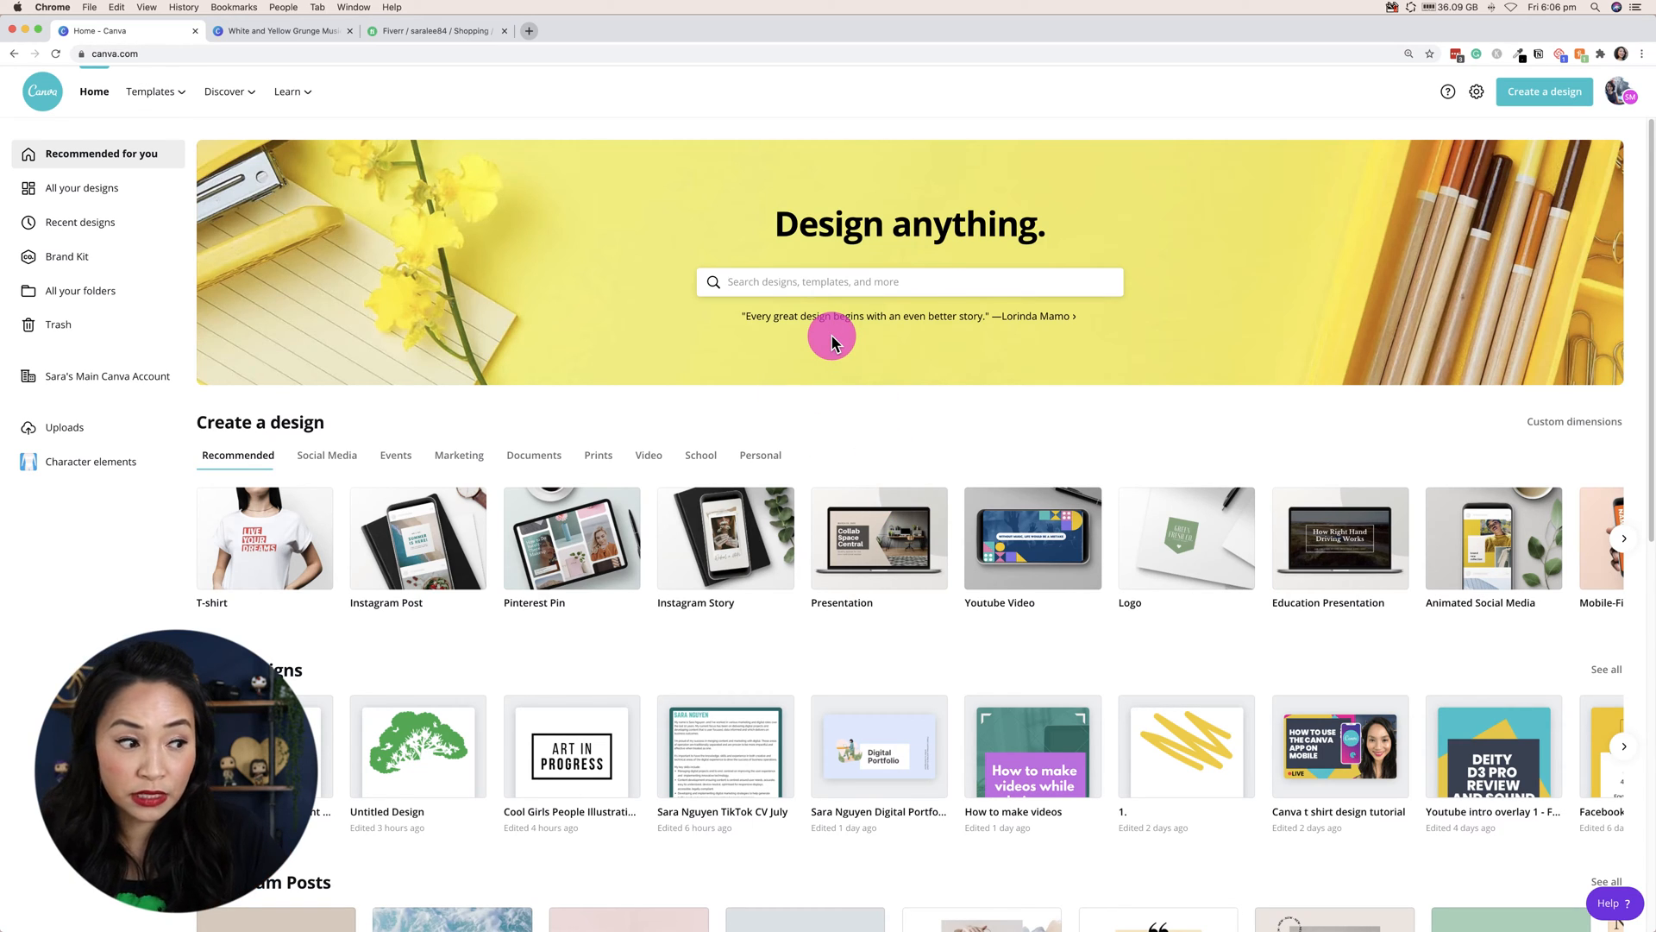
Search the design types for "t shirt" and open the T-shirt template results
click(846, 280)
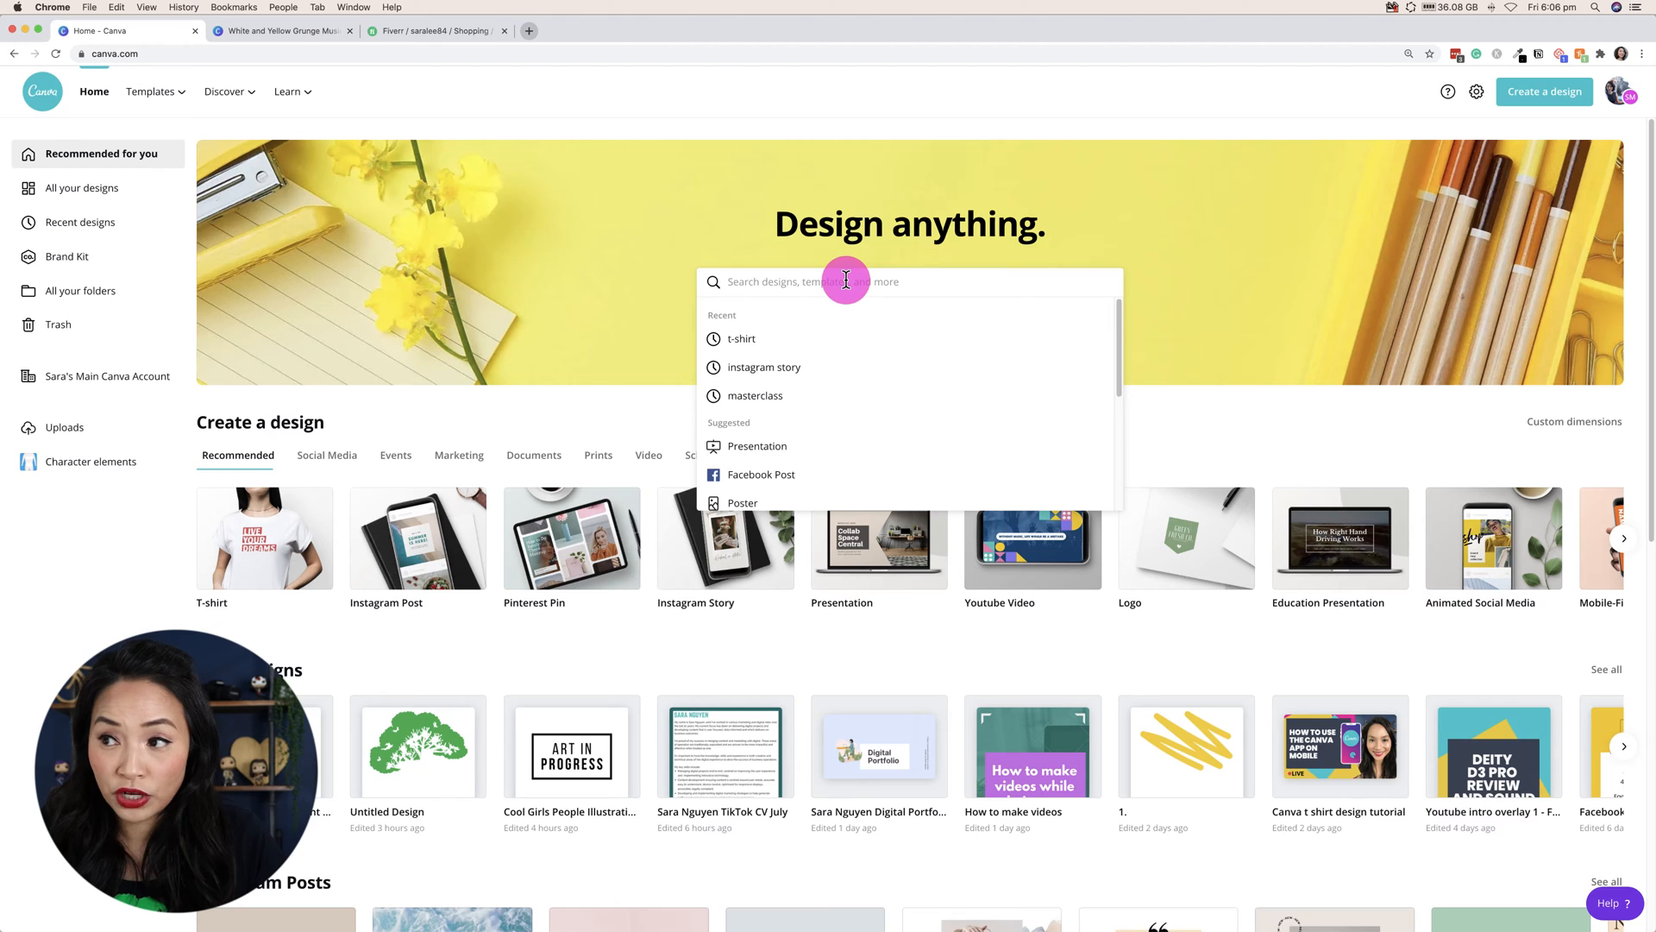
text(t shirt)
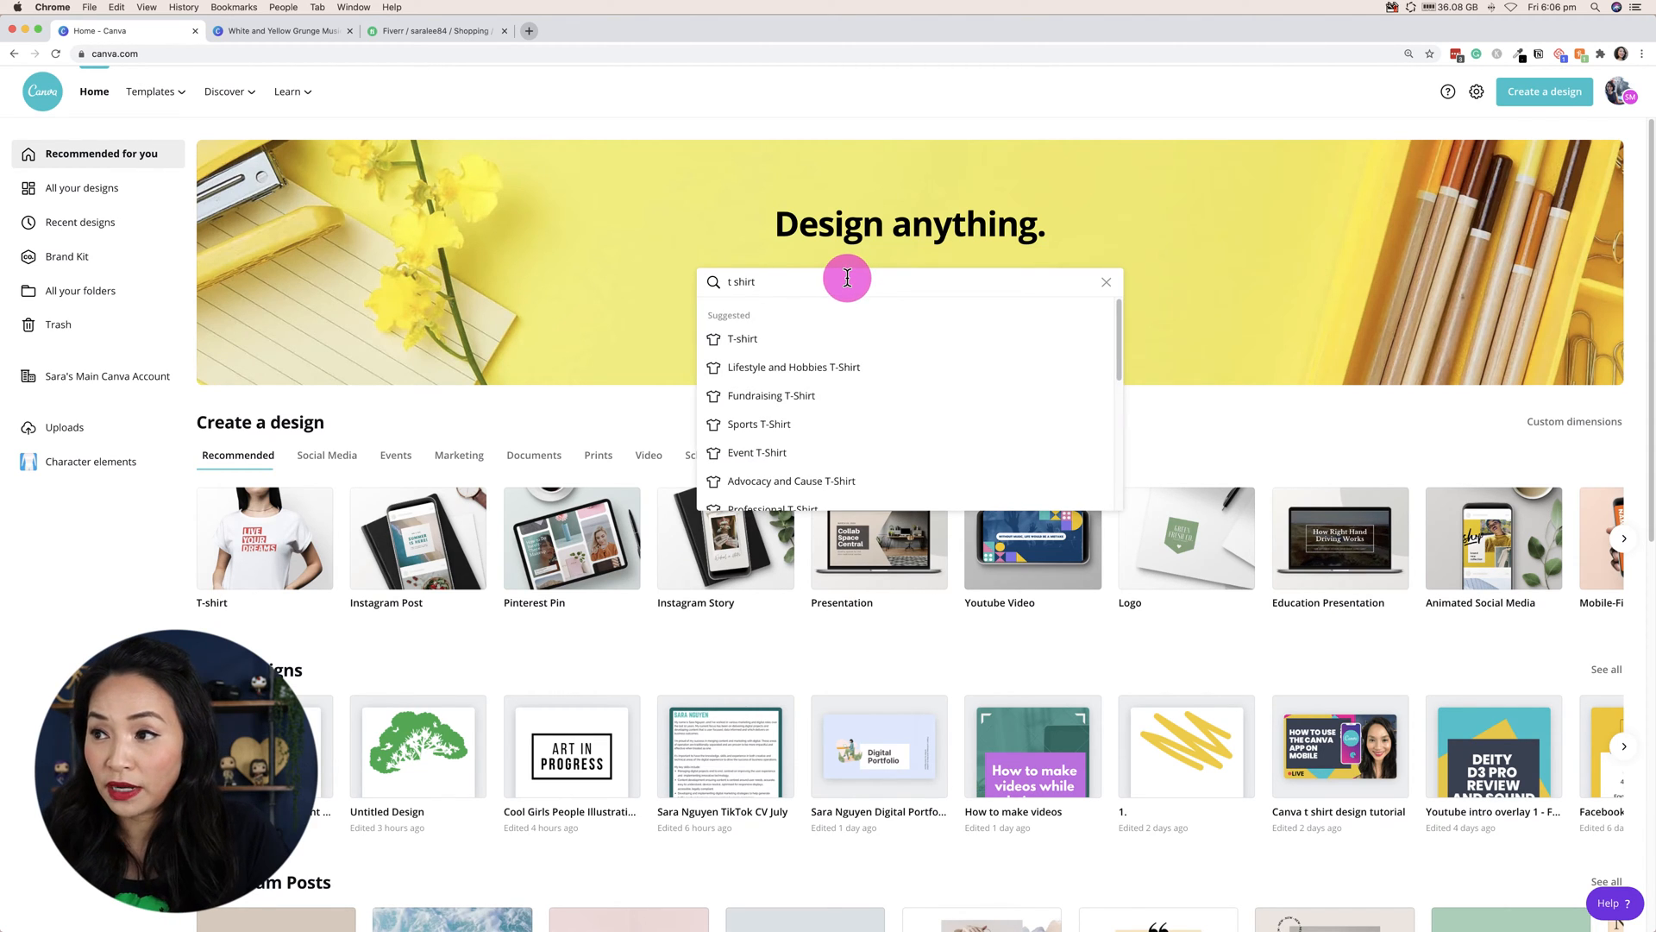
click(495, 349)
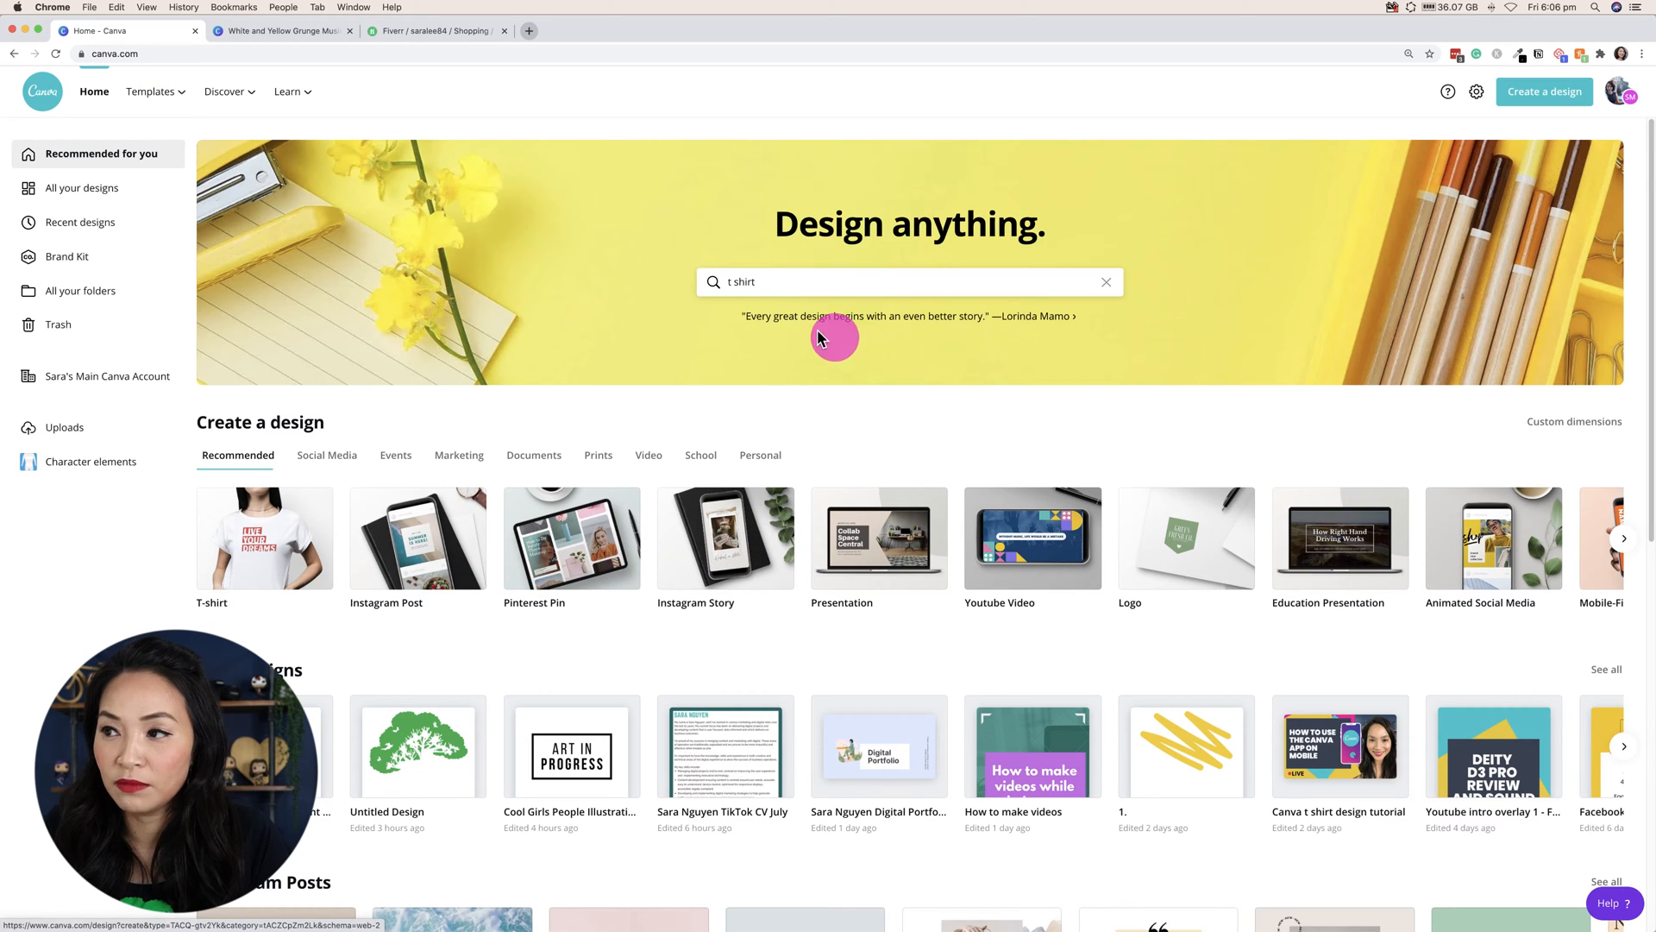
click(770, 282)
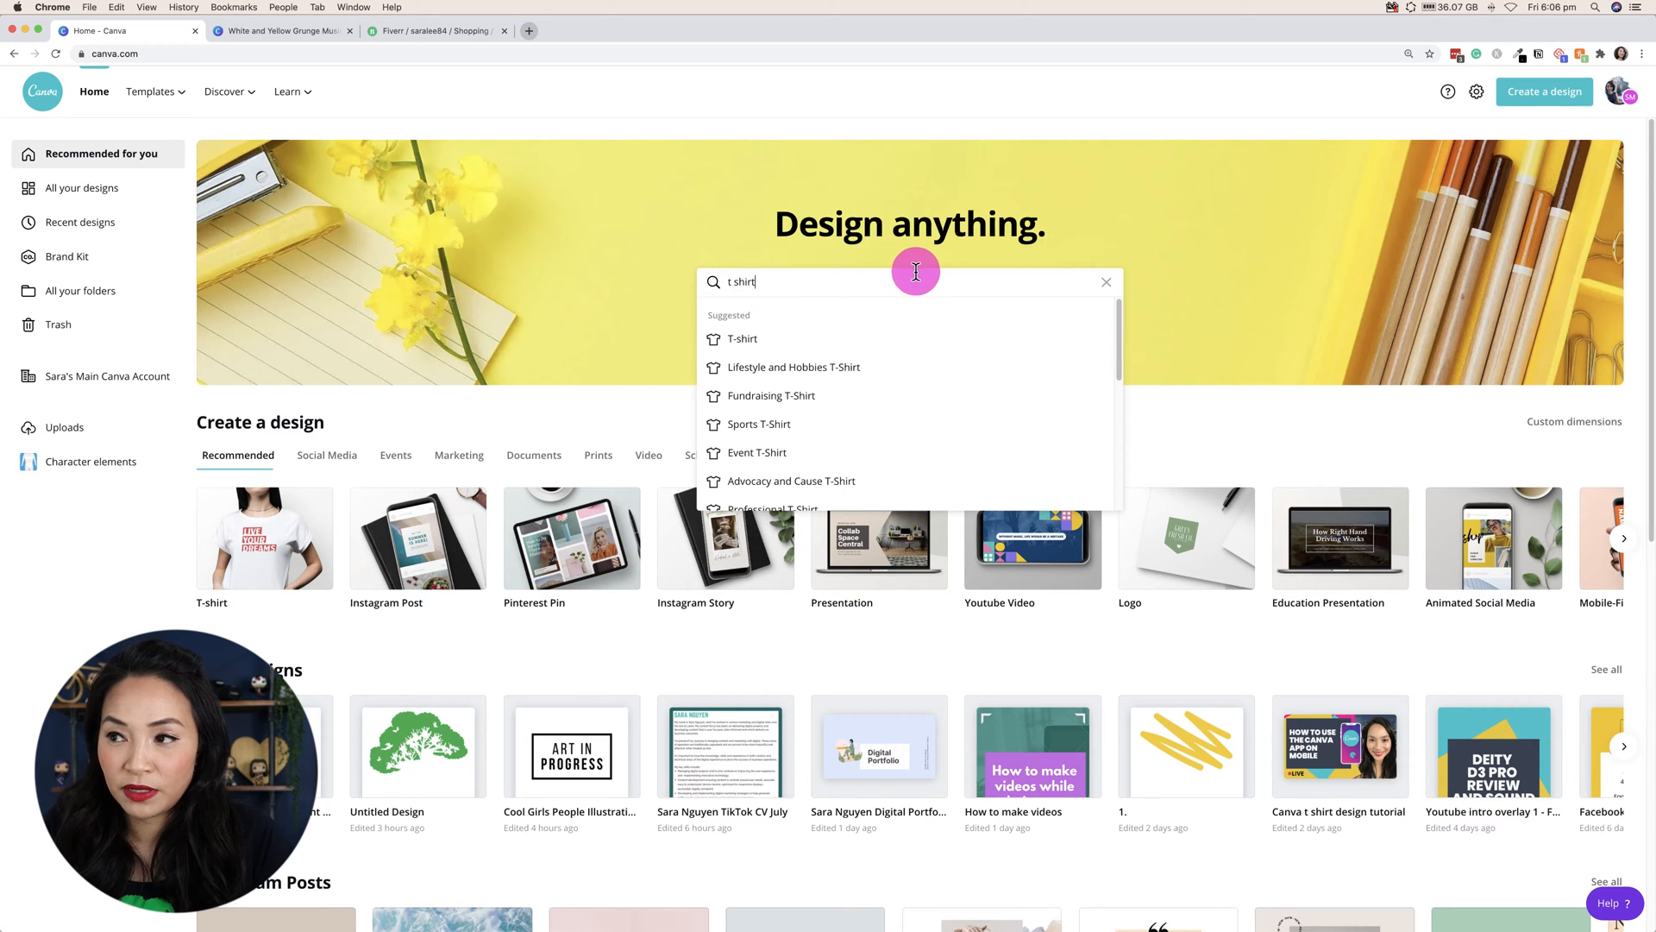
click(813, 339)
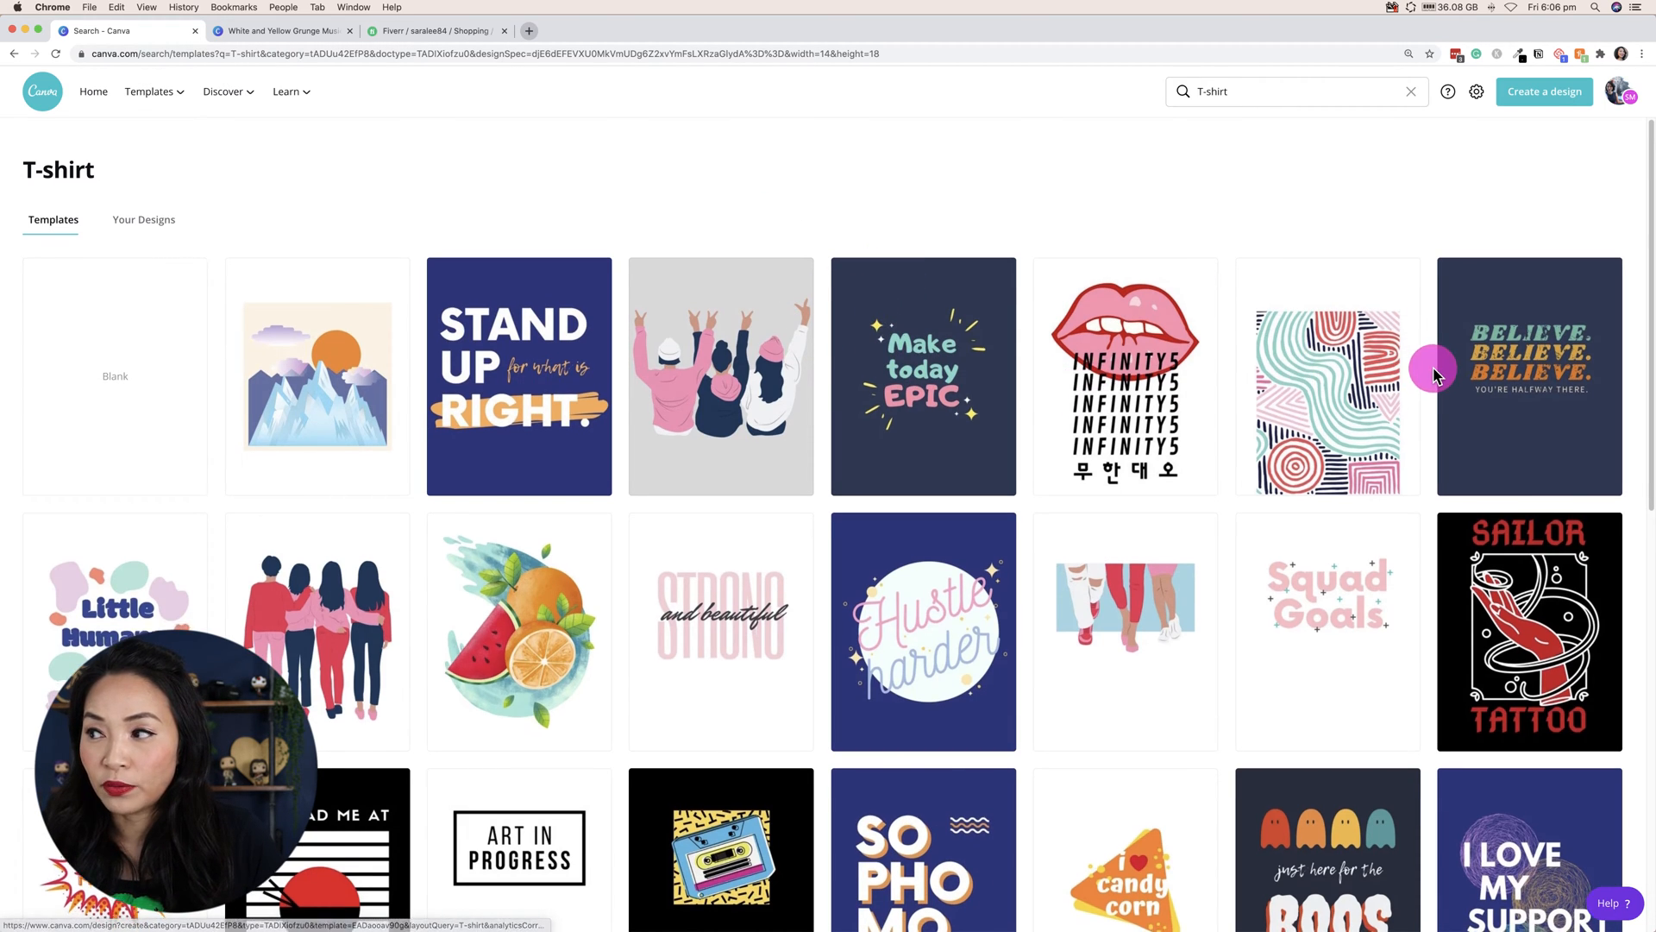
Browse the T-shirt templates and open the black and yellow "RUN KICK GOAL" design for editing
scroll(1435, 369, down, 6)
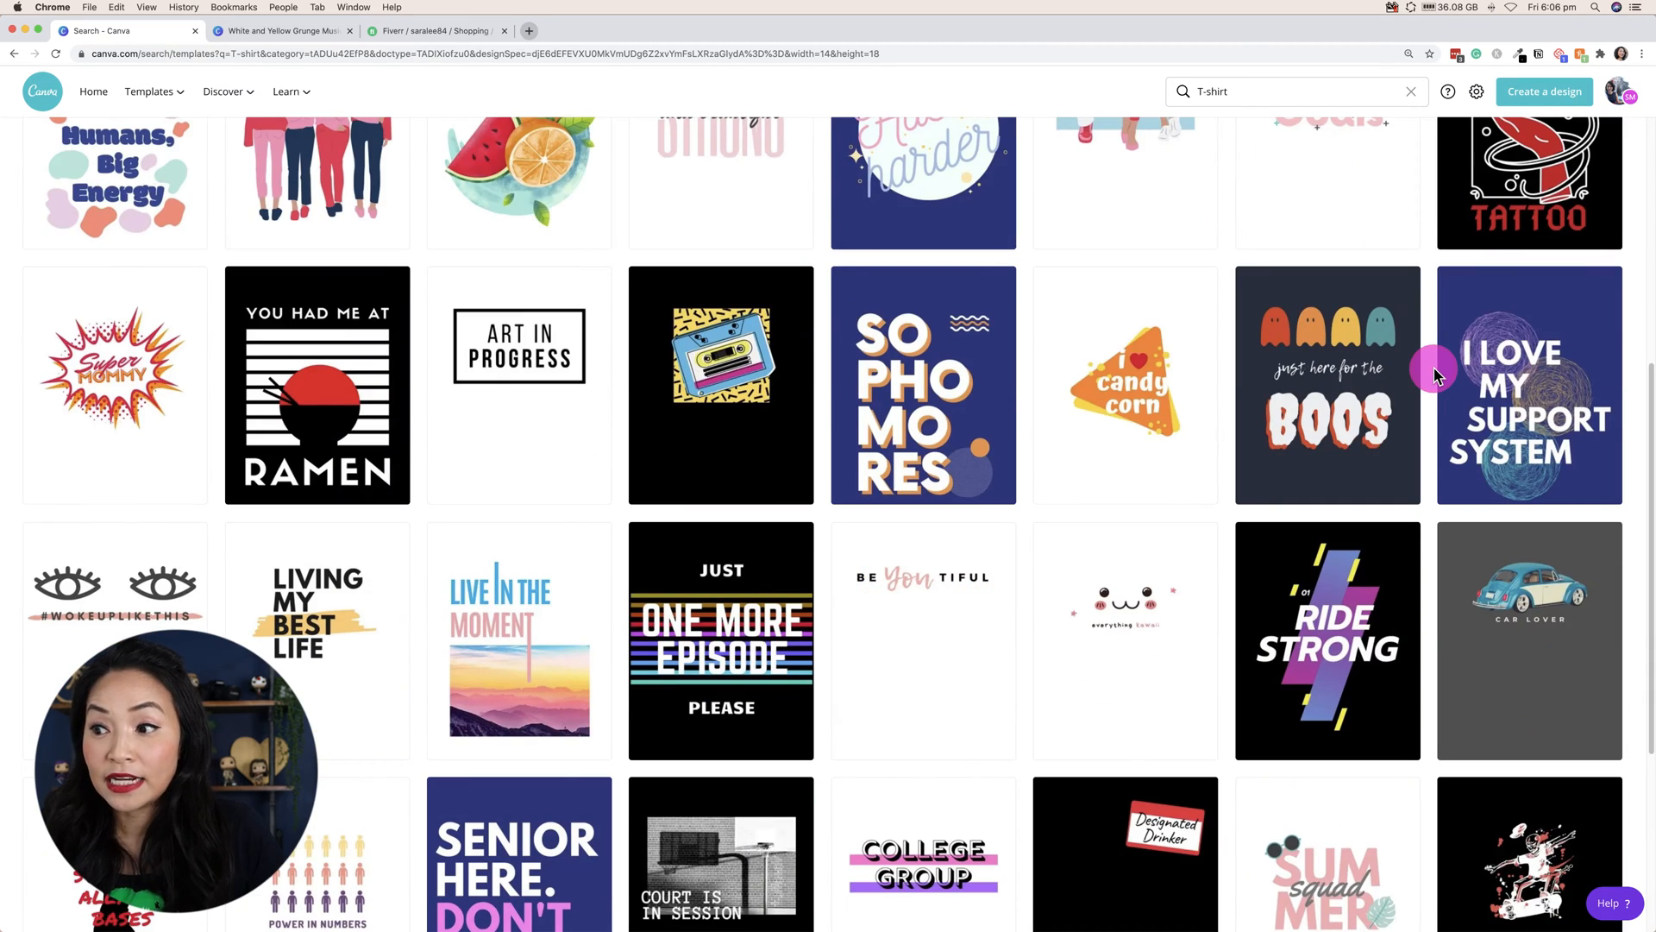
scroll(1435, 372, down, 3)
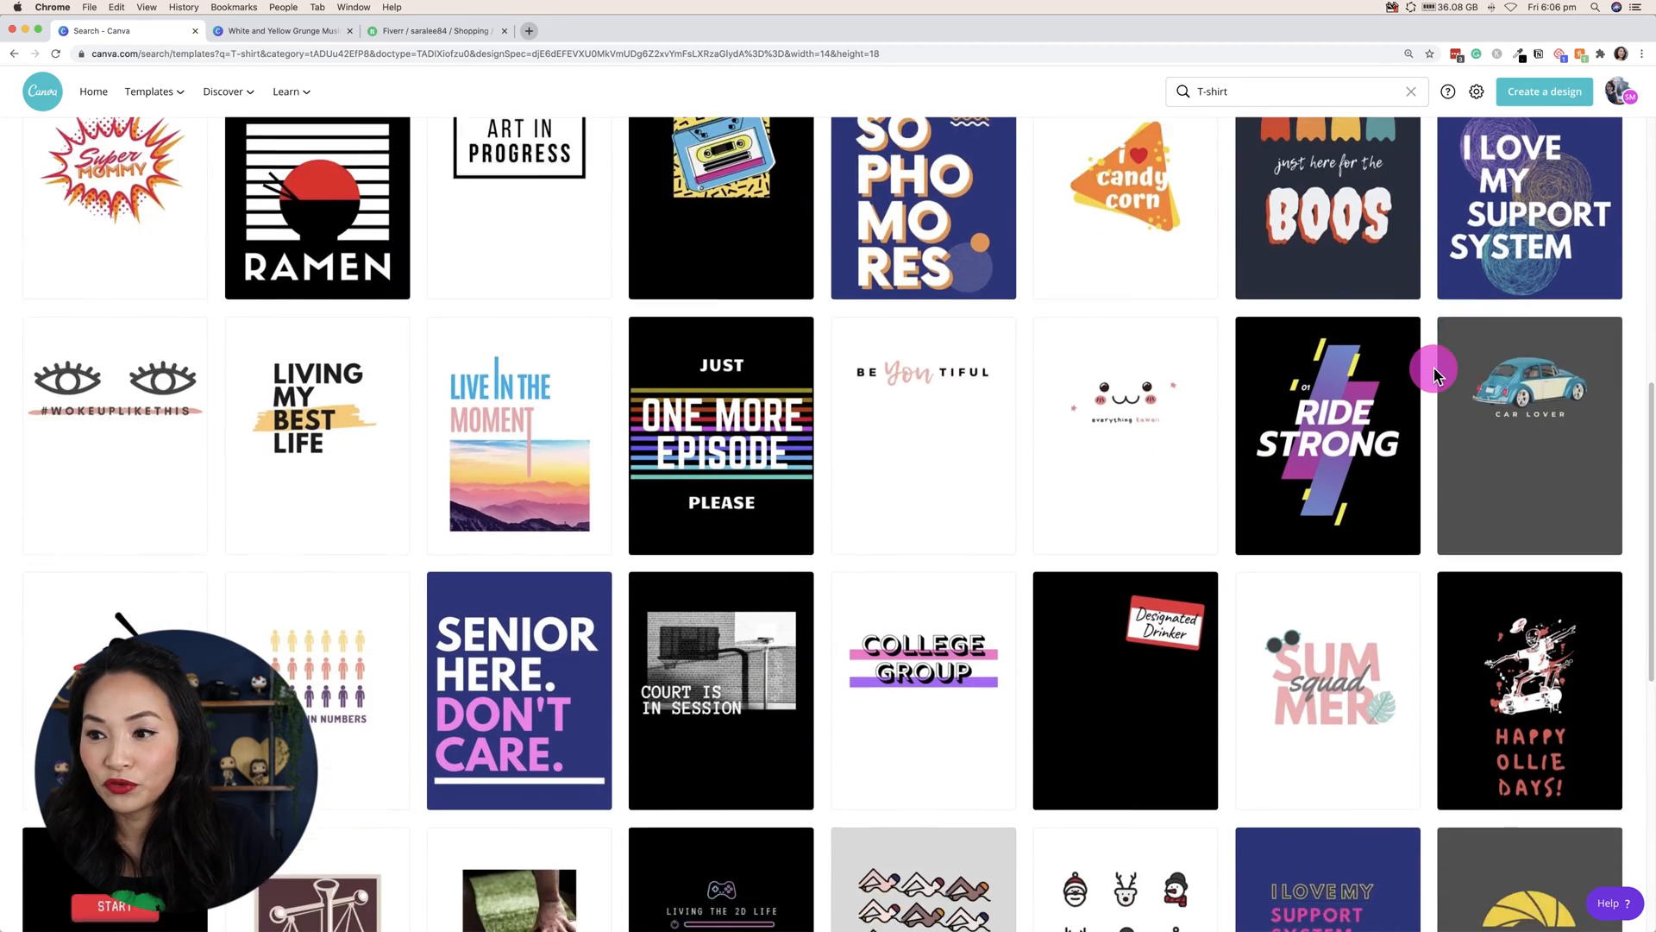
scroll(1434, 373, down, 8)
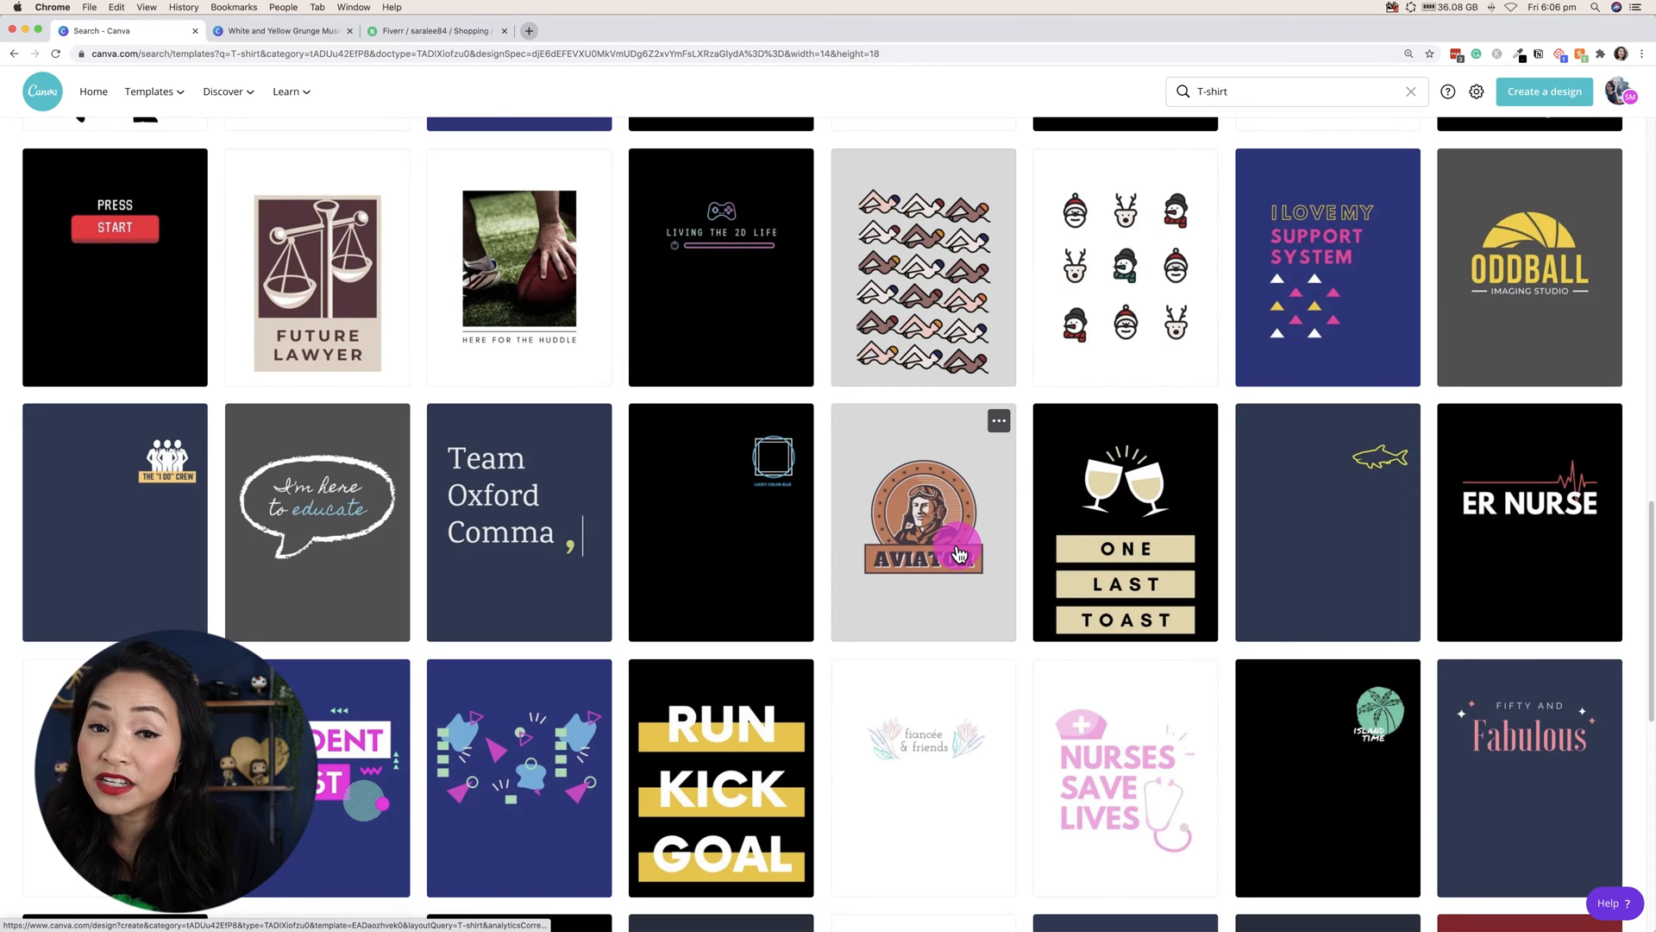
scroll(959, 553, down, 5)
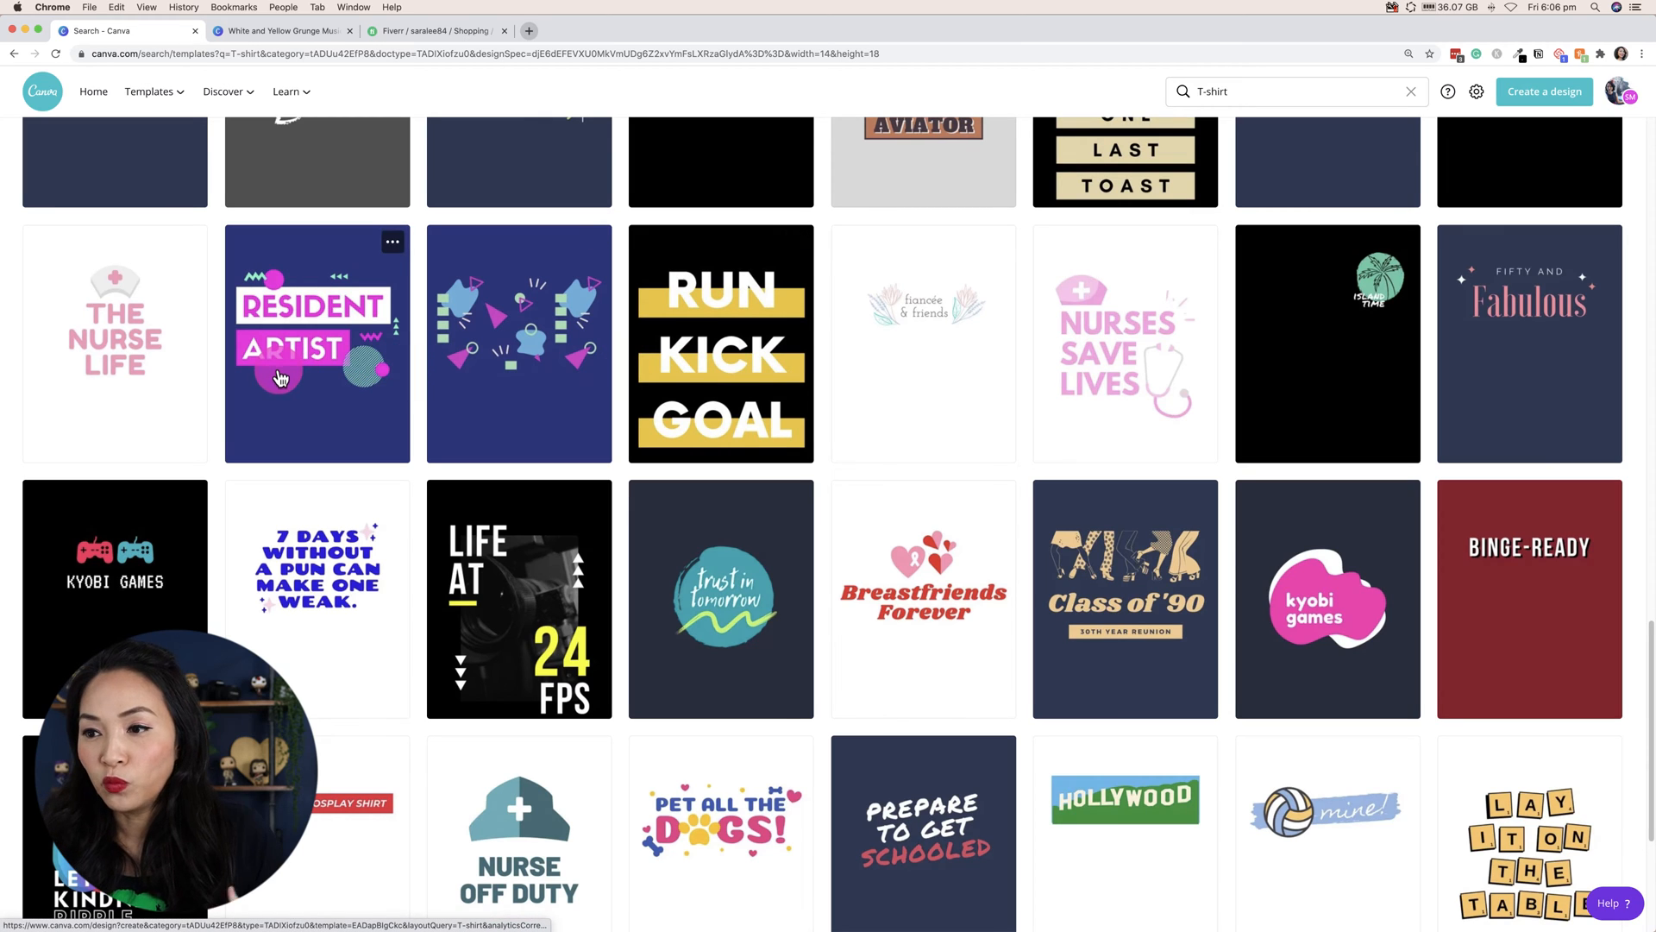
scroll(610, 654, down, 3)
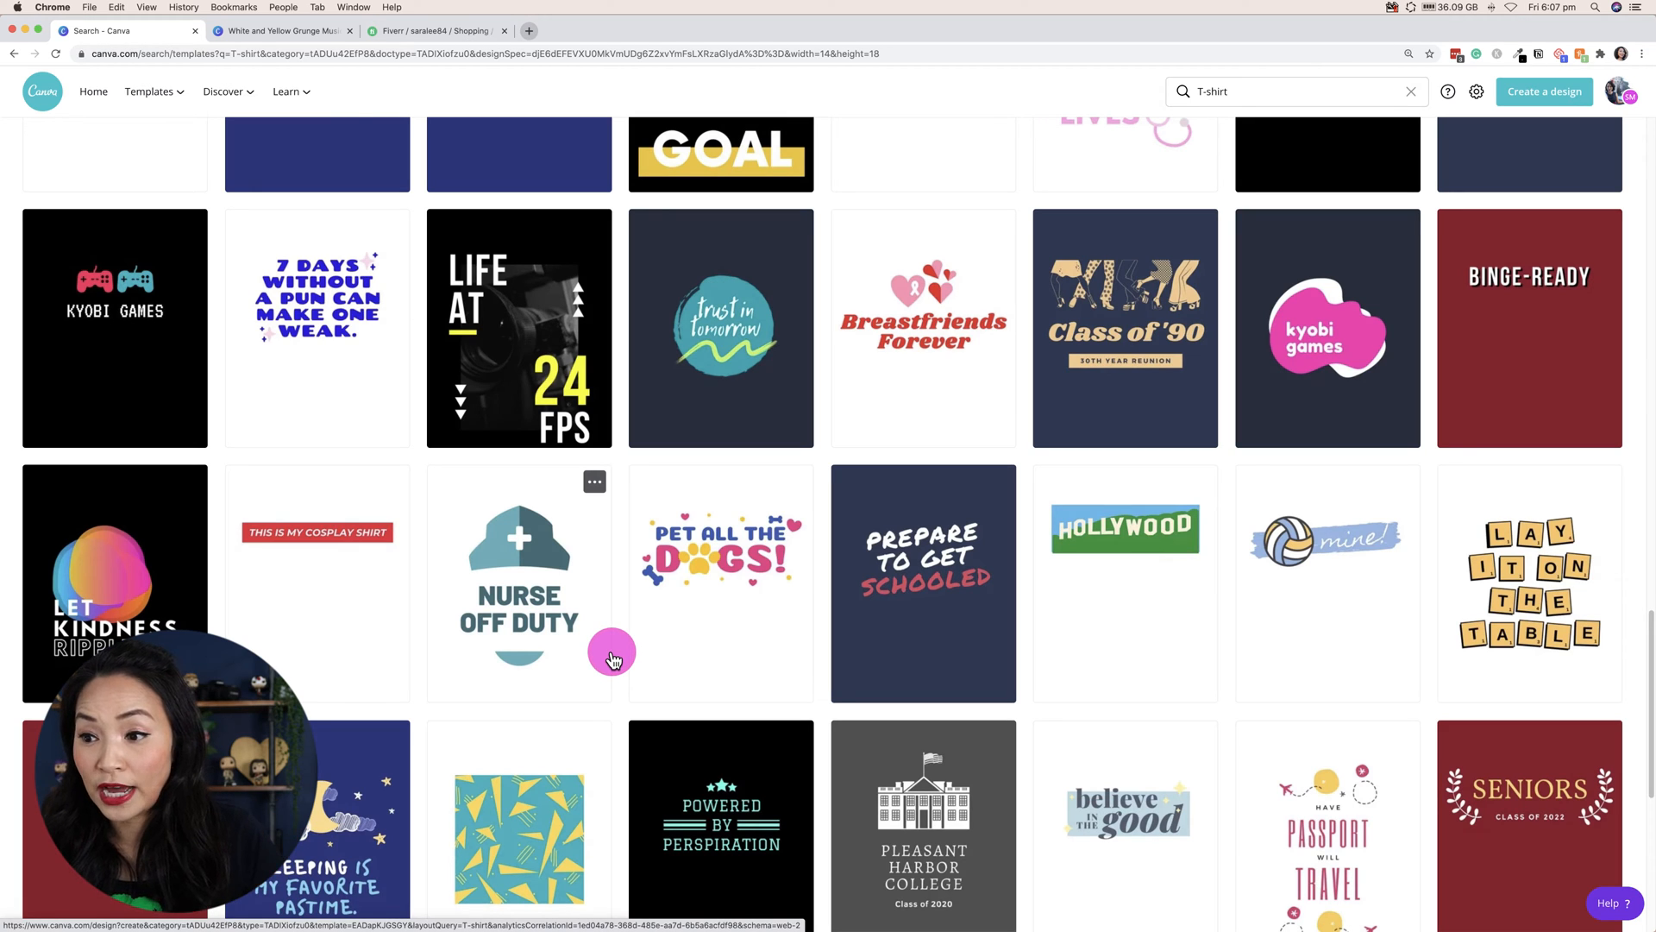
scroll(612, 660, down, 3)
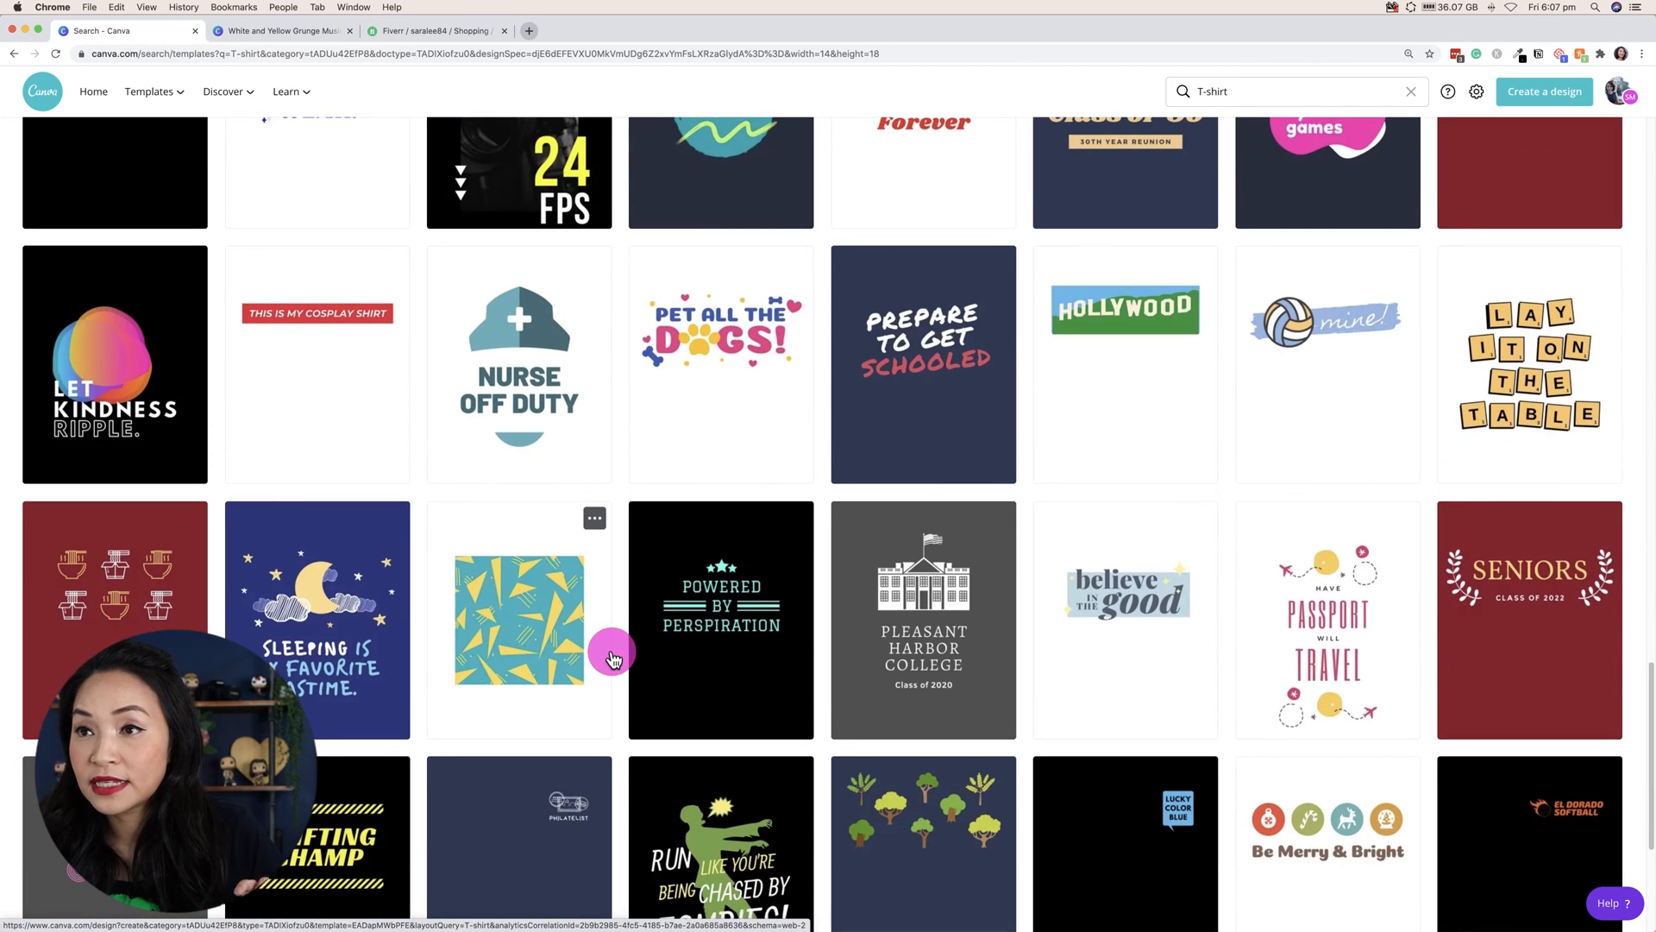
scroll(612, 660, down, 5)
scroll(613, 660, down, 3)
scroll(613, 659, up, 15)
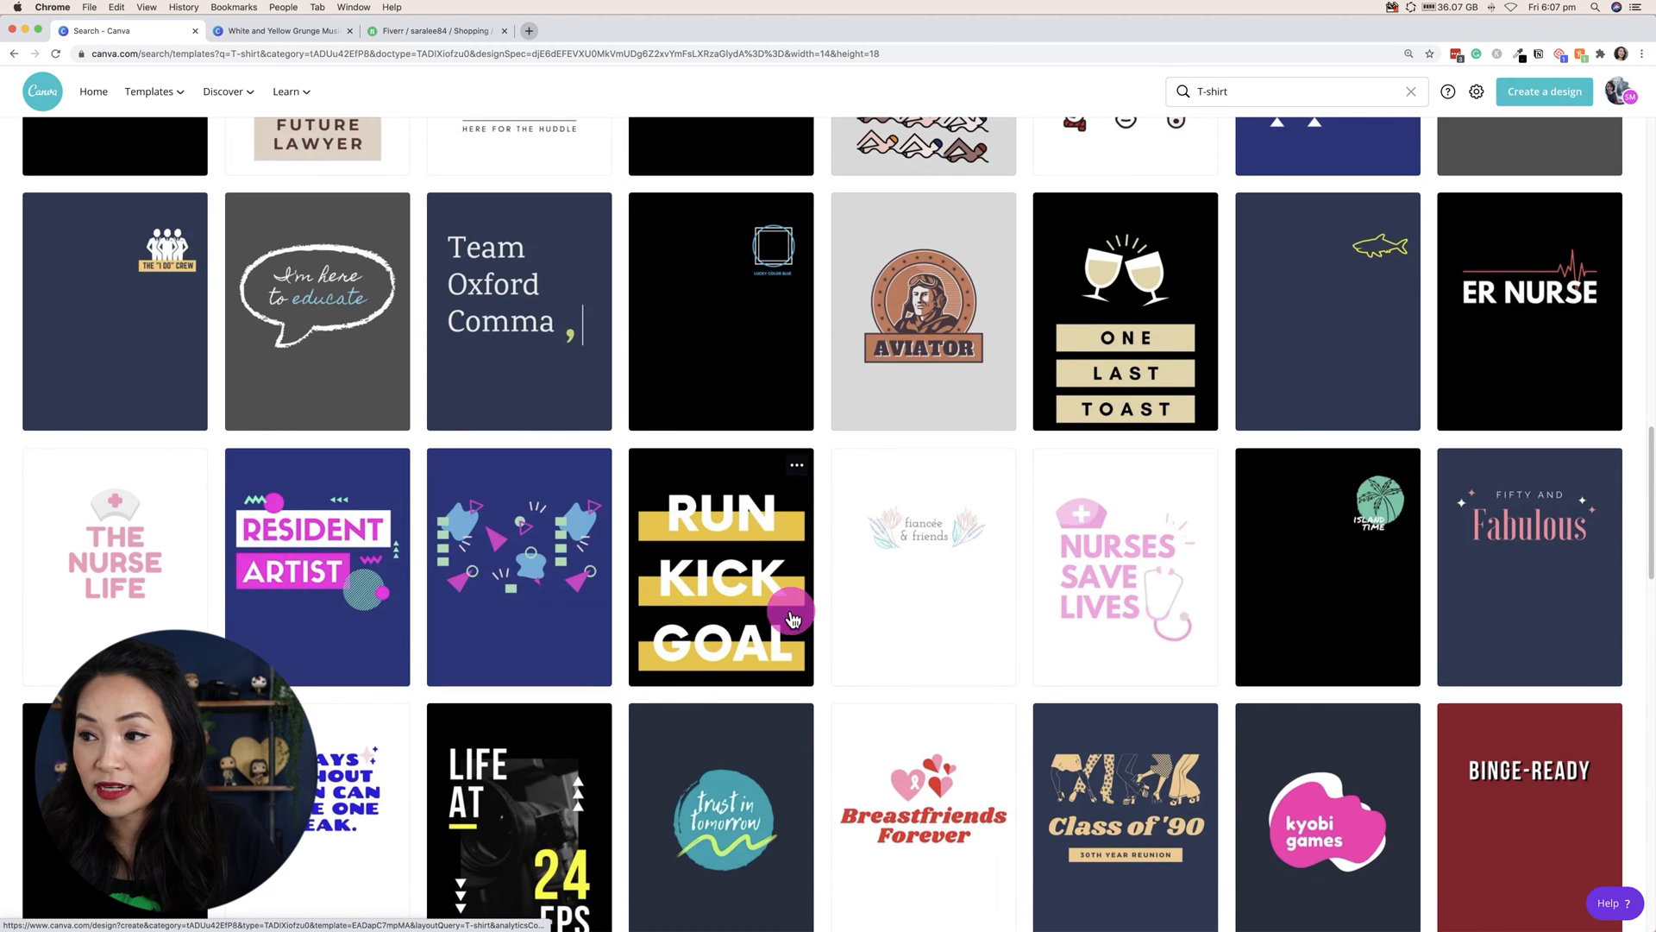
click(737, 555)
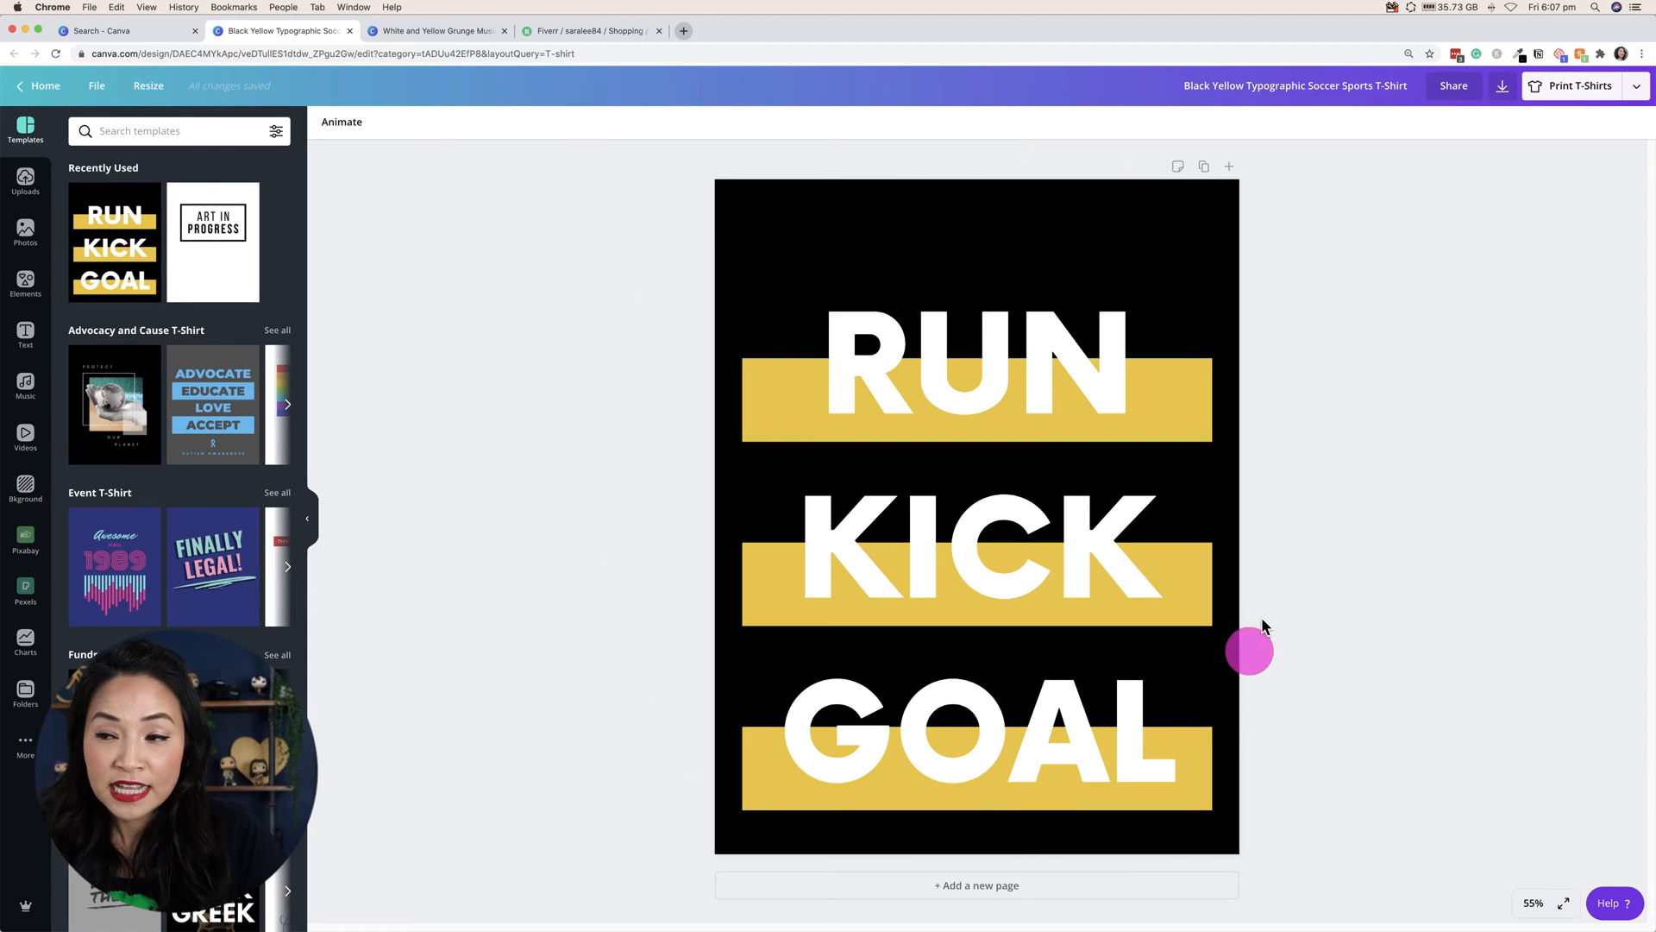
Replace the word "RUN" with "KINDA" and set its font size to 200
click(1023, 373)
drag(794, 370, 1129, 373)
text(KIND A)
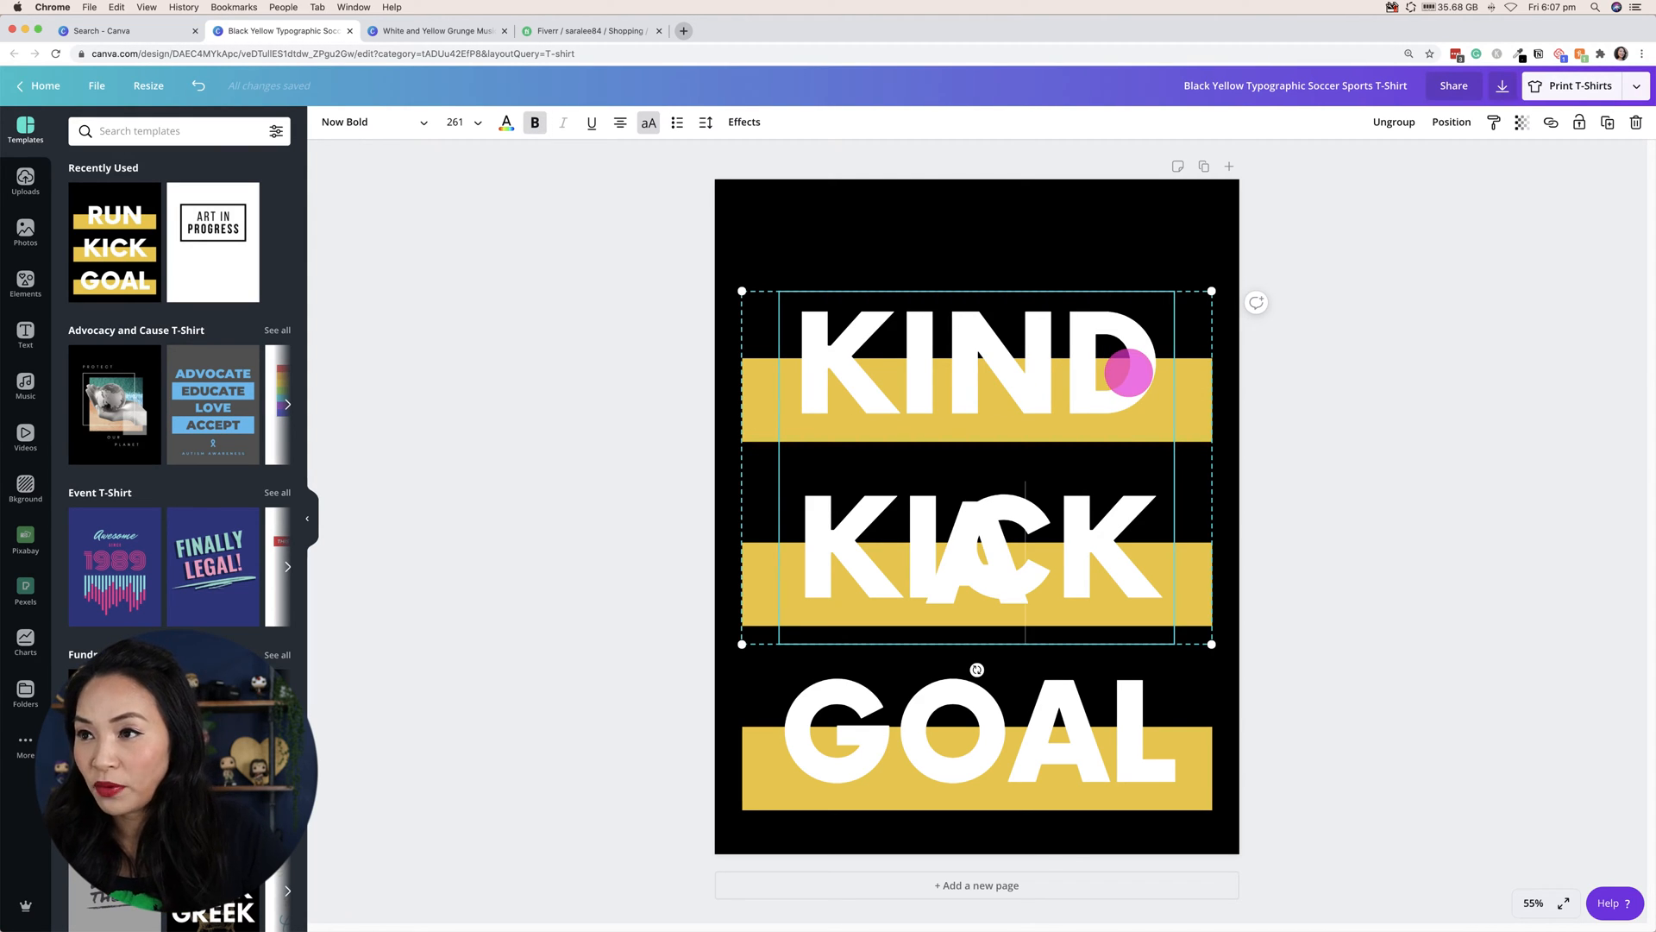
click(466, 125)
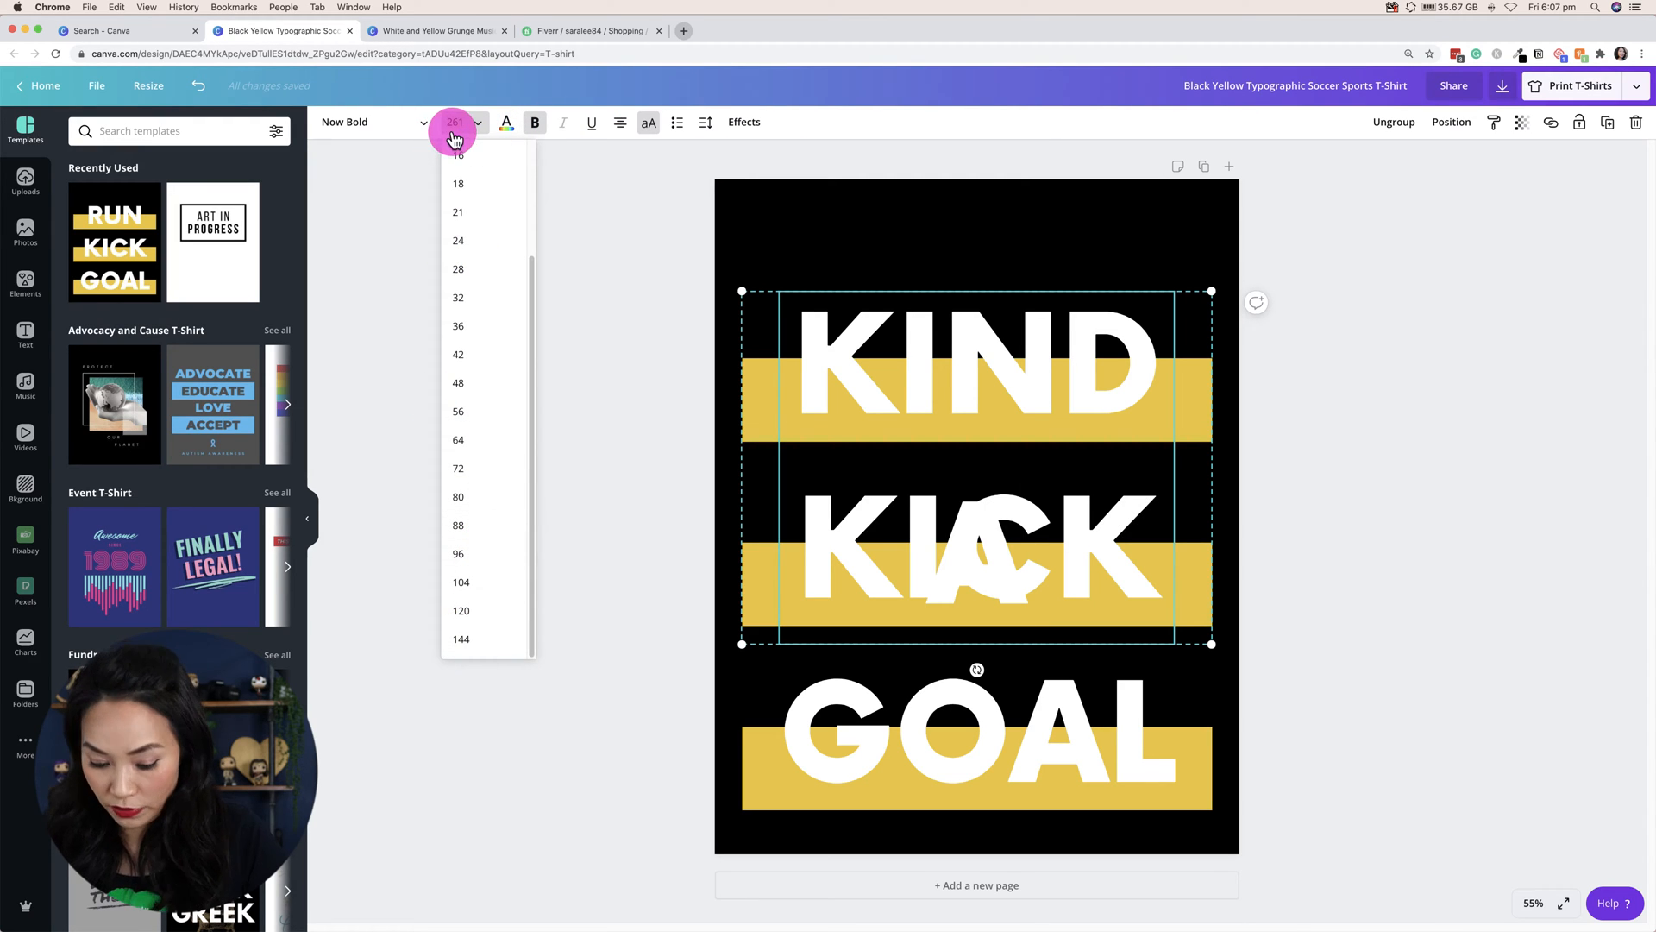
text(200)
key(Return)
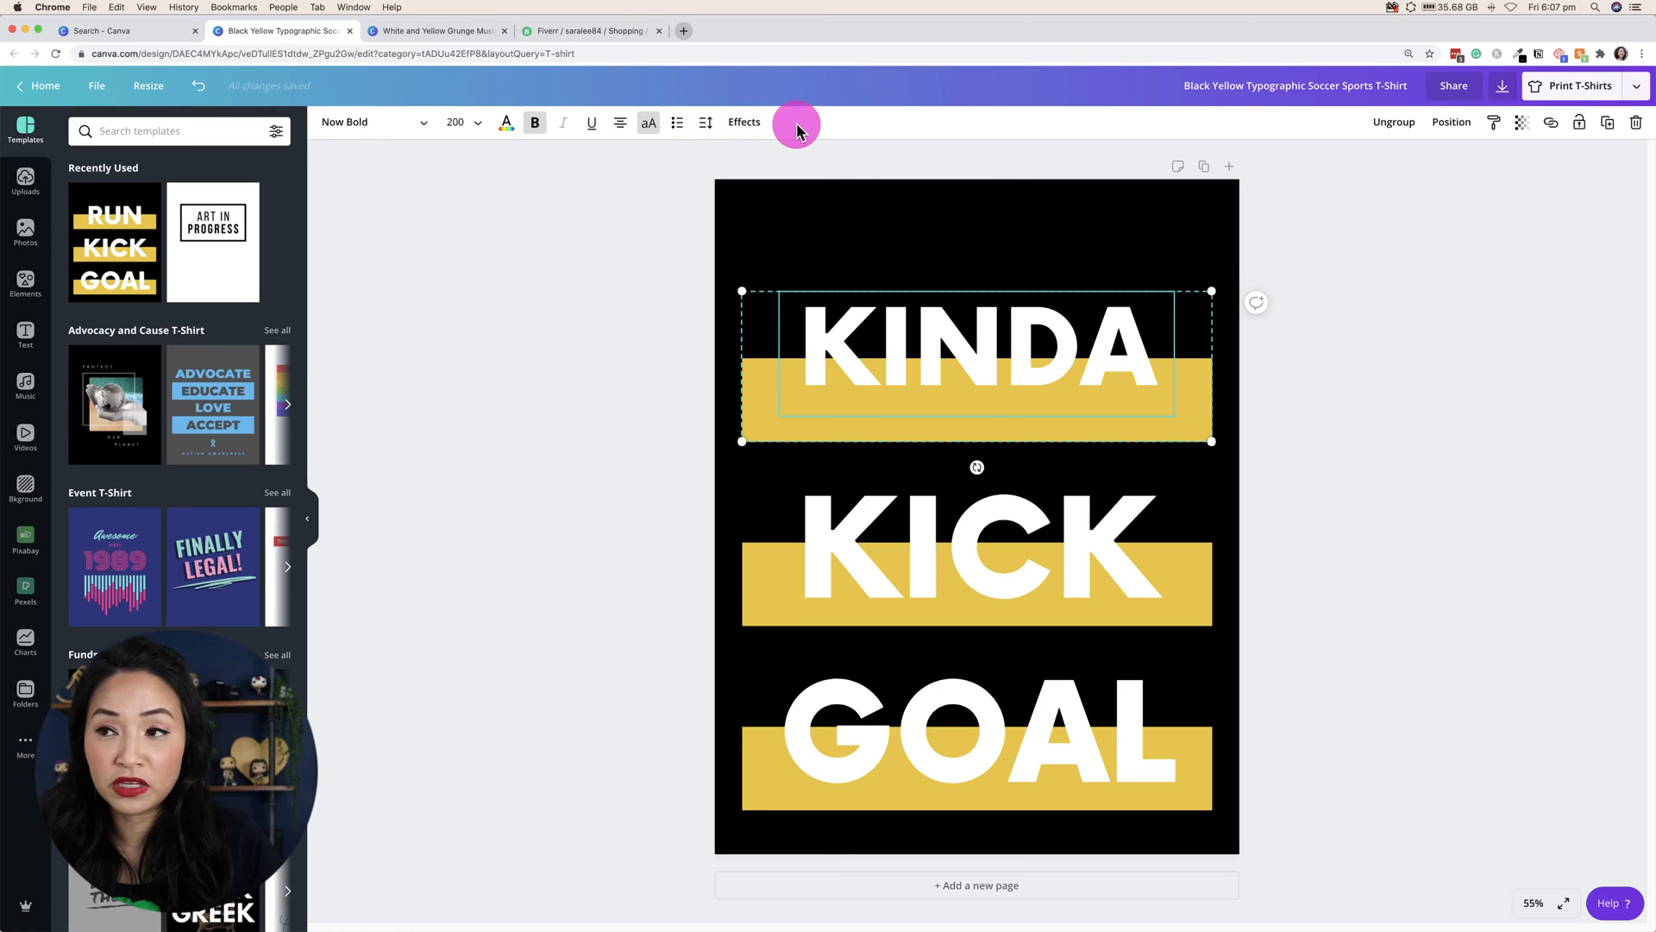
click(606, 385)
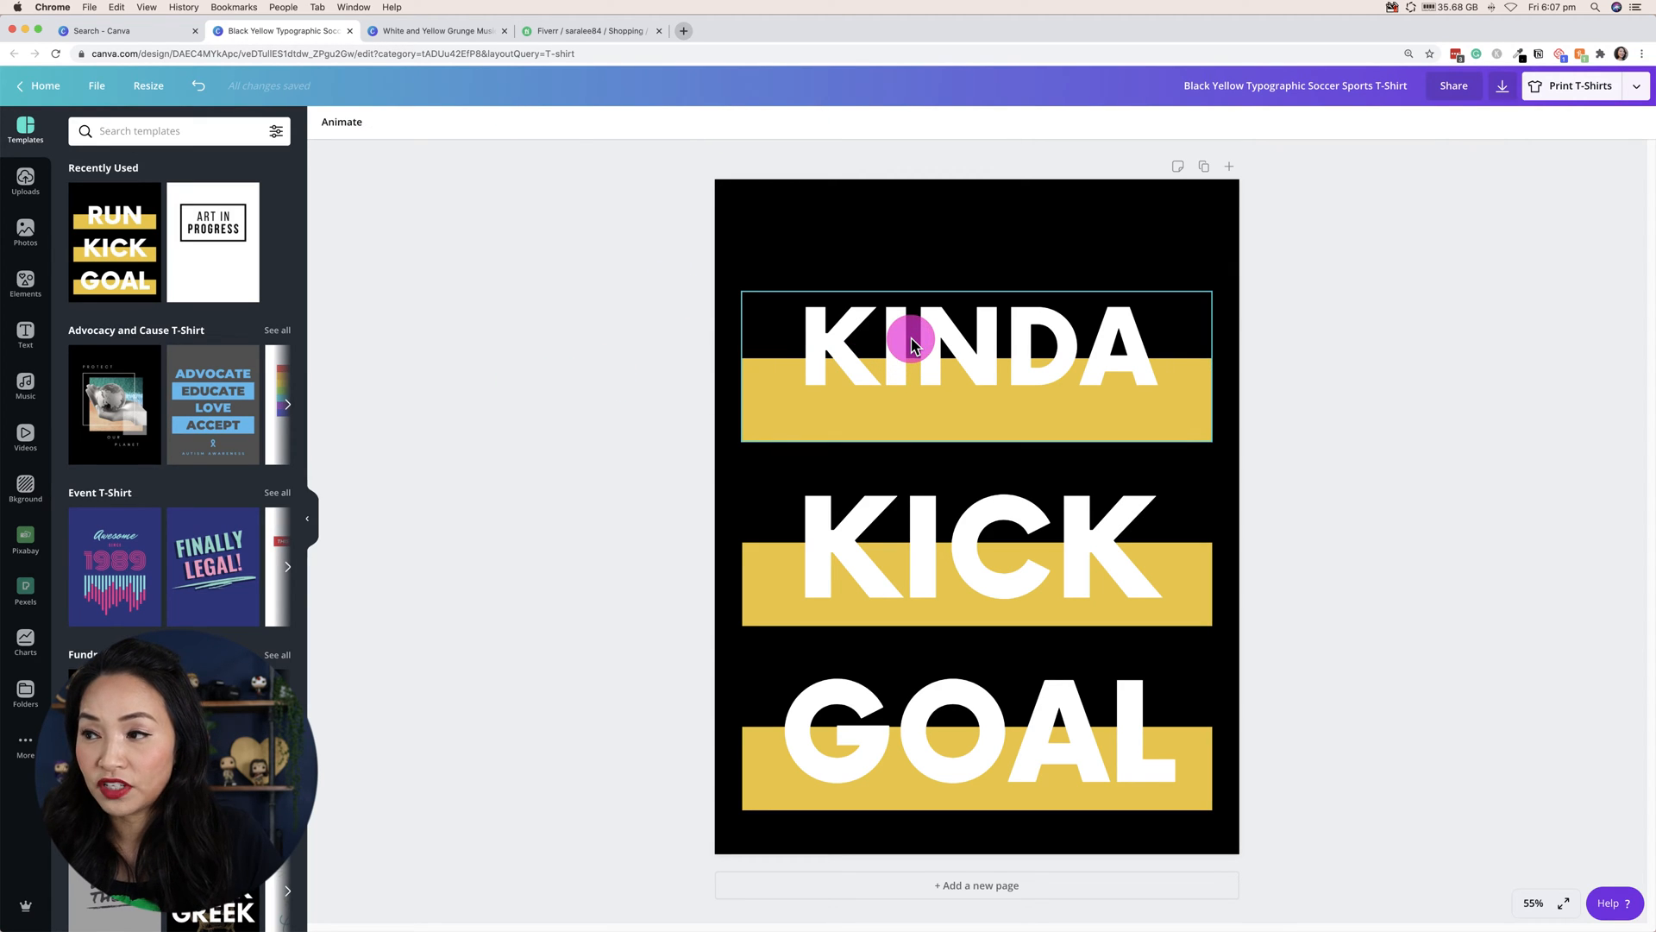
click(912, 344)
double_click(913, 345)
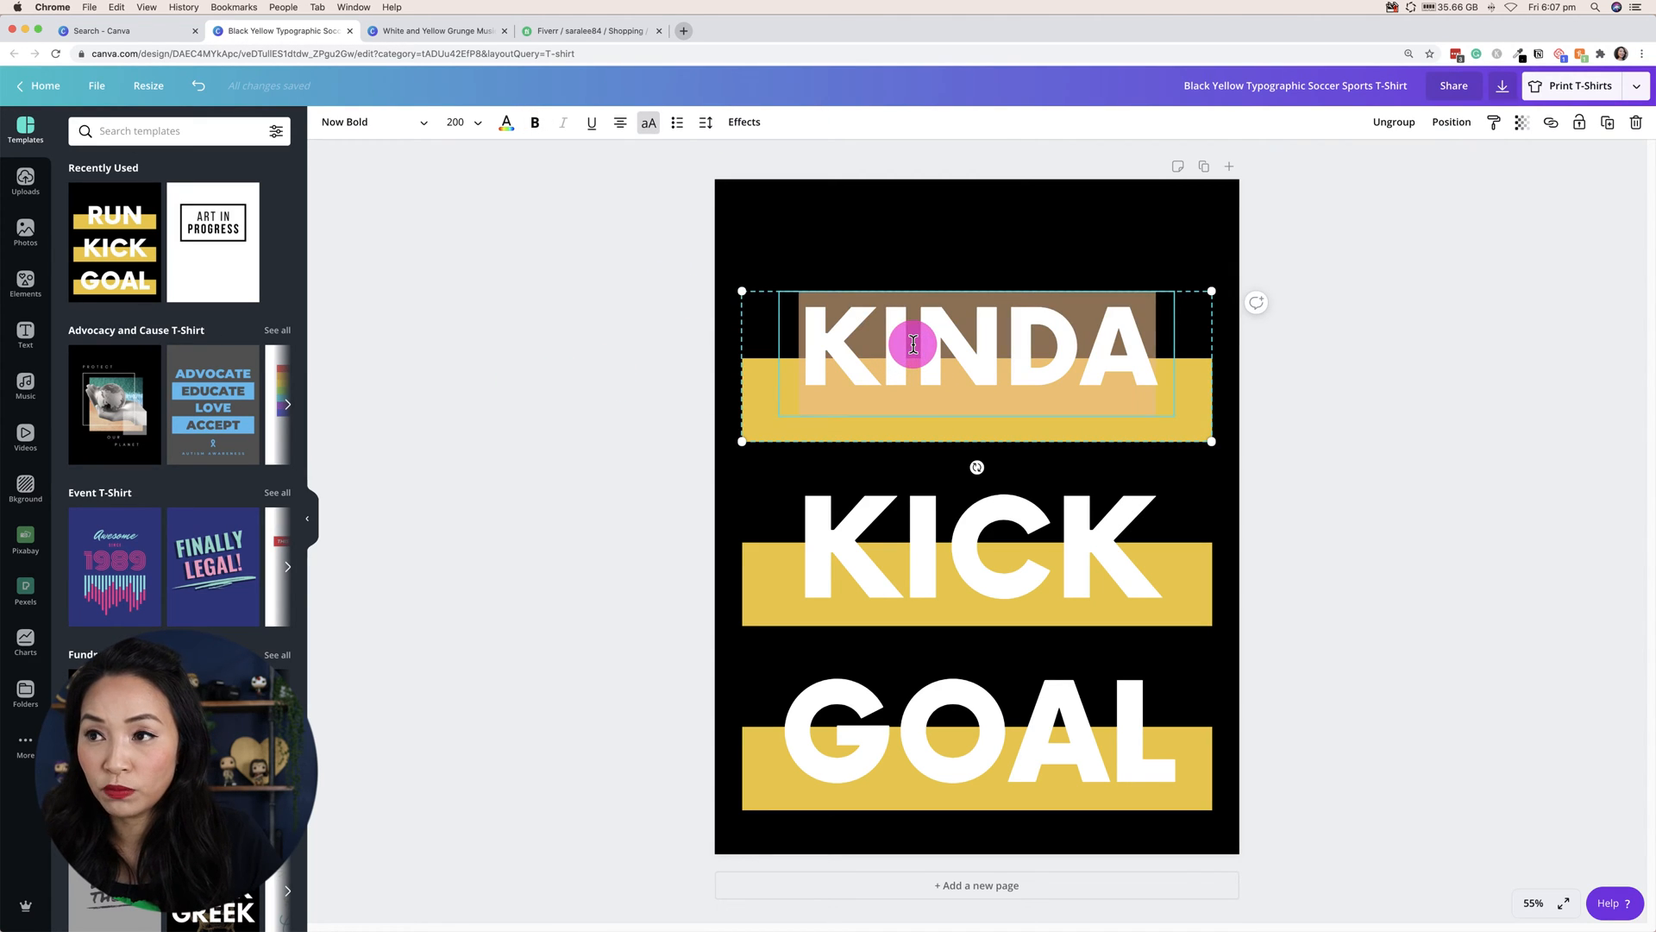
click(914, 344)
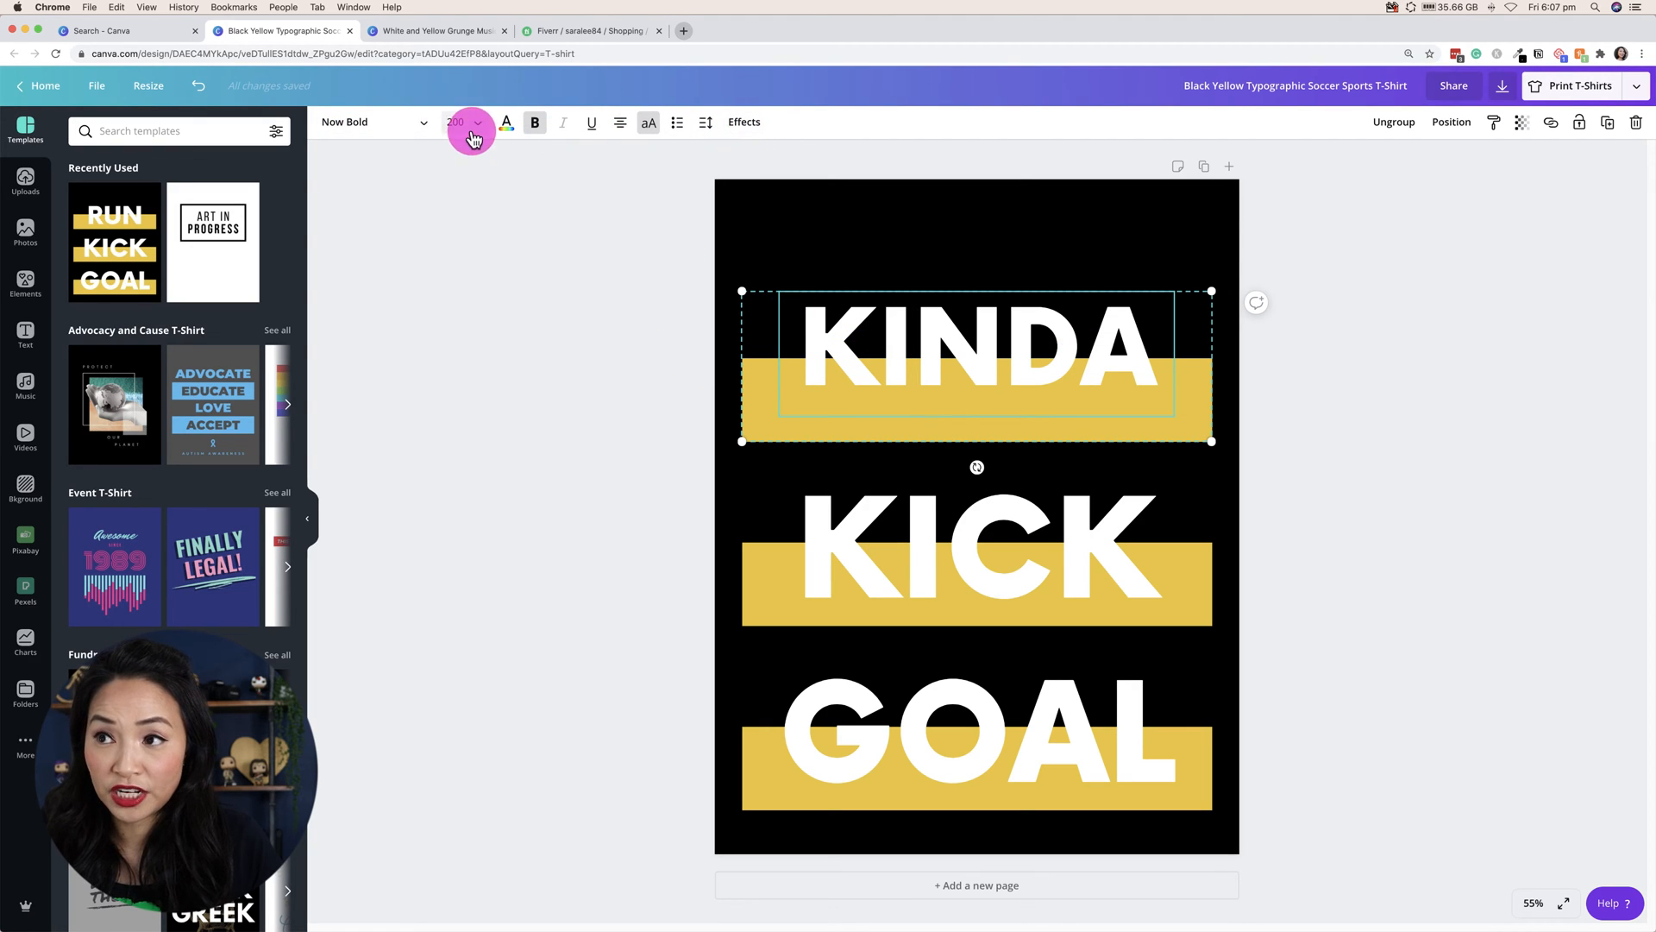
click(431, 134)
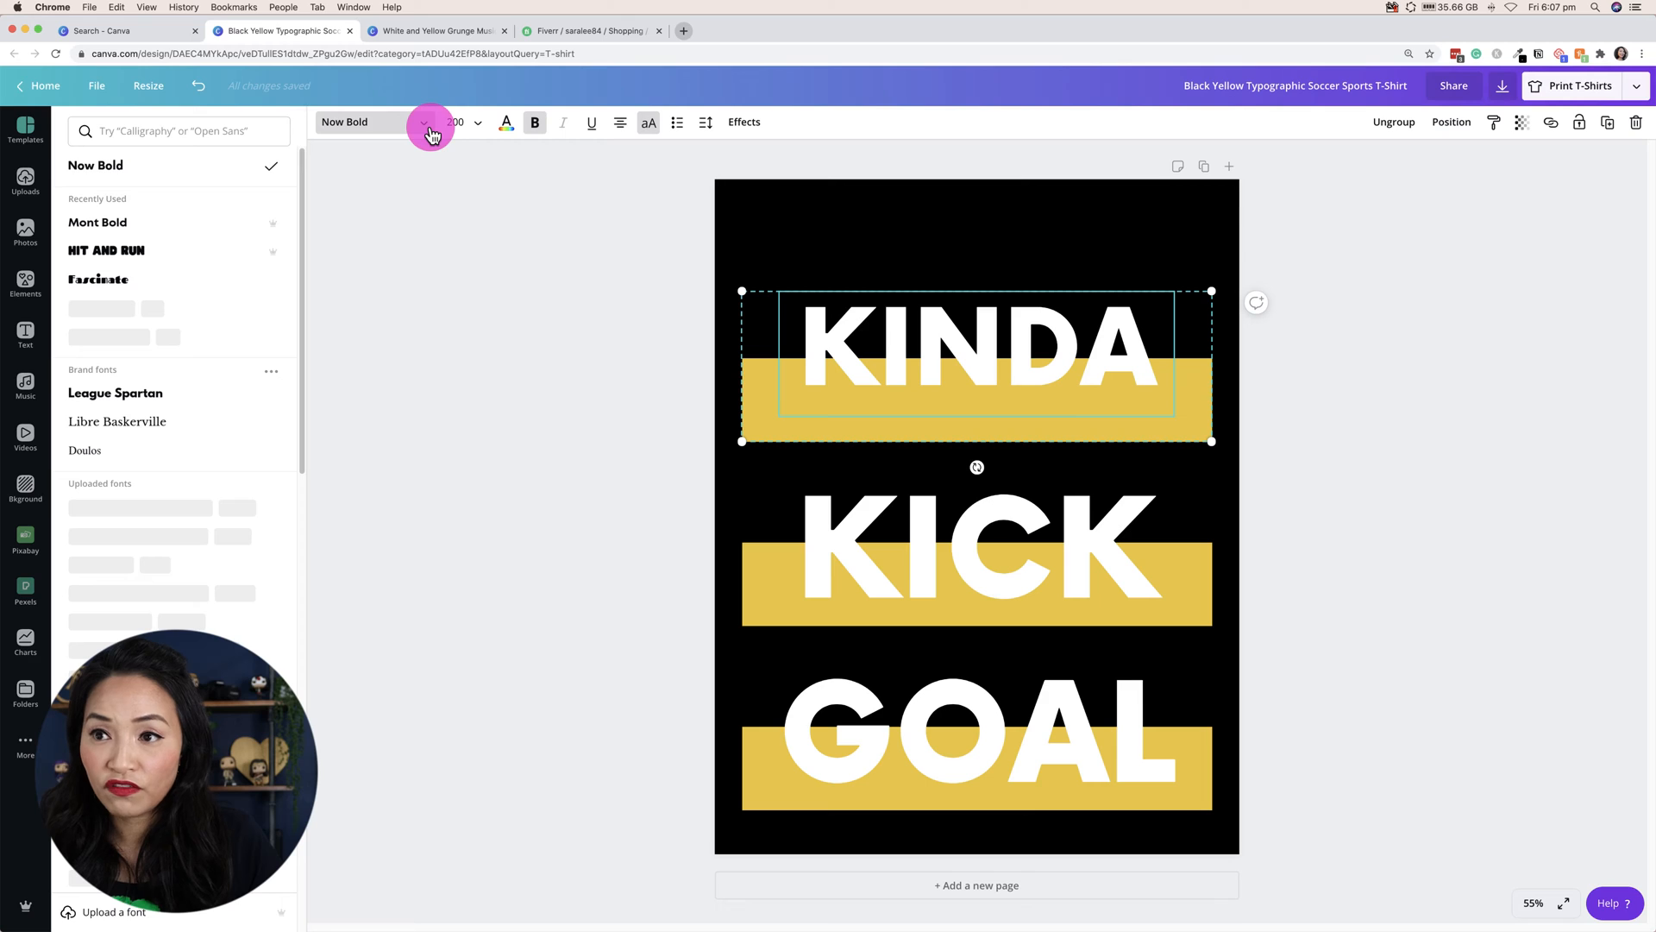
click(428, 128)
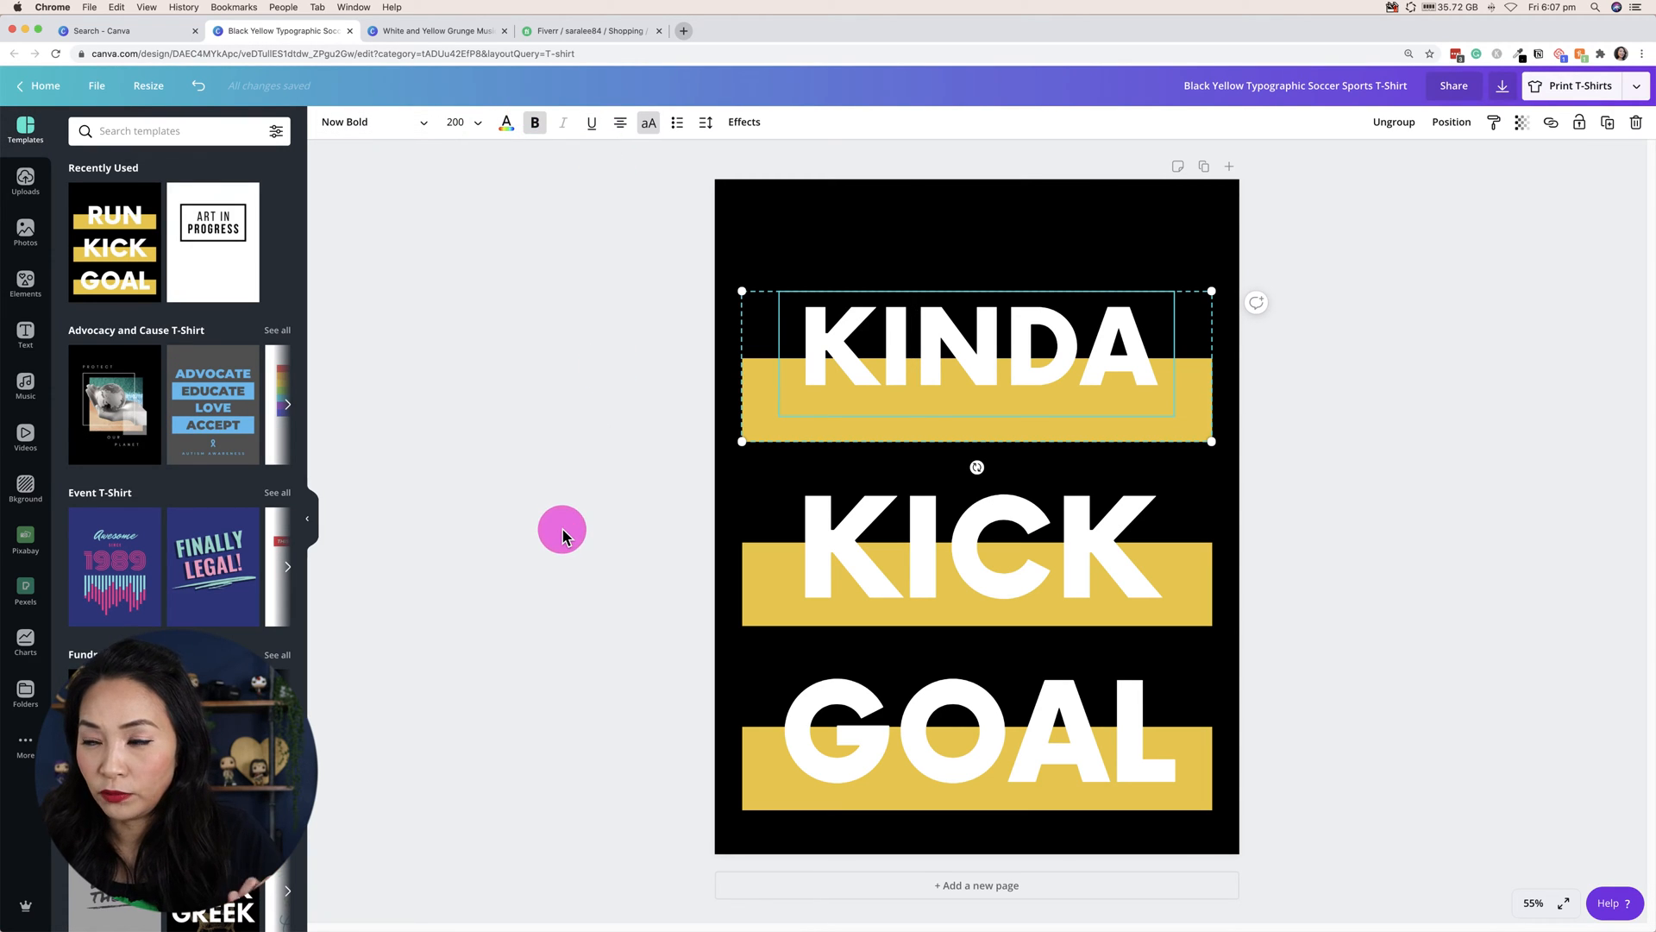
Move the KINDA text with its yellow bar up near the design's top edge and place a duplicate of the group beneath it
click(562, 529)
drag(629, 277, 1199, 406)
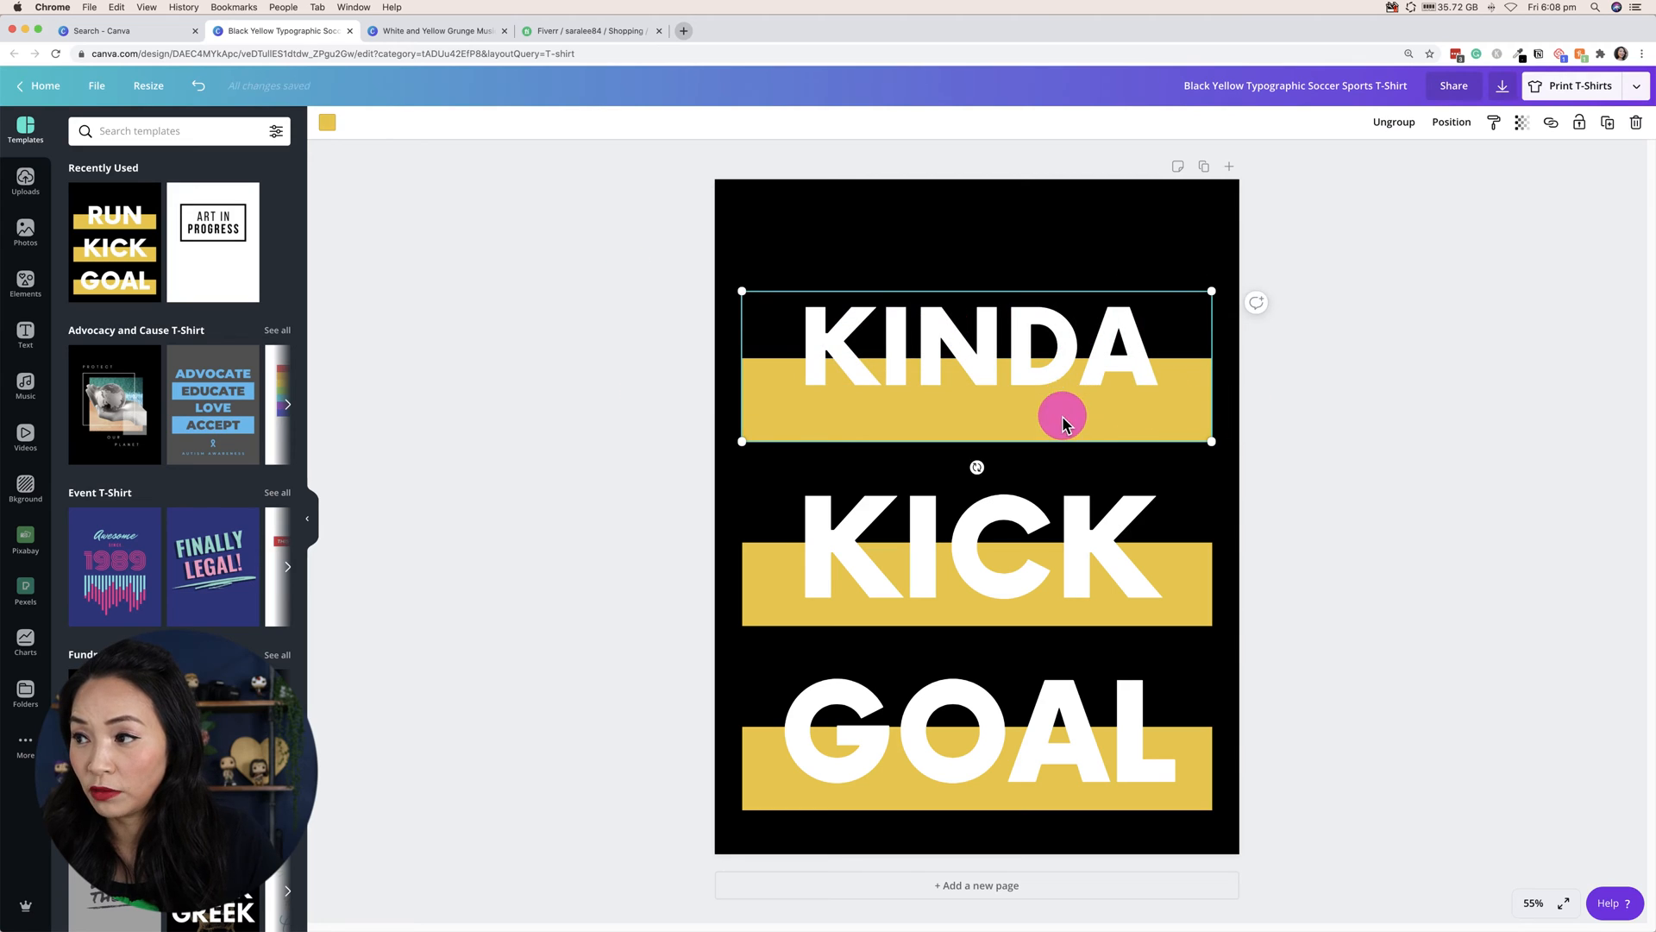
drag(1065, 414, 1065, 344)
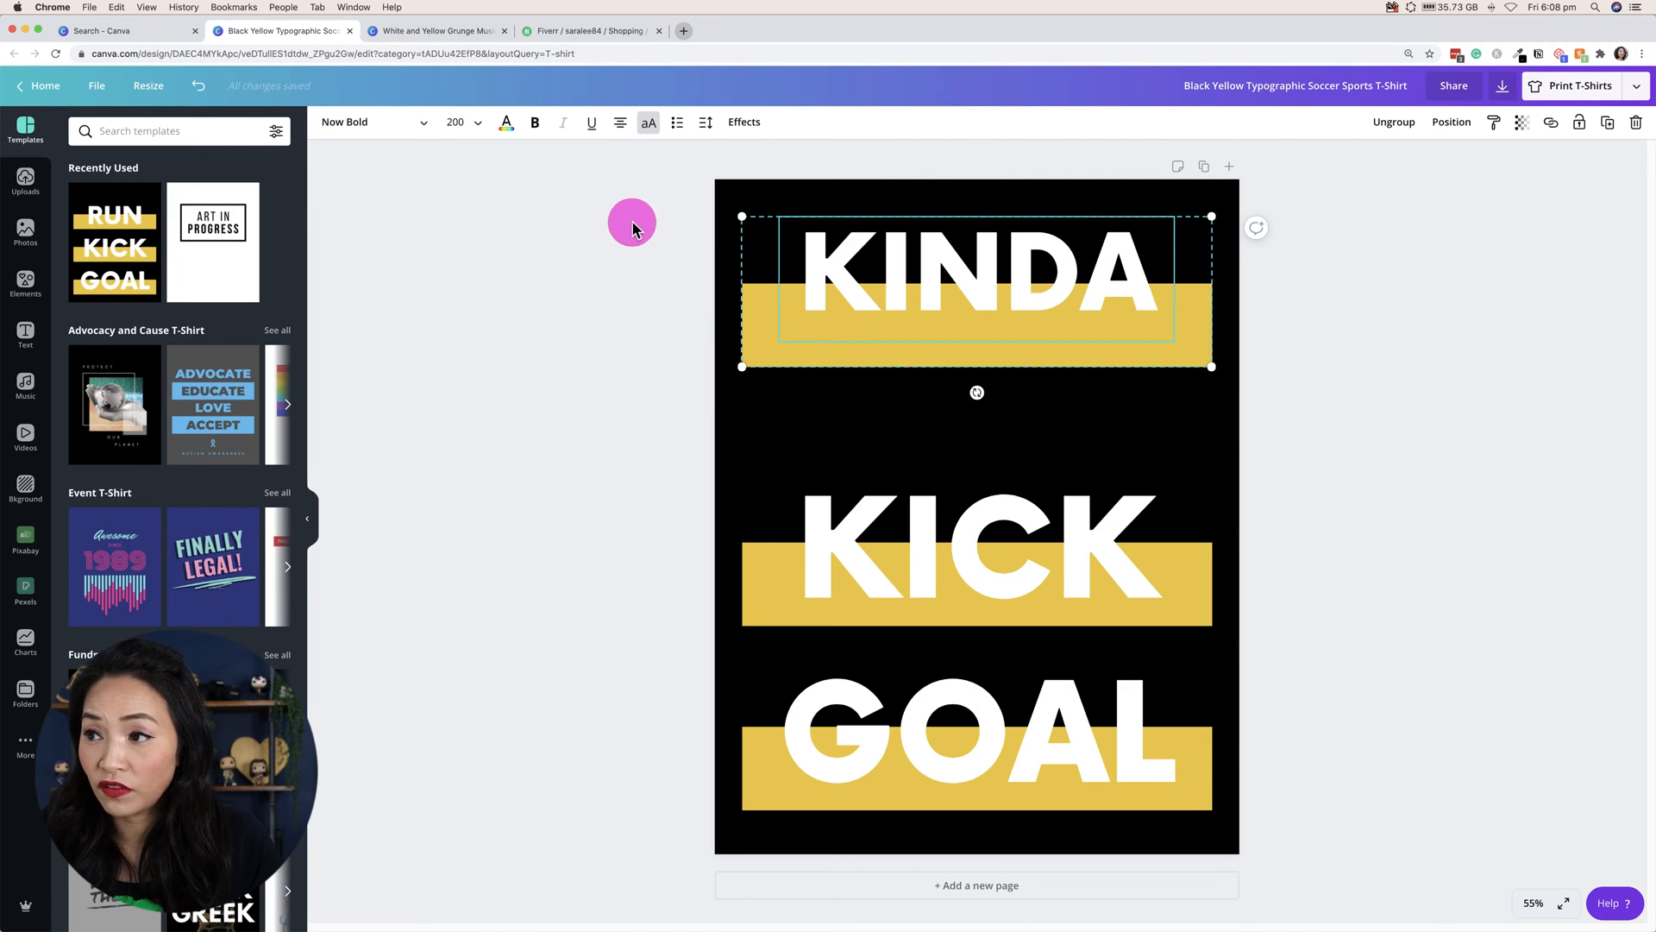
click(1609, 132)
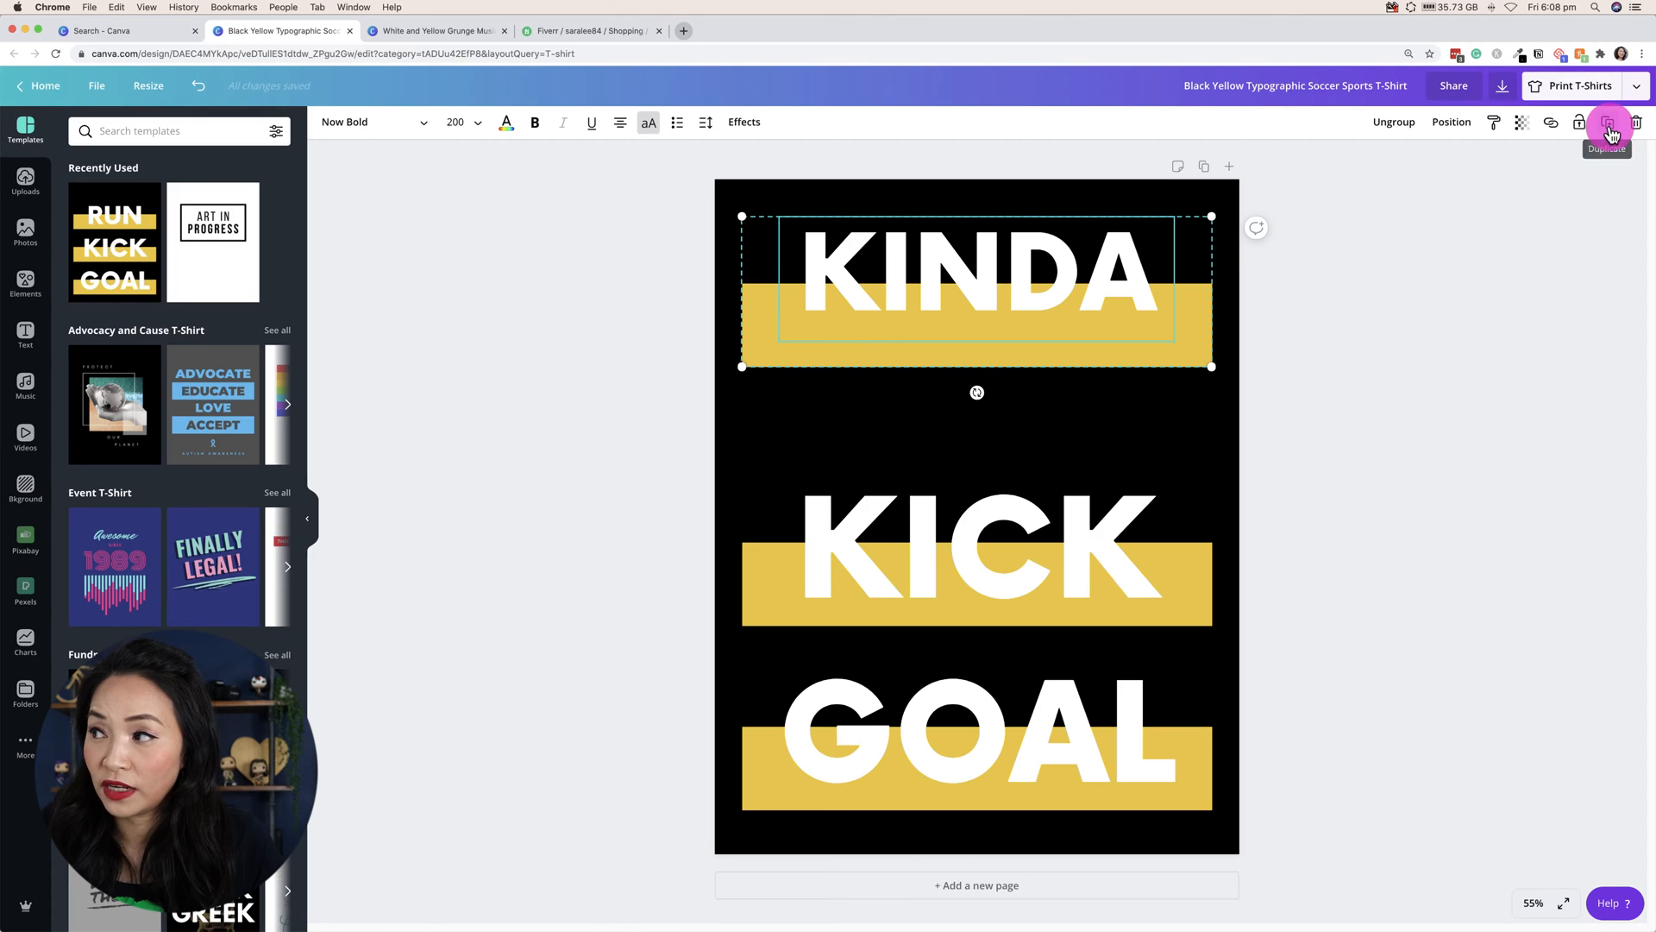
drag(986, 333, 987, 414)
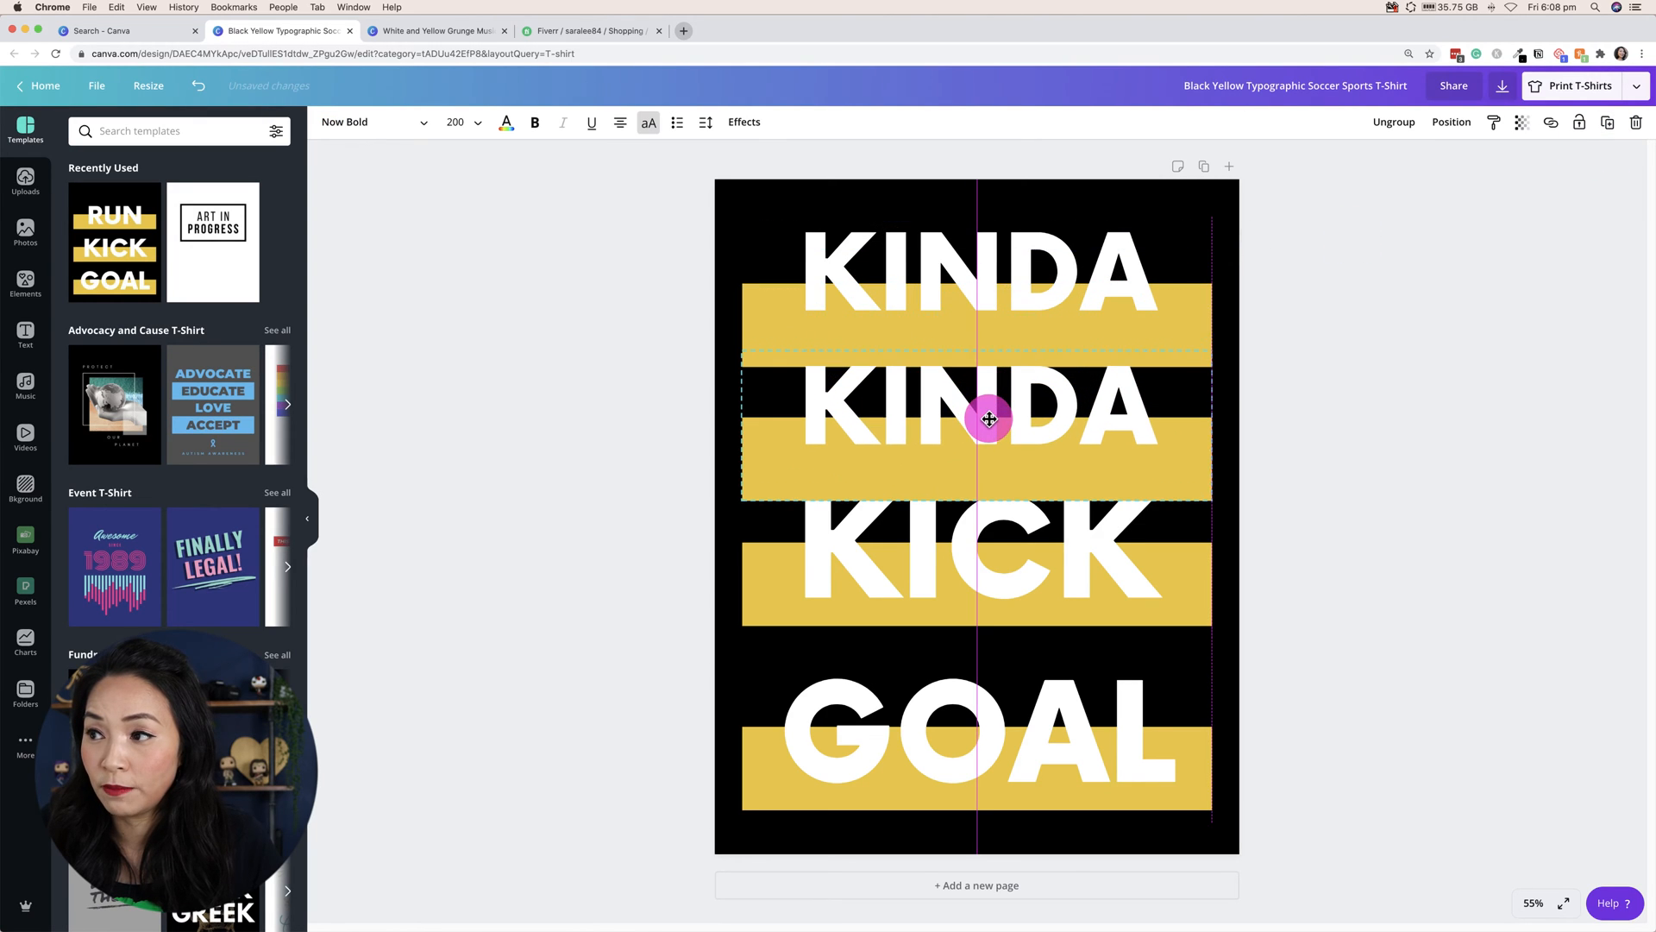
Delete the KICK text group and move the duplicated KINDA group down into the freed space
click(806, 594)
key(Delete)
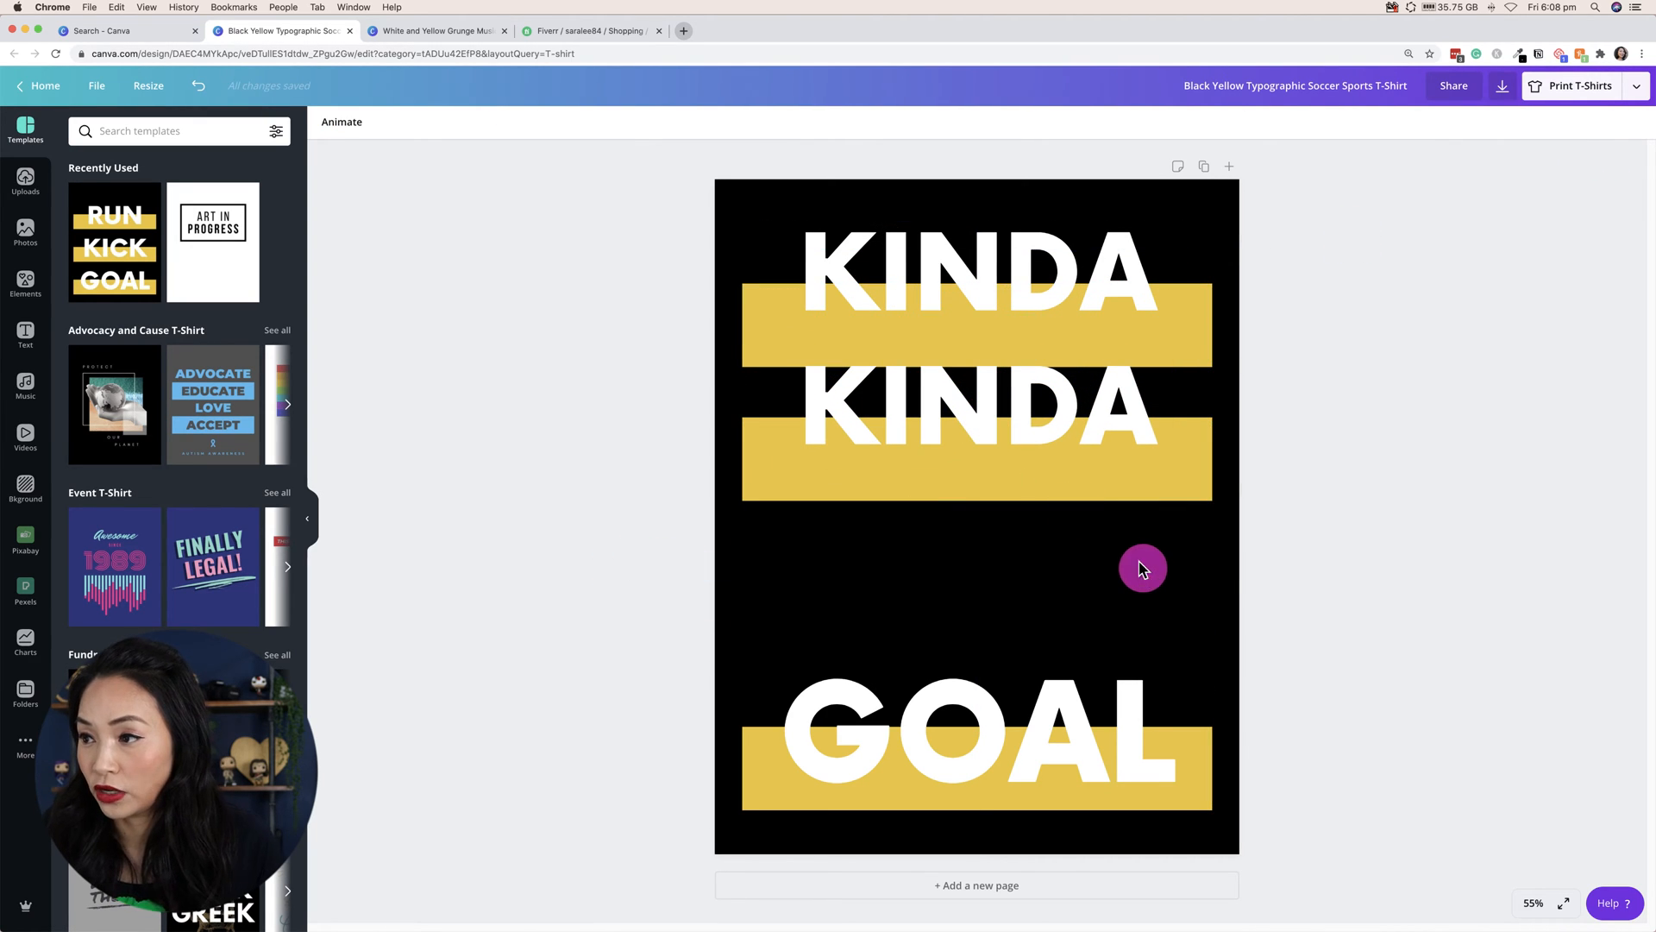
drag(966, 403, 966, 448)
Replace the duplicated group's text with "CLASSY" and set its font size to 190
double_click(942, 440)
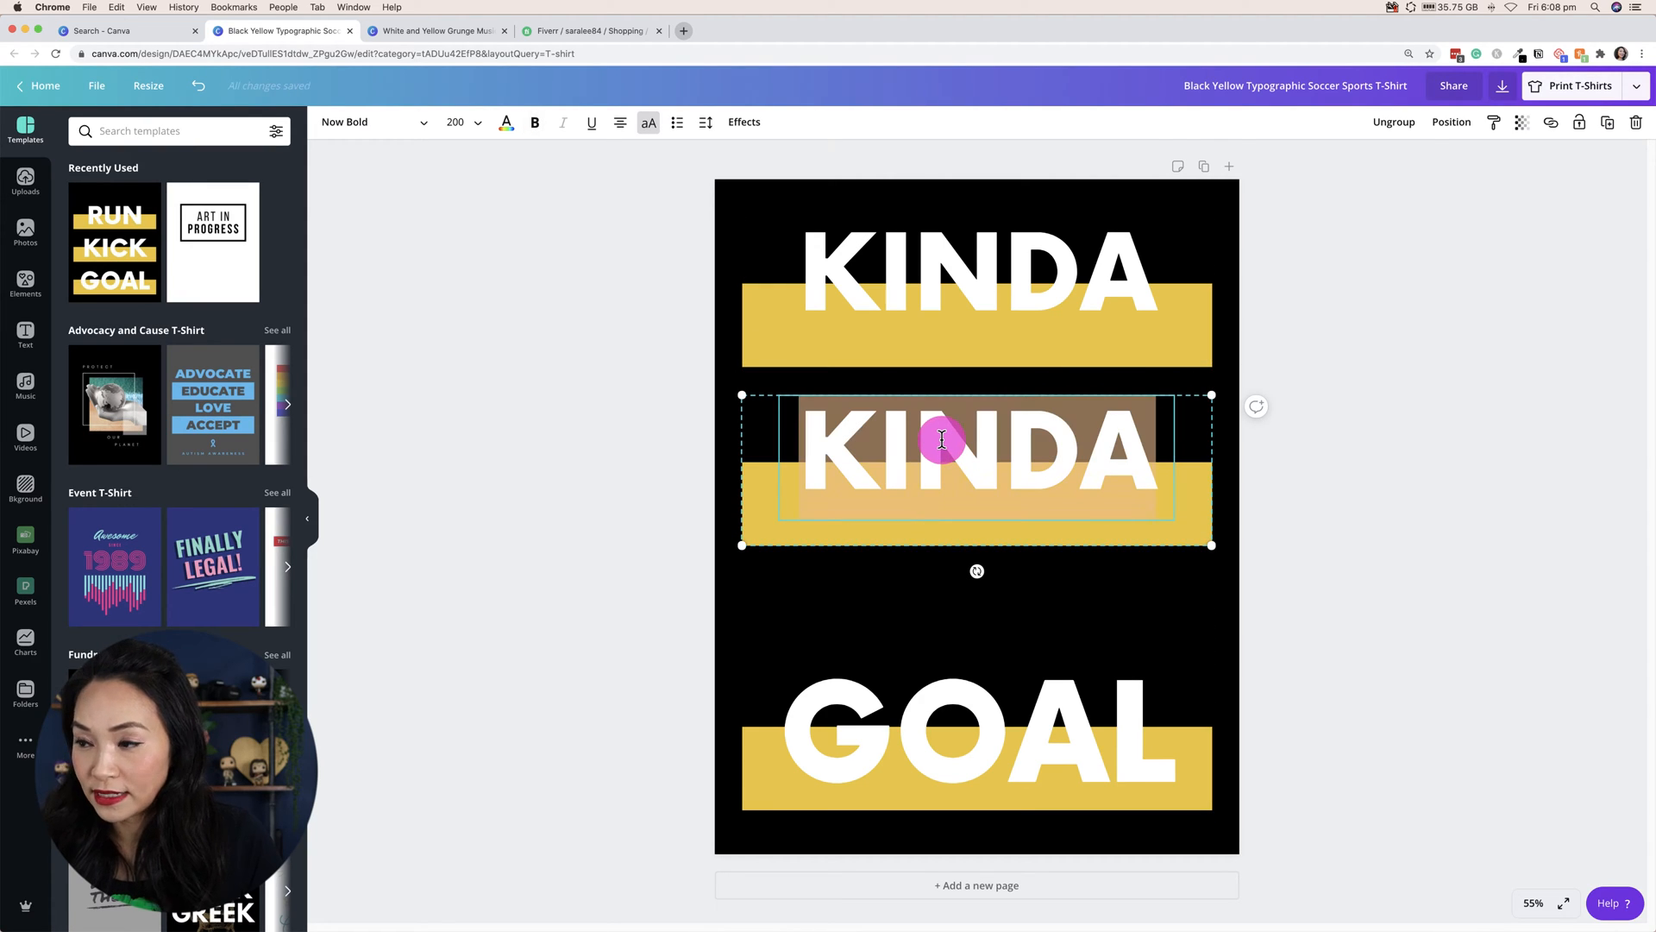
text(CA)
key(BackSpace)
key(BackSpace)
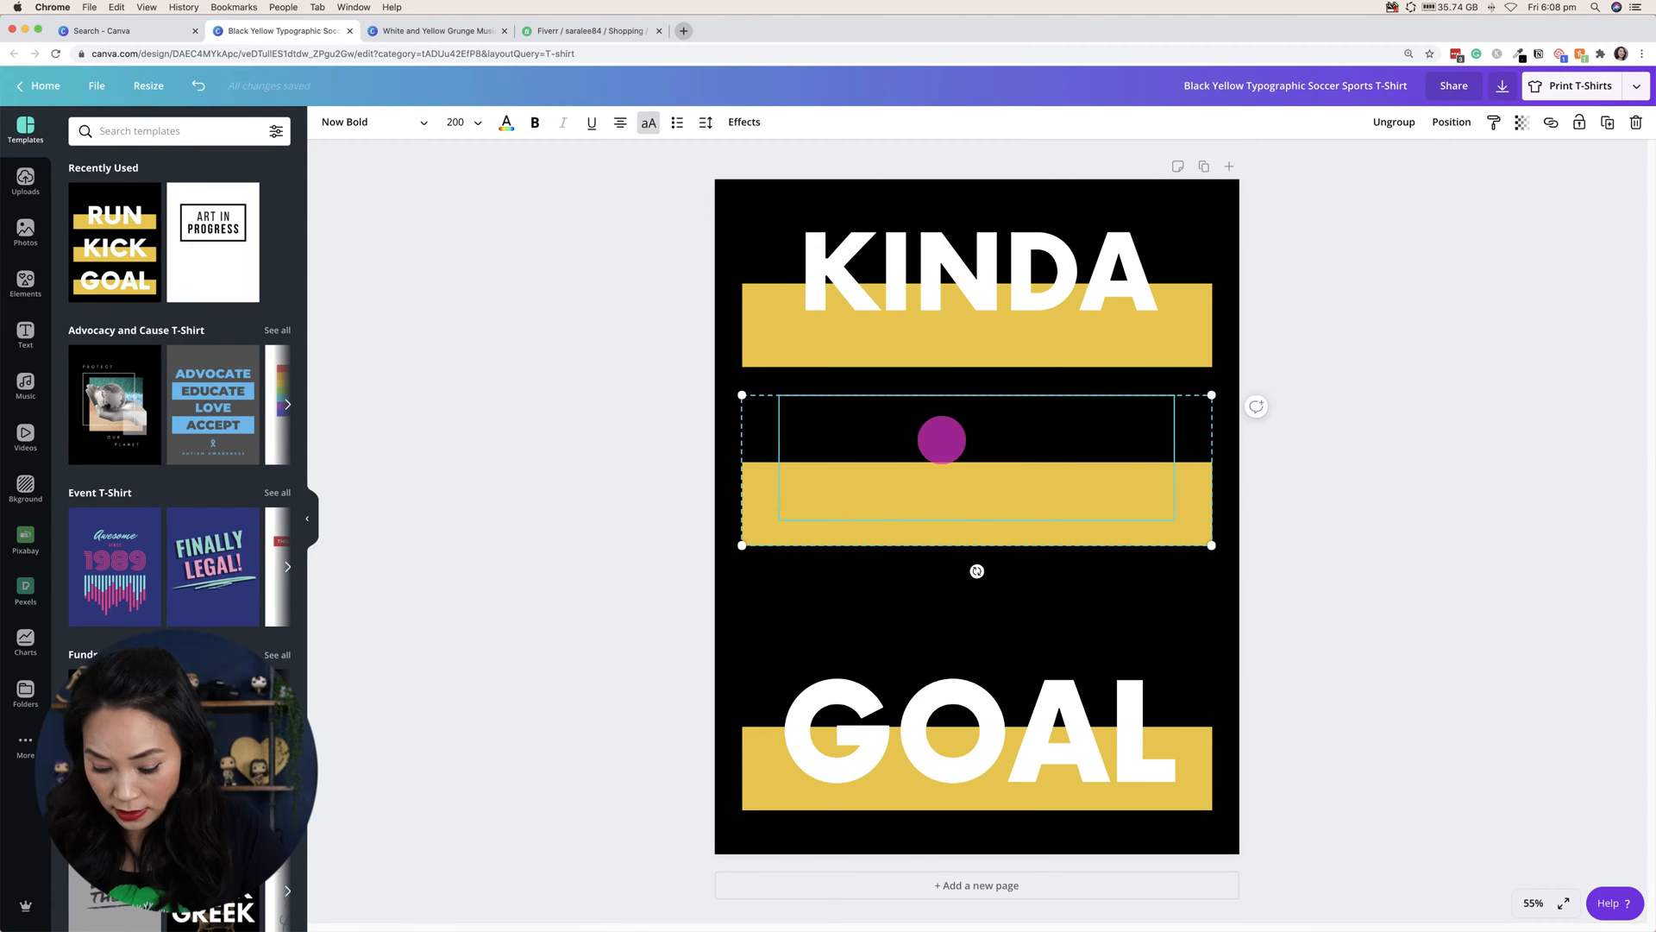
text(GLASSY)
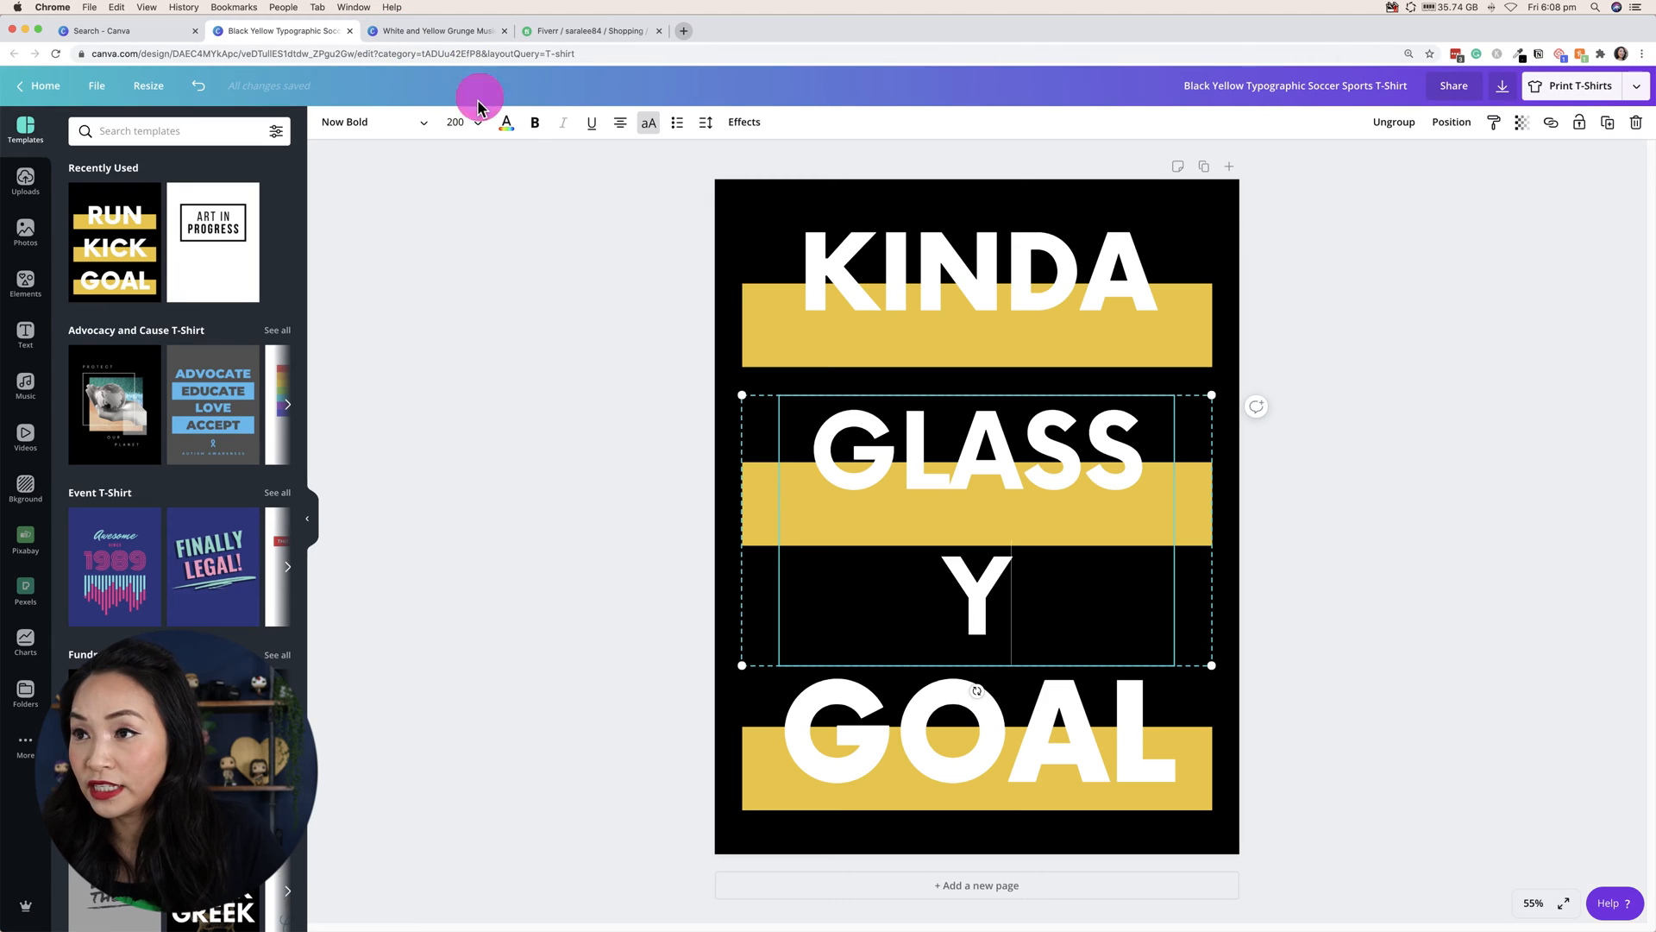
click(466, 124)
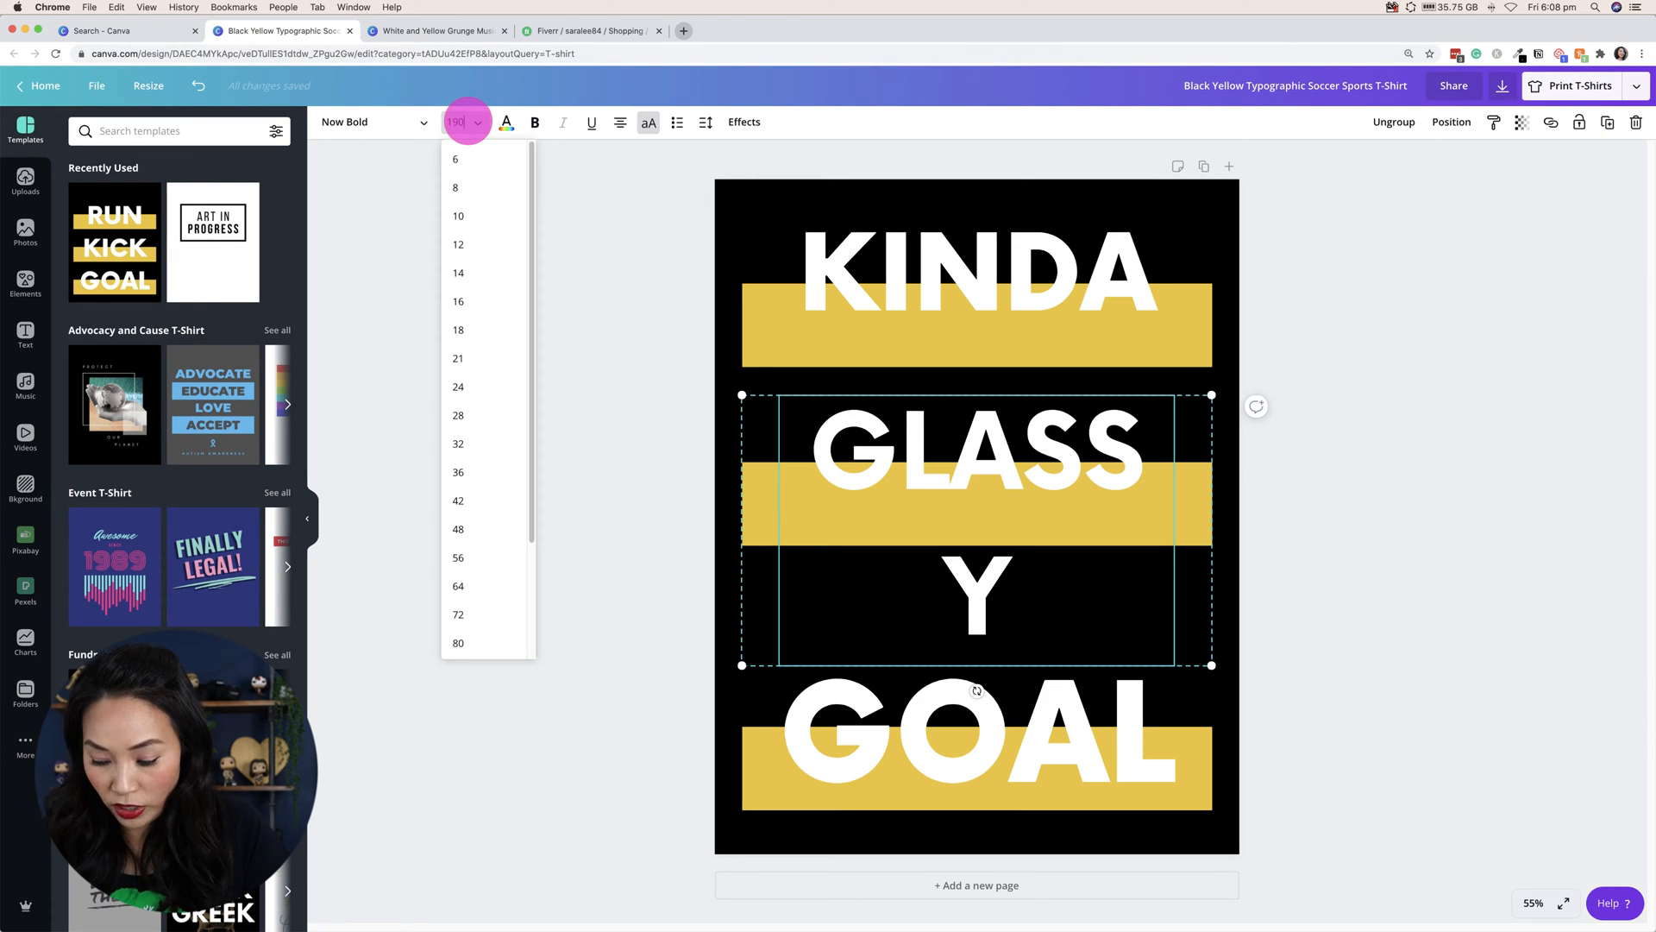
key(Return)
double_click(861, 446)
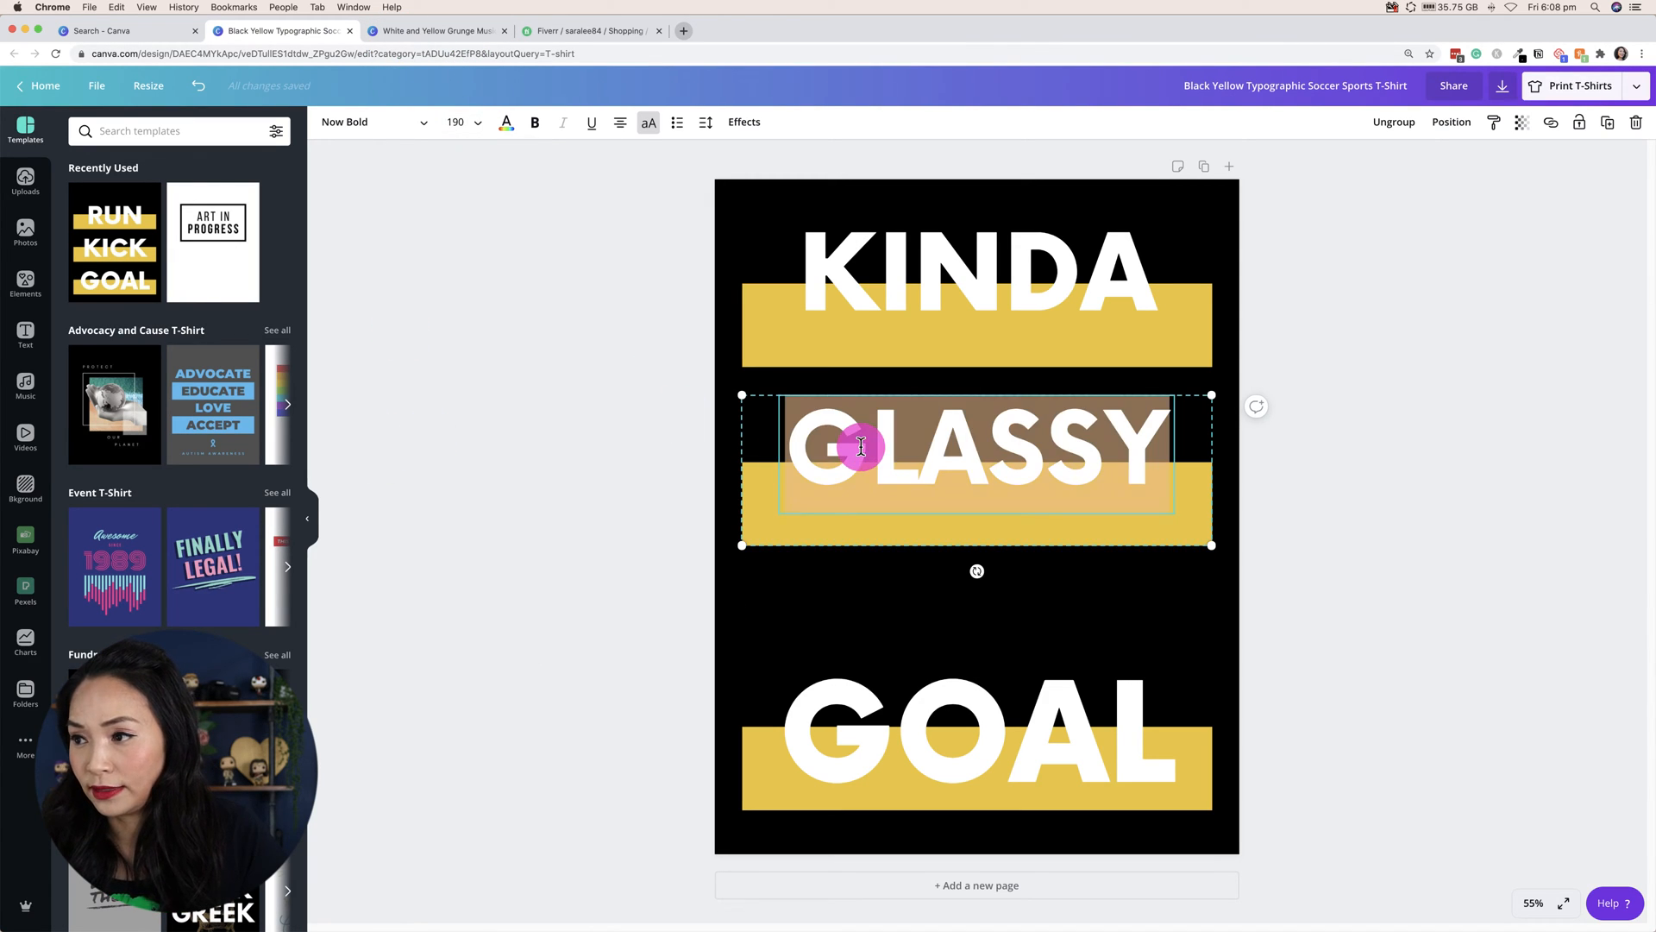
click(869, 448)
key(BackSpace)
text(C)
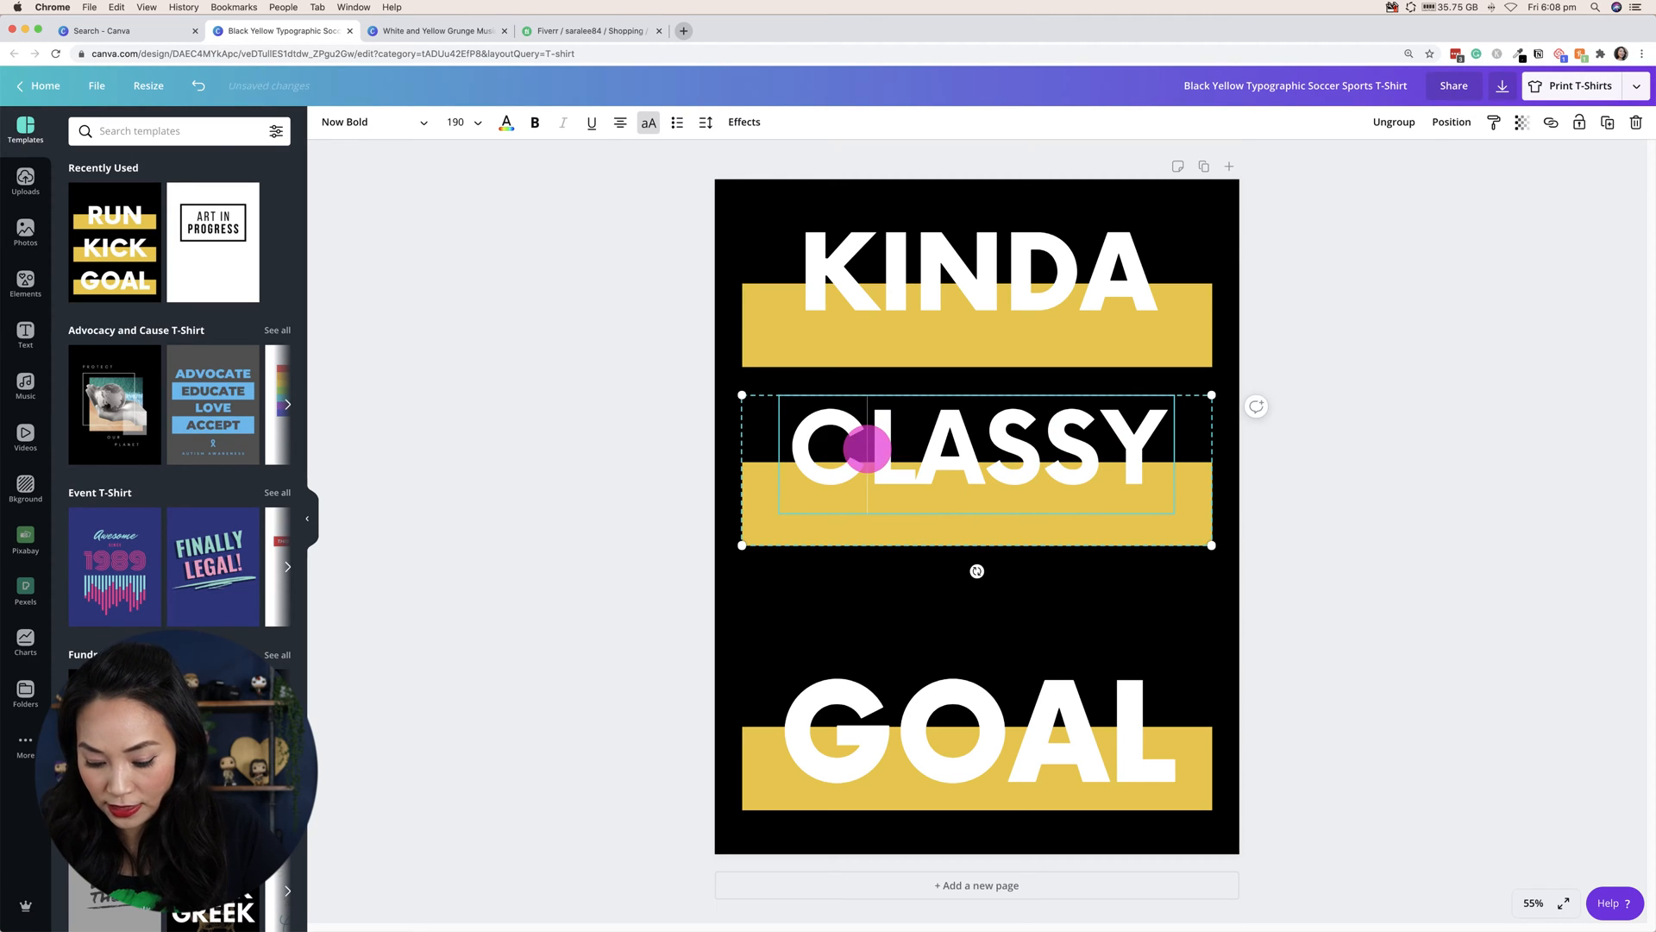
click(640, 452)
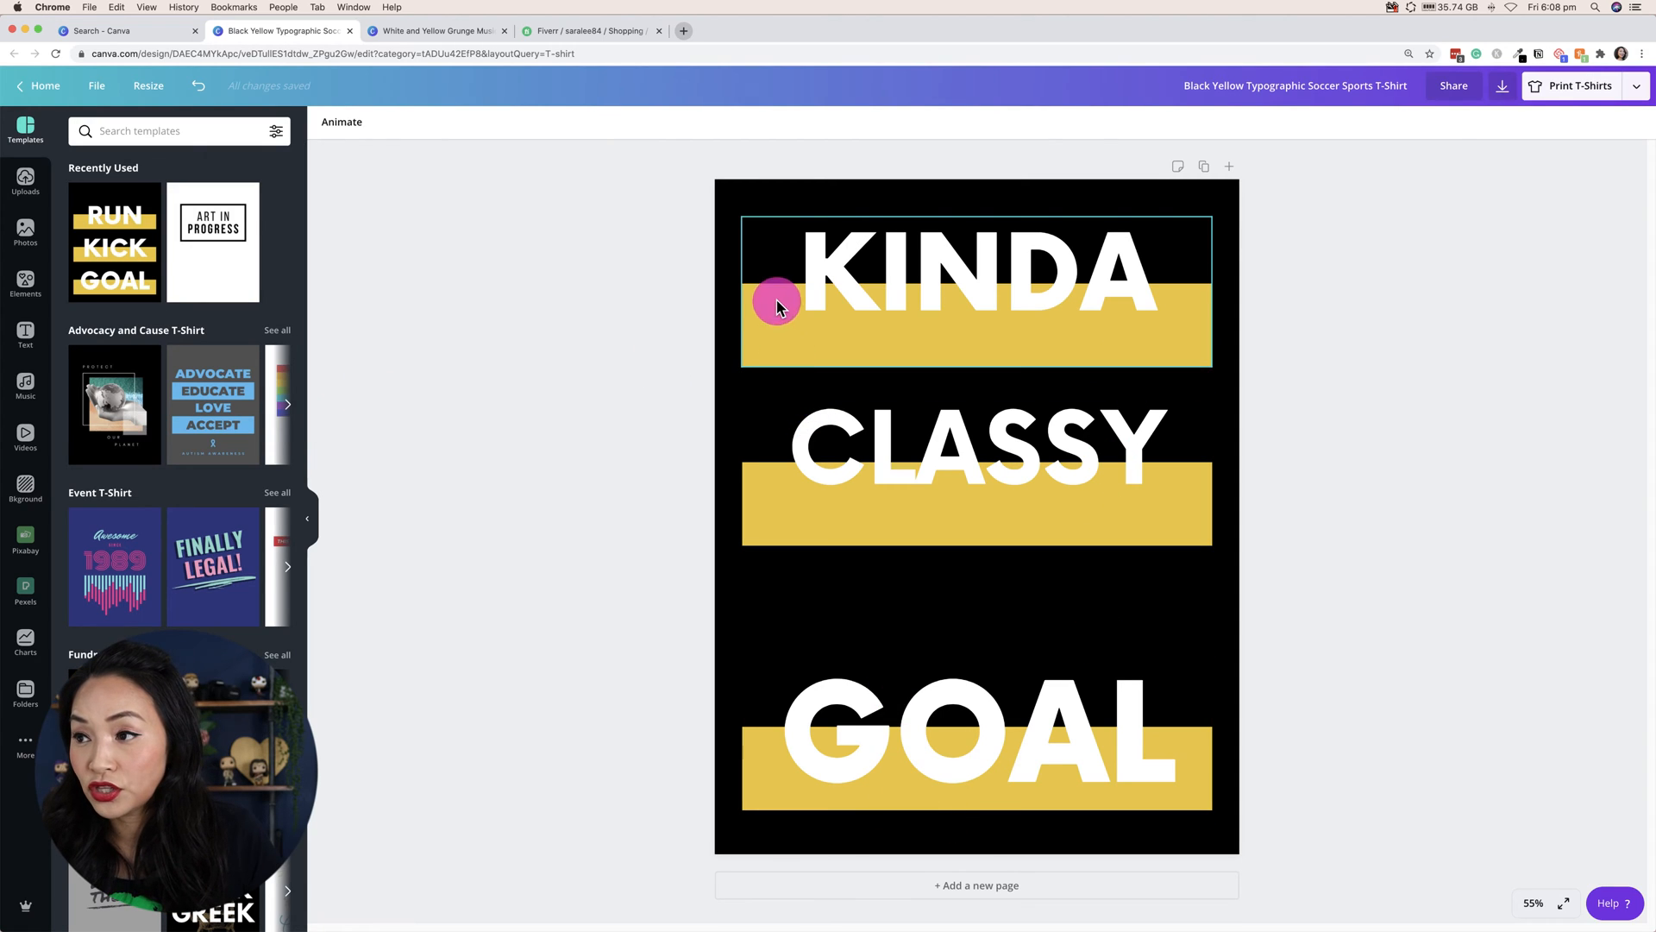
Recolor the yellow bar behind the word KINDA to magenta
click(765, 325)
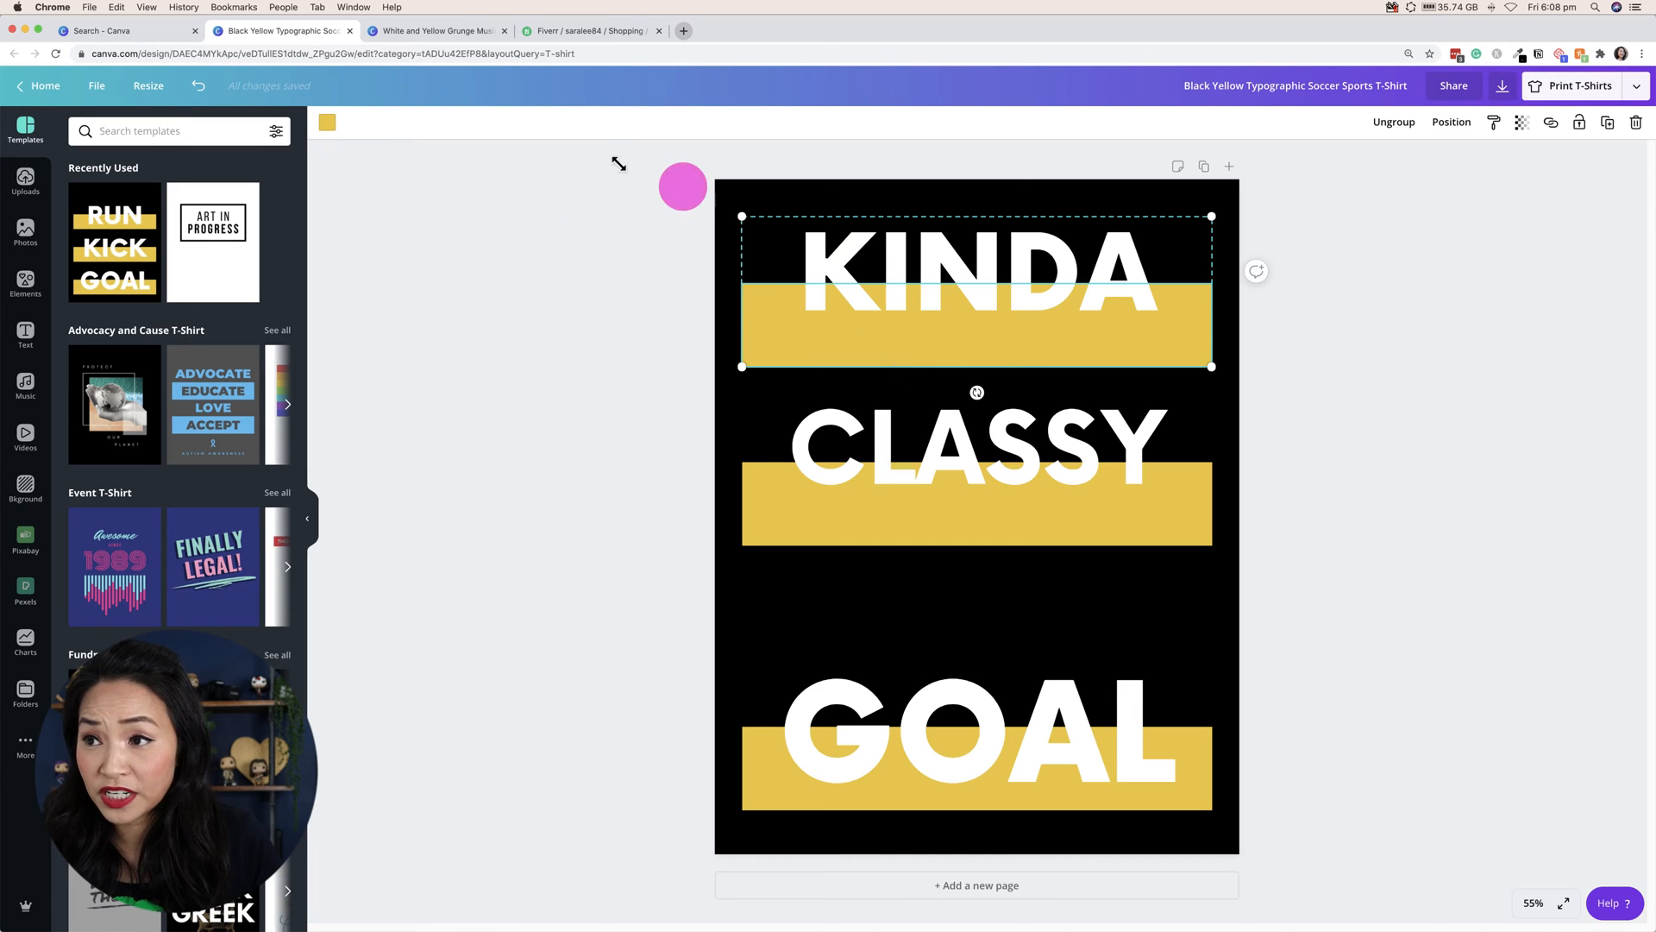
click(328, 129)
click(239, 339)
key(Escape)
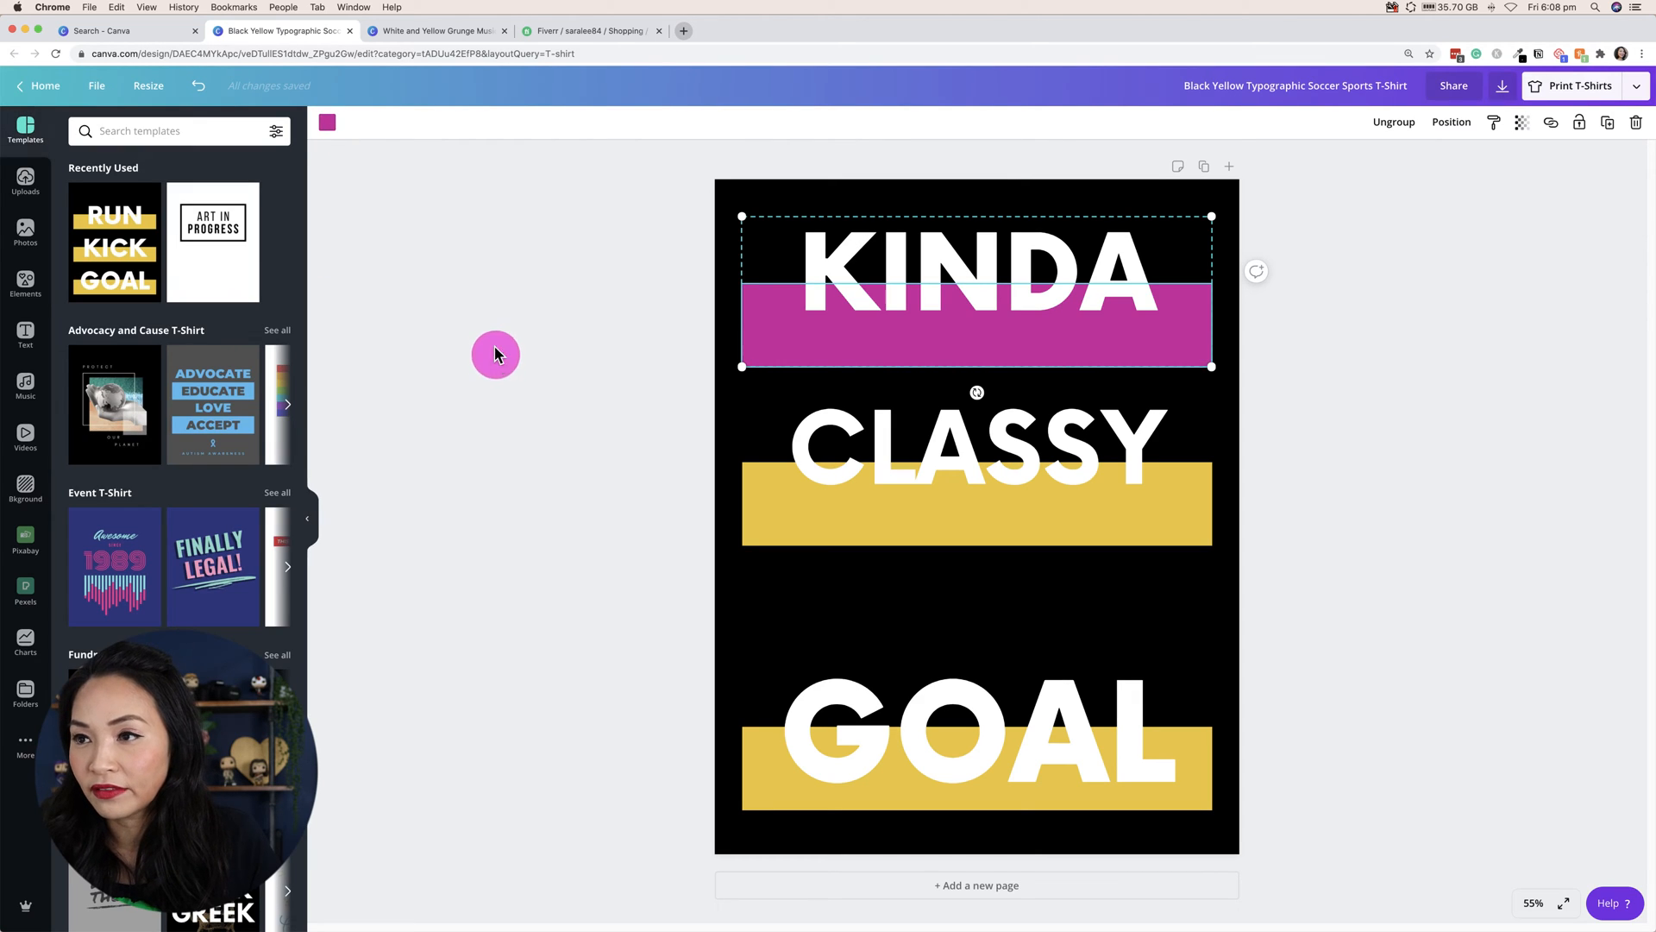
Recolor the magenta bar behind the word KINDA to turquoise from the default colours
click(328, 122)
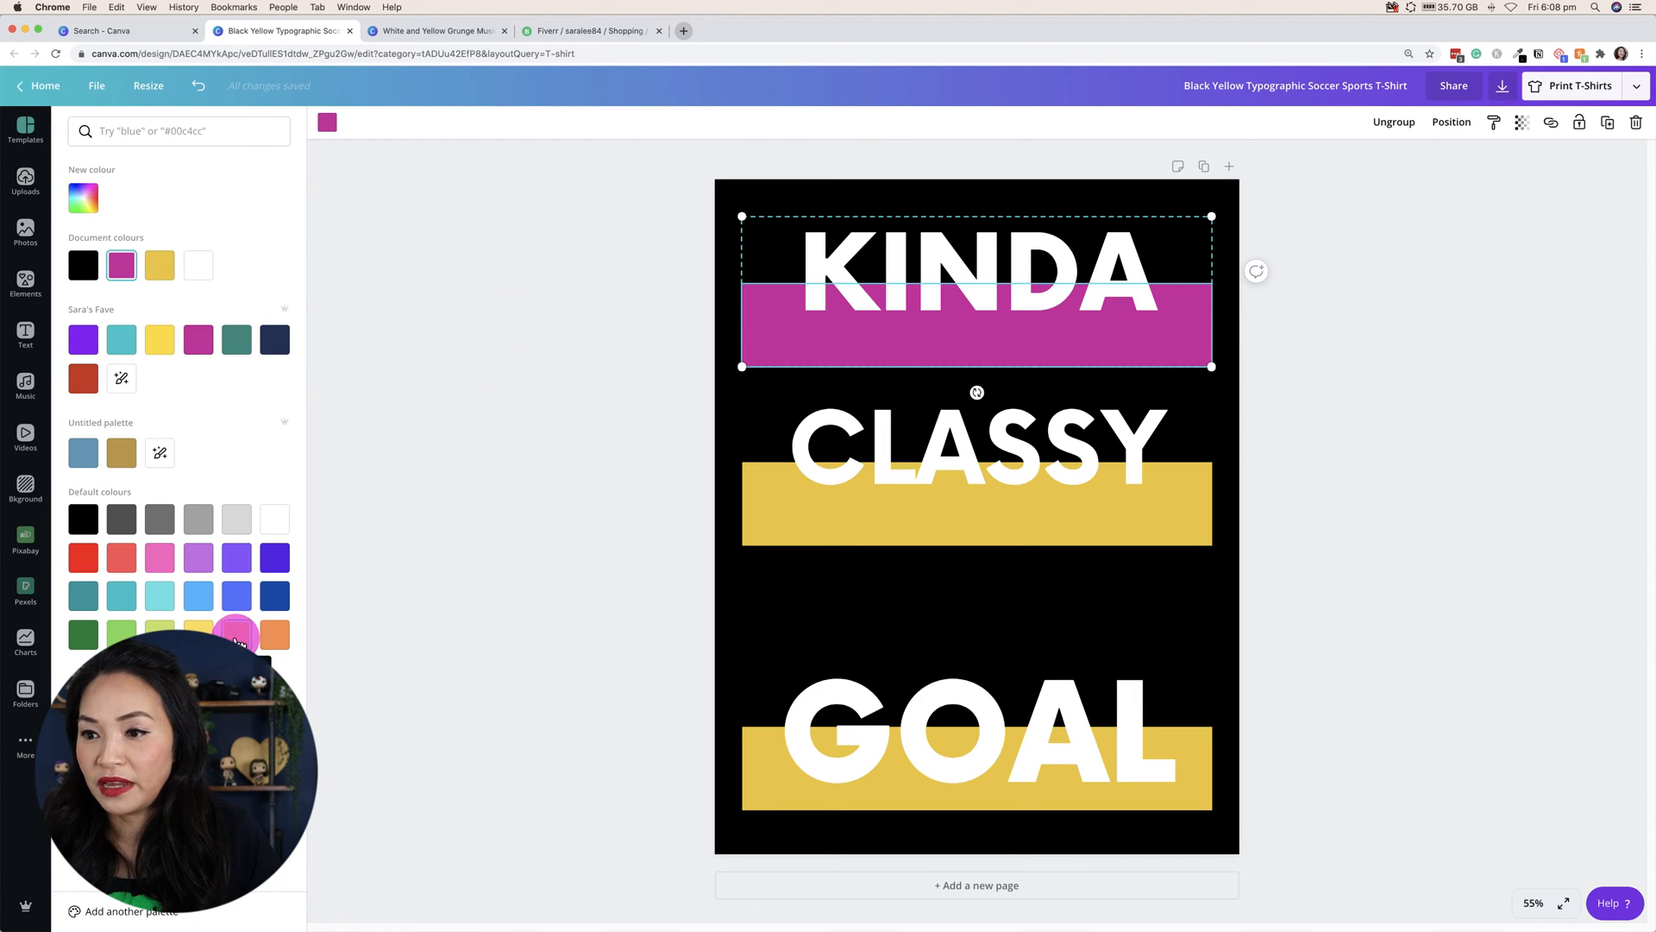
click(130, 593)
key(Escape)
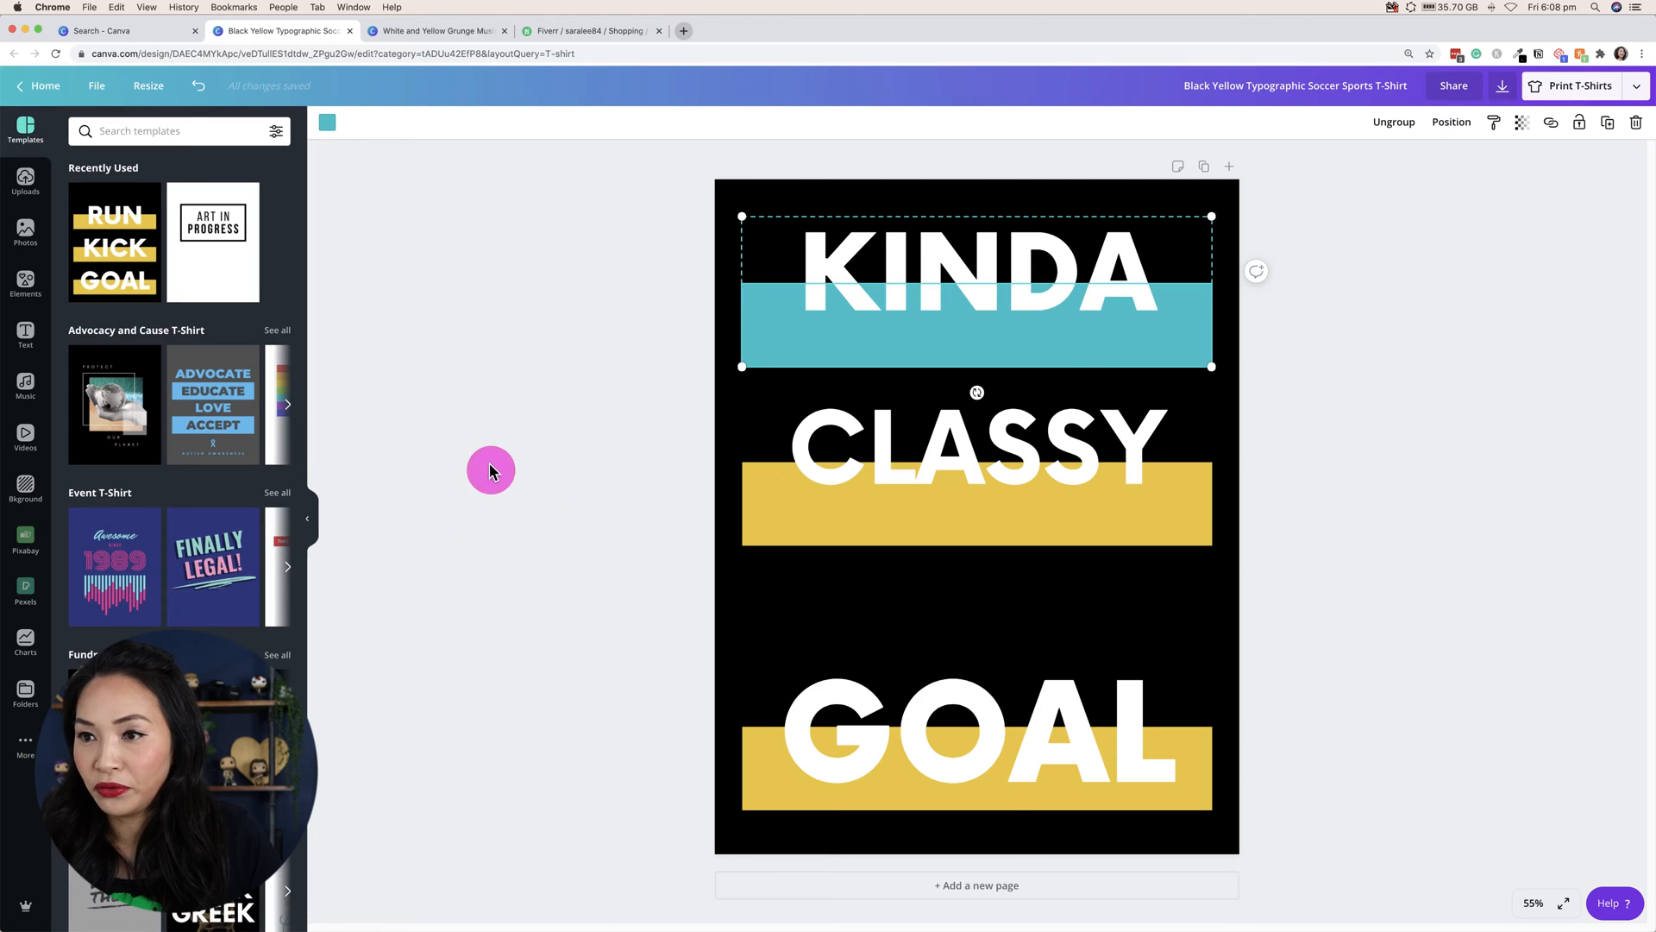
click(330, 119)
click(86, 204)
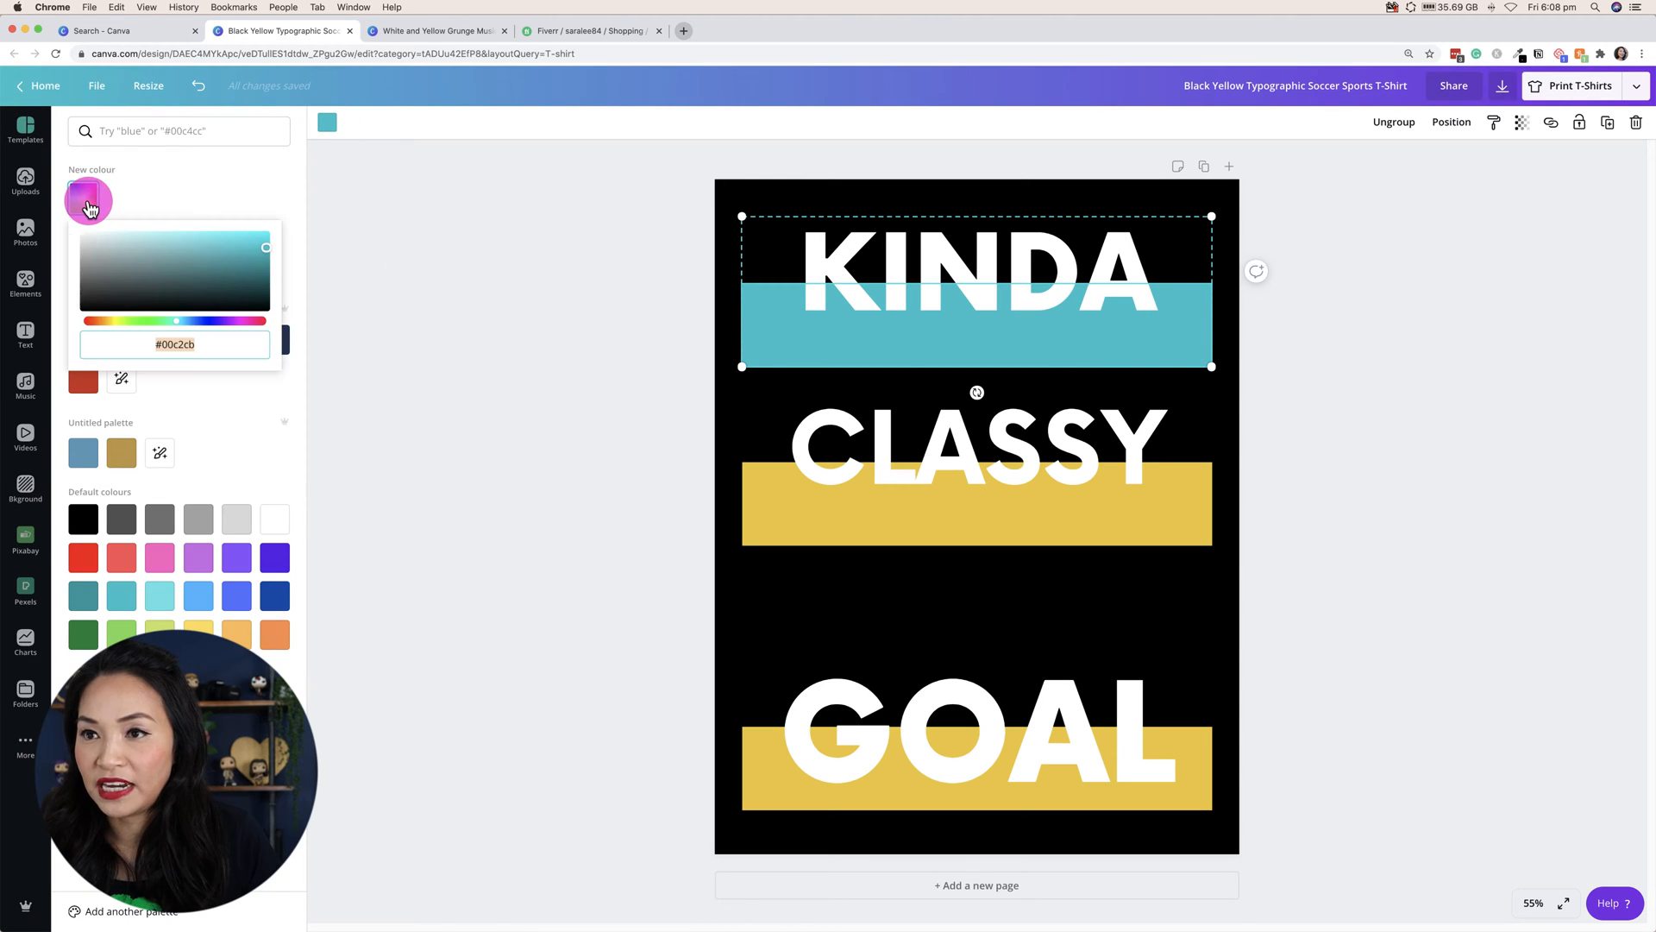
key(Escape)
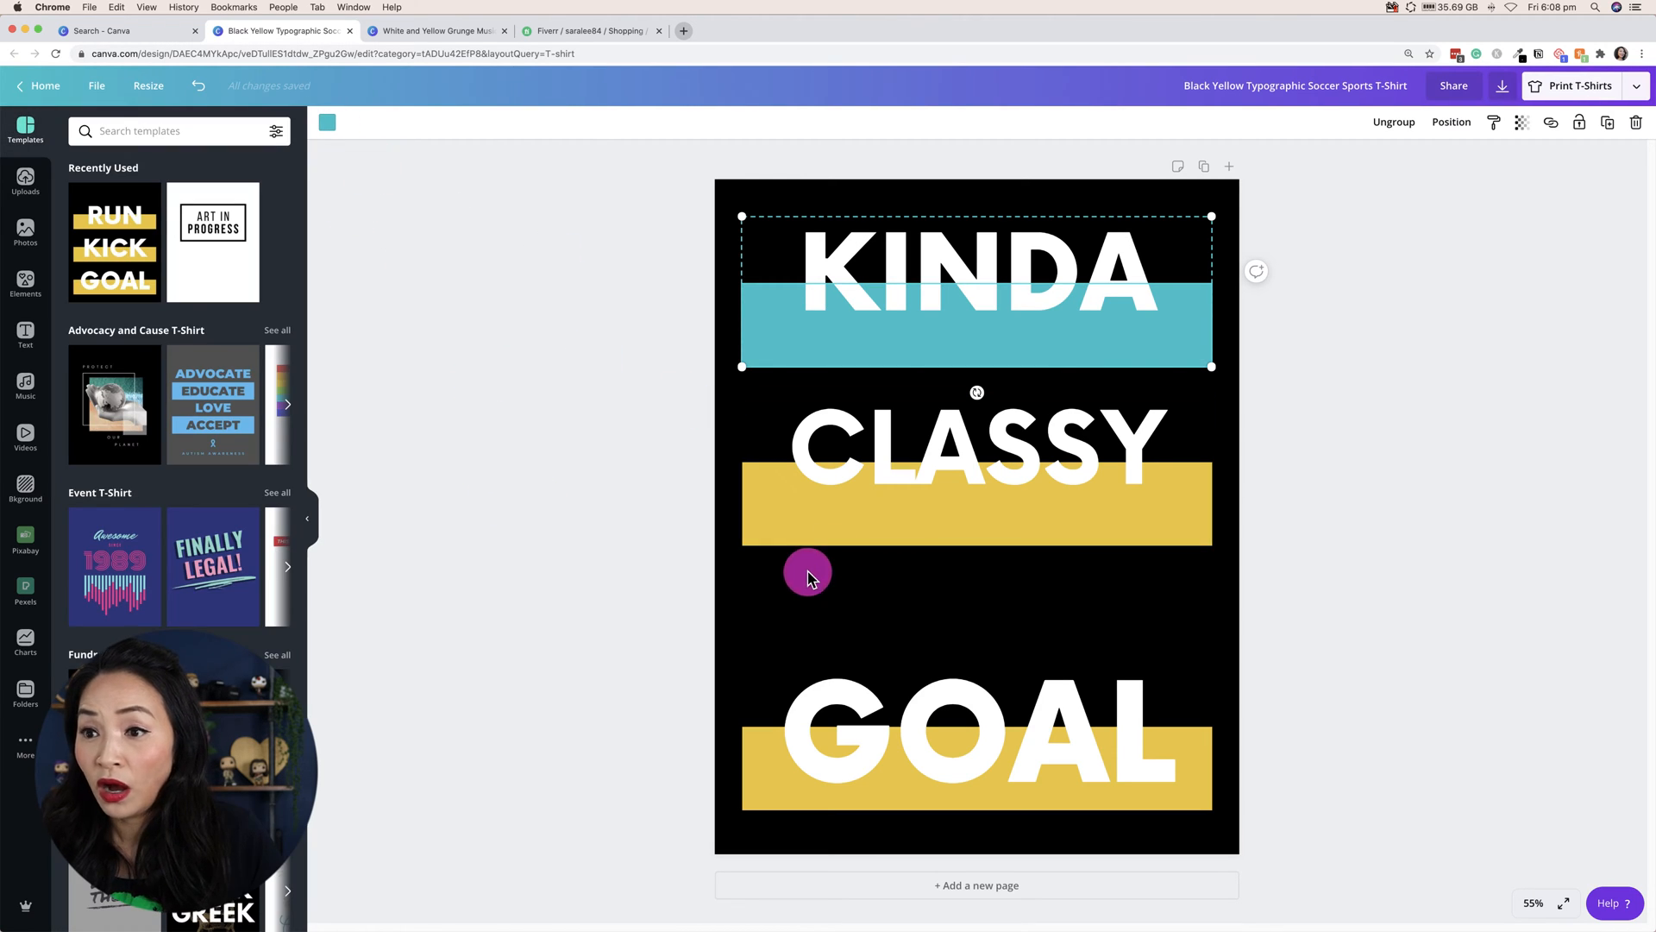
click(678, 601)
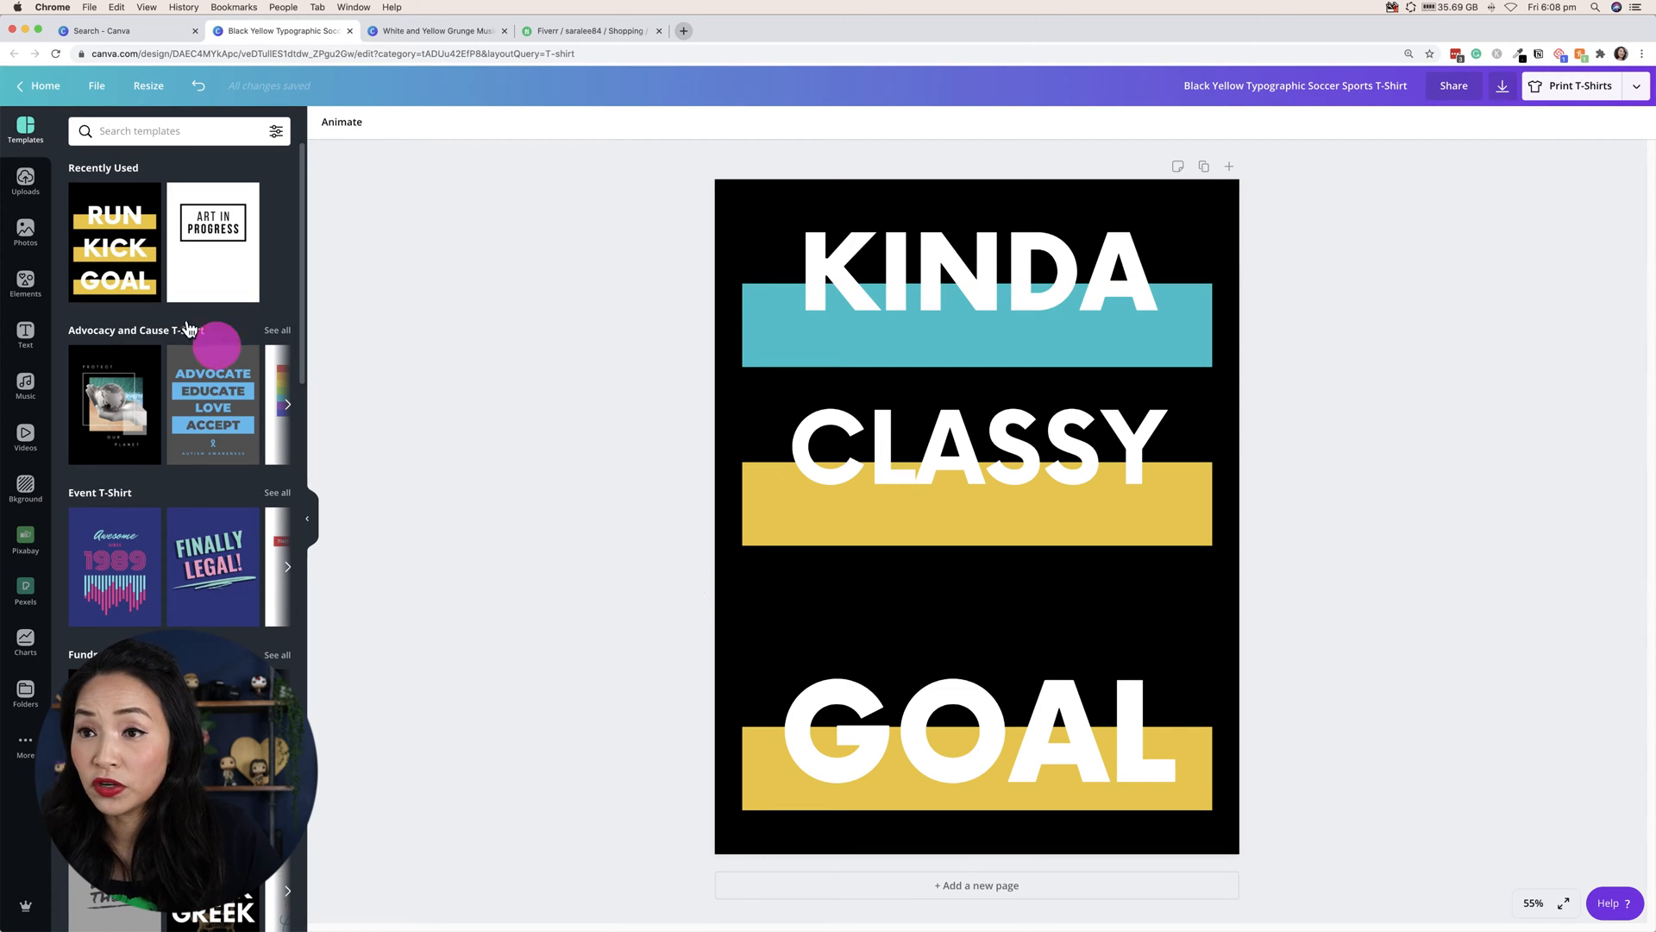
Search the elements library for "heart"
click(26, 240)
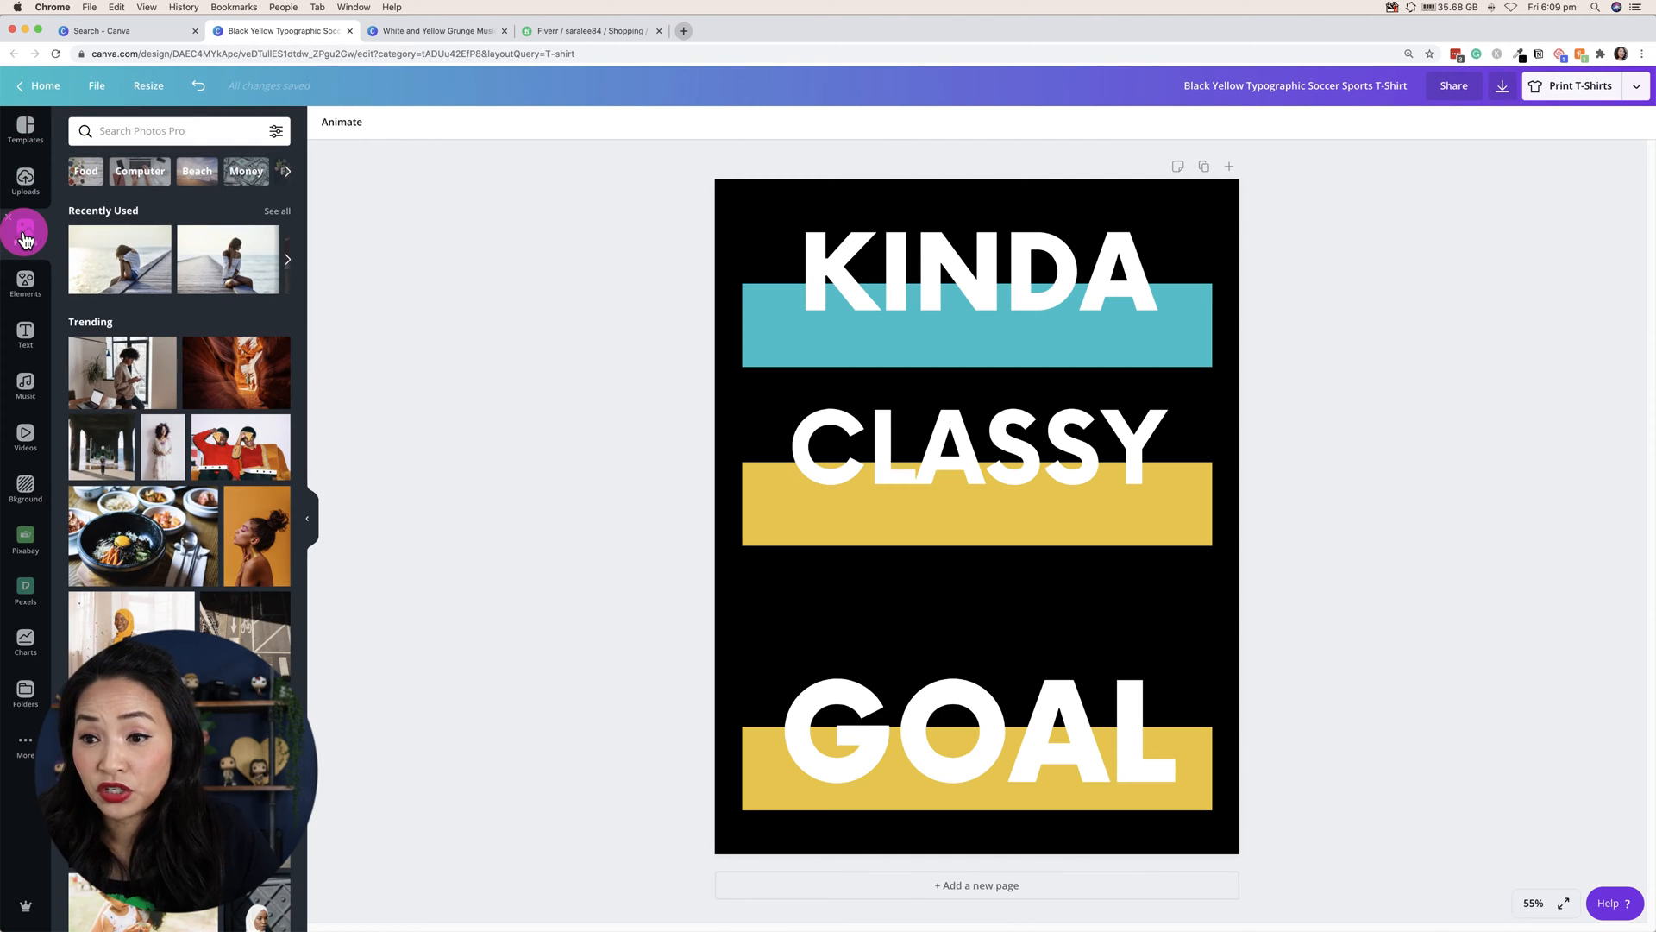
click(26, 130)
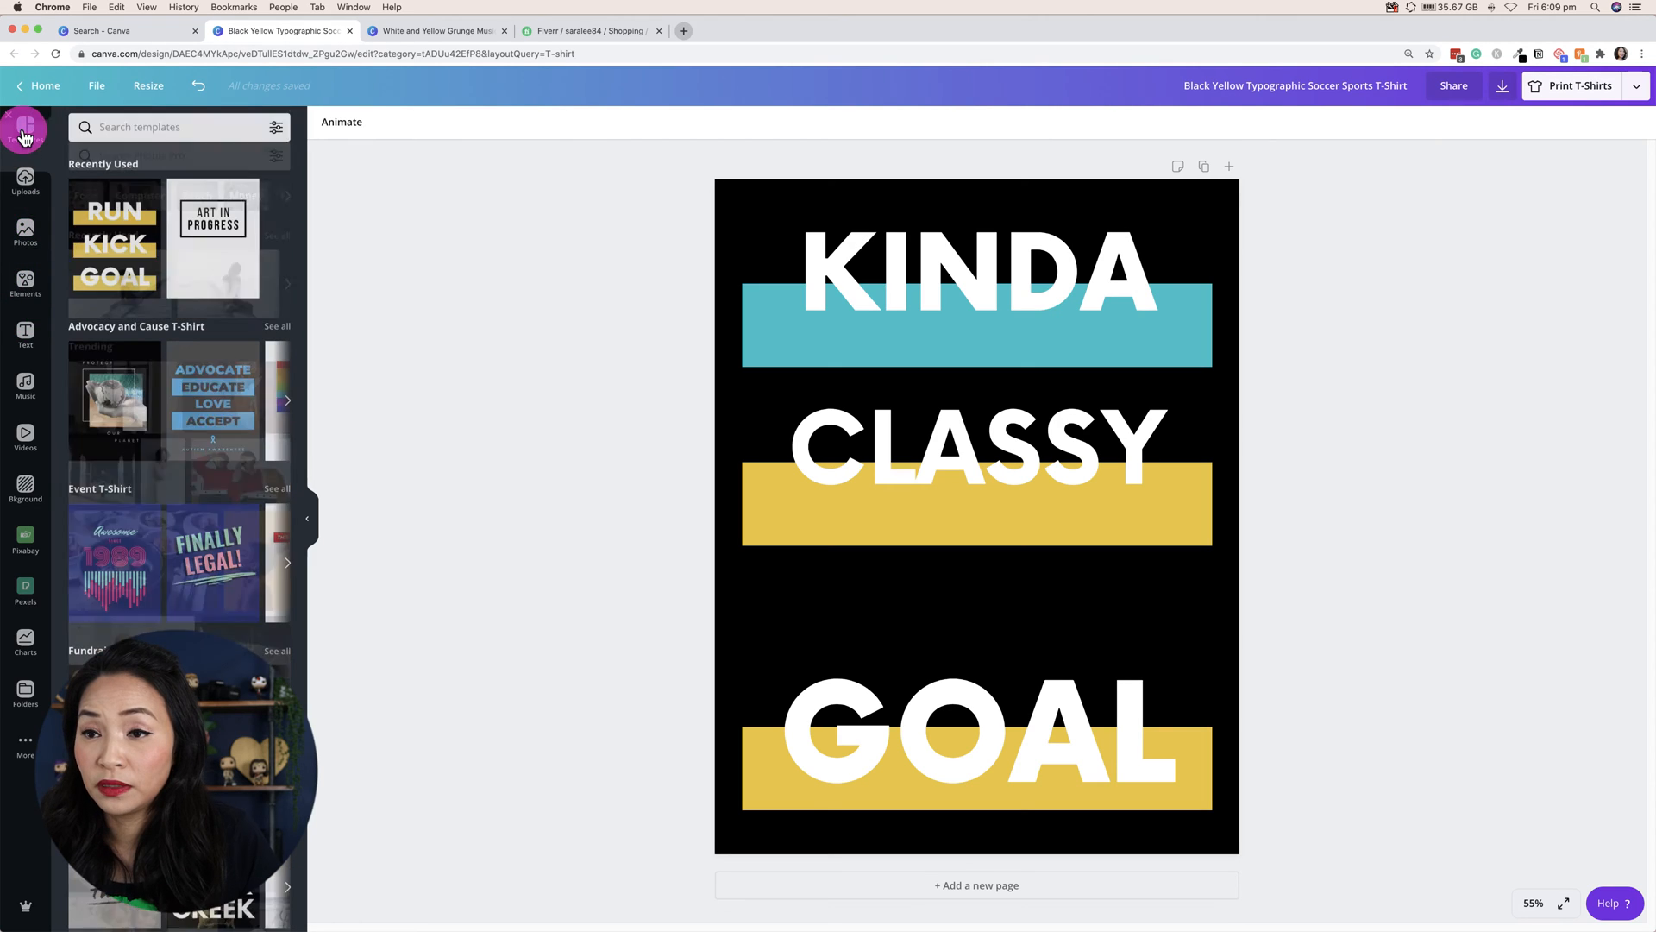
click(34, 309)
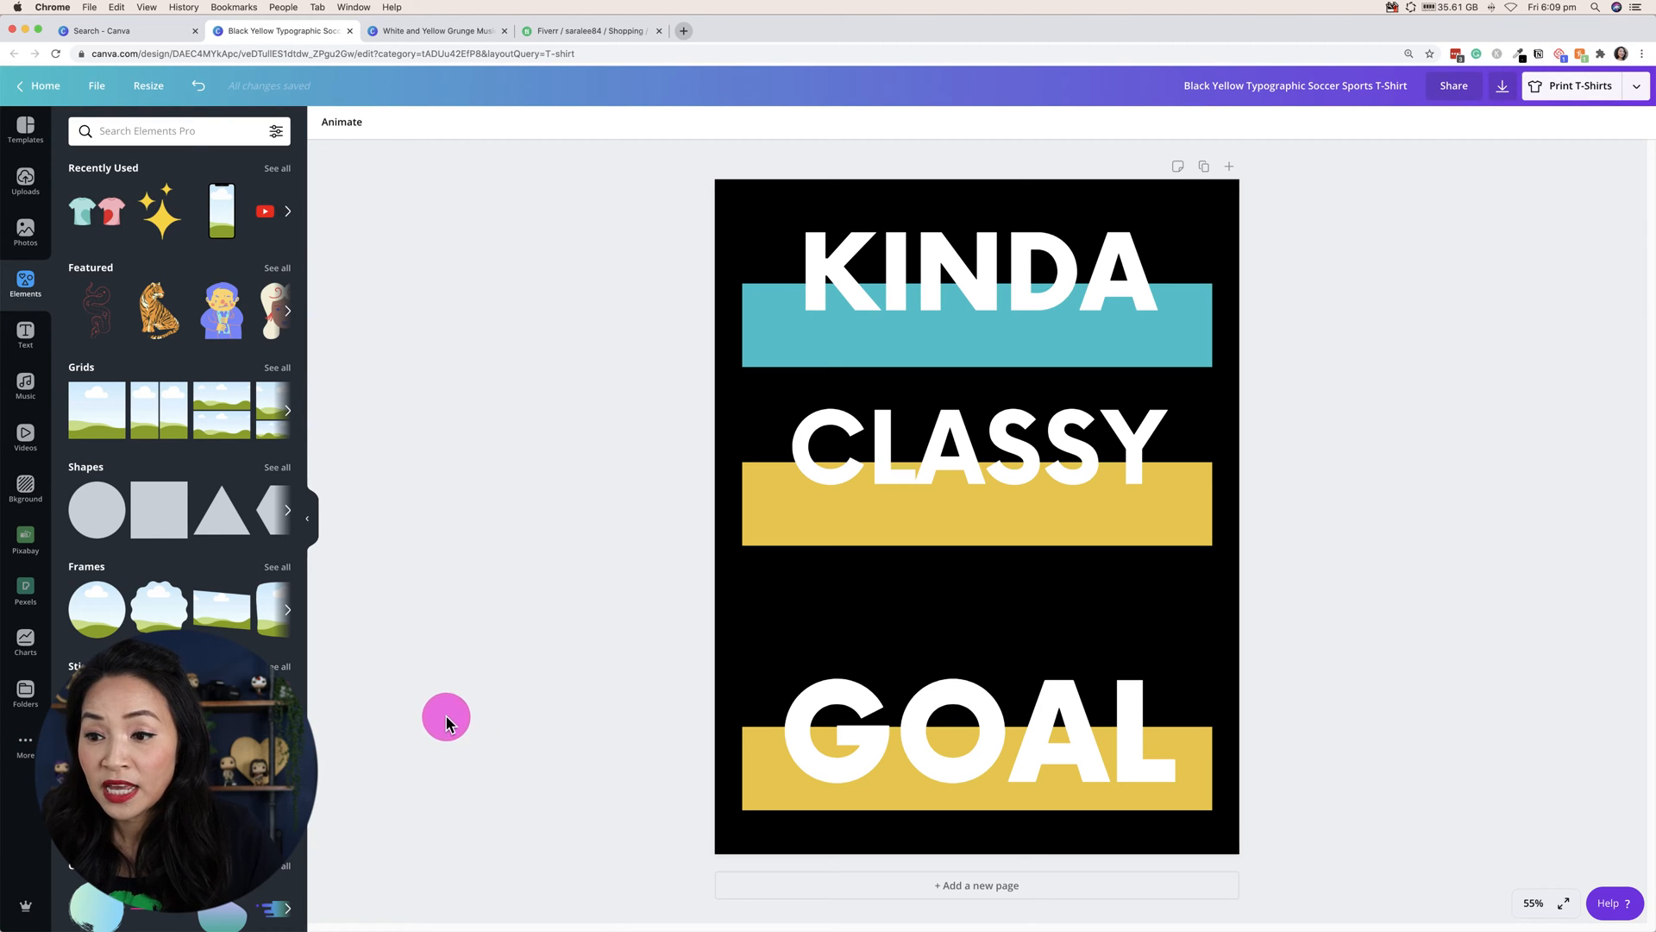
click(133, 130)
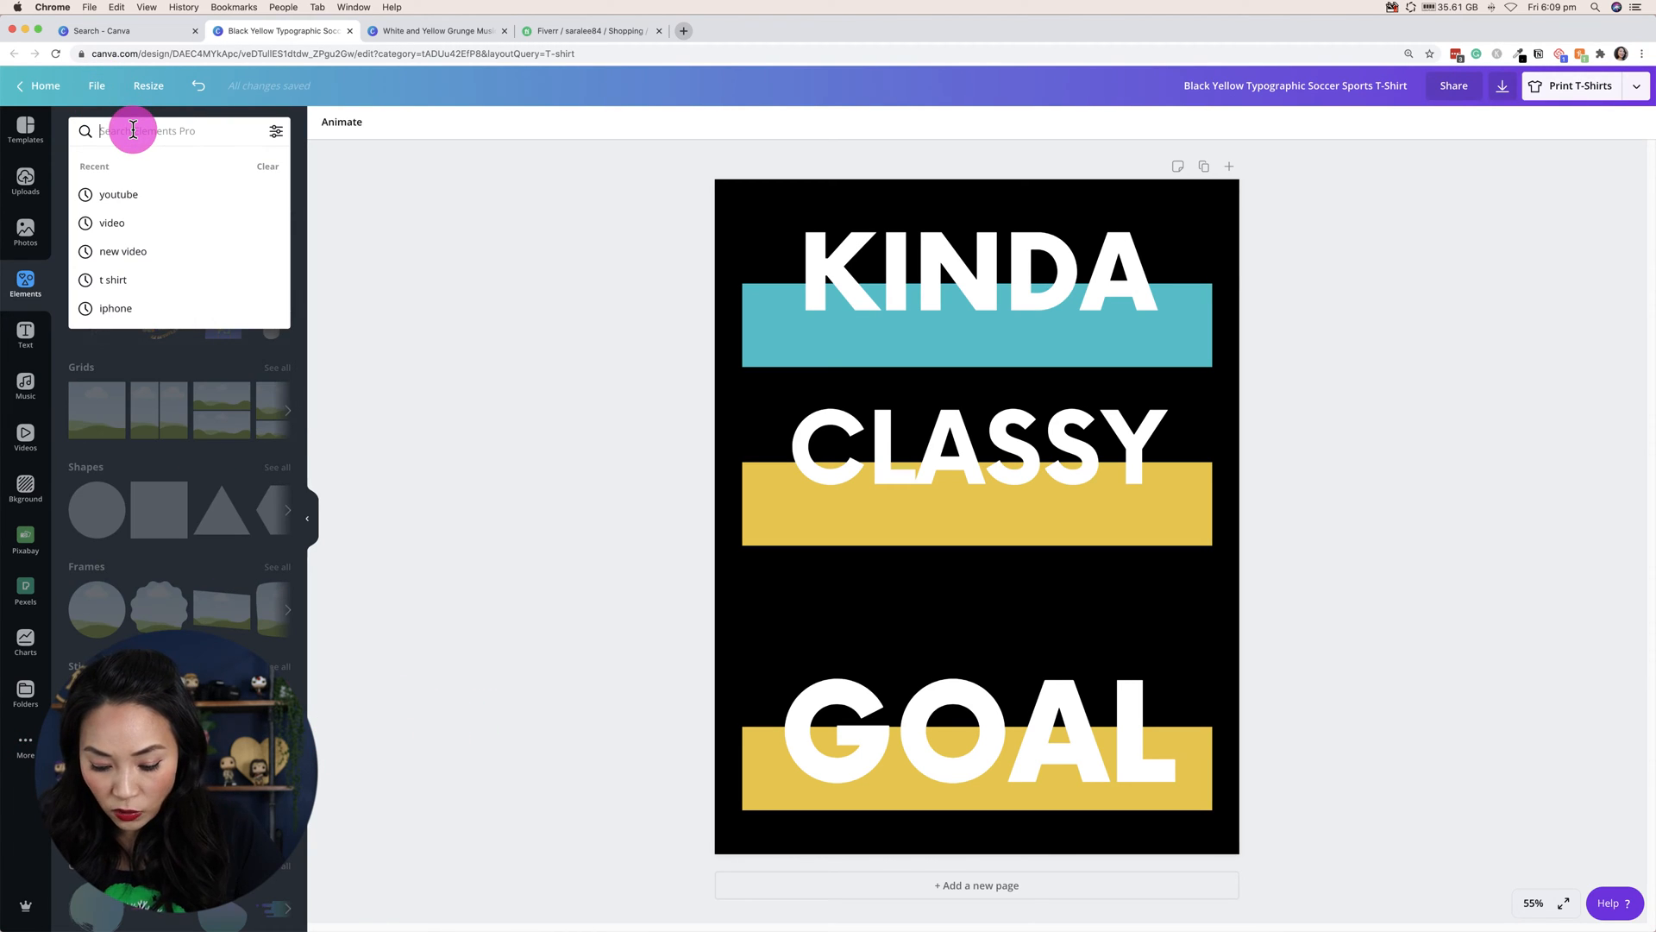
text(gl)
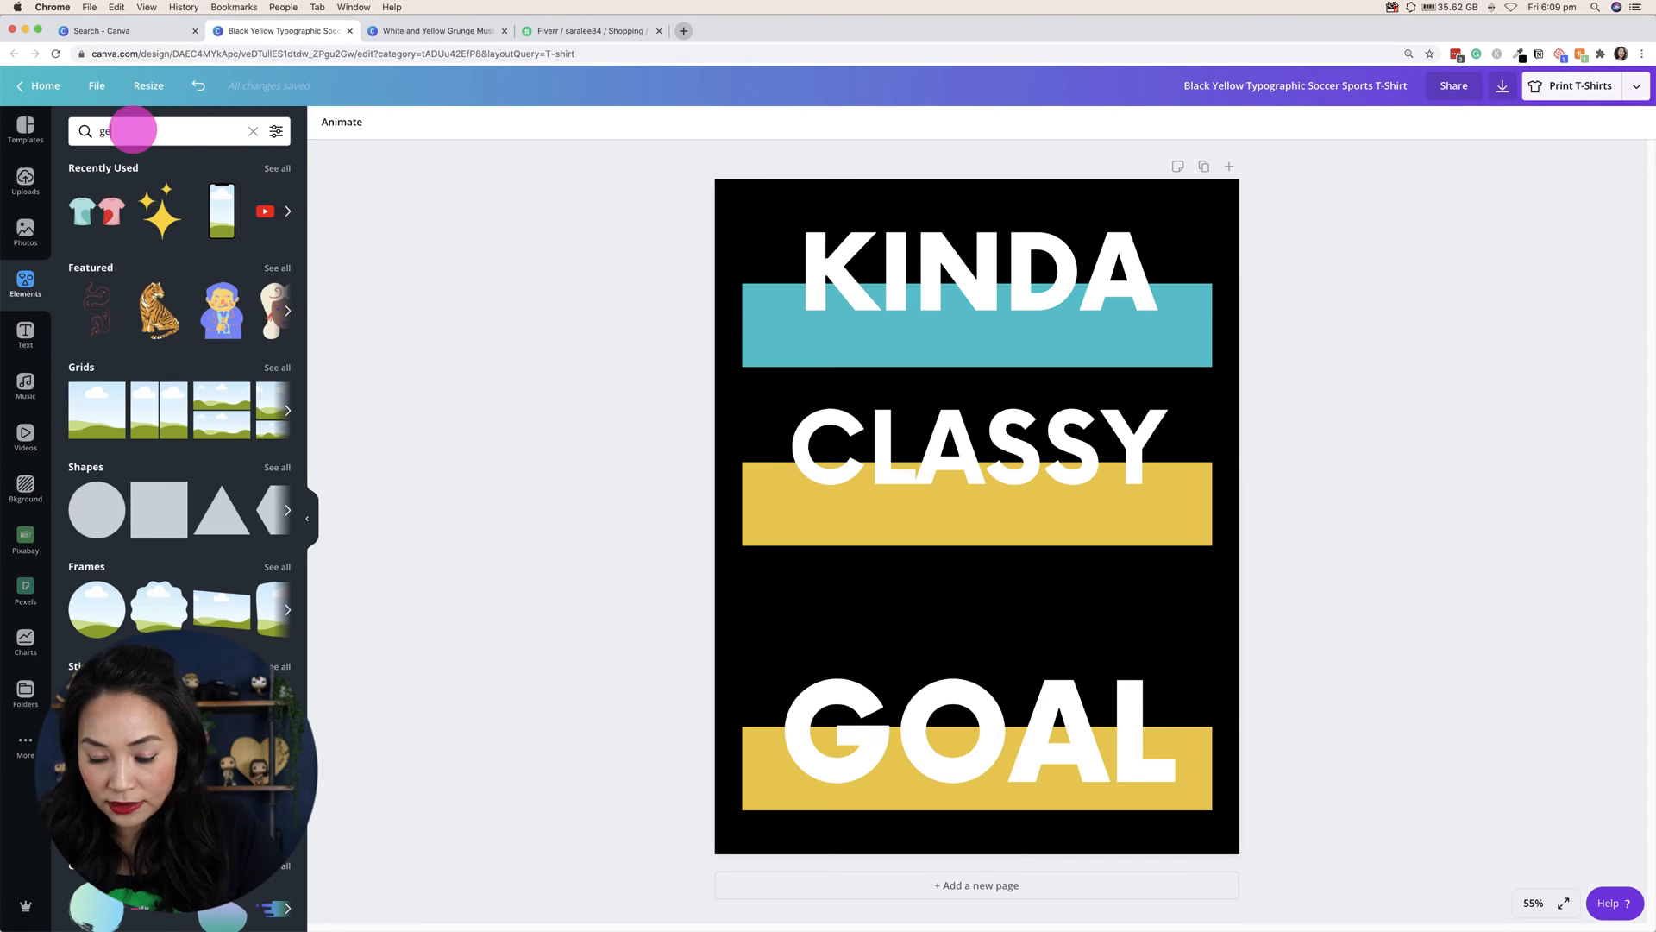
key(BackSpace)
key(BackSpace)
text(heart)
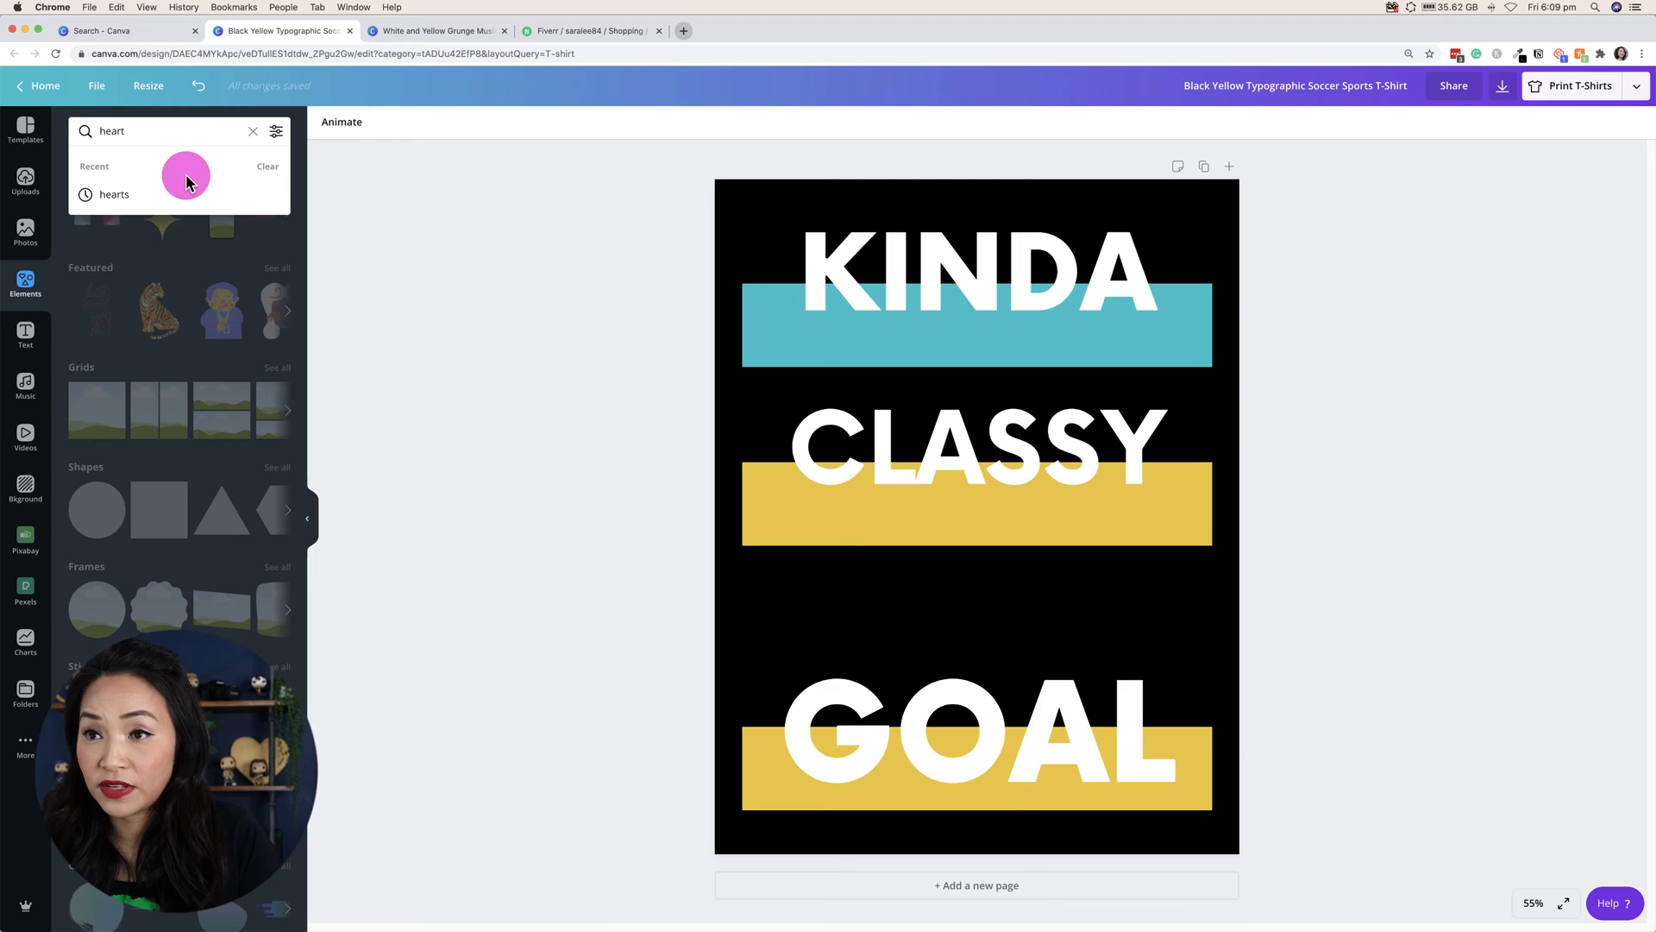
key(Return)
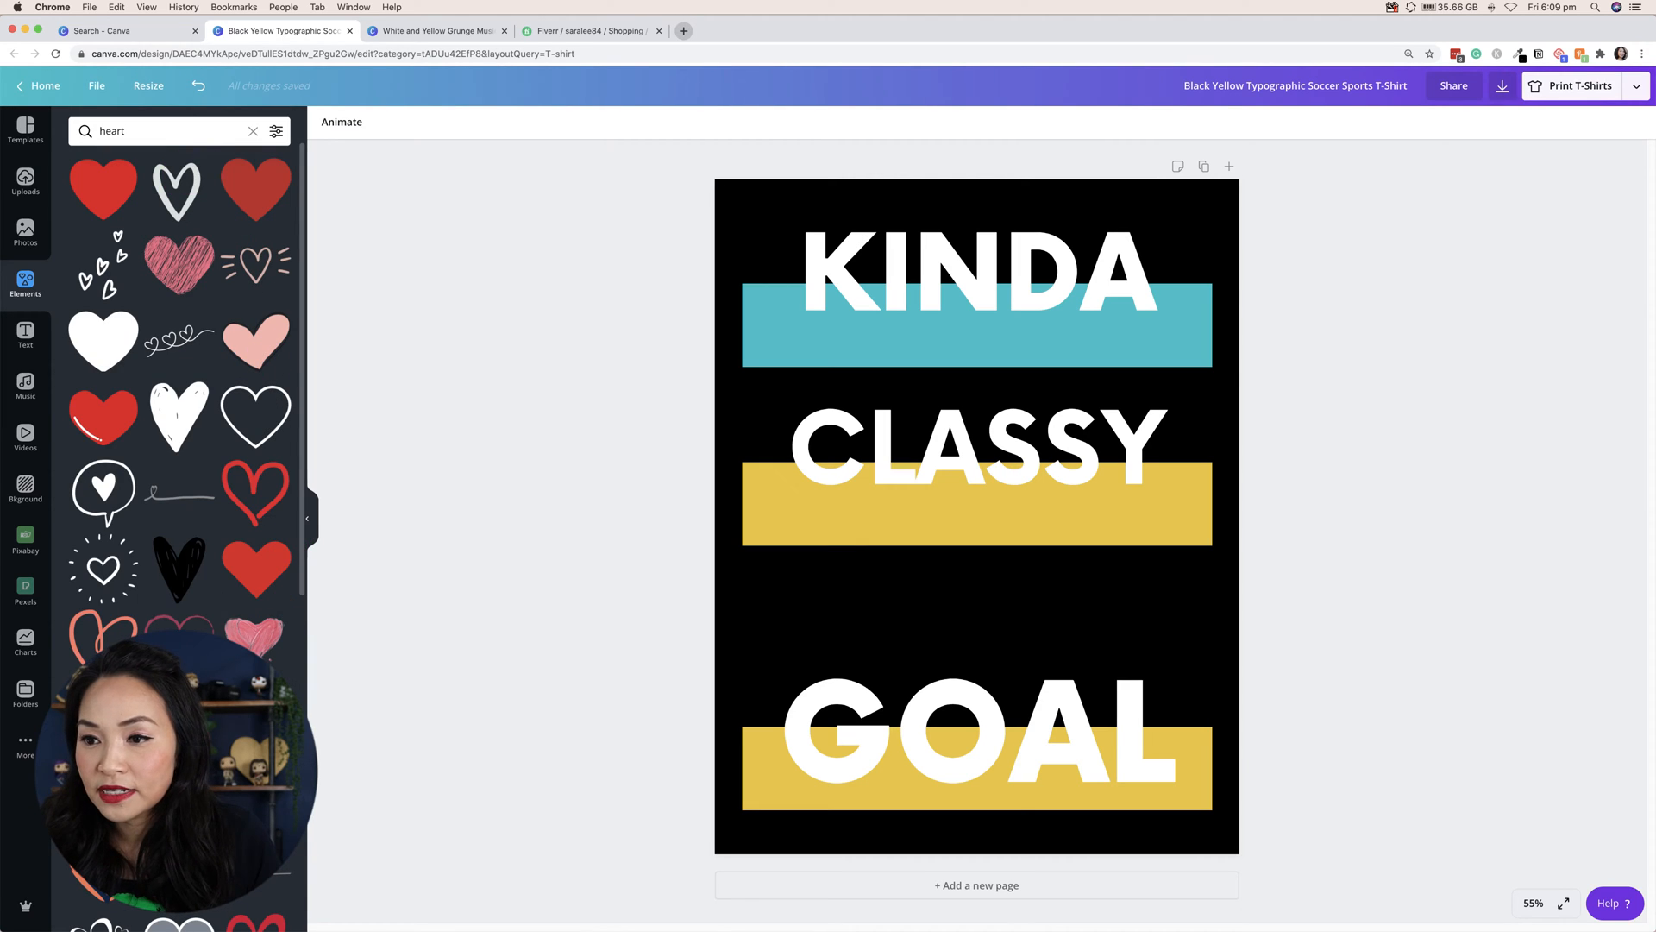
Add the painted pink heart graphic, shrink it and place it above the Y of CLASSY, overlapping the turquoise bar's corner
click(273, 657)
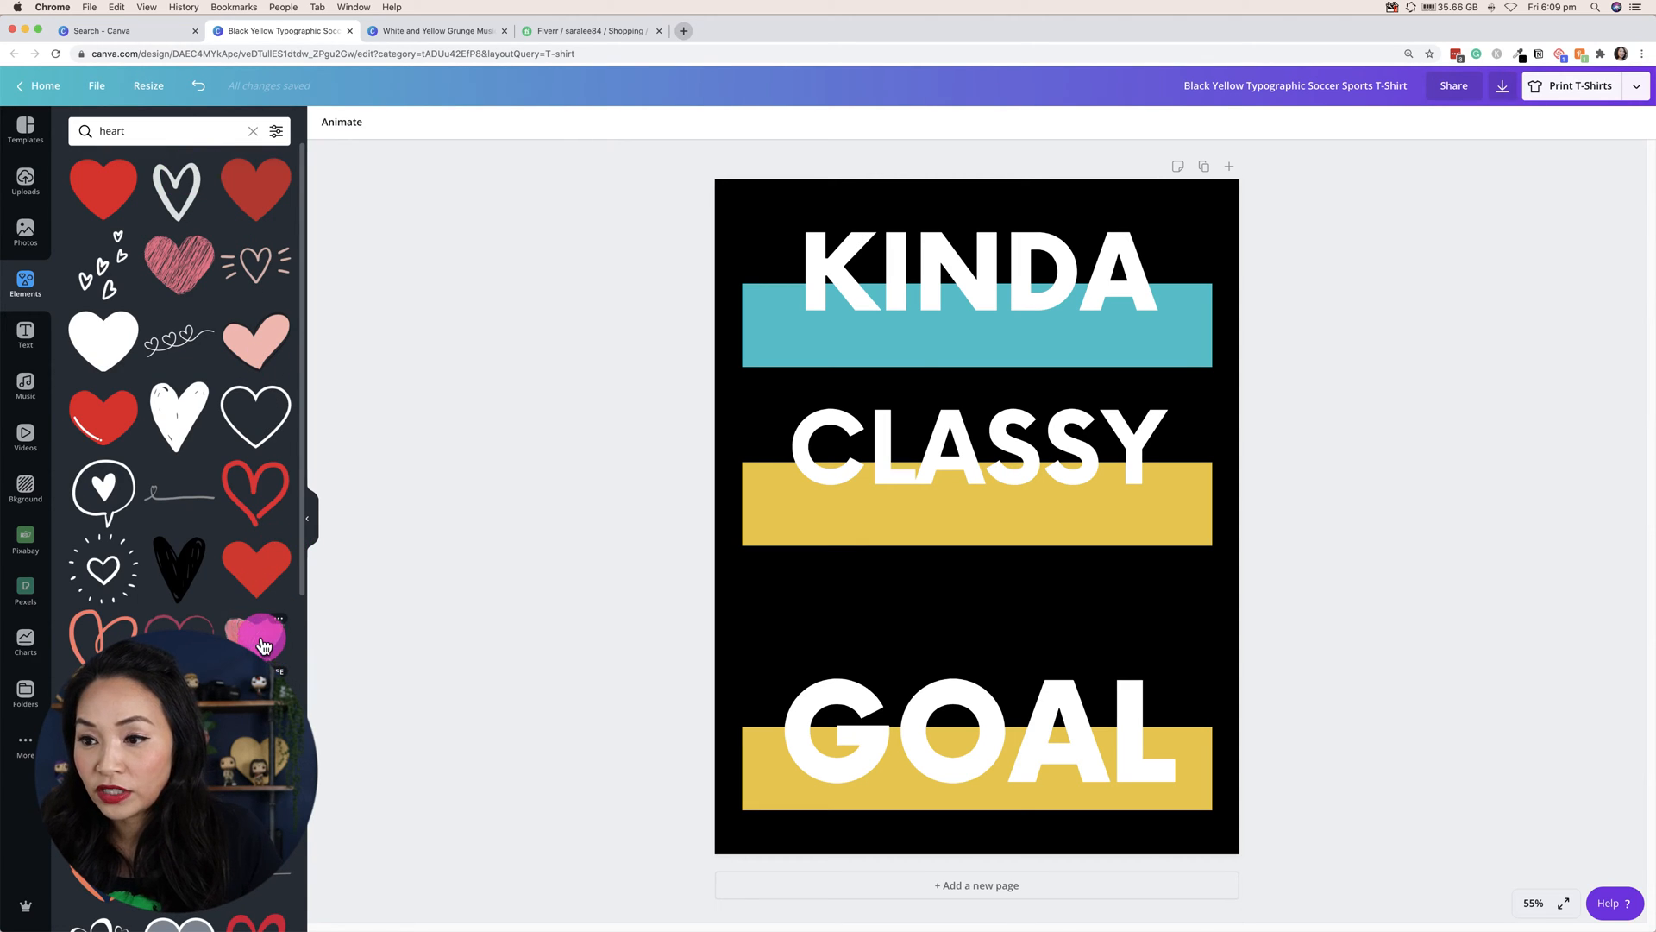
drag(1189, 714, 922, 471)
drag(841, 380, 1153, 381)
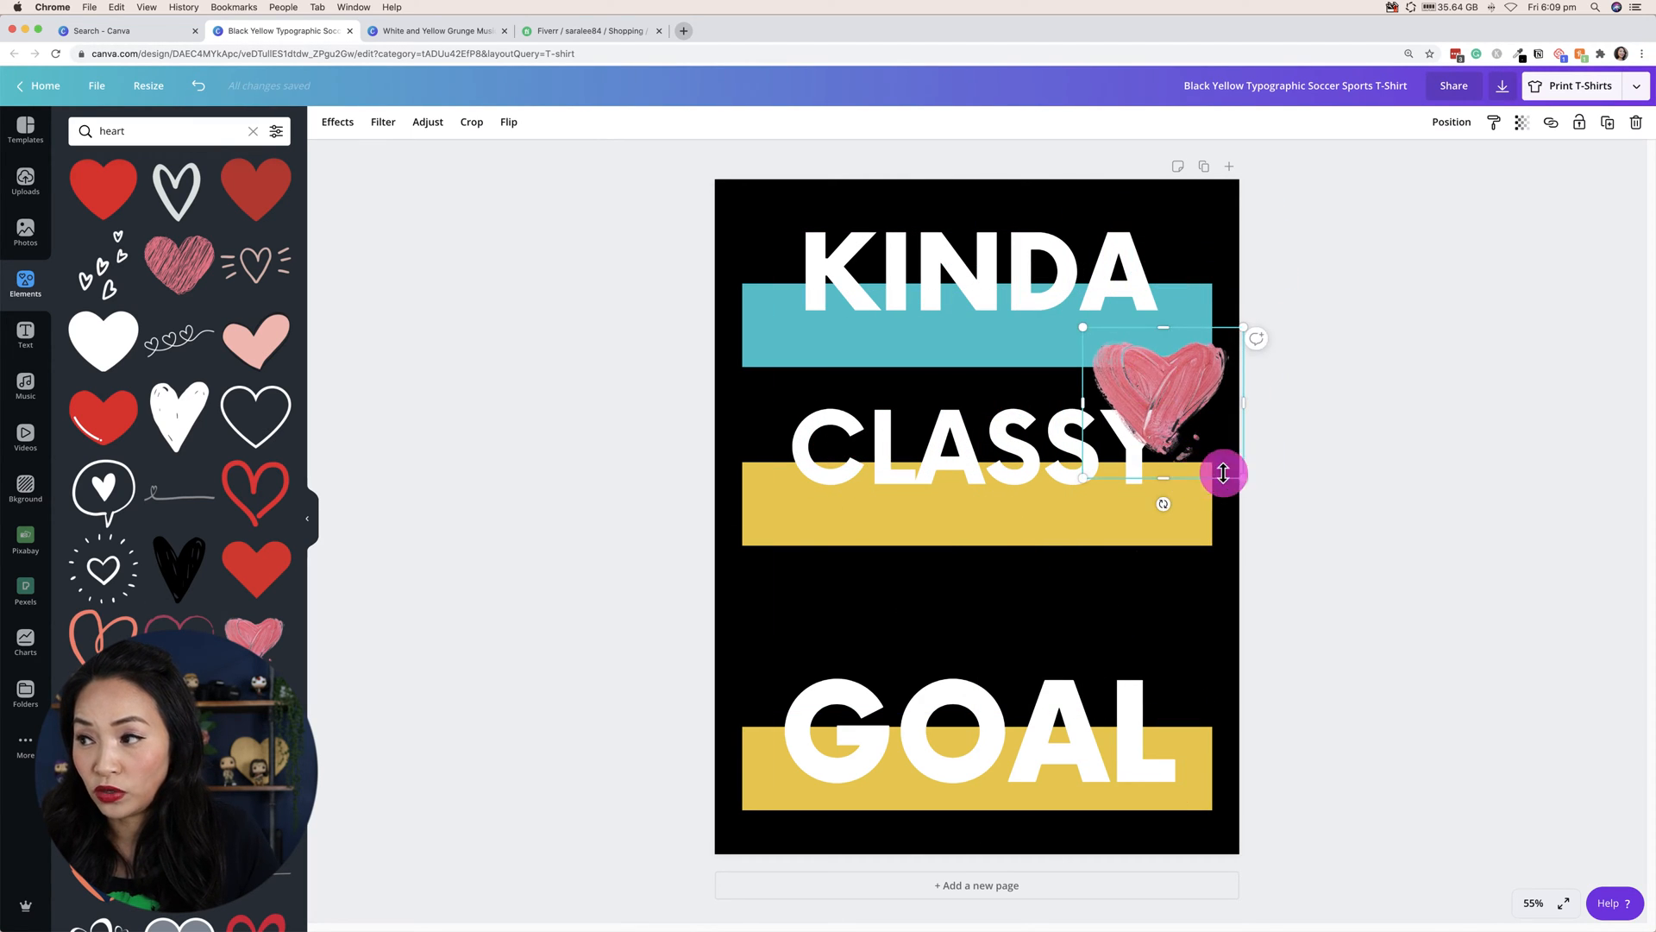
drag(1243, 480, 1203, 431)
drag(1125, 351, 1161, 359)
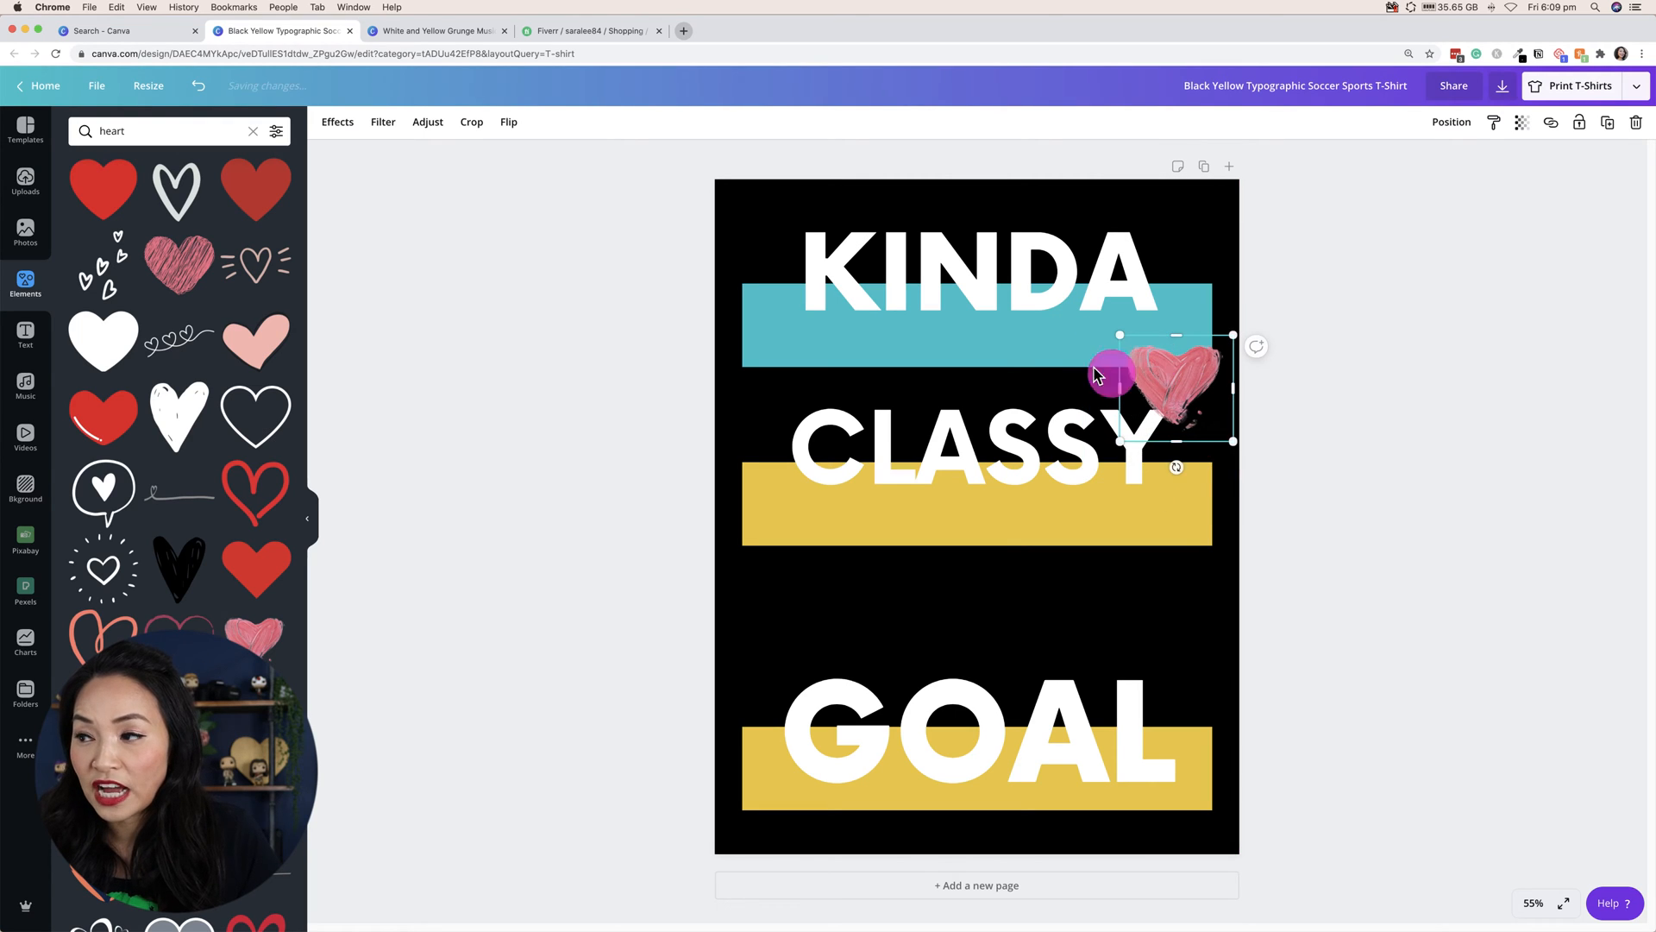
click(978, 294)
click(967, 510)
click(535, 416)
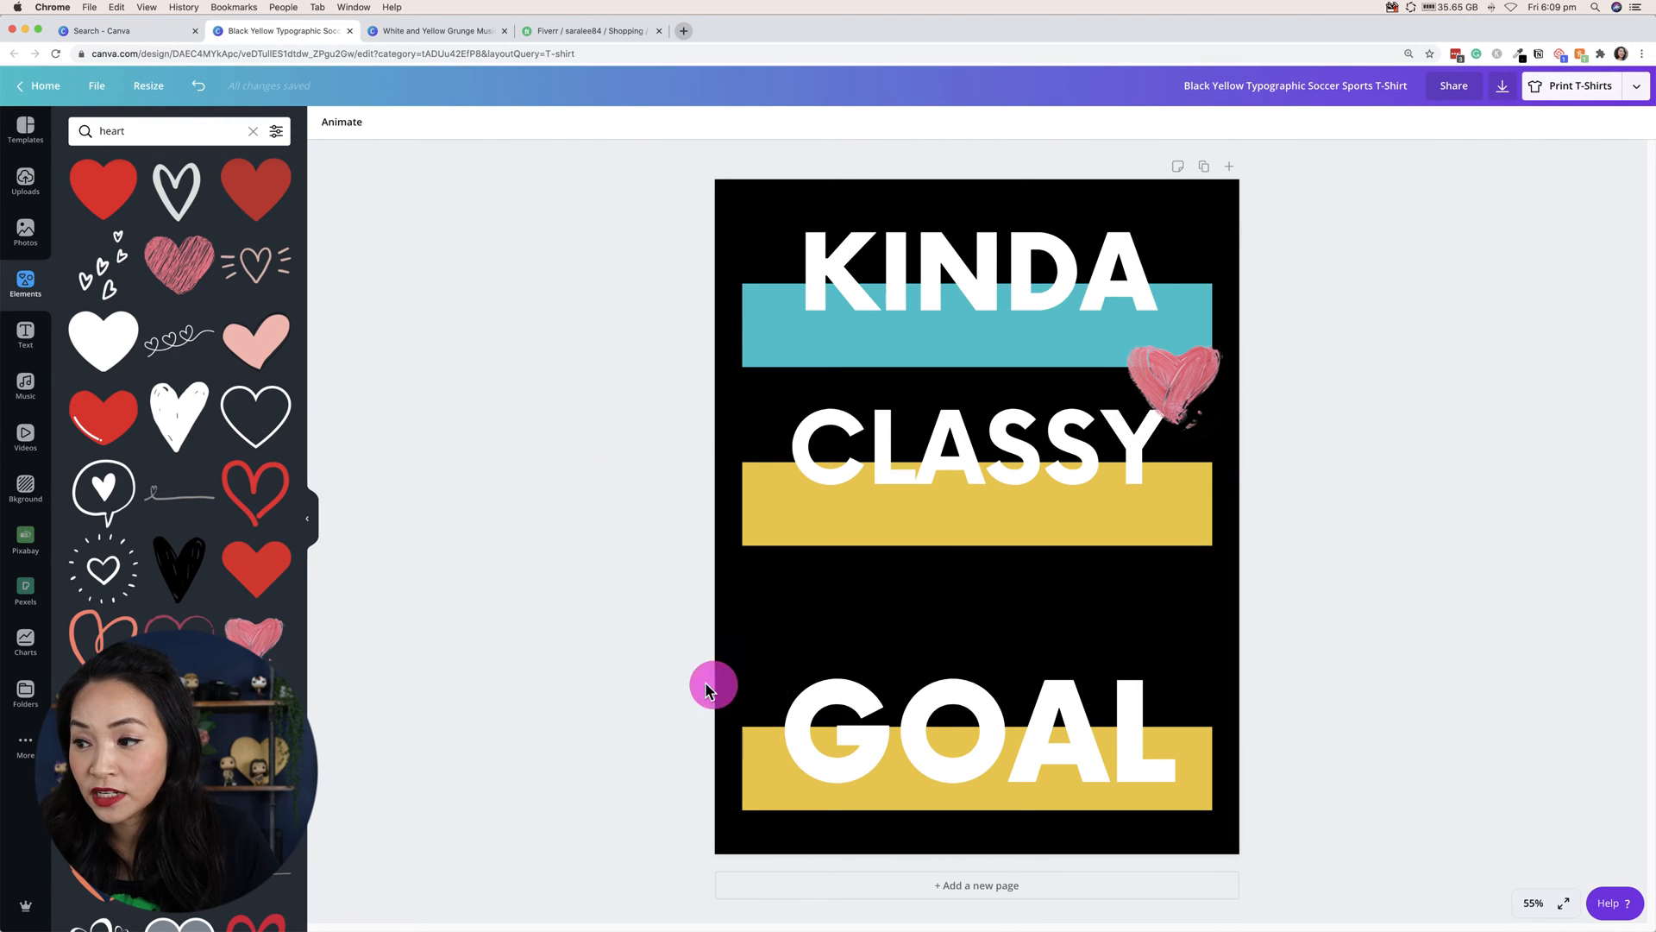
drag(655, 677, 1249, 785)
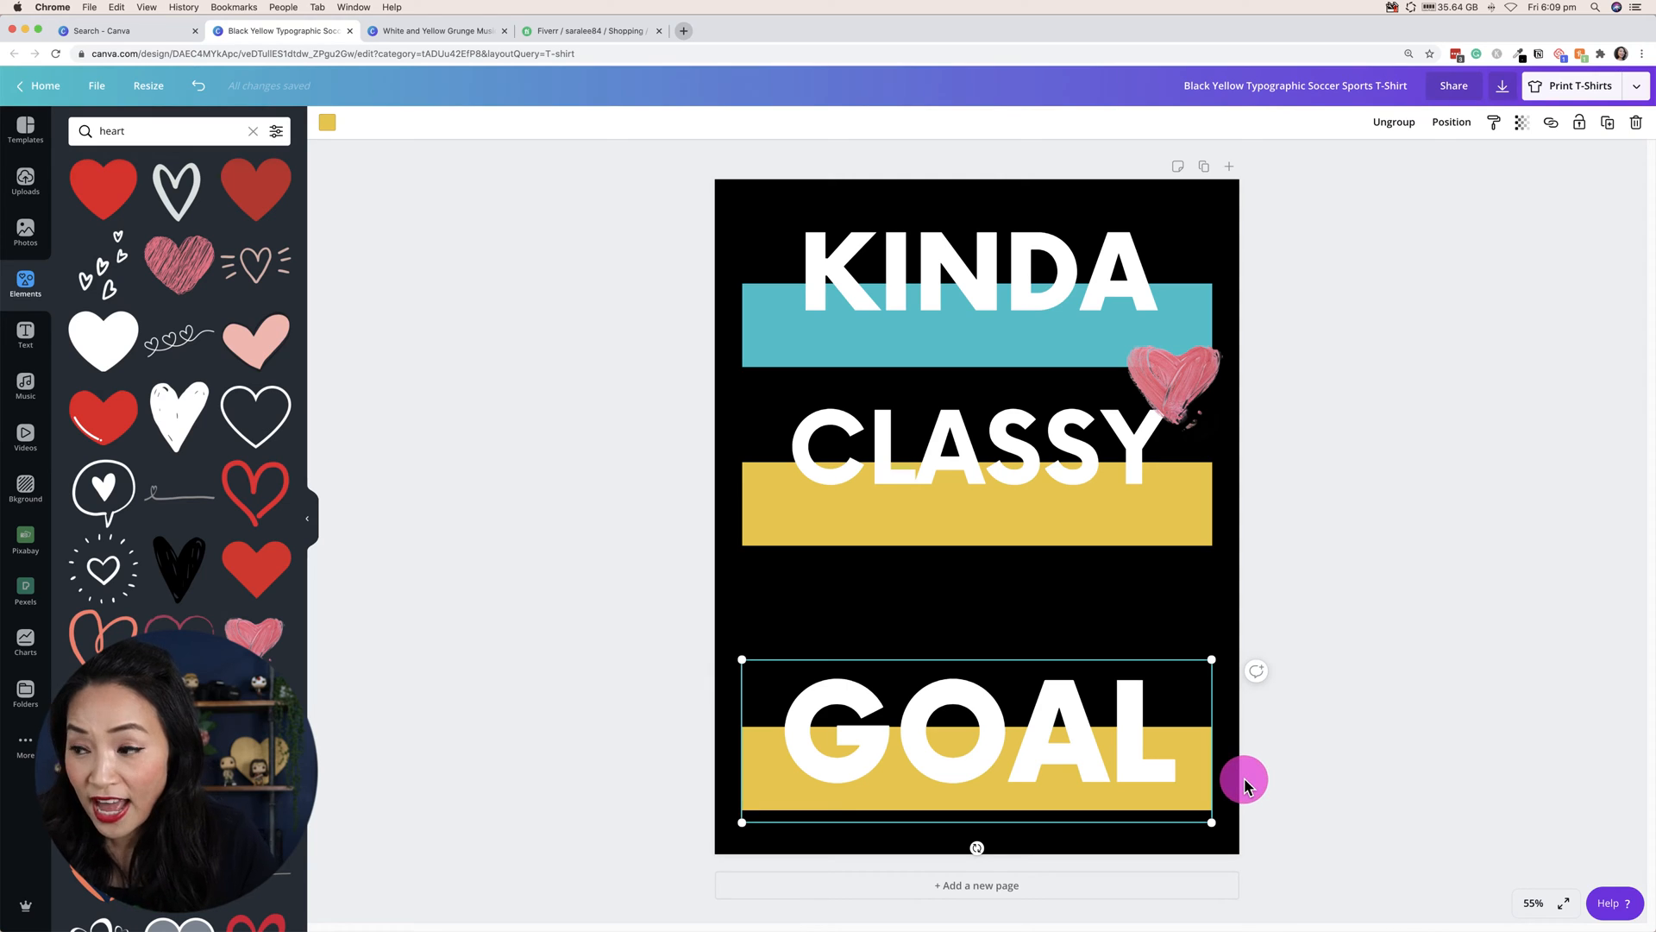
click(456, 678)
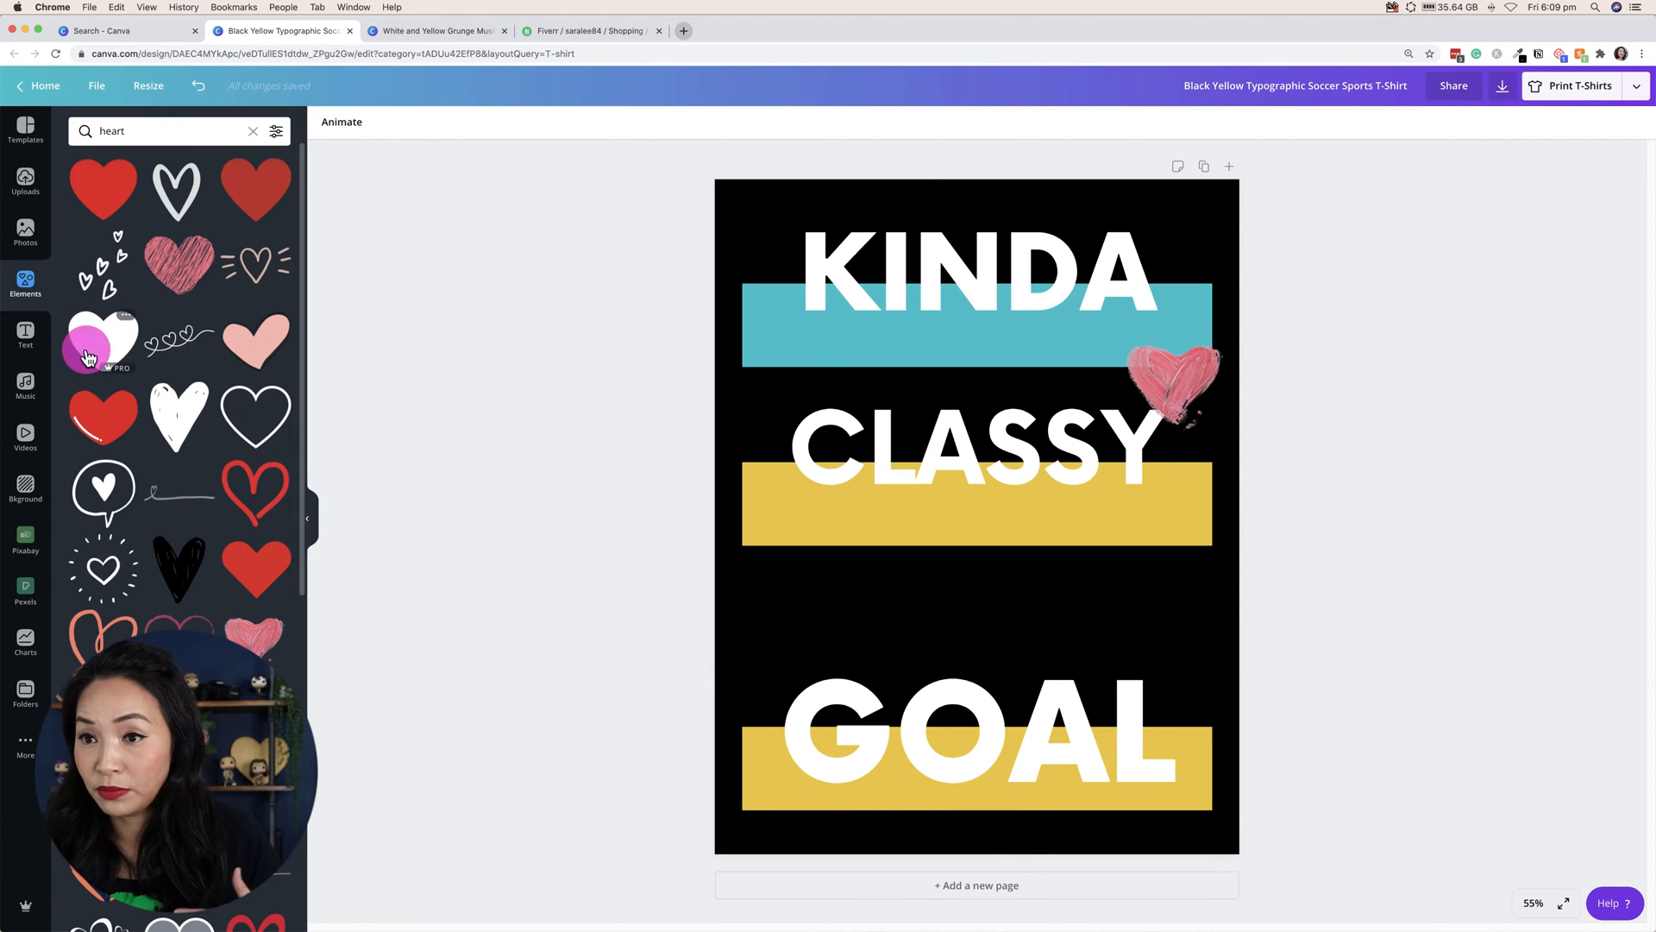
Add a second page to the design and browse the T-shirt templates, including the Event T-Shirt category
click(25, 129)
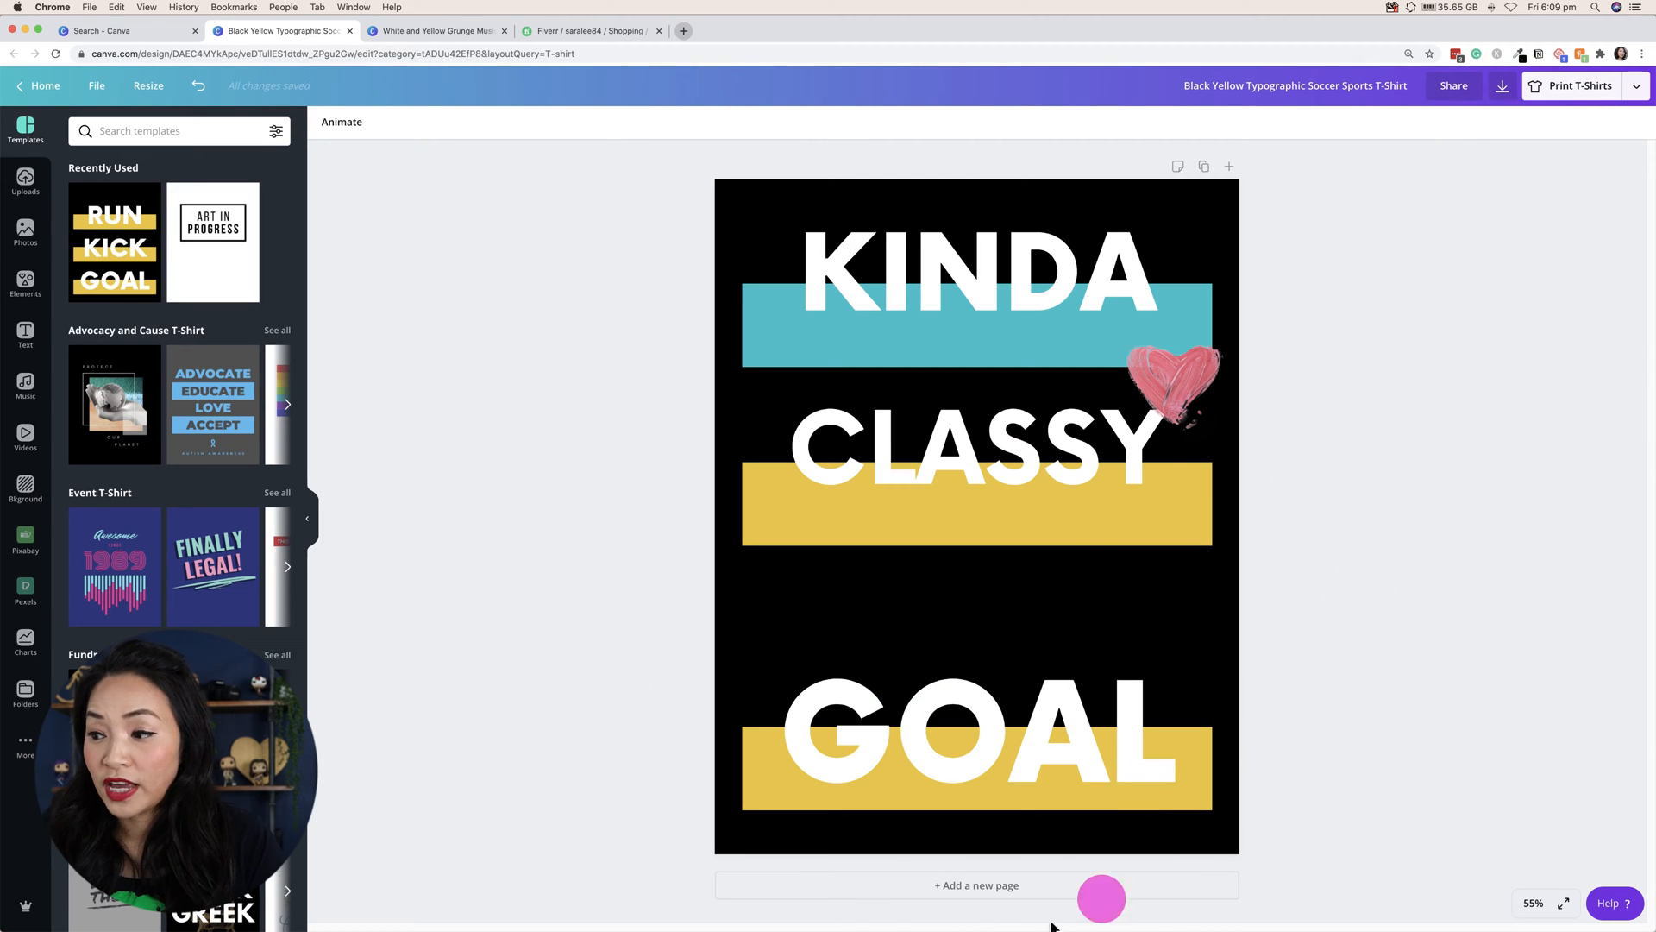
click(988, 886)
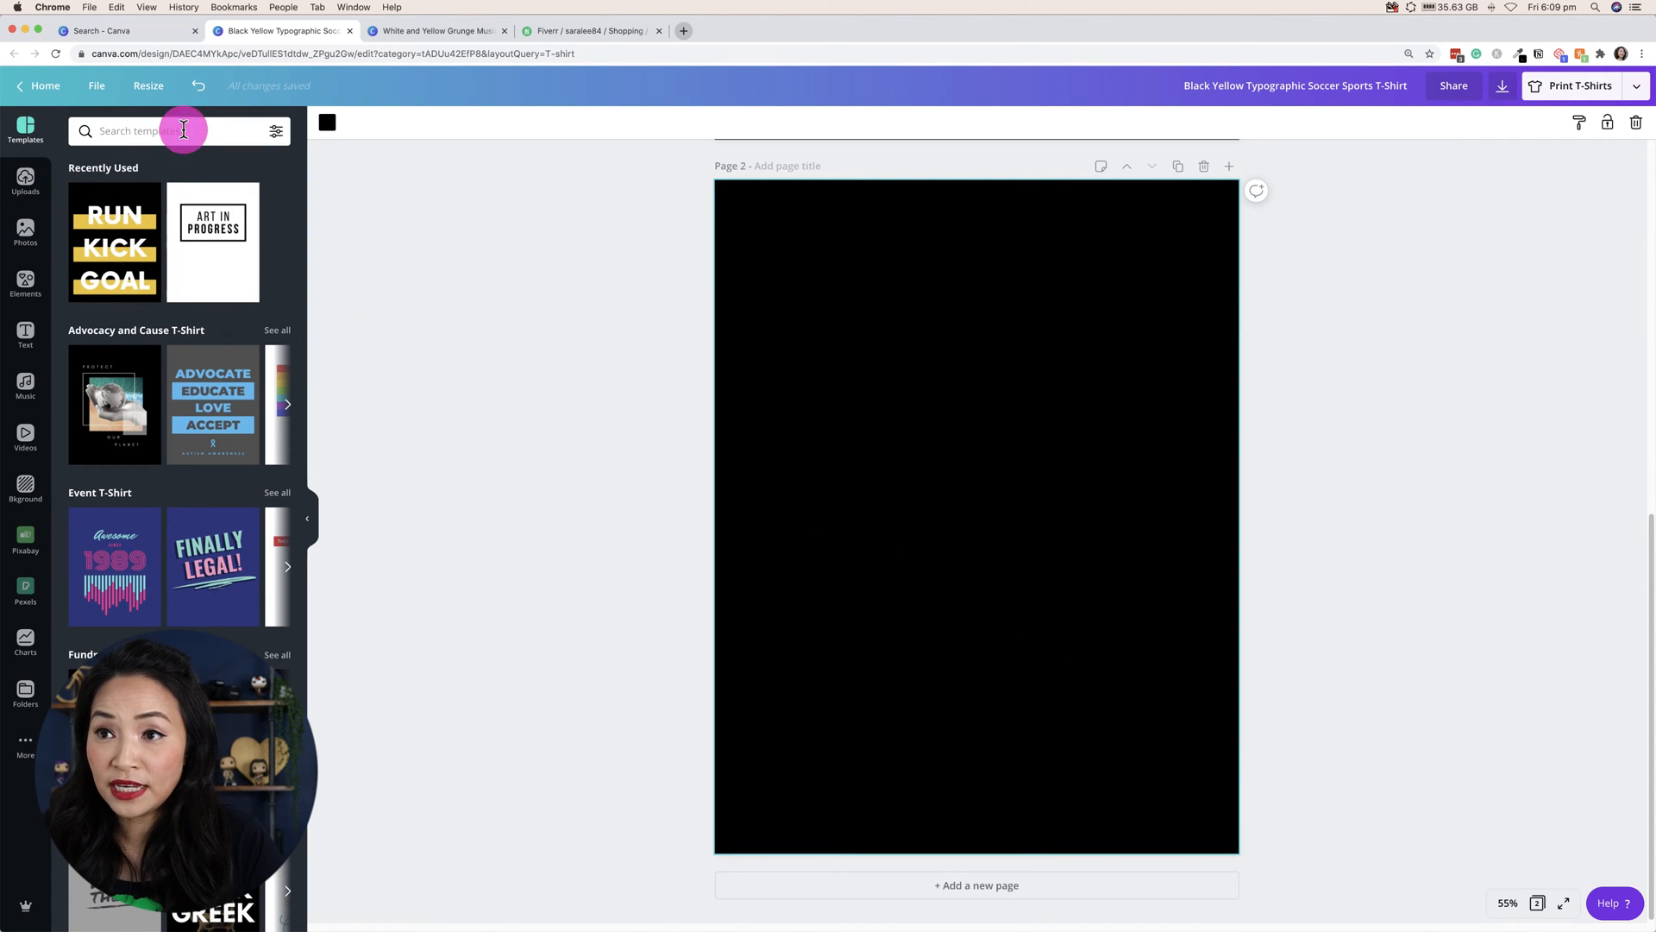
scroll(204, 525, down, 1)
scroll(205, 524, down, 2)
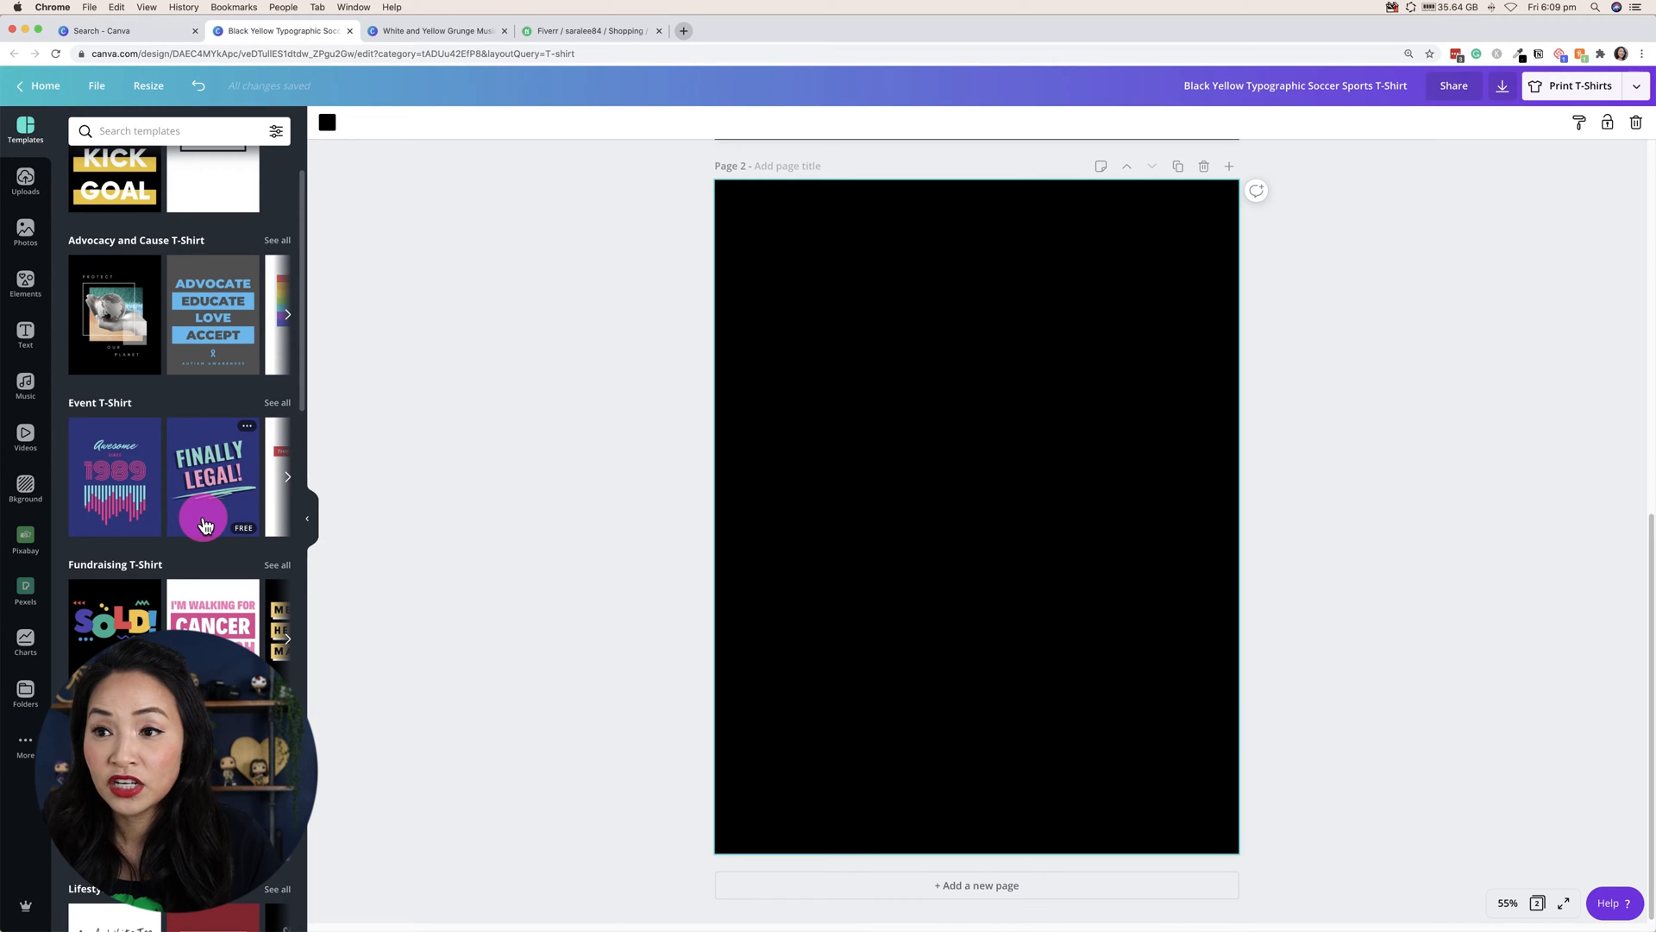
scroll(205, 524, up, 2)
scroll(204, 524, down, 5)
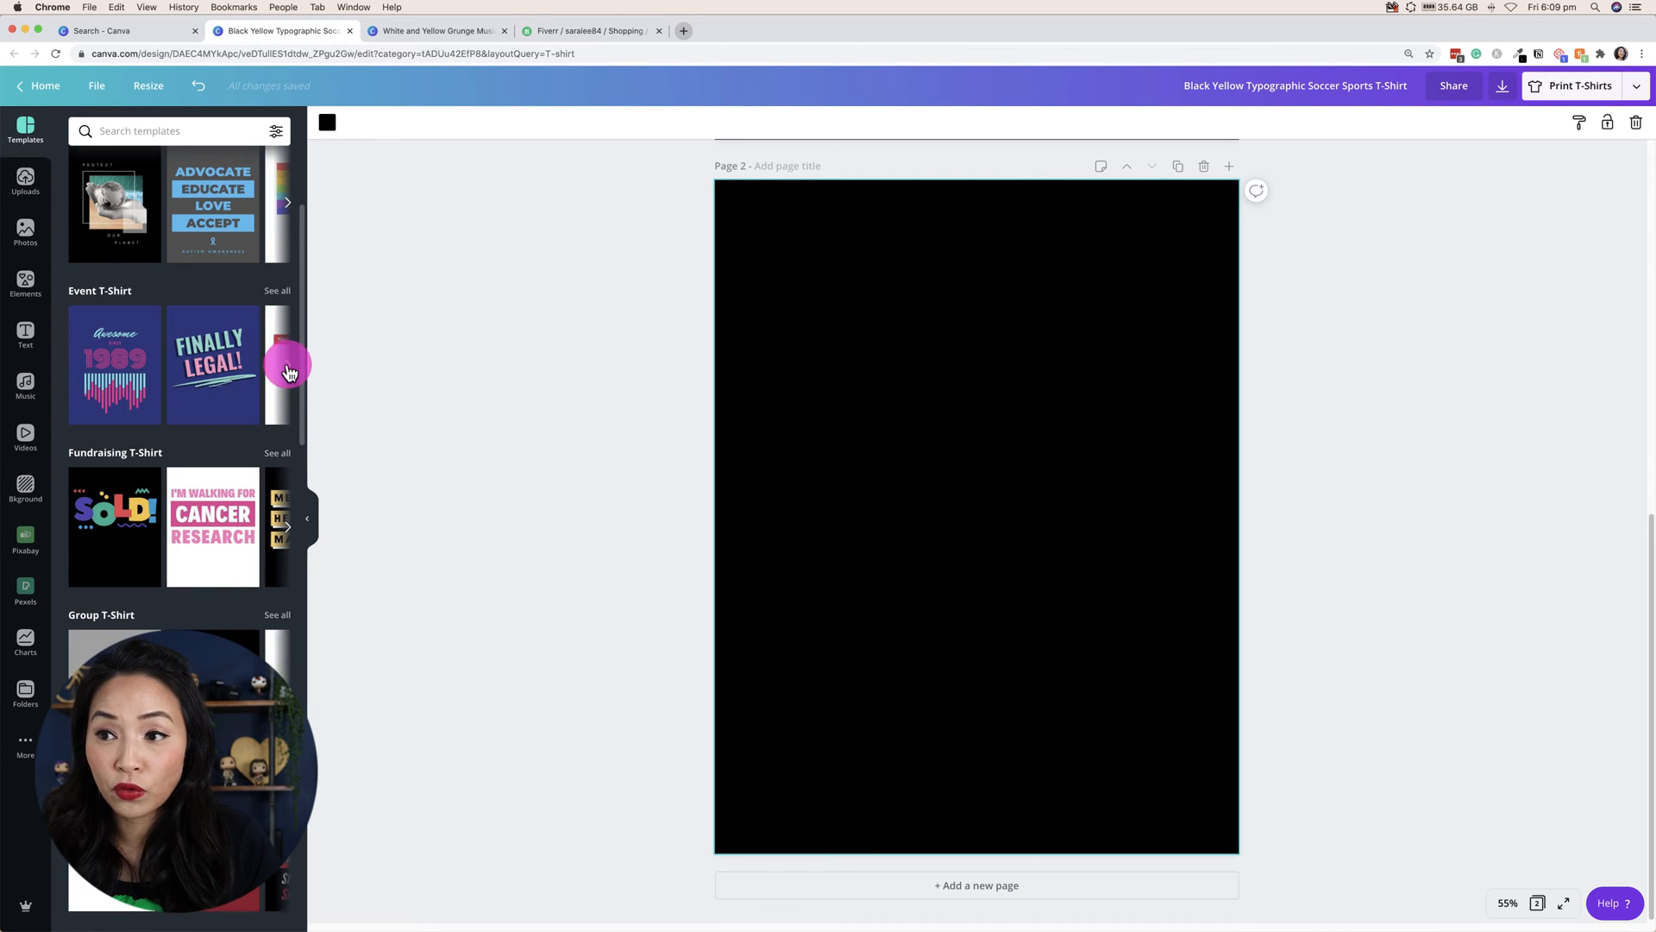
click(291, 364)
click(290, 369)
click(290, 371)
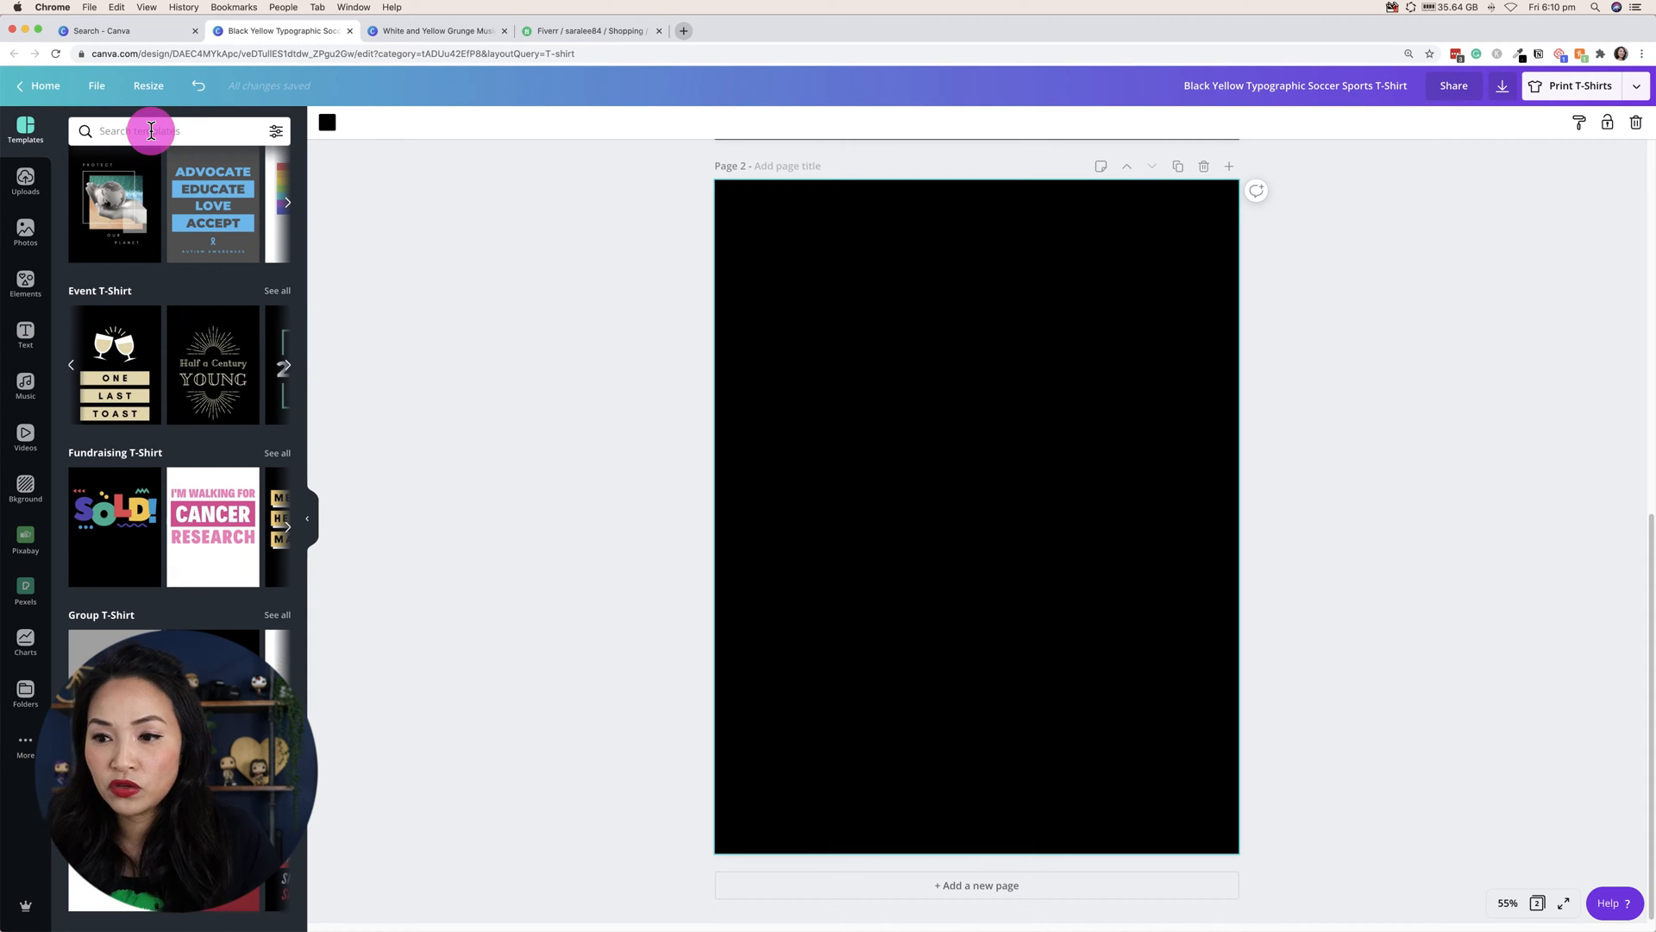
Search the templates for "unicorn", look through the suggested T-shirt categories and clear the search
click(151, 130)
text(unicorn)
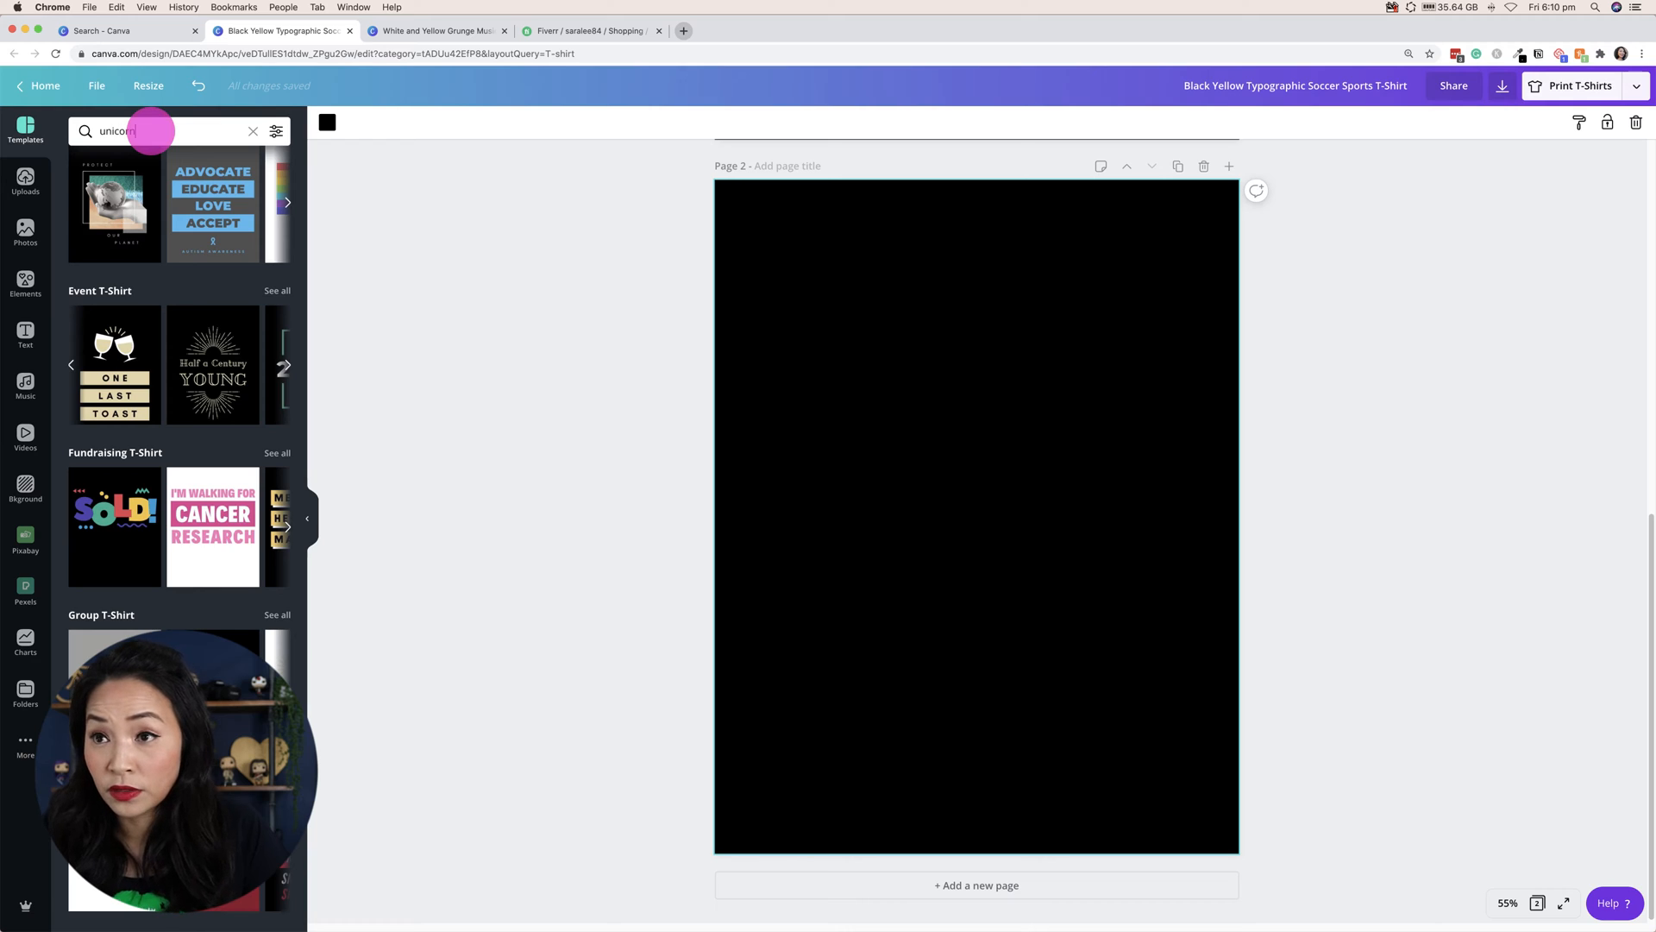
key(Return)
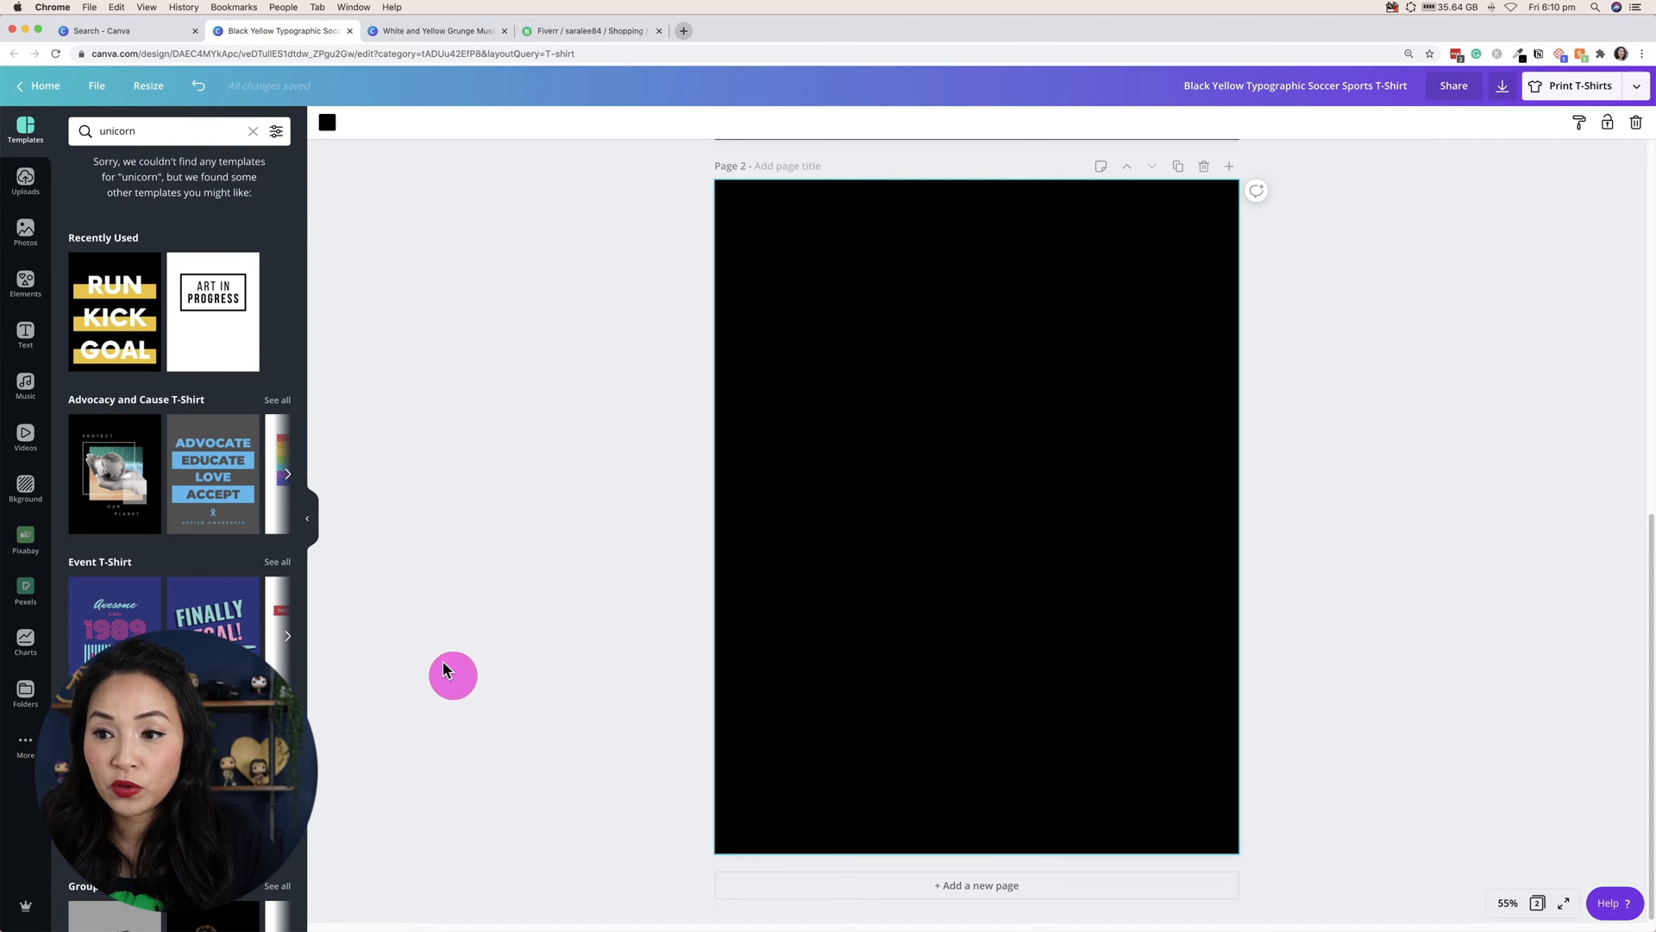
scroll(187, 627, down, 3)
scroll(187, 627, down, 5)
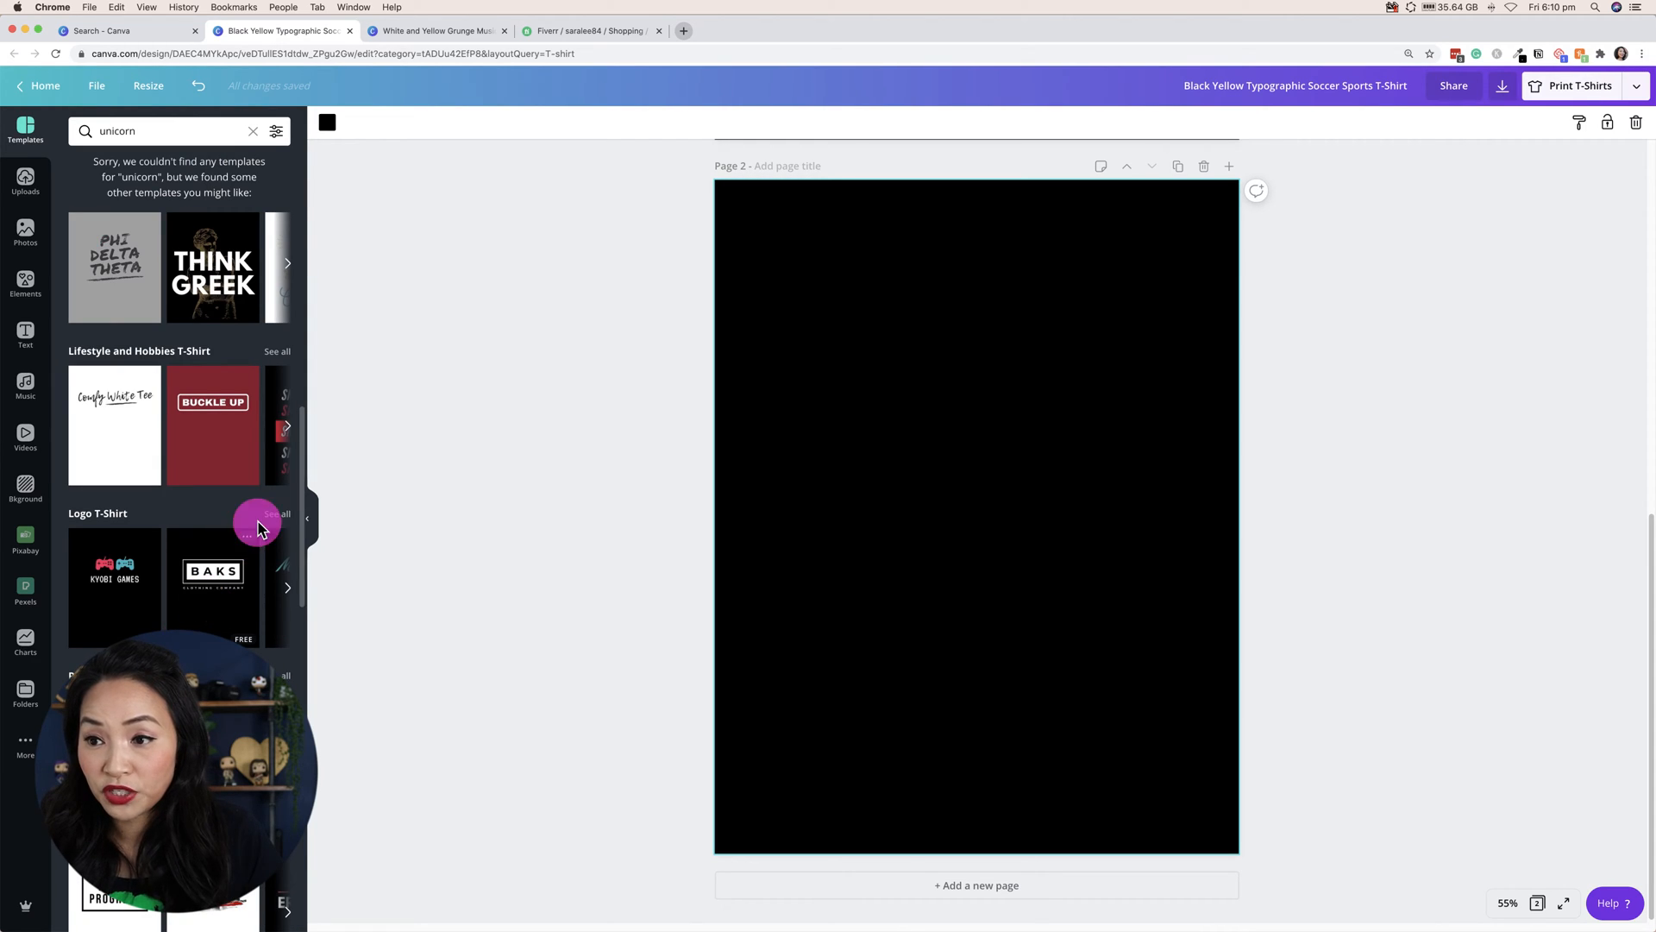
scroll(259, 520, down, 4)
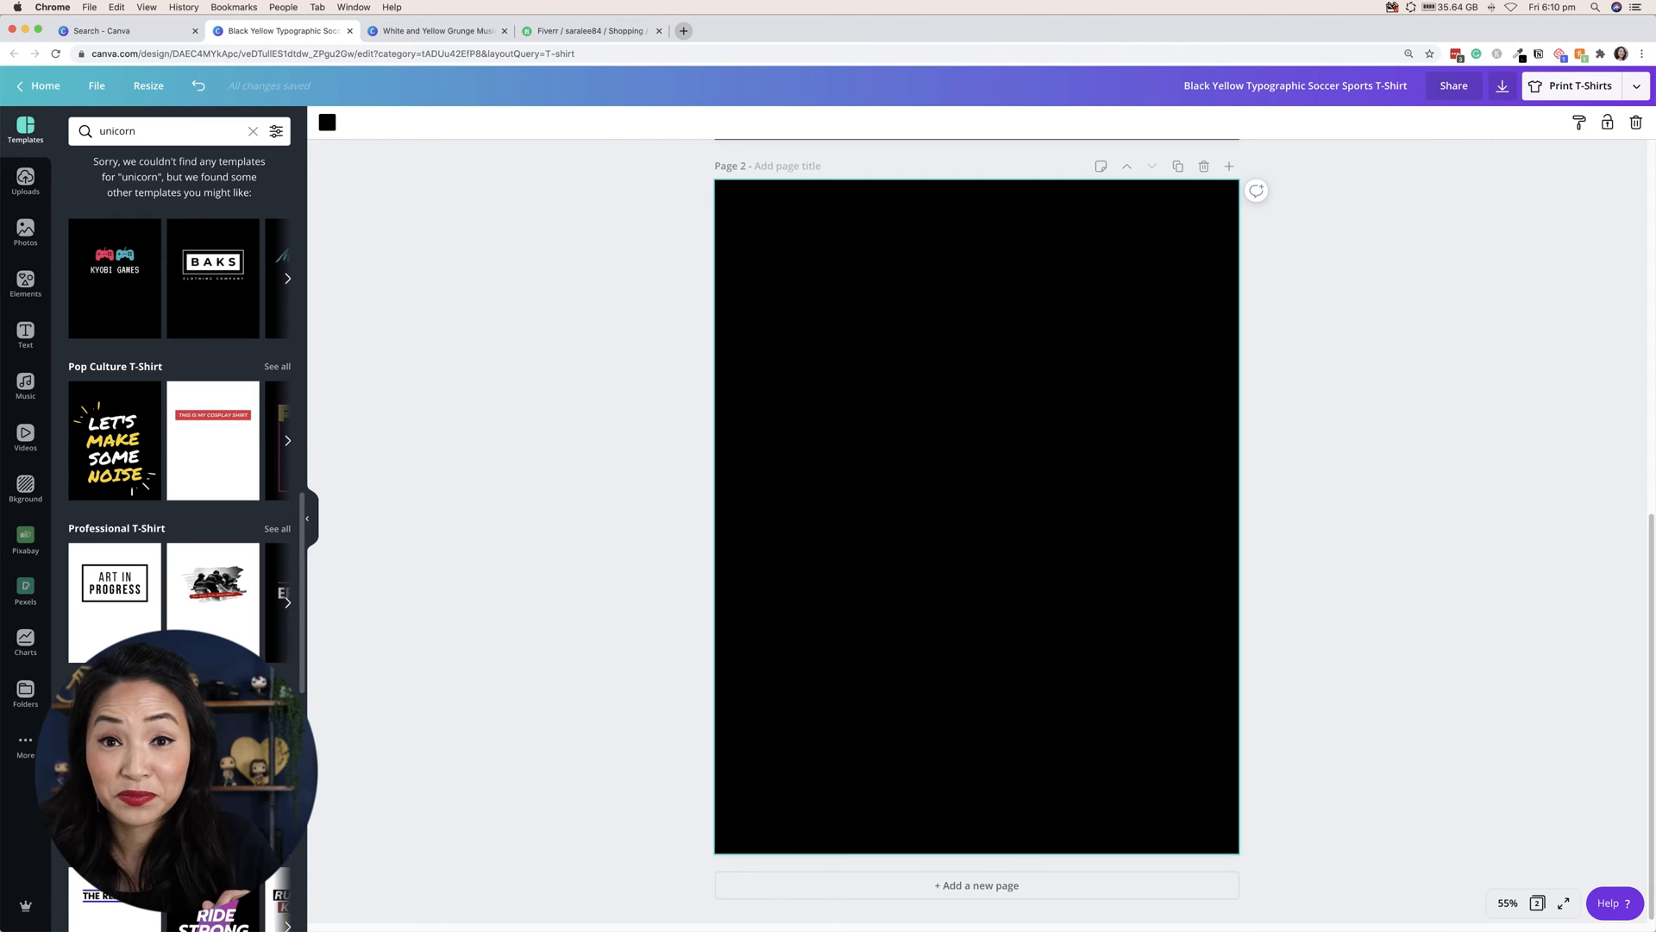
scroll(181, 388, up, 15)
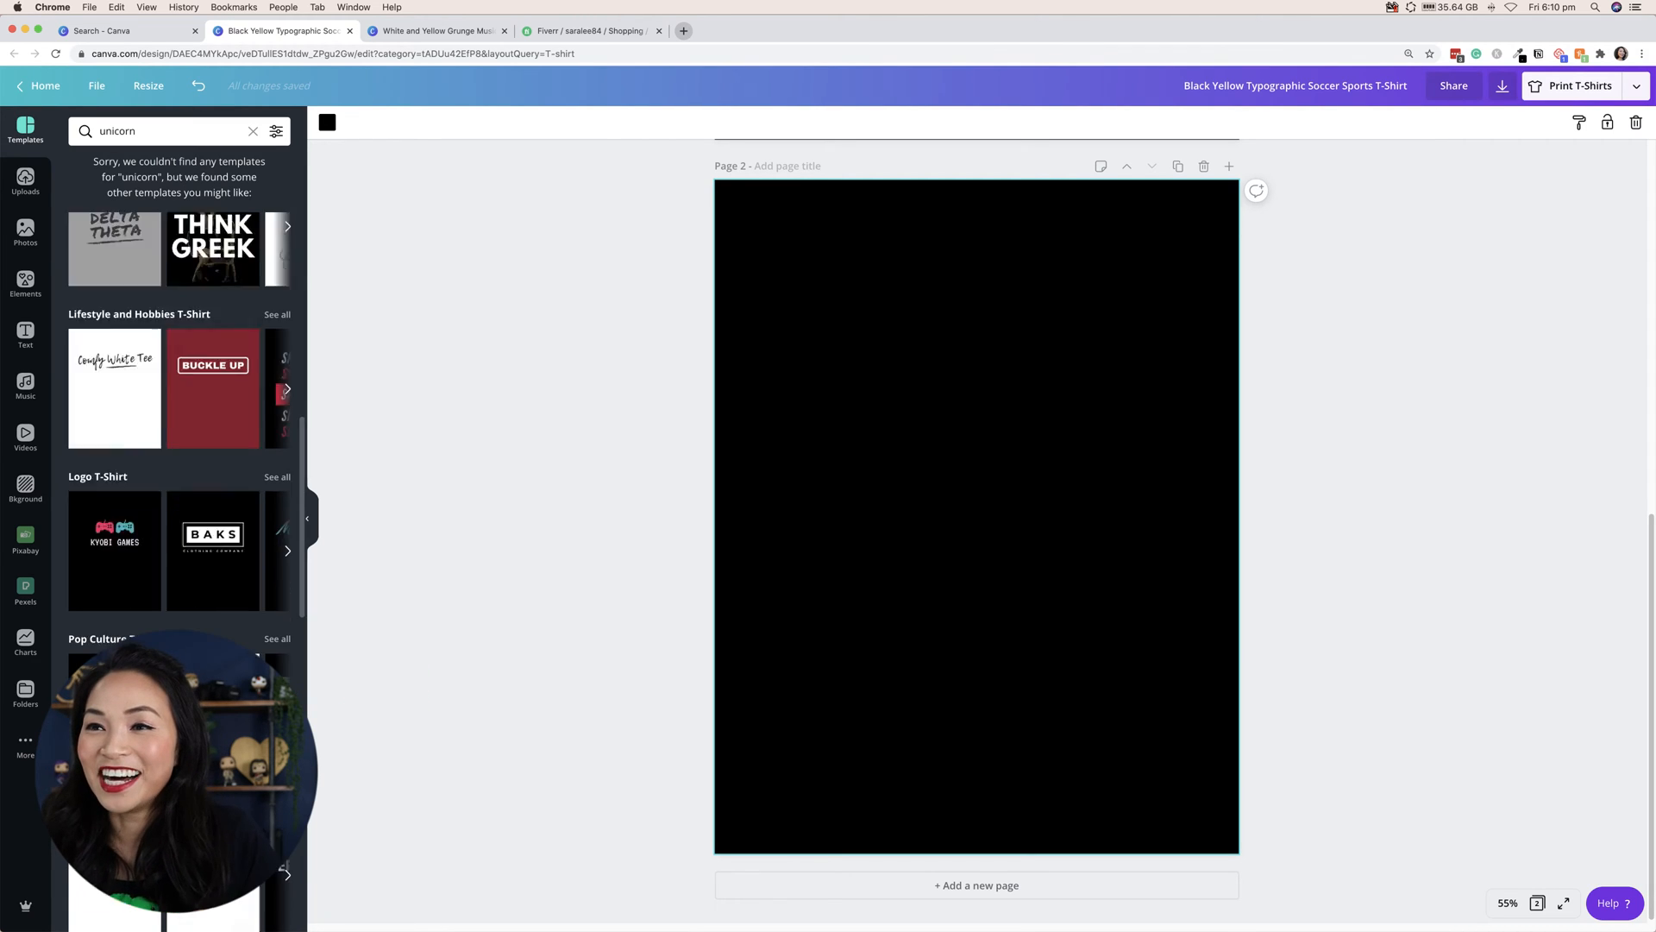
click(253, 130)
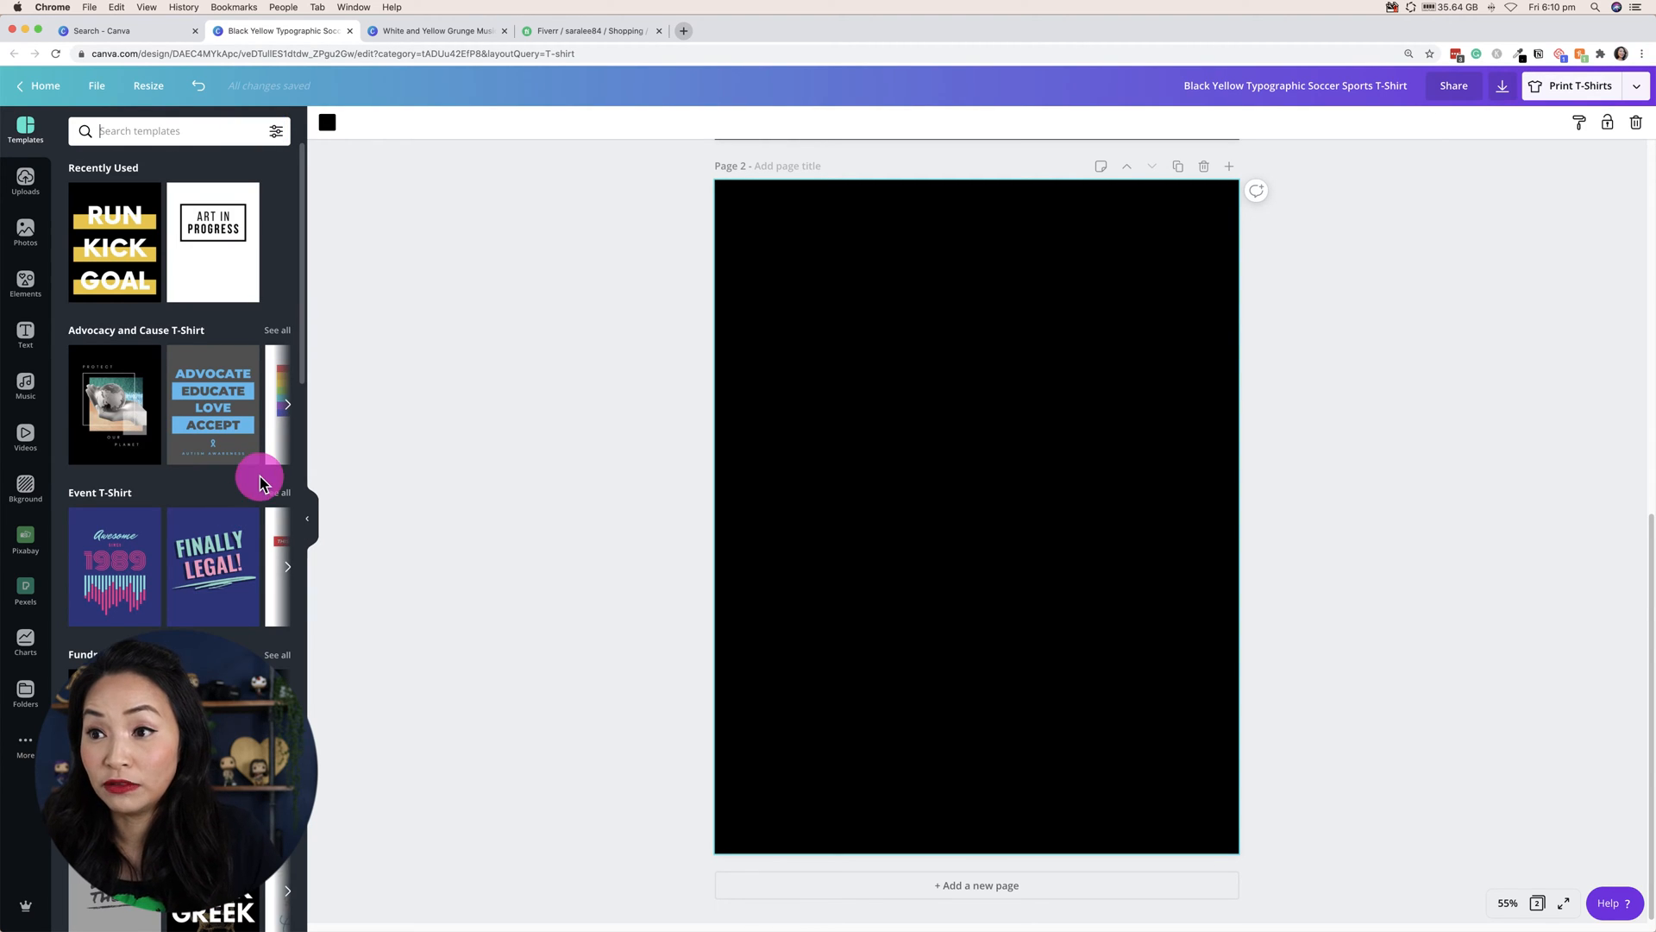
Apply the "Just One More Episode Please" template from the Pop Culture T-Shirt category to page 2
scroll(181, 388, down, 10)
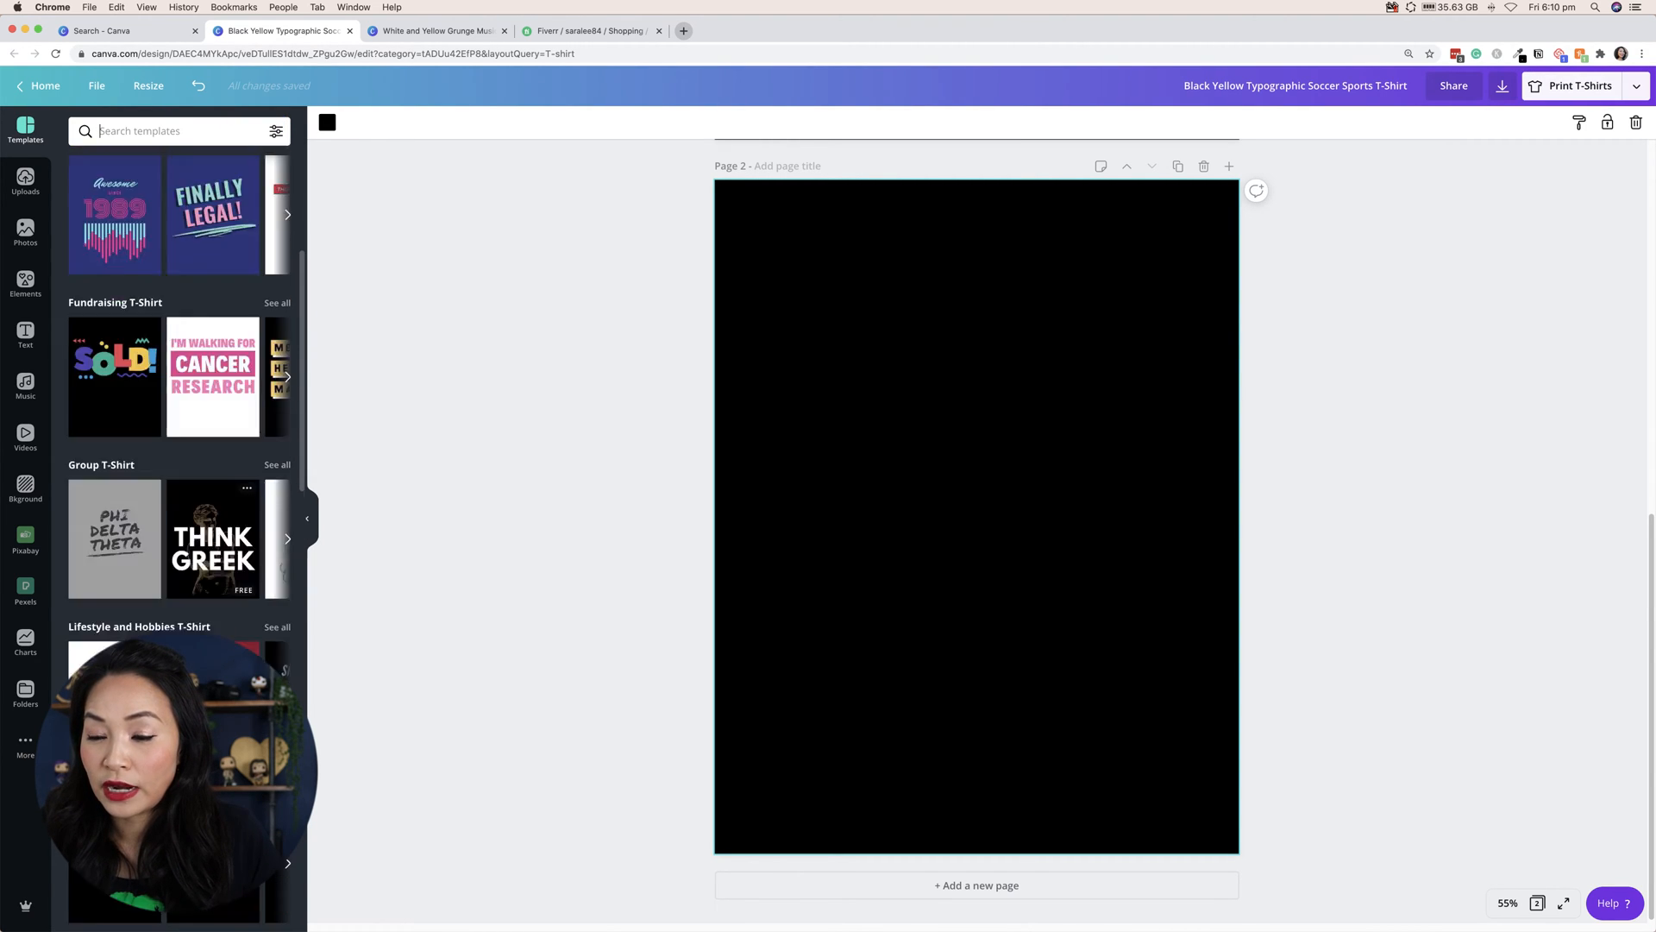
click(276, 527)
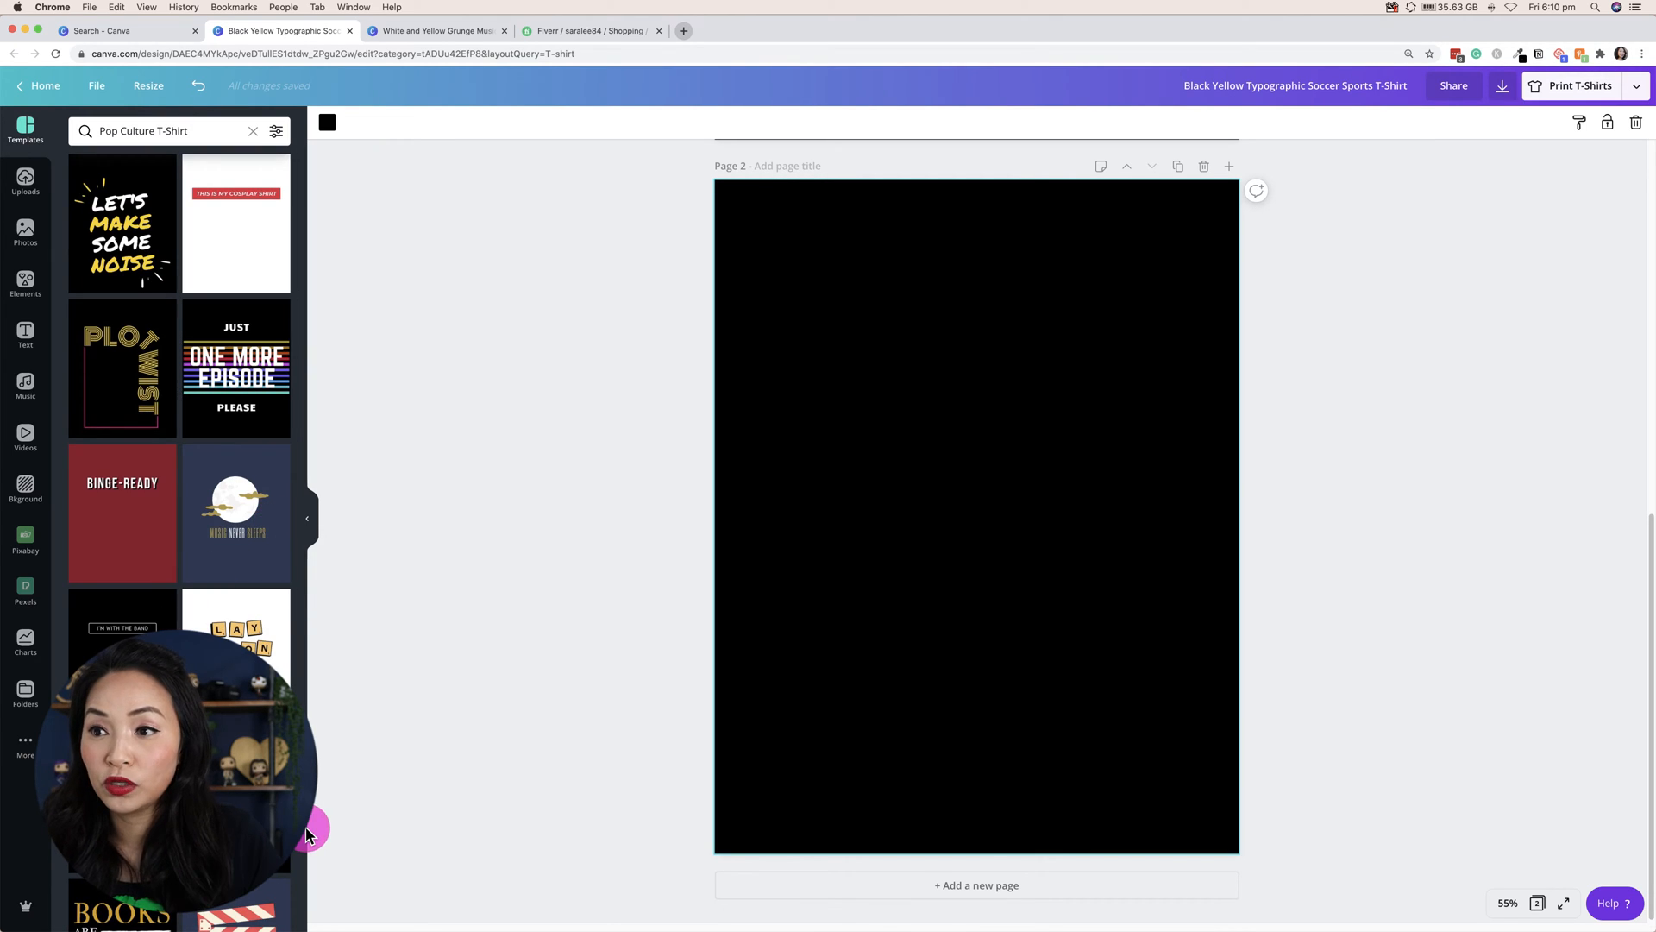
click(222, 367)
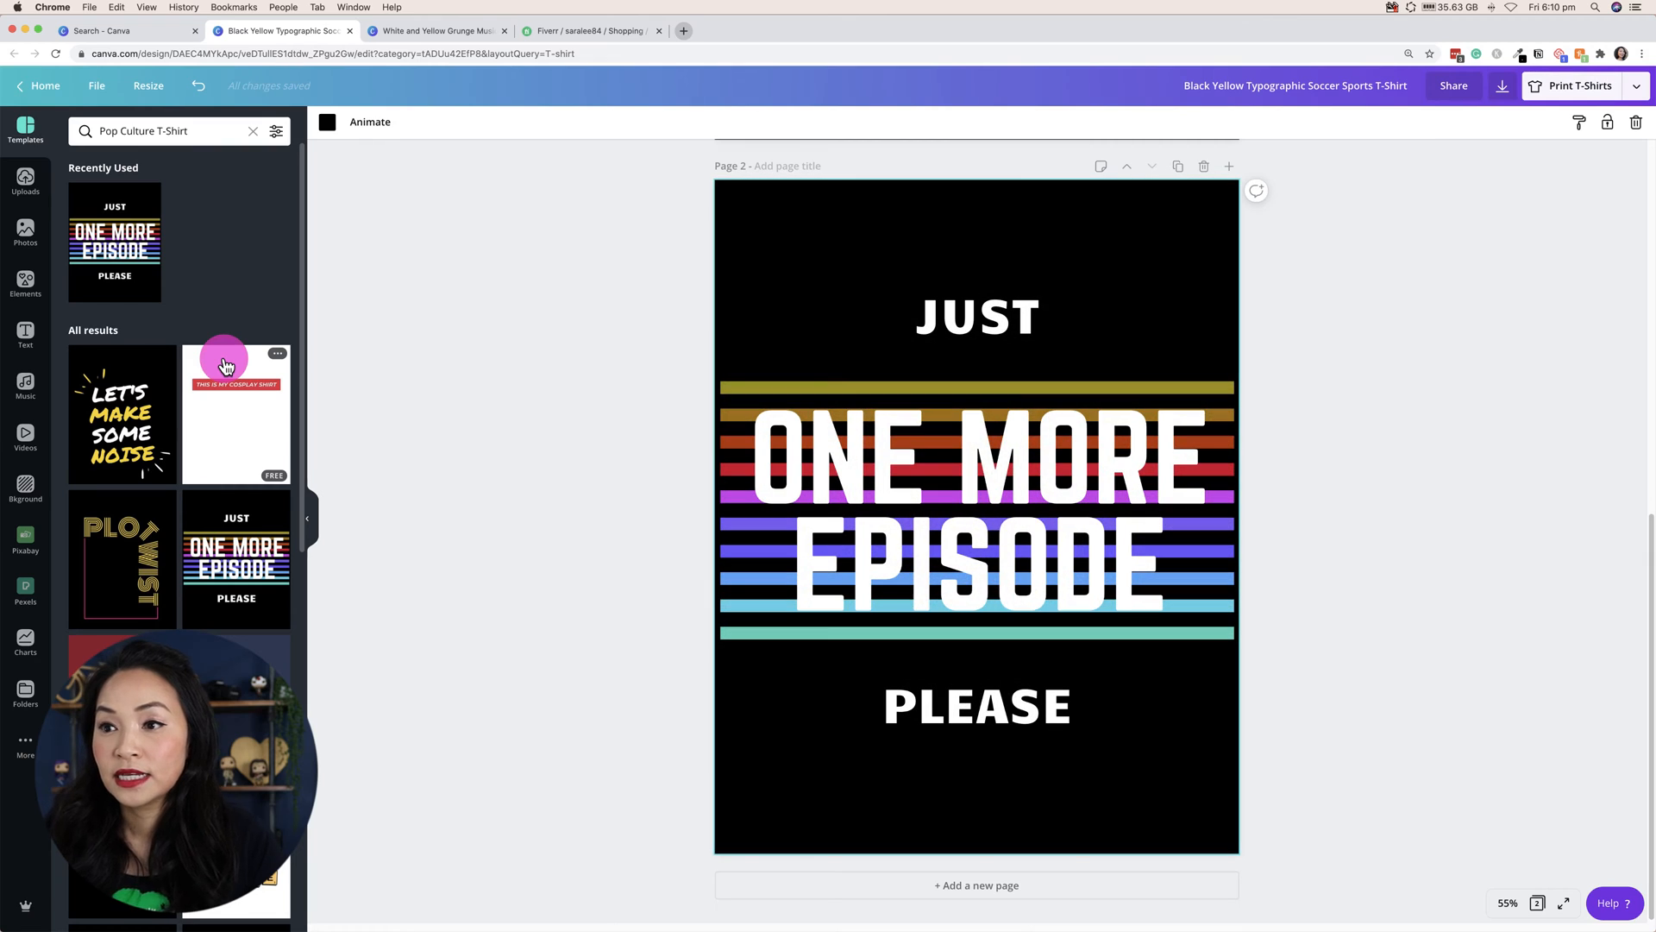
Replace the word JUST on page 2 with "HELLO"
click(954, 310)
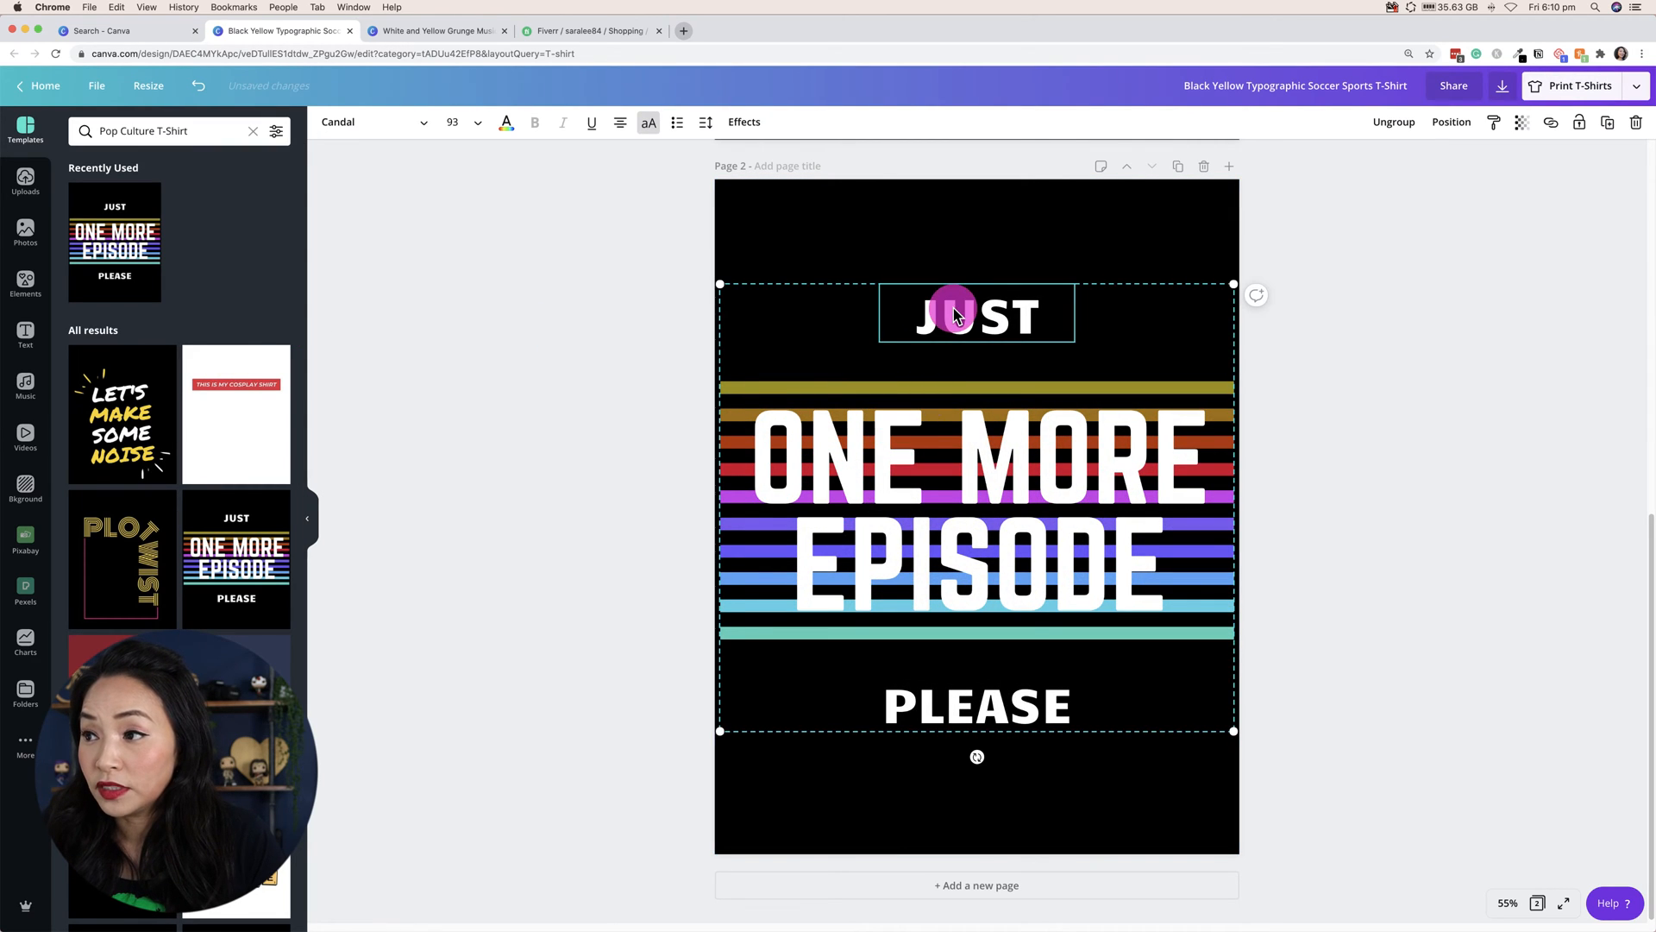
click(955, 309)
drag(907, 312, 1066, 304)
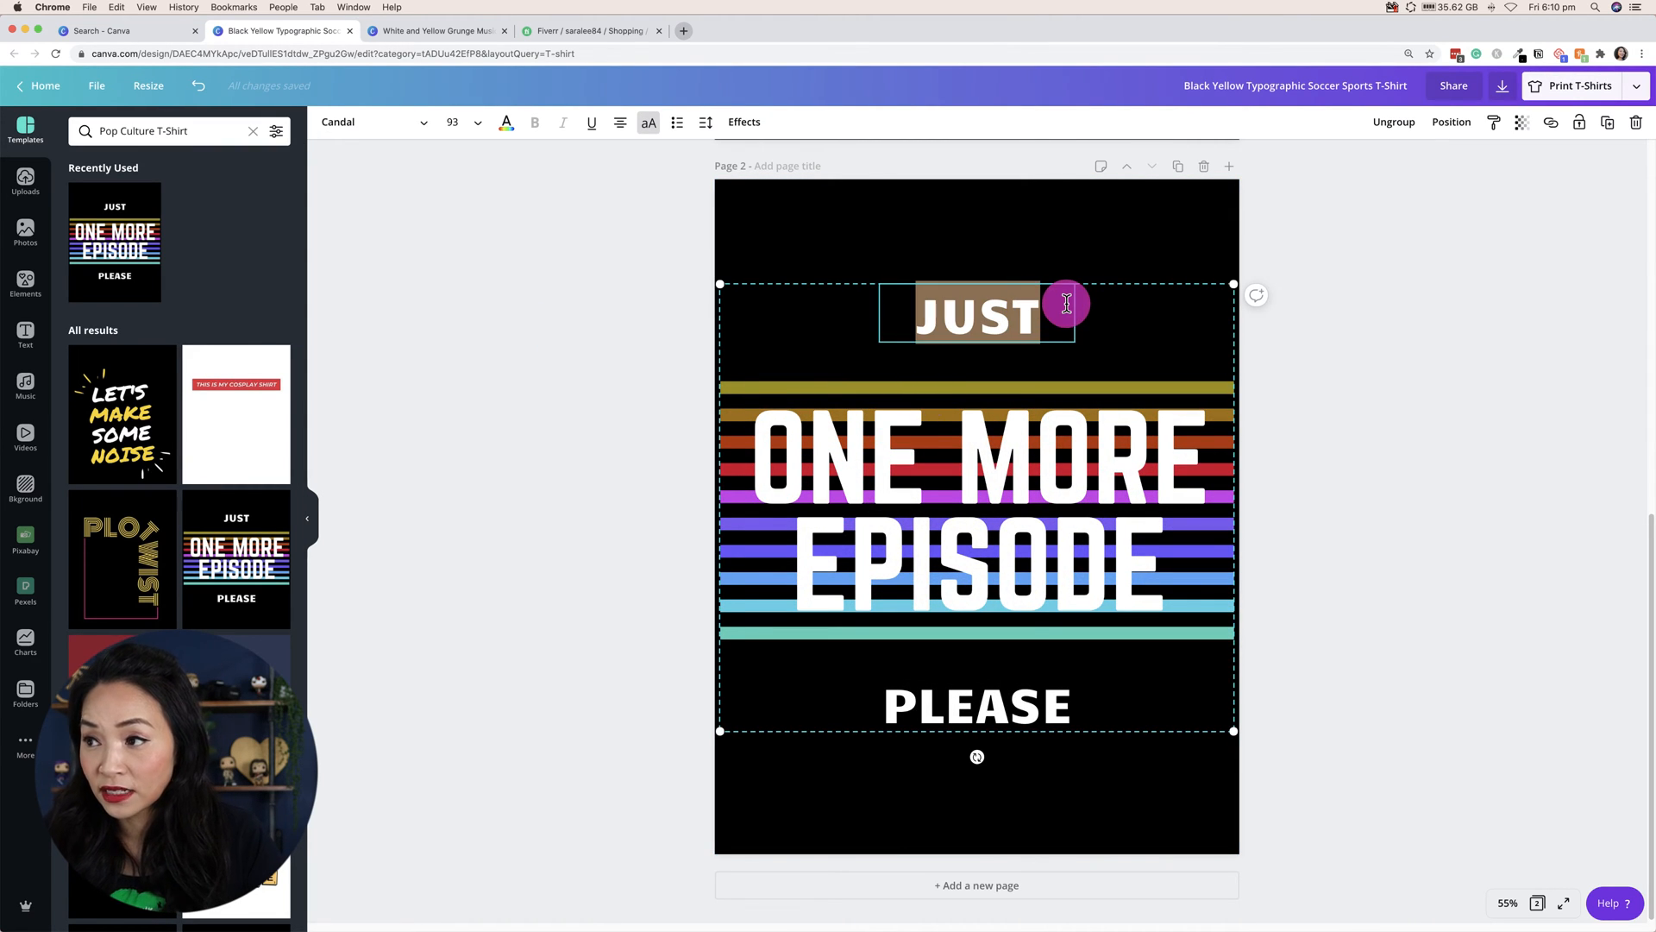
text(HELLO)
click(565, 498)
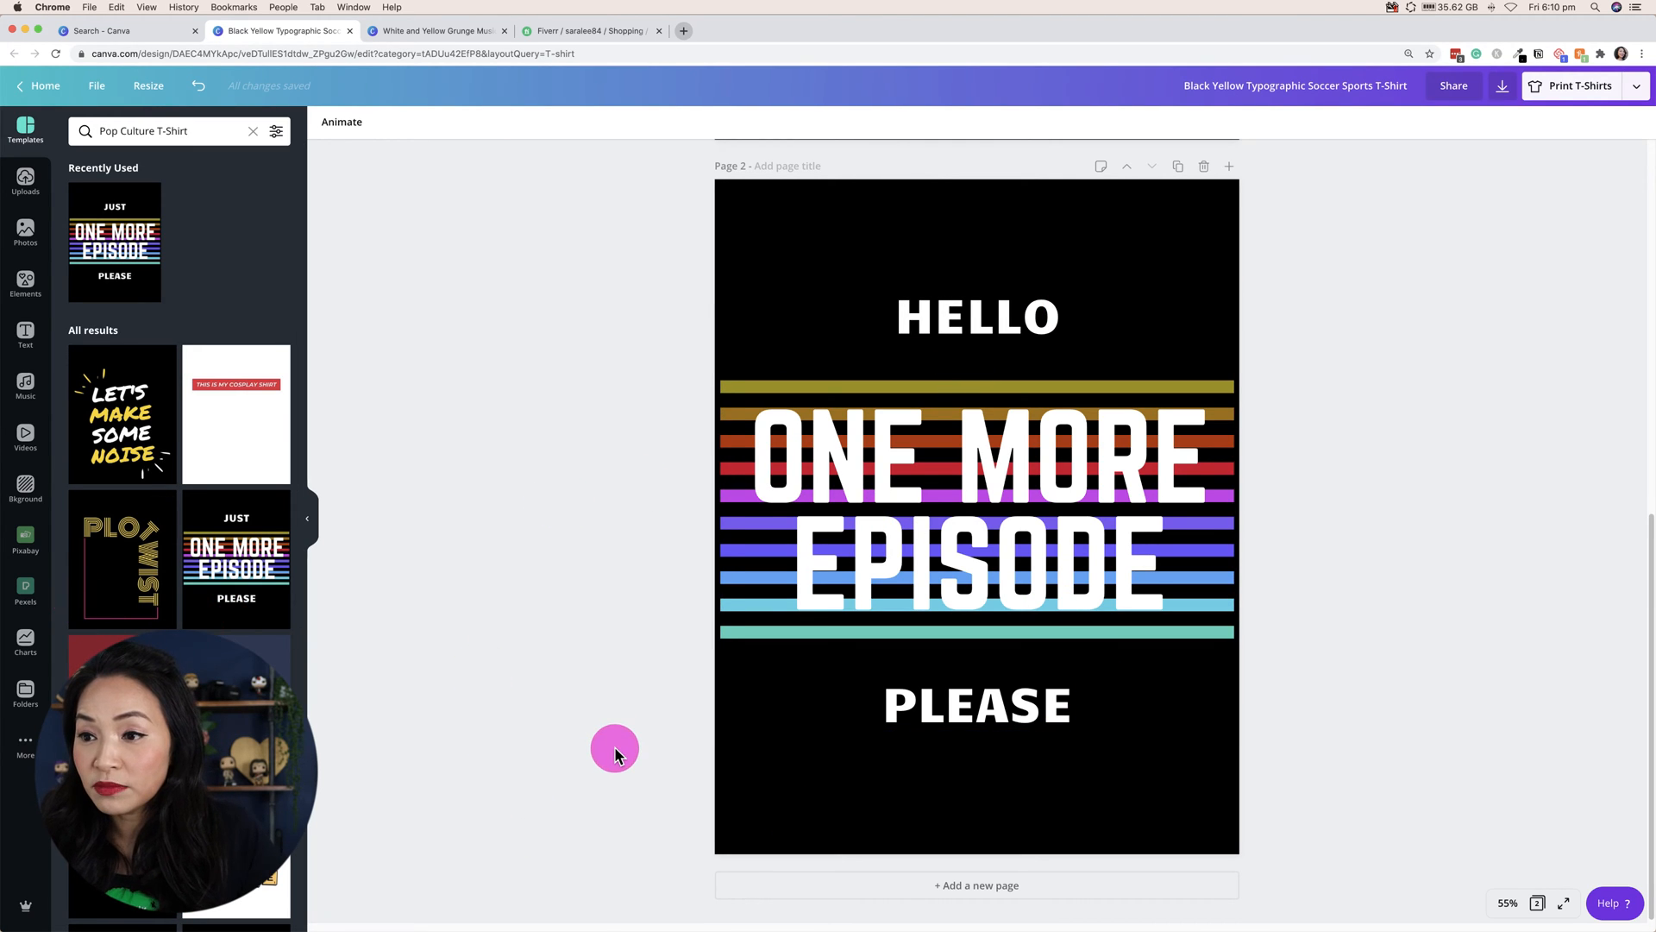
Review the two pages of the T-shirt design, from the KINDA CLASSY GOAL page to the HELLO page
scroll(615, 753, up, 3)
scroll(615, 753, up, 5)
scroll(614, 753, down, 4)
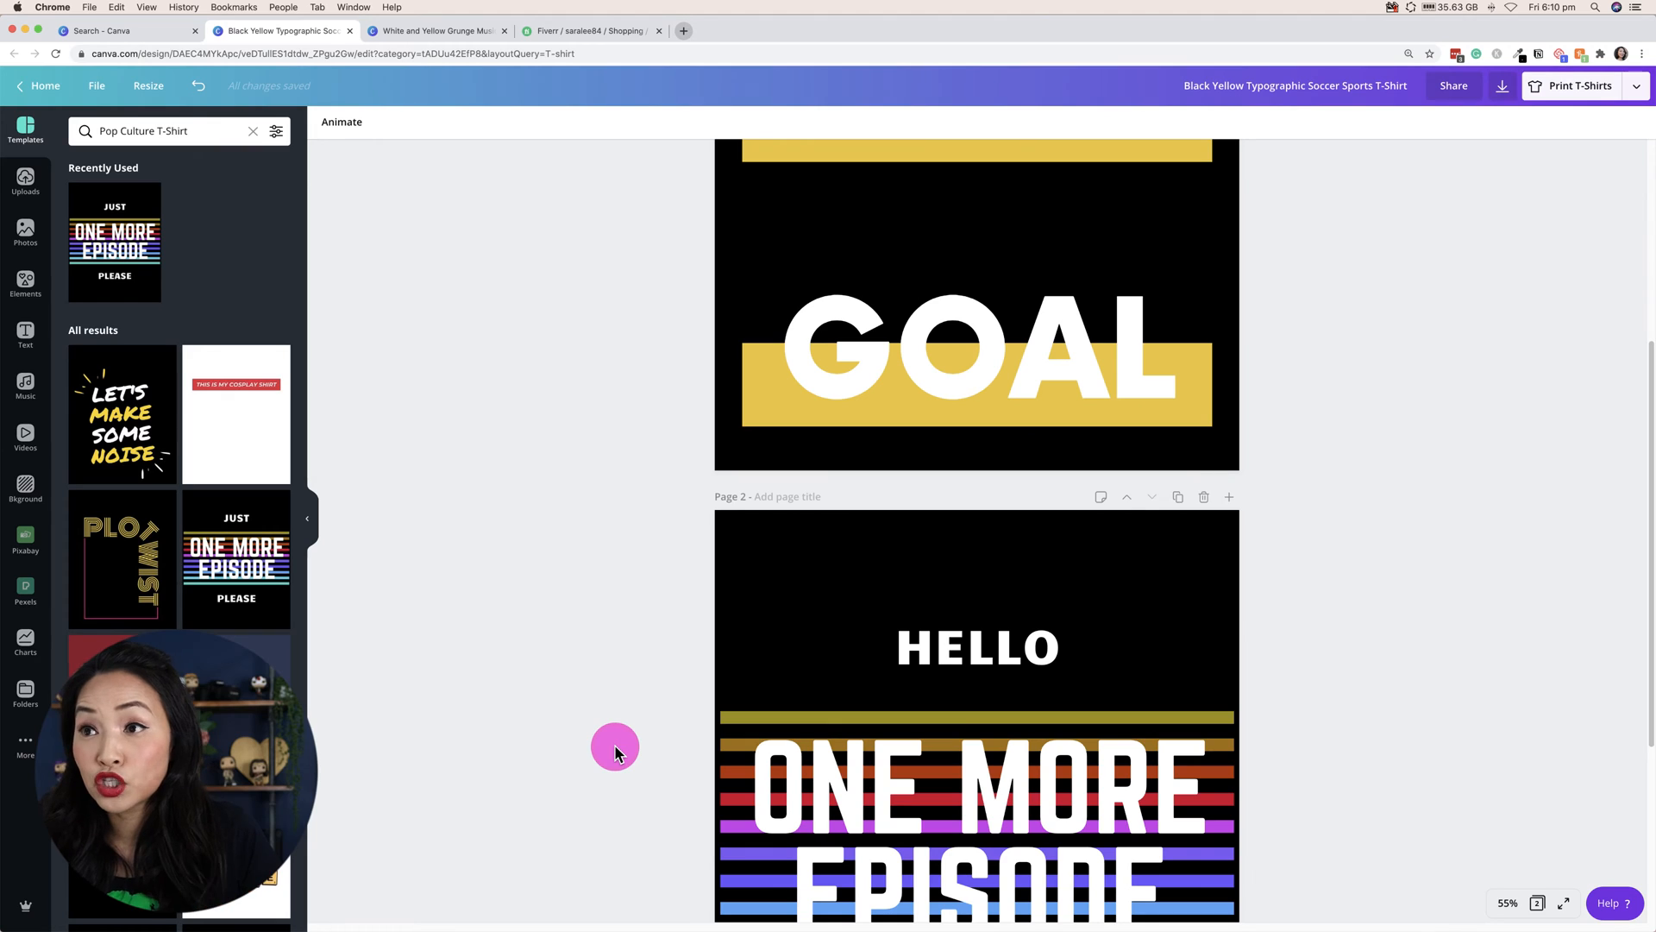
scroll(615, 753, down, 3)
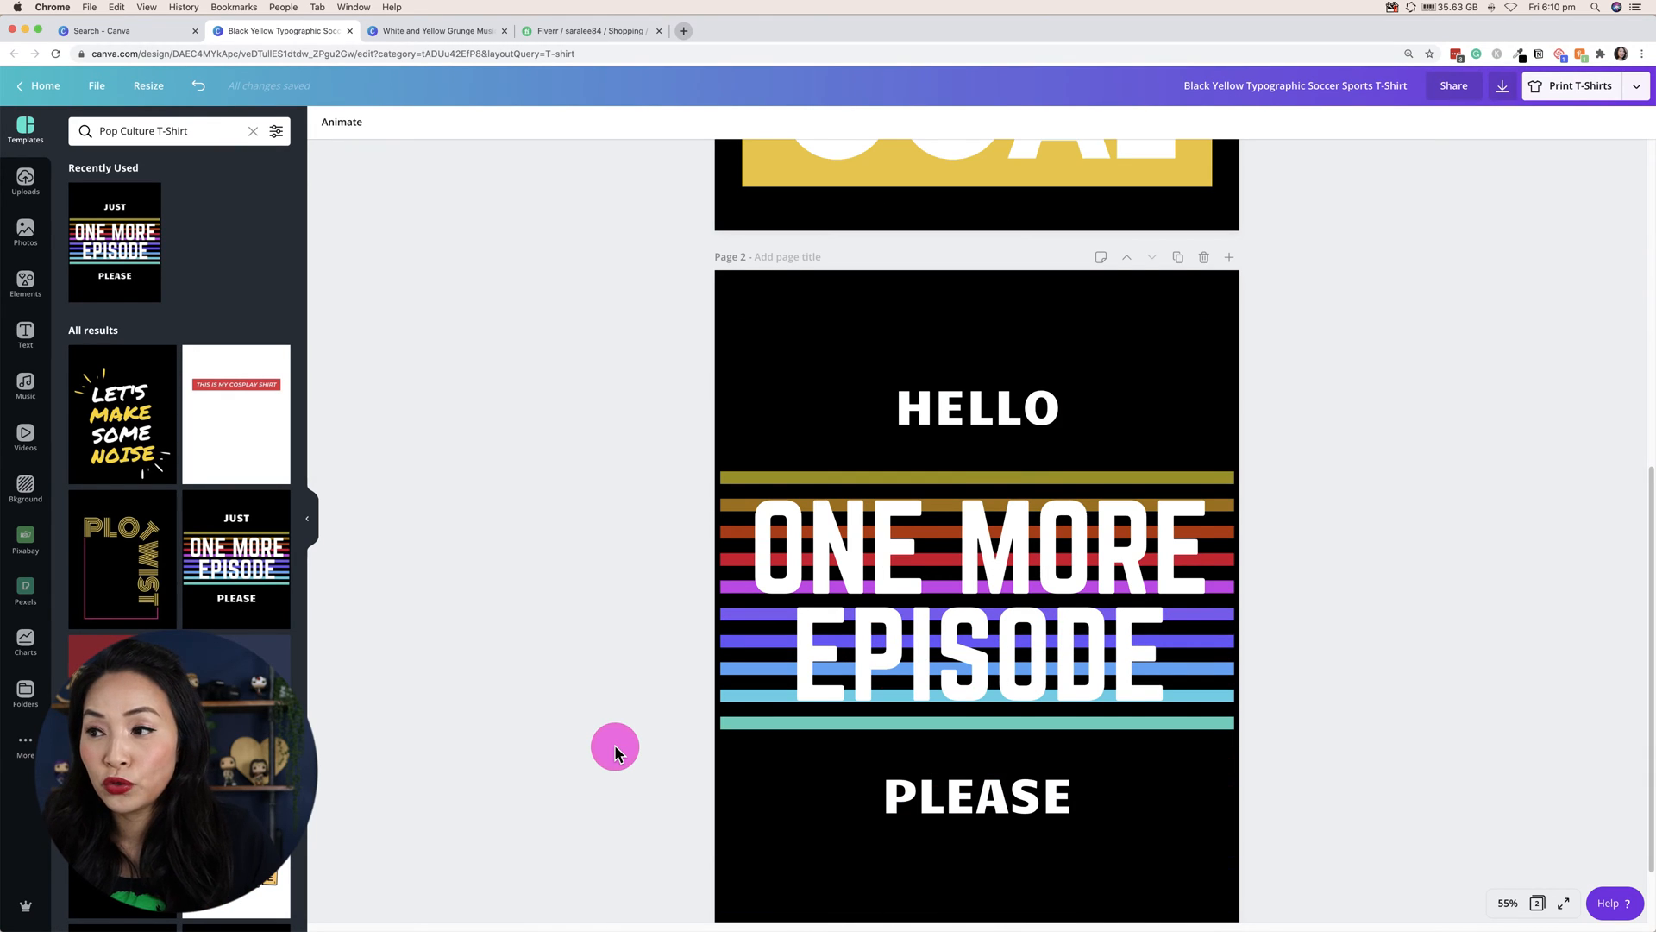
scroll(612, 755, down, 1)
scroll(598, 776, up, 3)
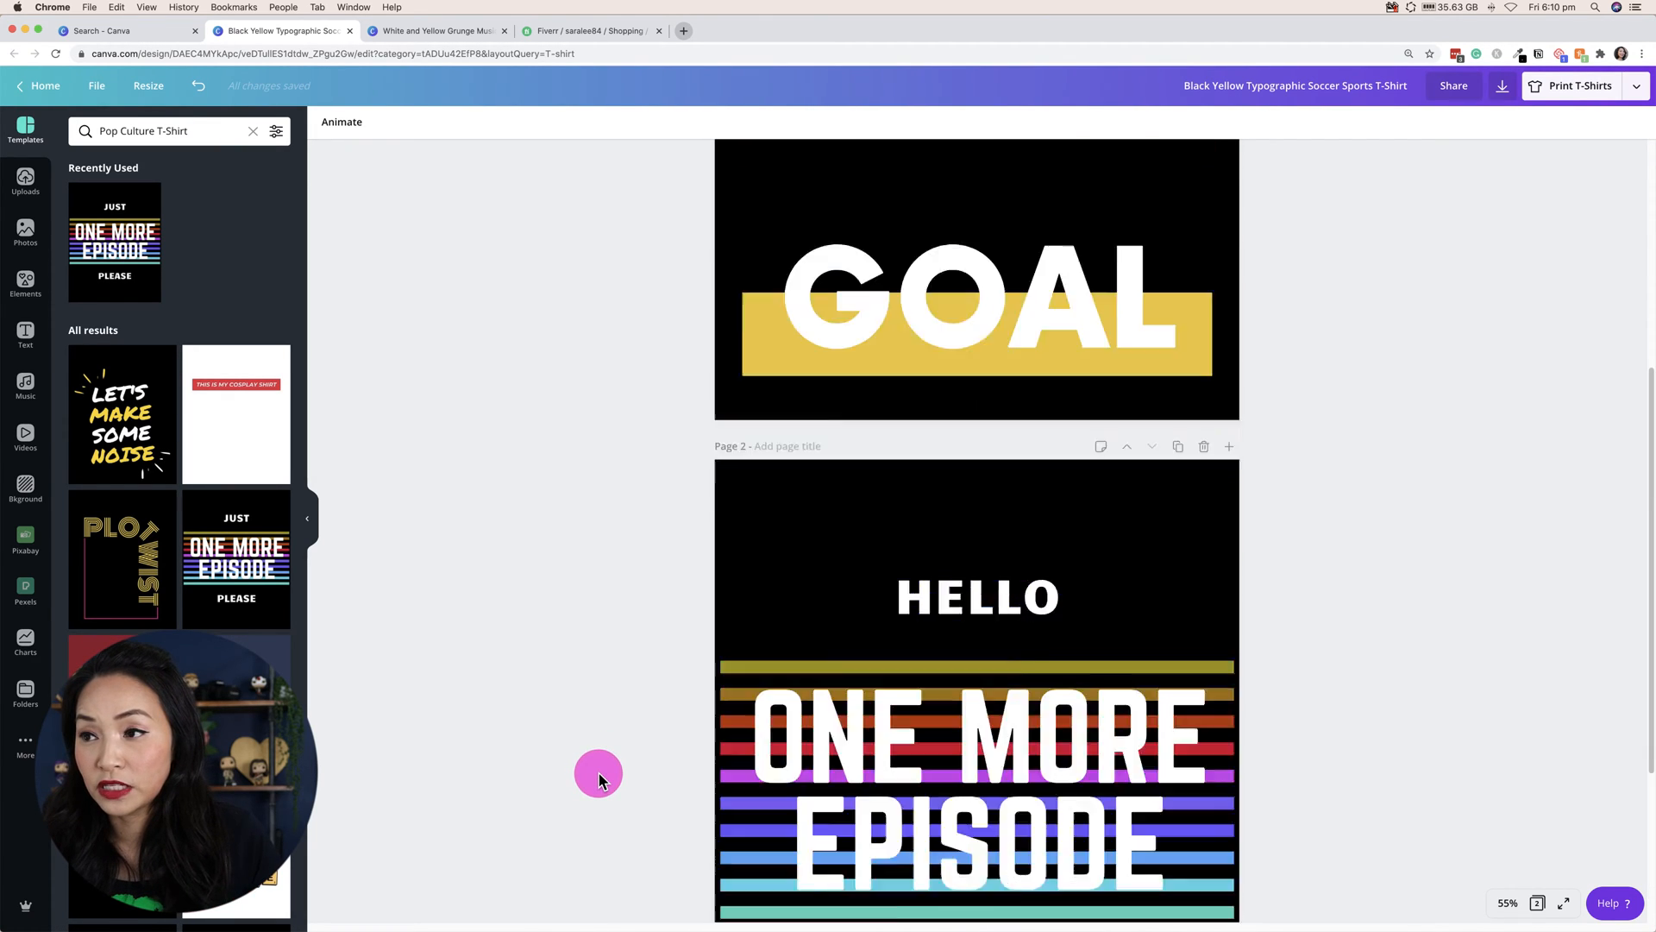
scroll(601, 779, up, 6)
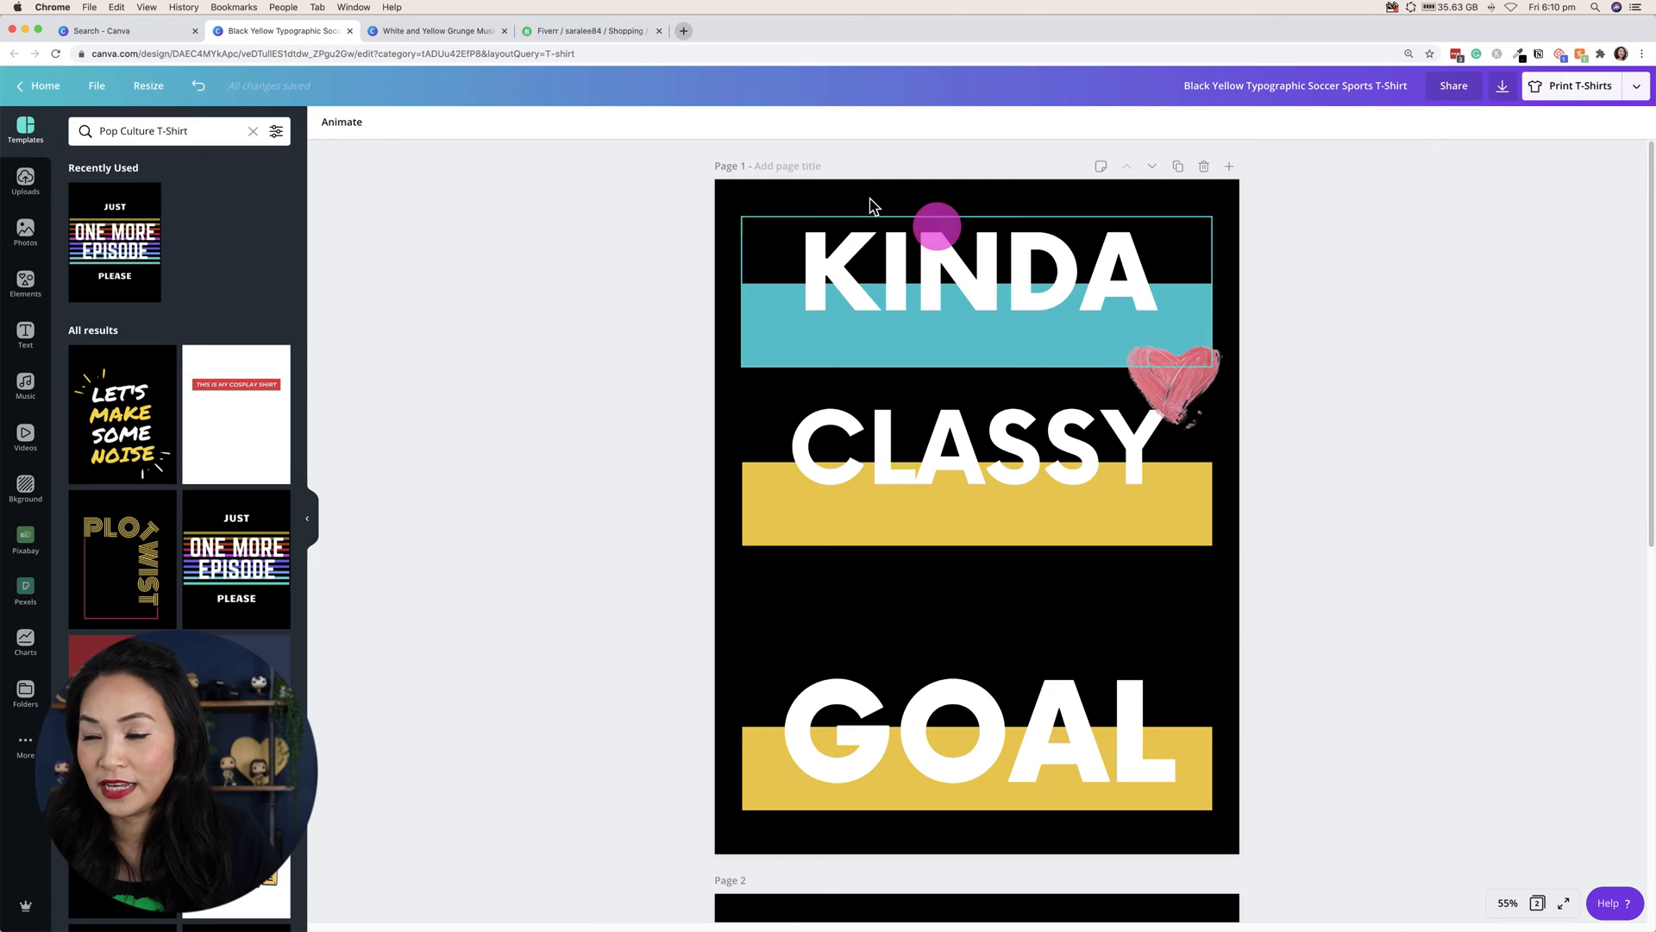
Switch to the White and Yellow Grunge Music and Bands T-shirt design and open its Print T-Shirts options
click(393, 30)
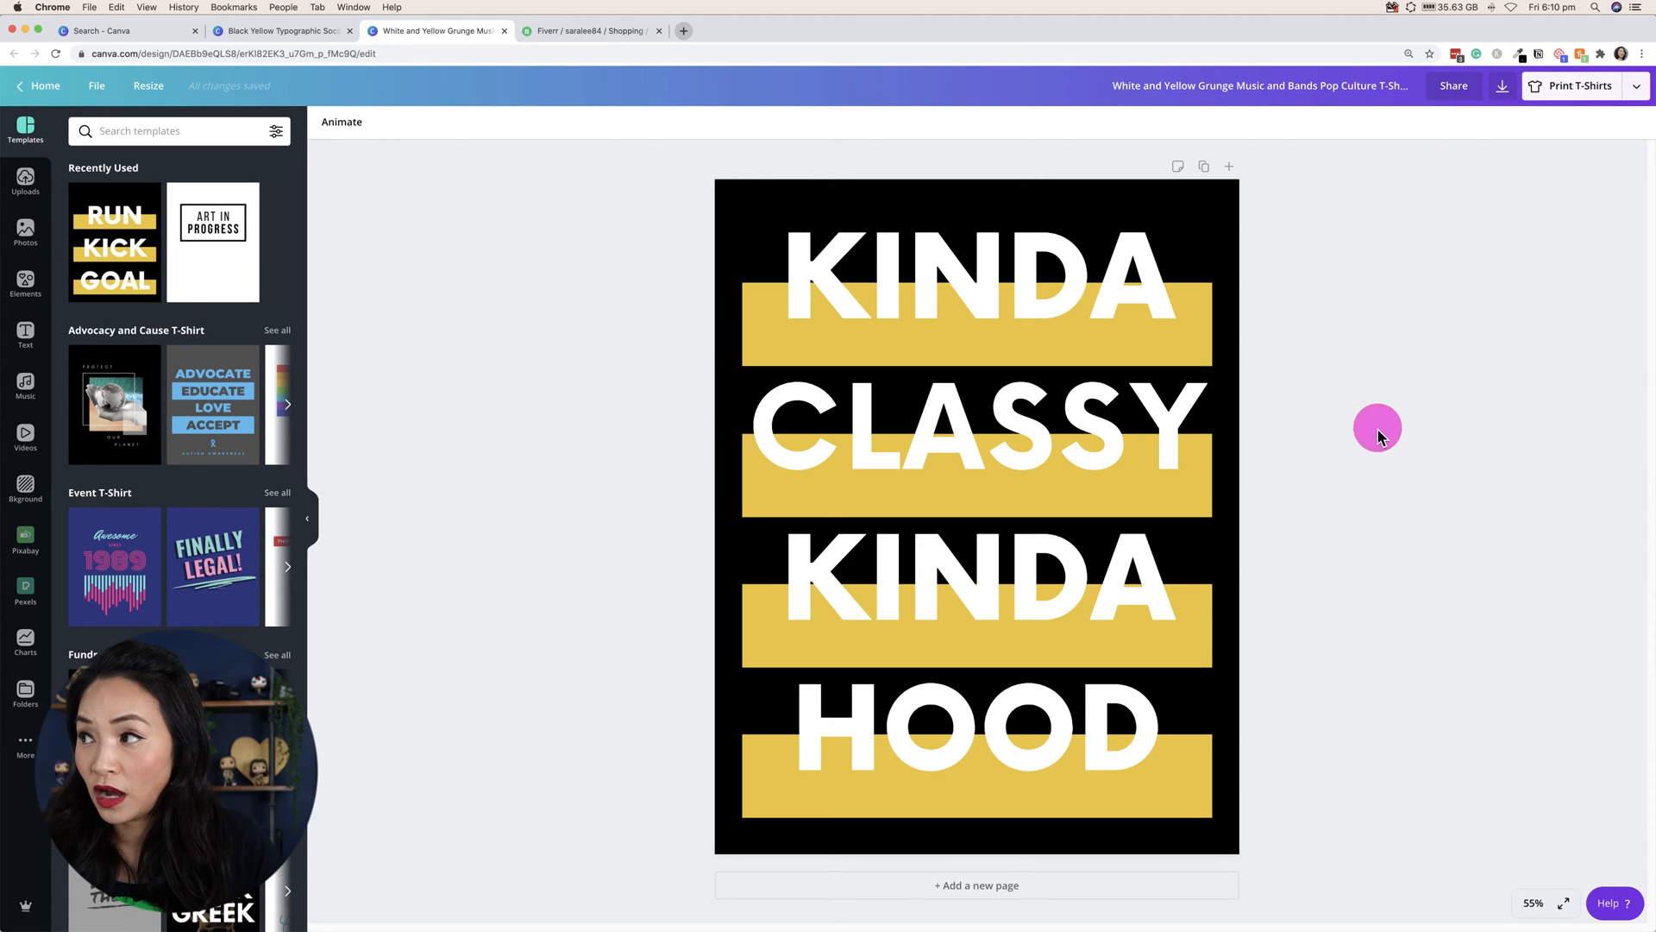
click(1636, 88)
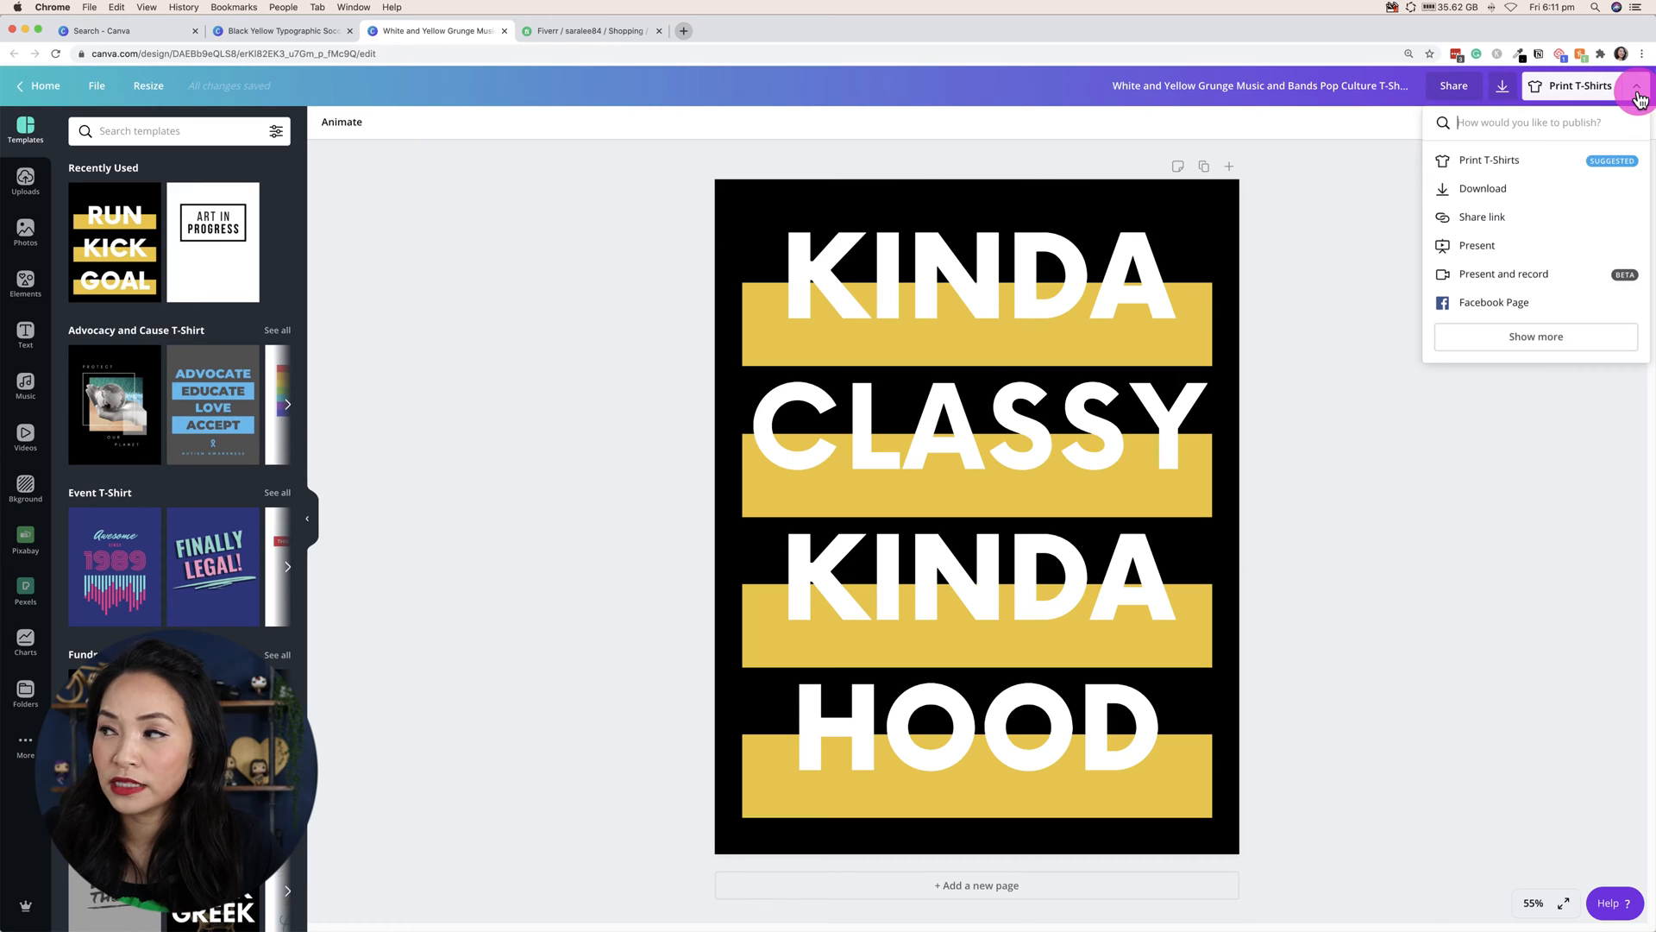
click(1537, 171)
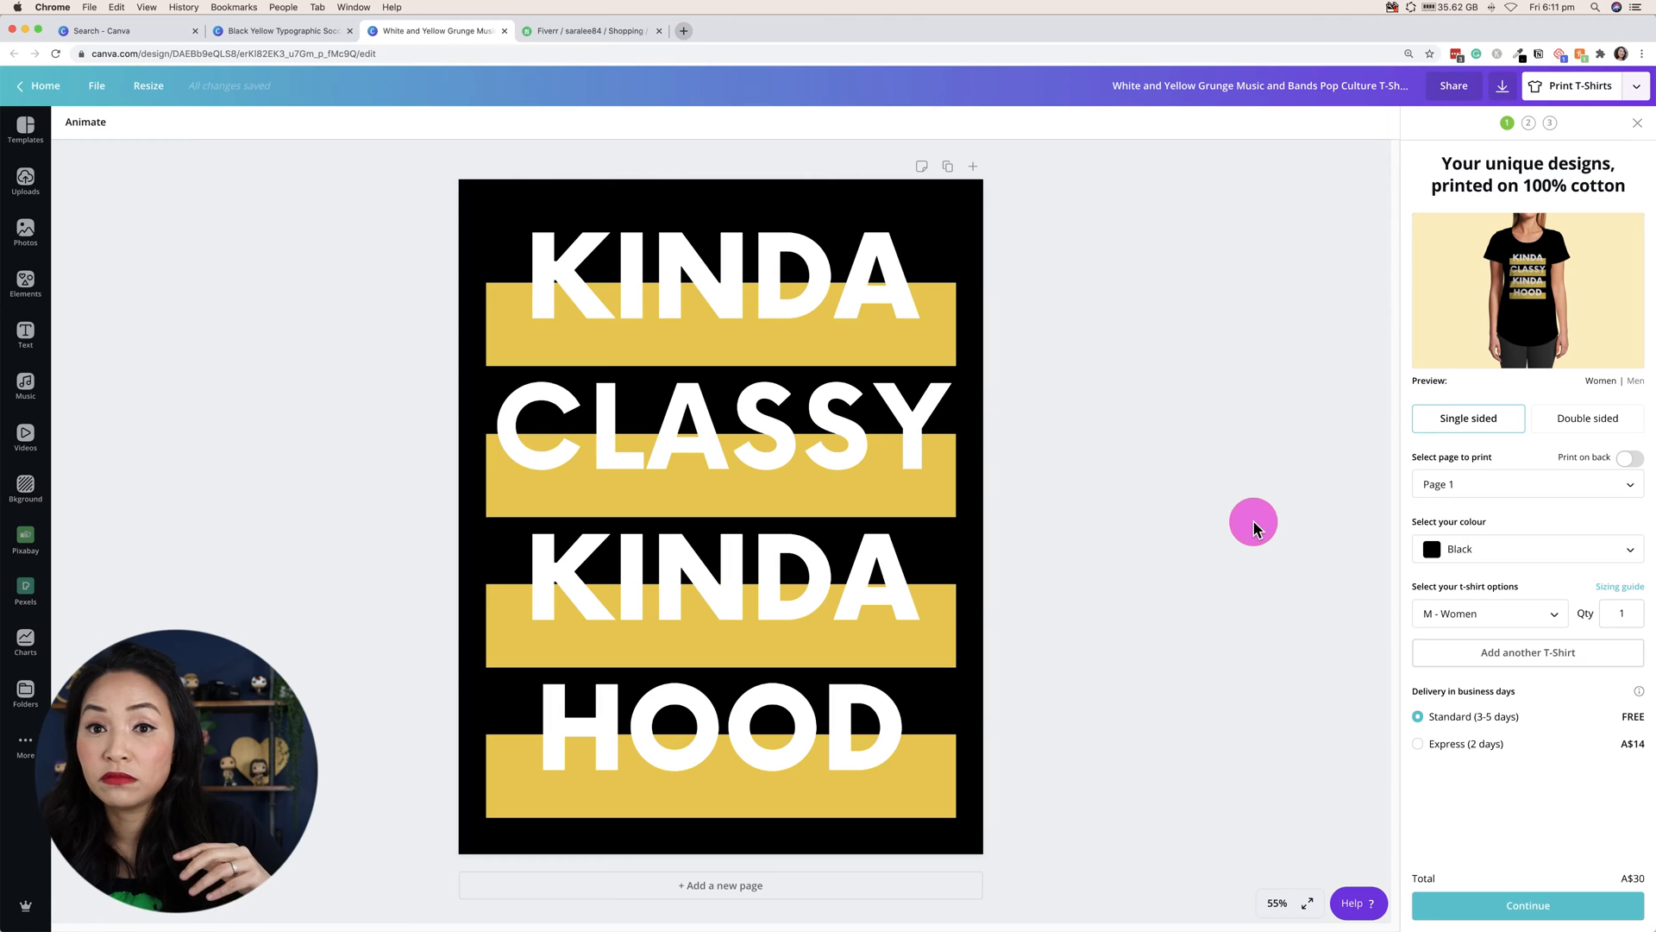
Check the T-shirt sizing guide for the women's and men's measurements and close it
click(1625, 593)
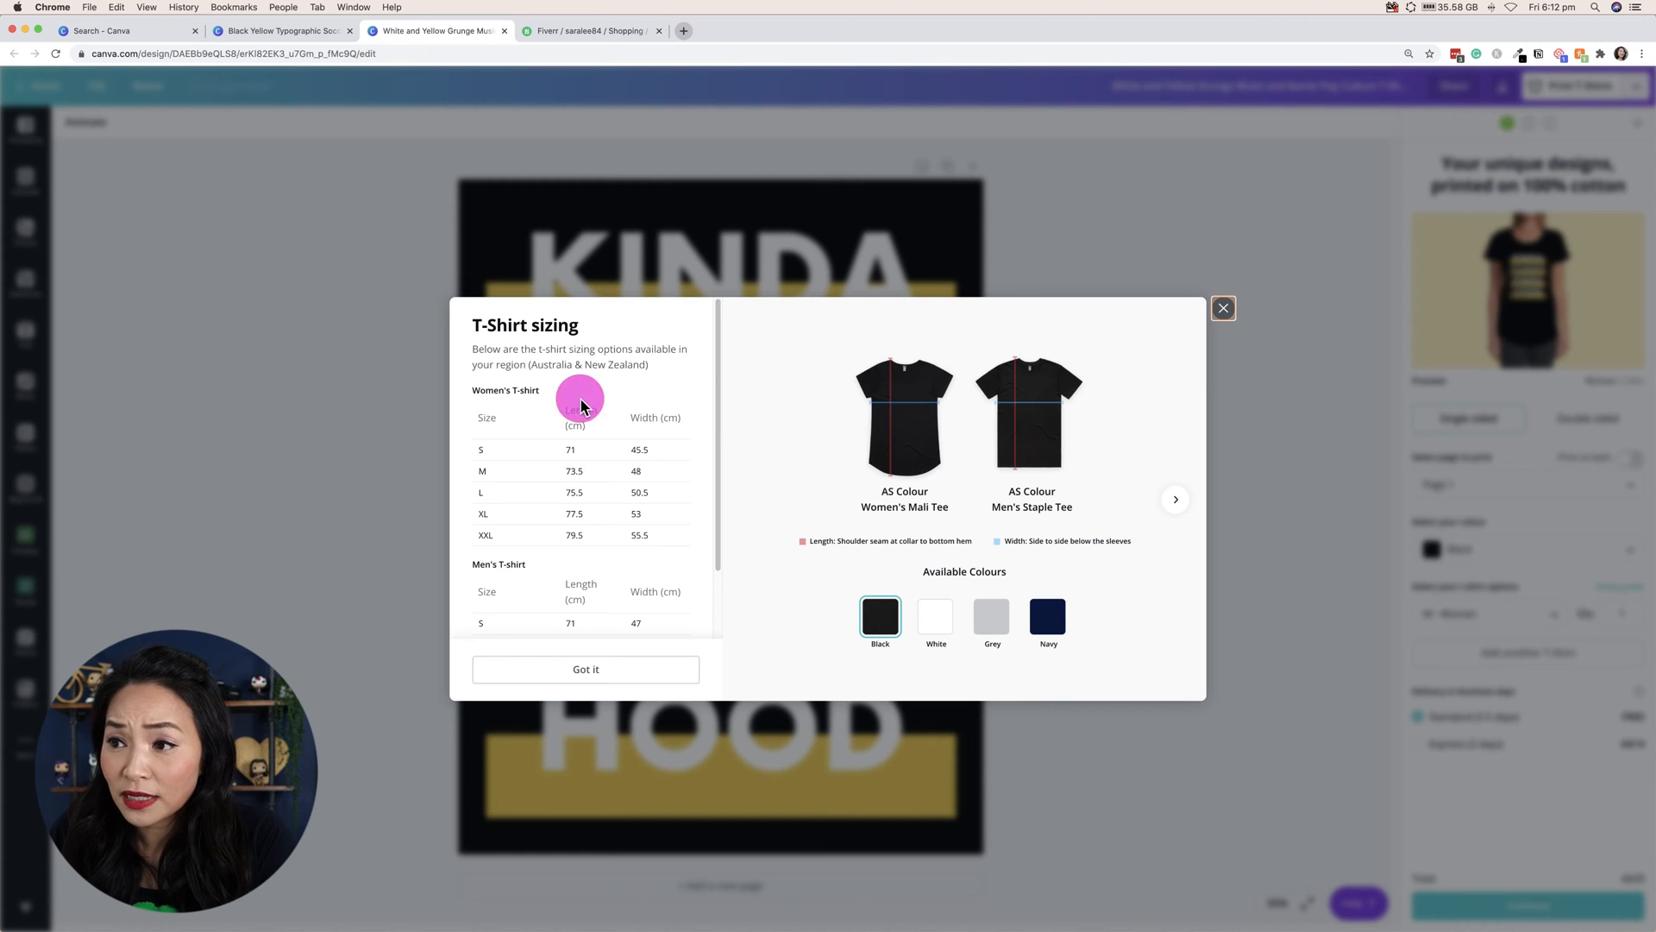
scroll(692, 526, down, 2)
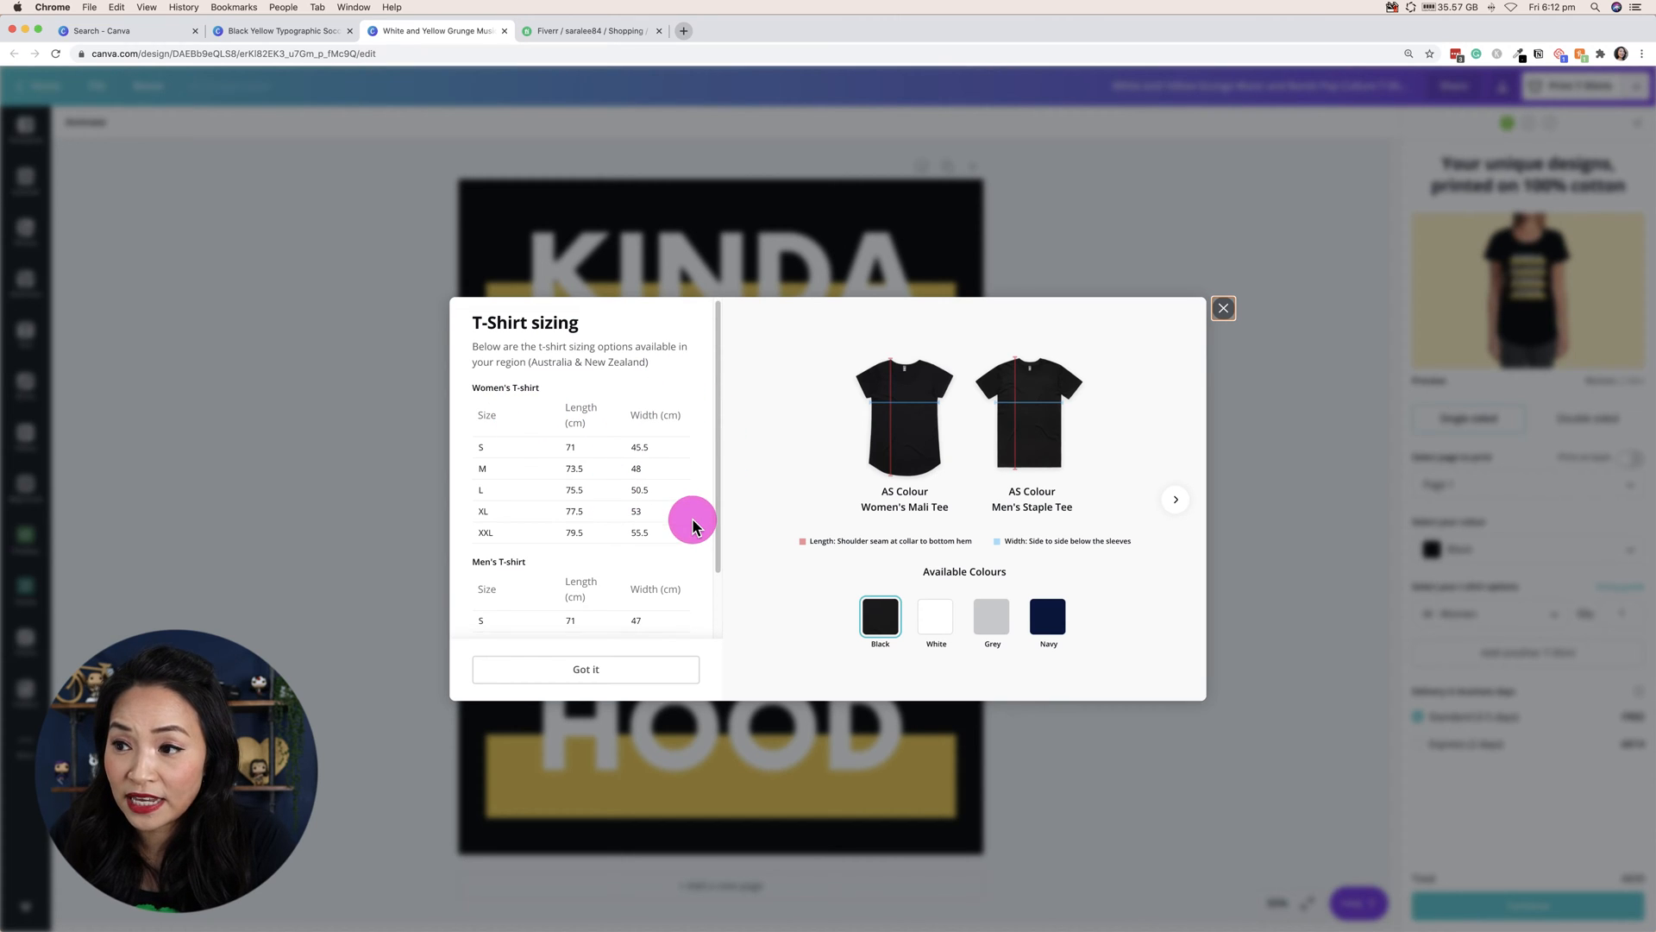
scroll(693, 527, up, 2)
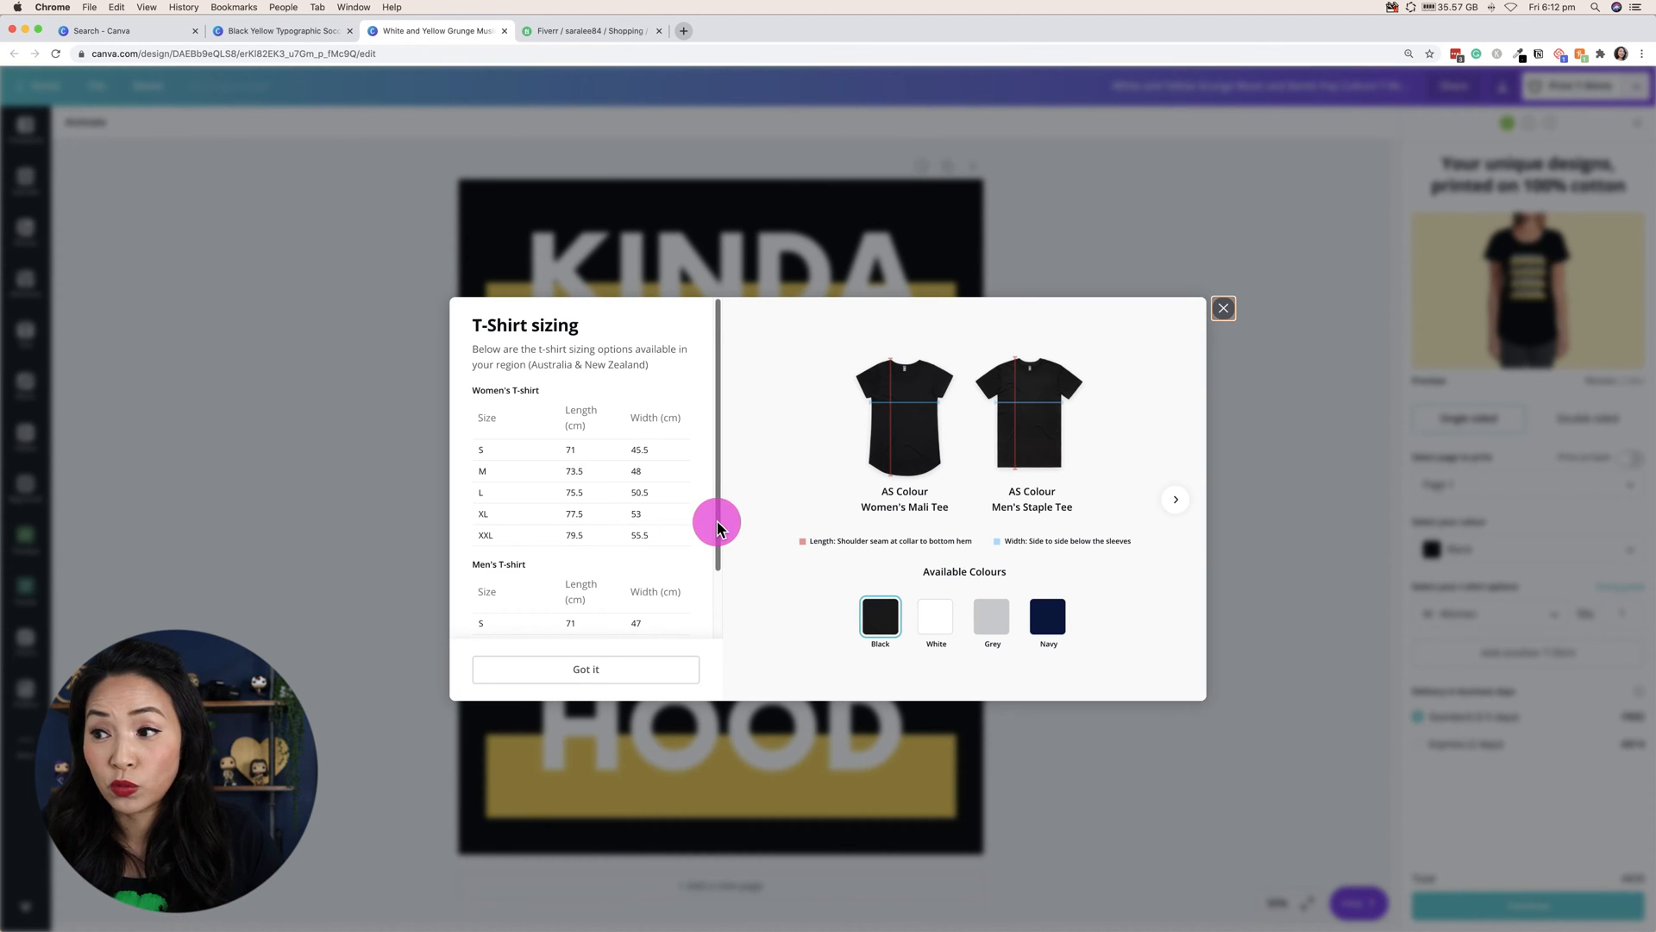
mouse_move(717, 521)
mouse_down()
mouse_move(716, 617)
mouse_move(709, 522)
mouse_up()
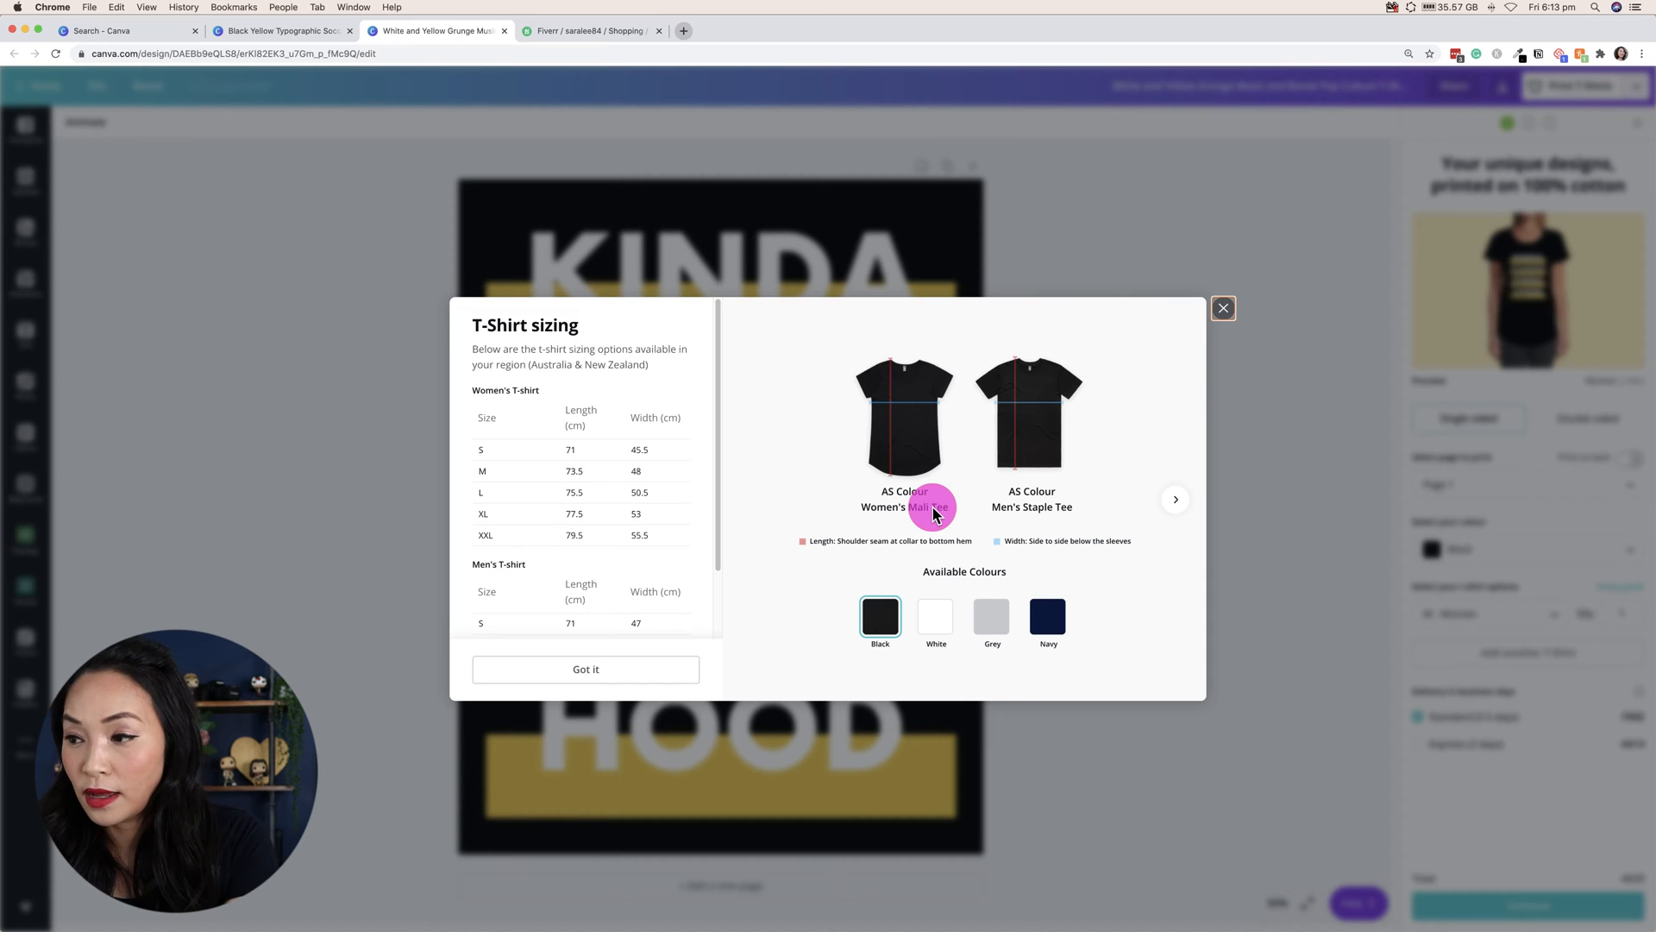
click(1223, 308)
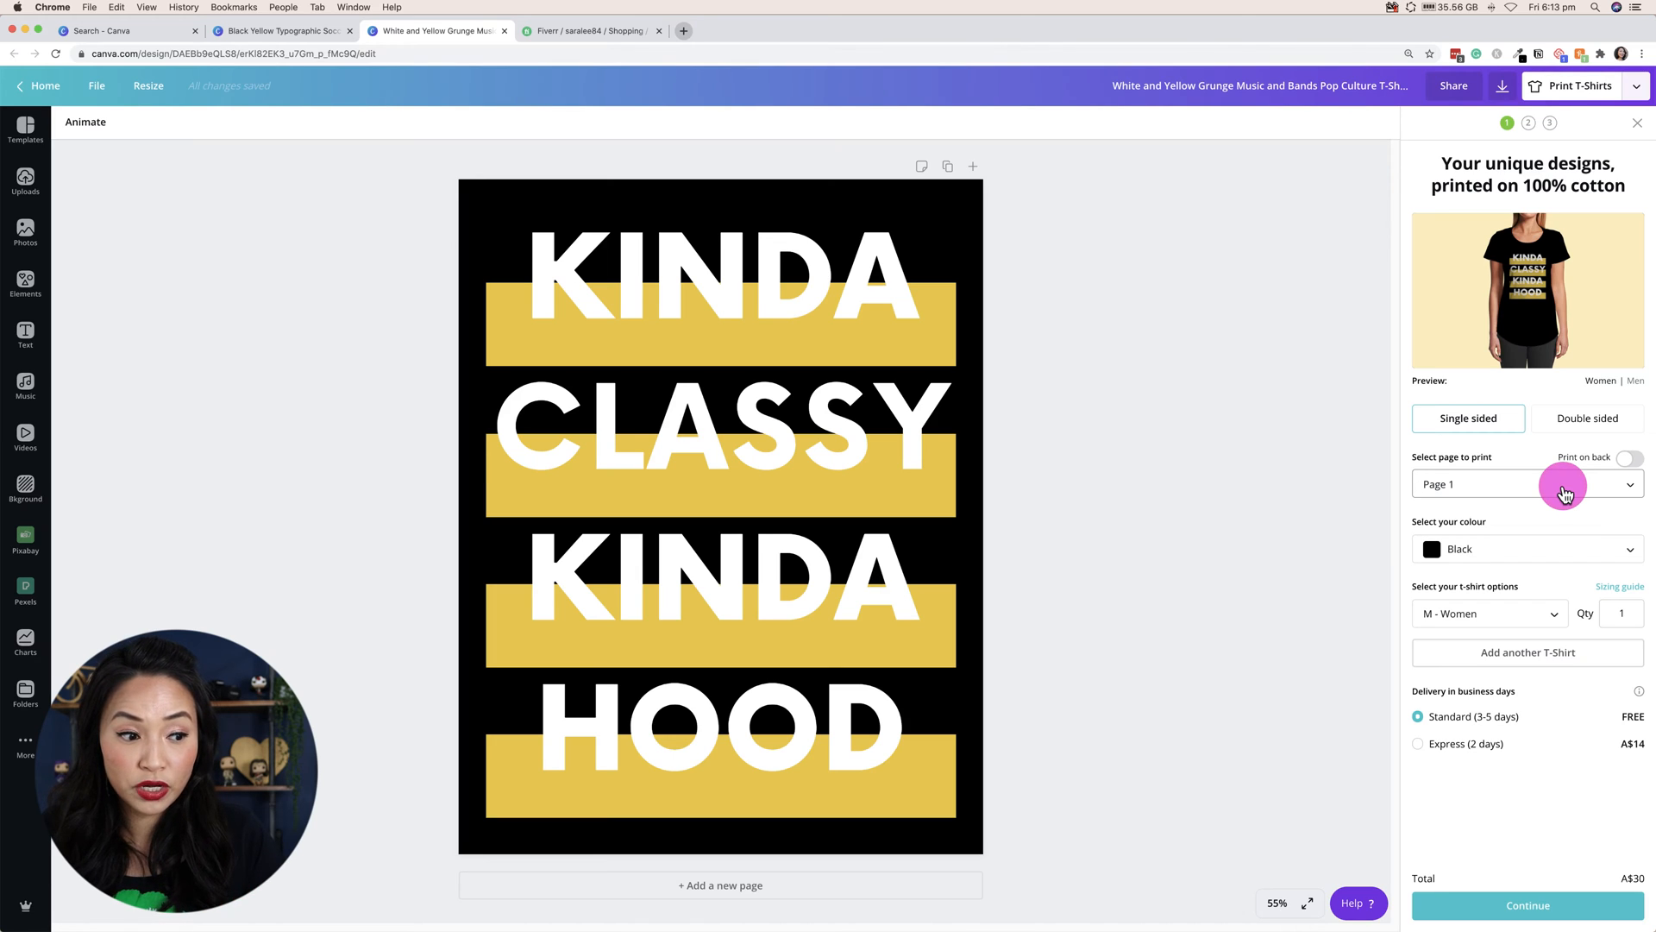
Turn on printing on the back and add a second page with the "Awesome Since 1989" Event T-Shirt template
click(1629, 458)
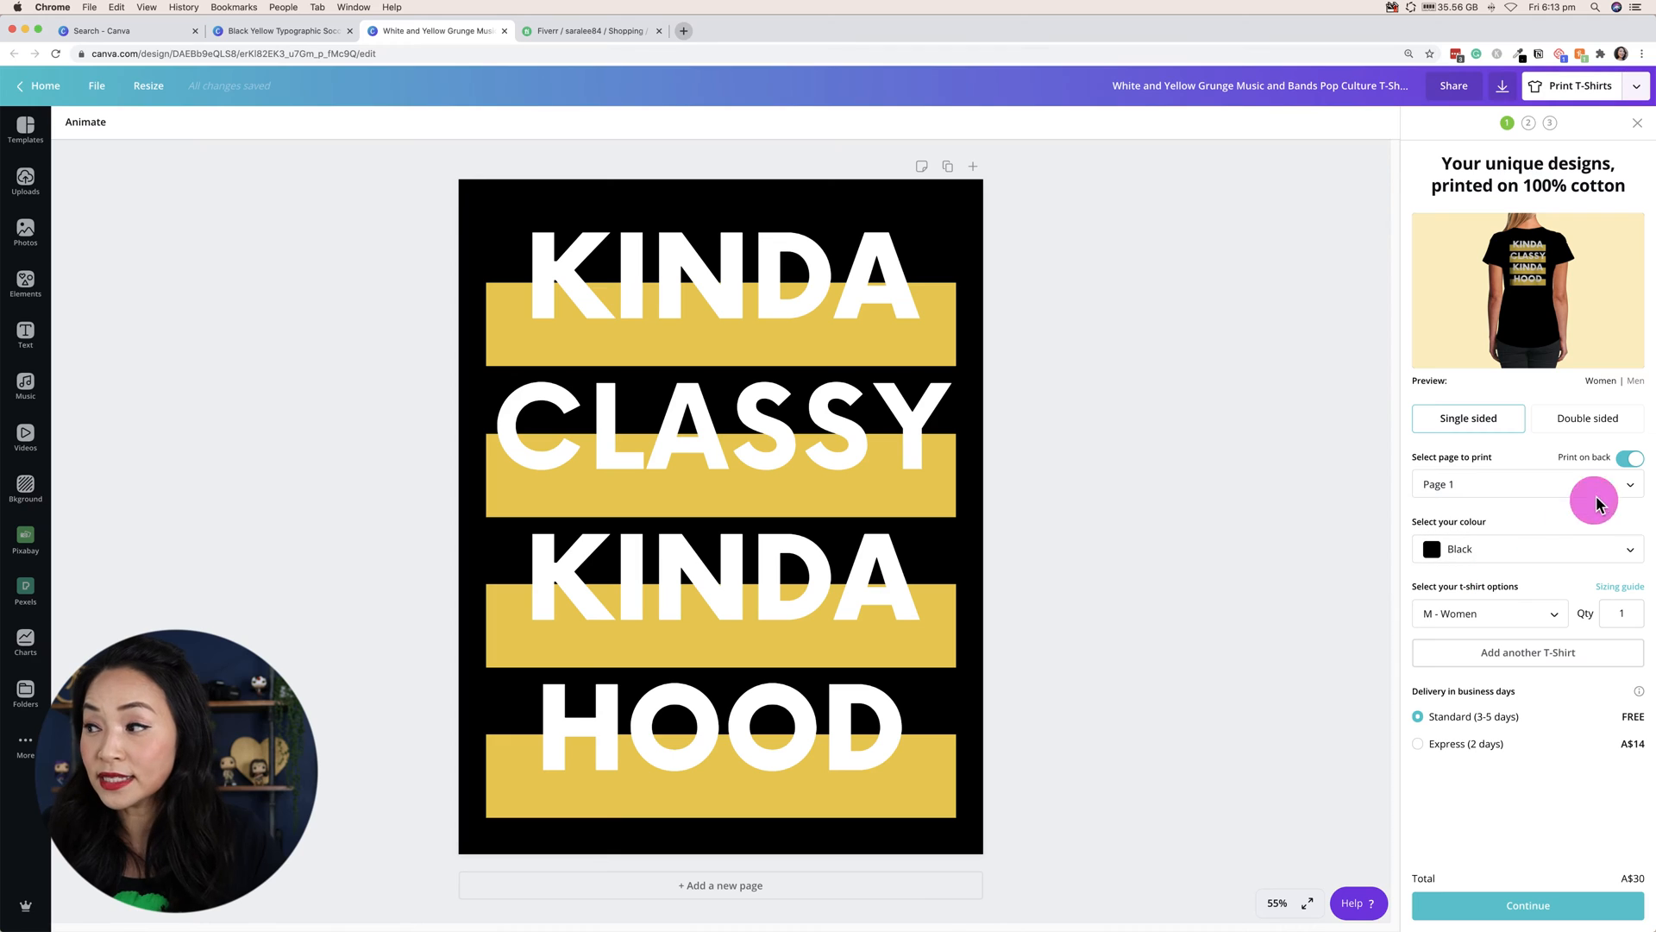
click(765, 889)
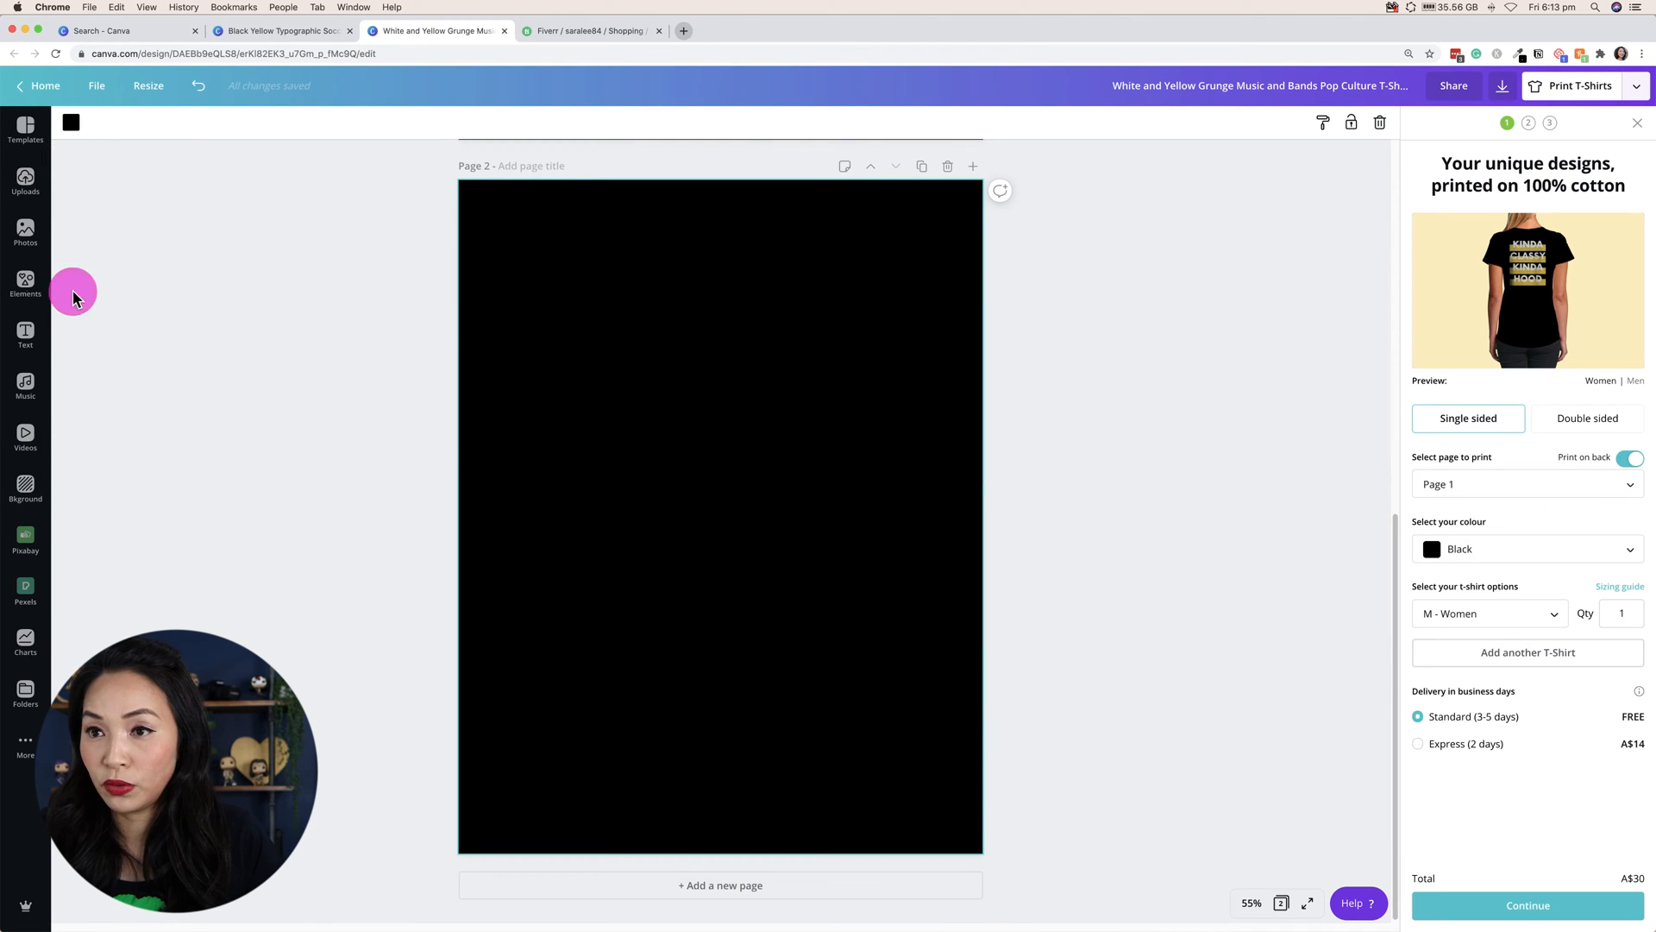
click(27, 138)
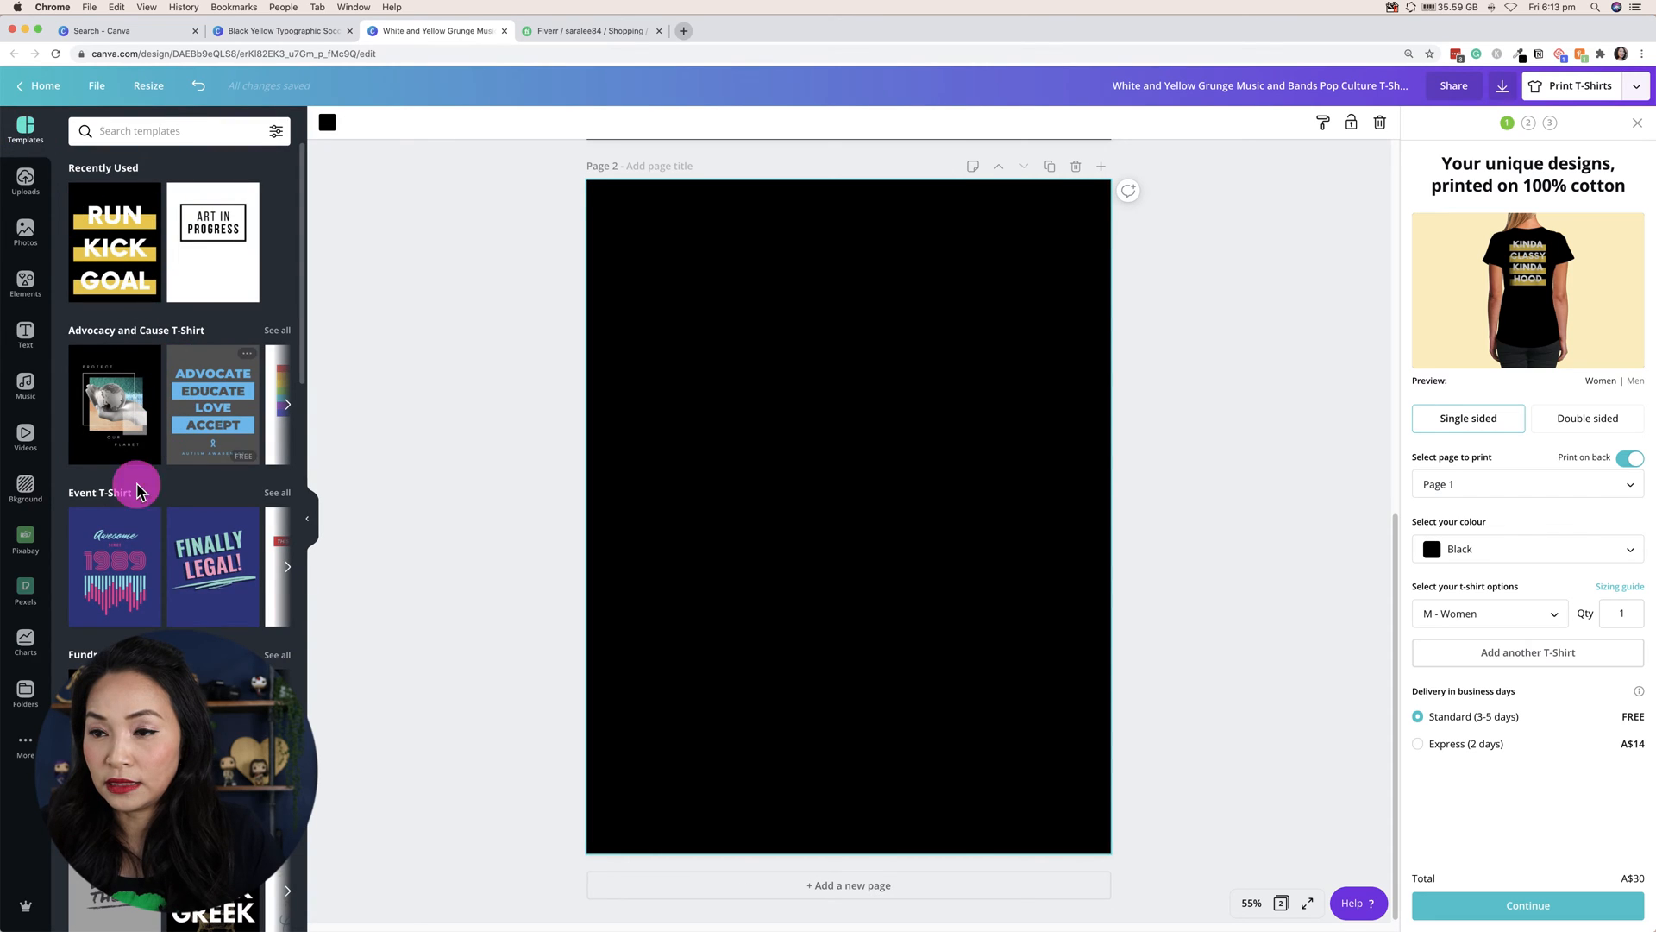
click(113, 574)
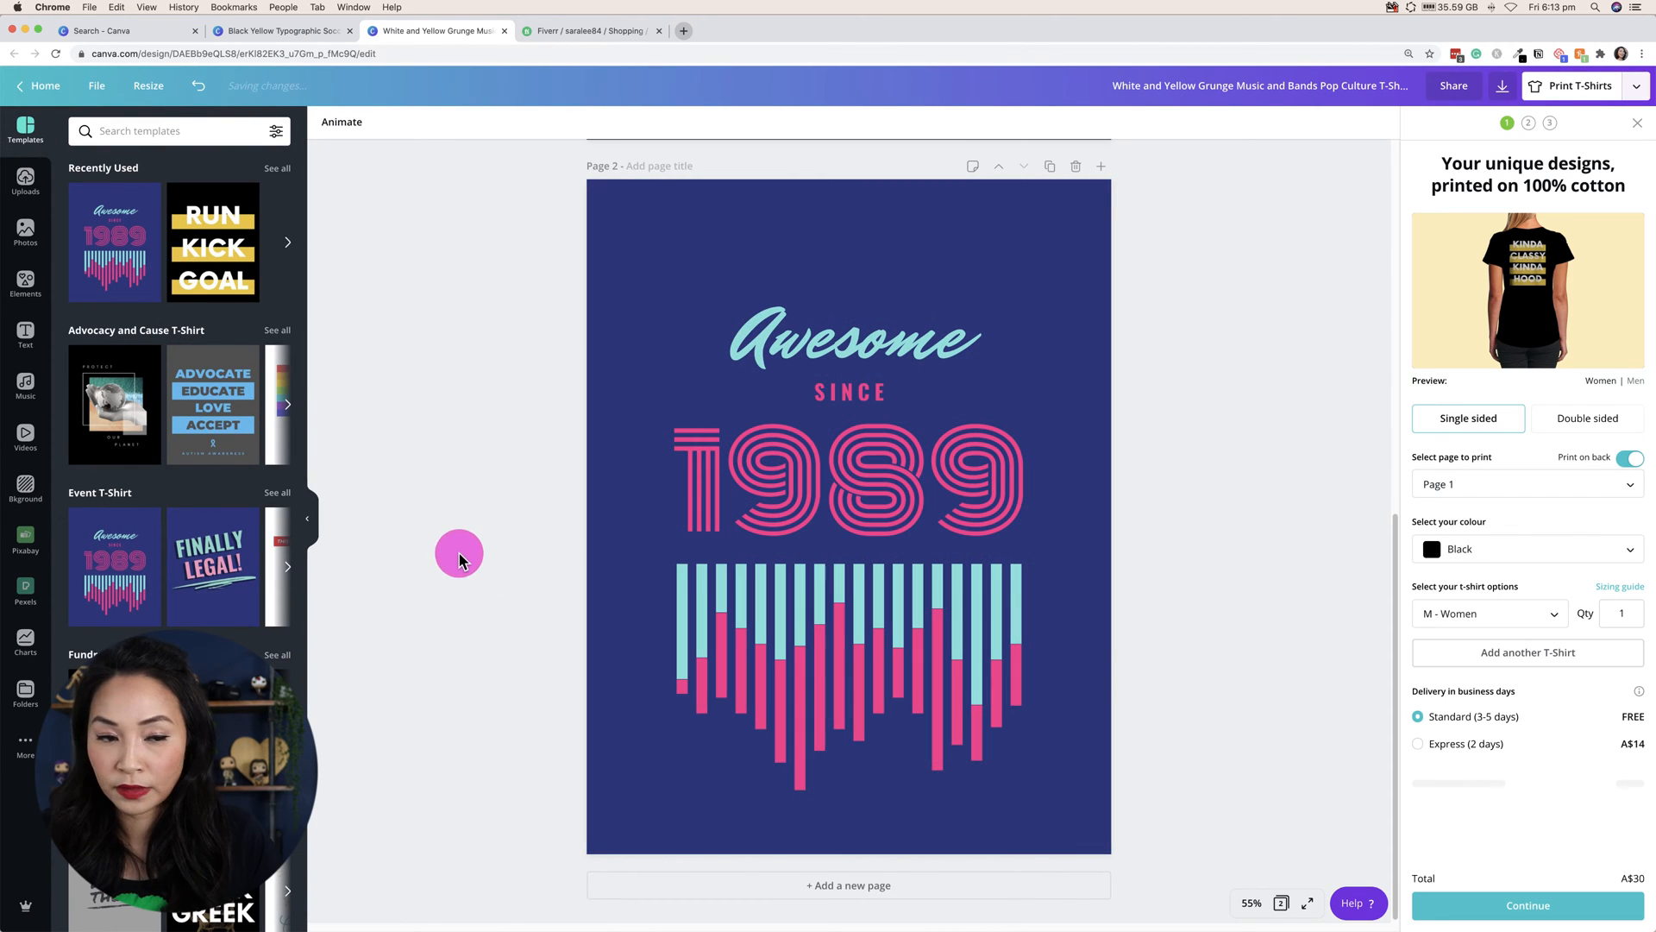
scroll(453, 548, up, 8)
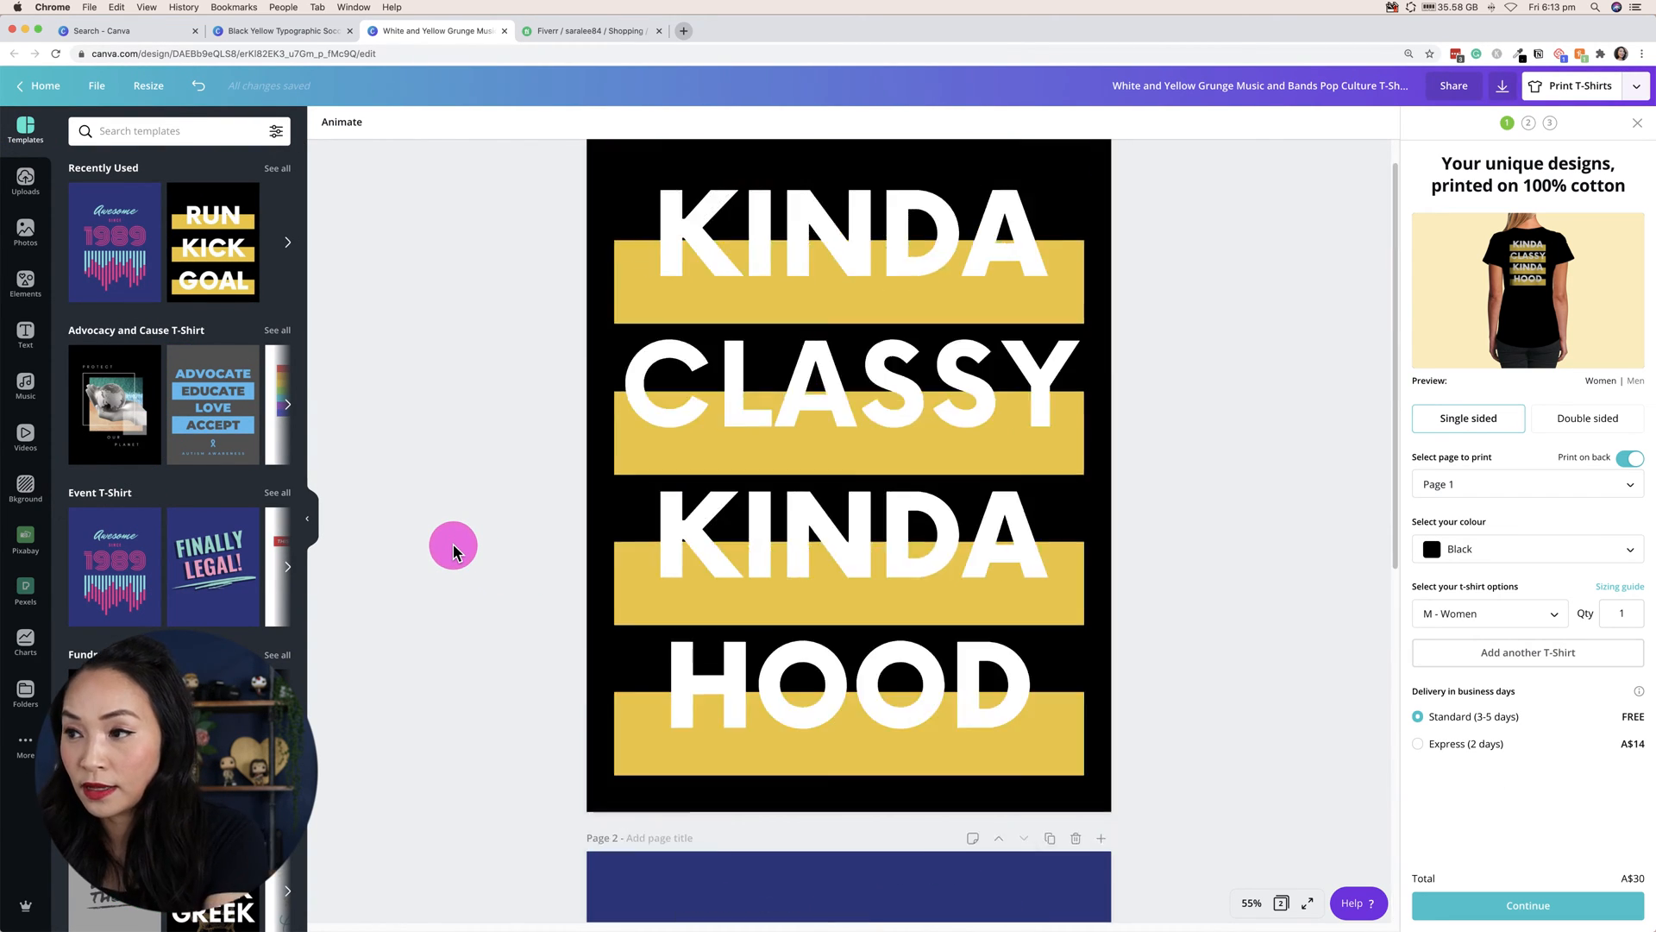
Compare printing page 1 on the front and on the back of the single-sided shirt
click(1627, 458)
click(1628, 458)
click(1621, 490)
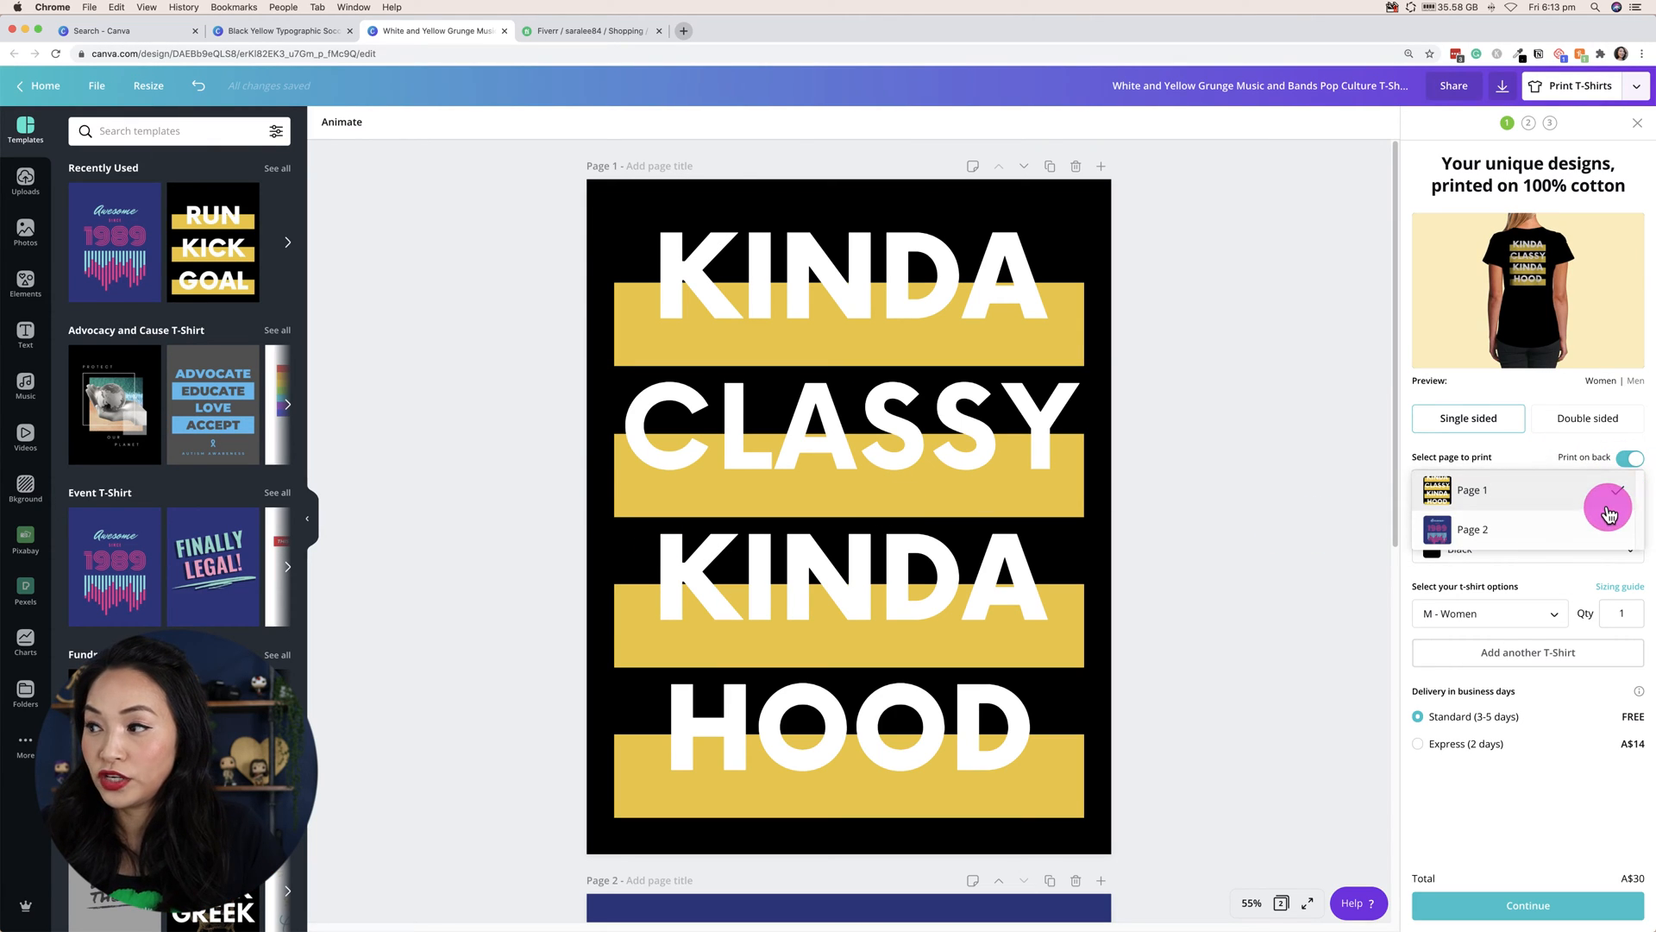
click(1609, 511)
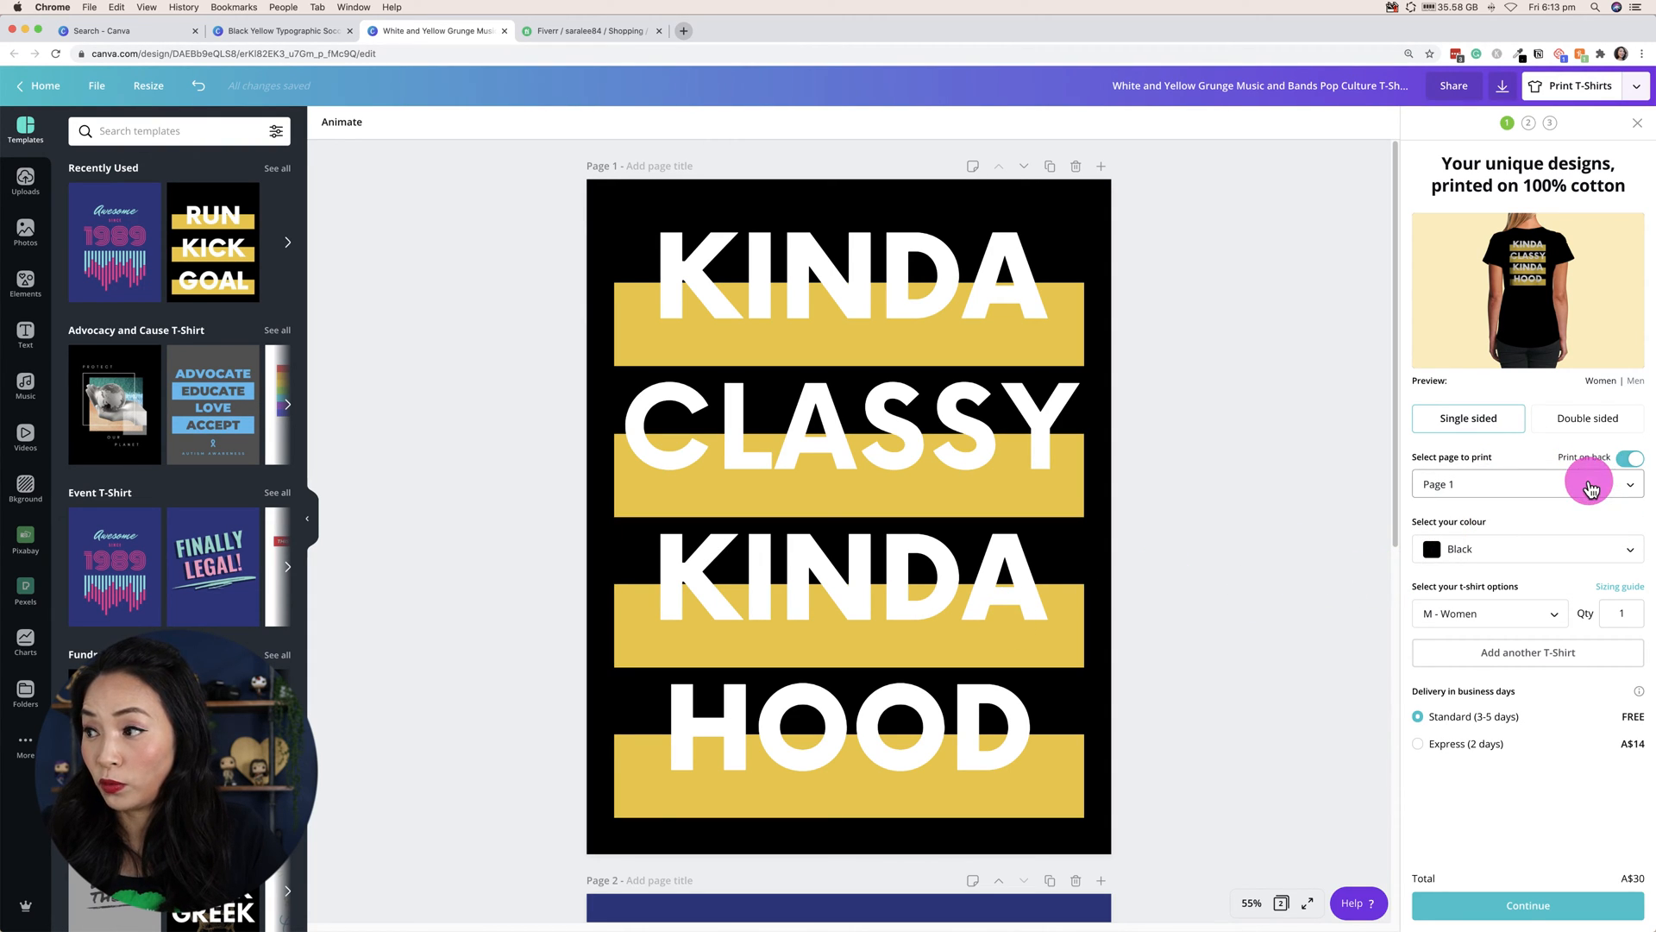
click(1632, 471)
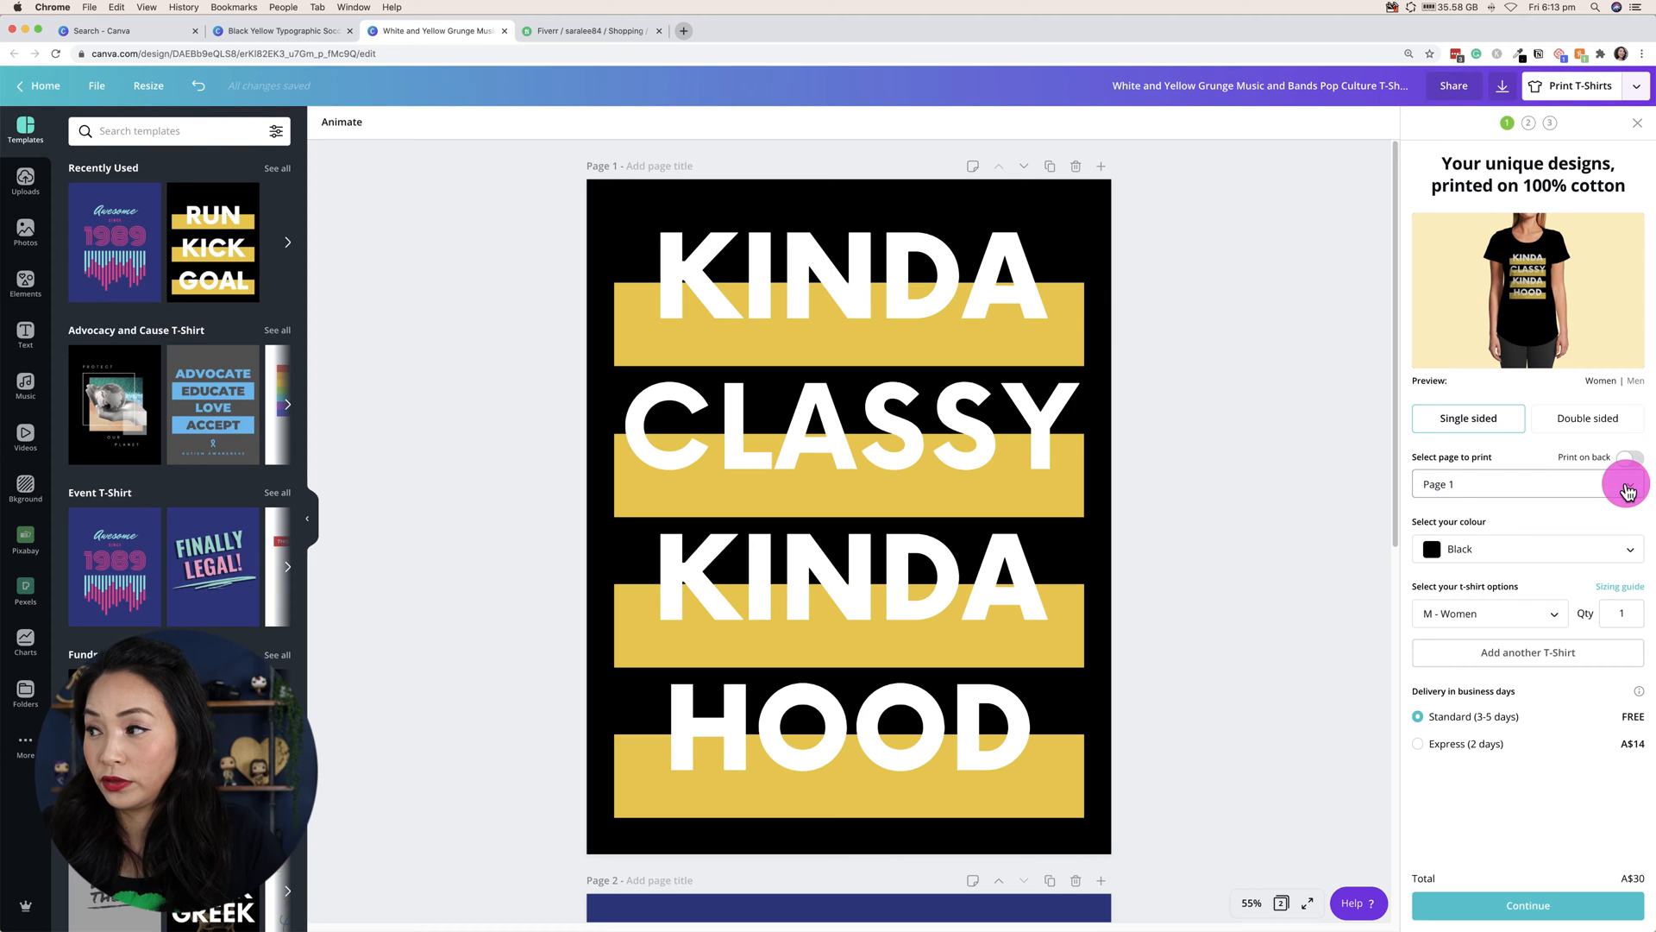
click(1618, 479)
click(1607, 471)
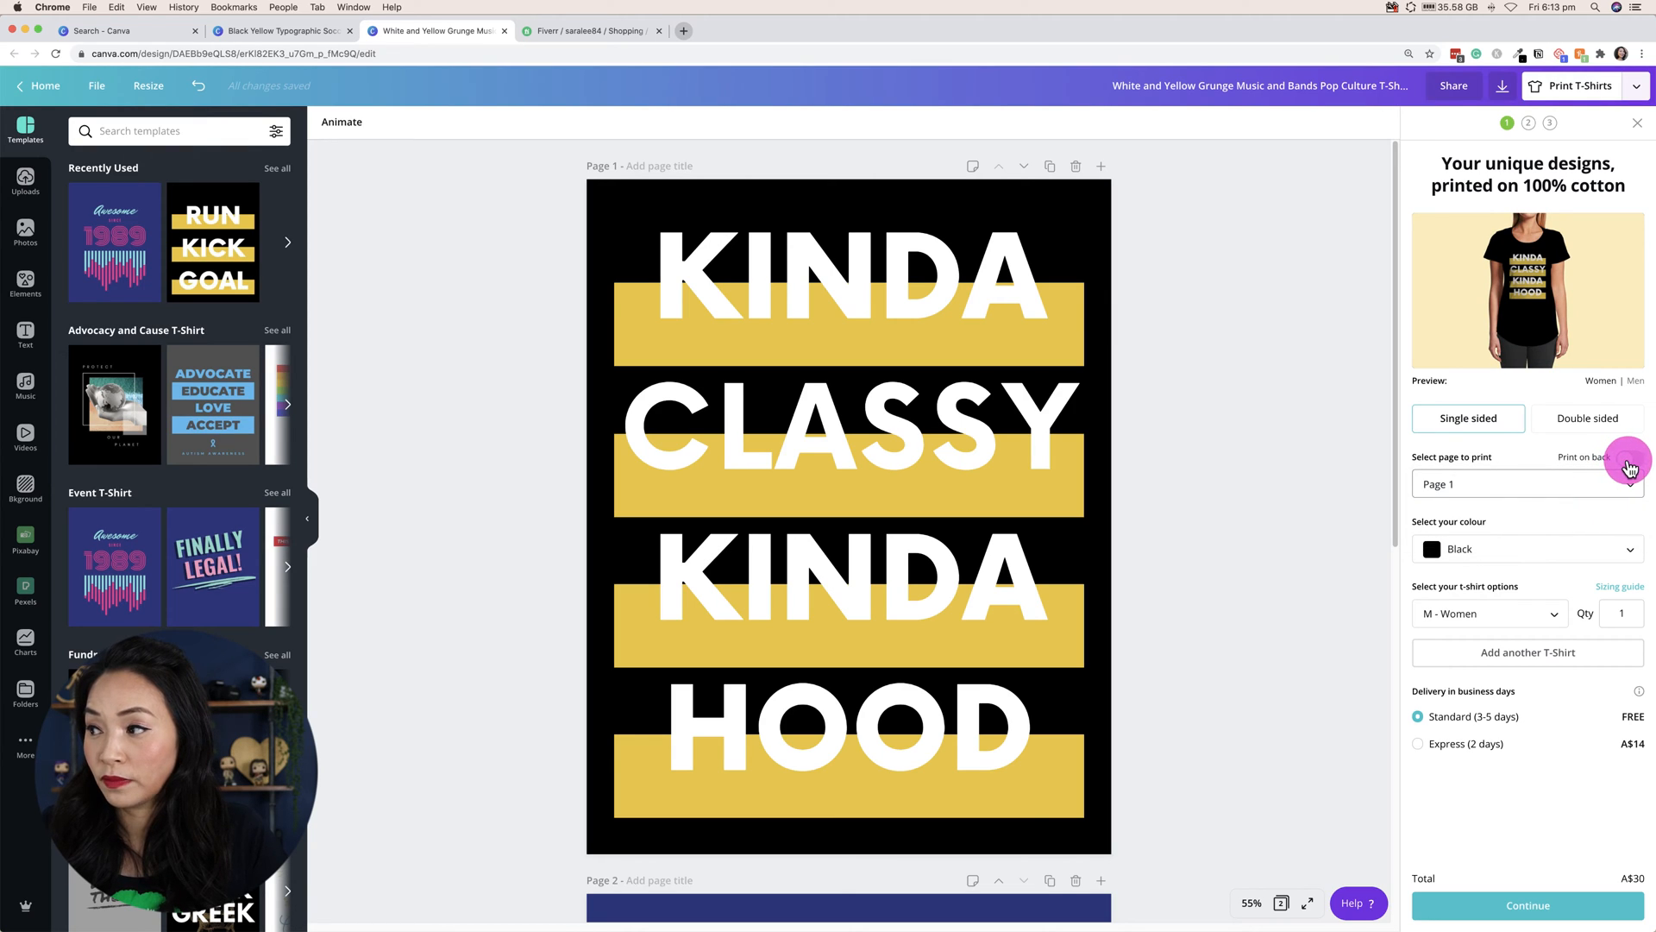
Turn on printing on the back and choose Page 2 as the page to print on the single-sided shirt
click(1627, 465)
click(1582, 482)
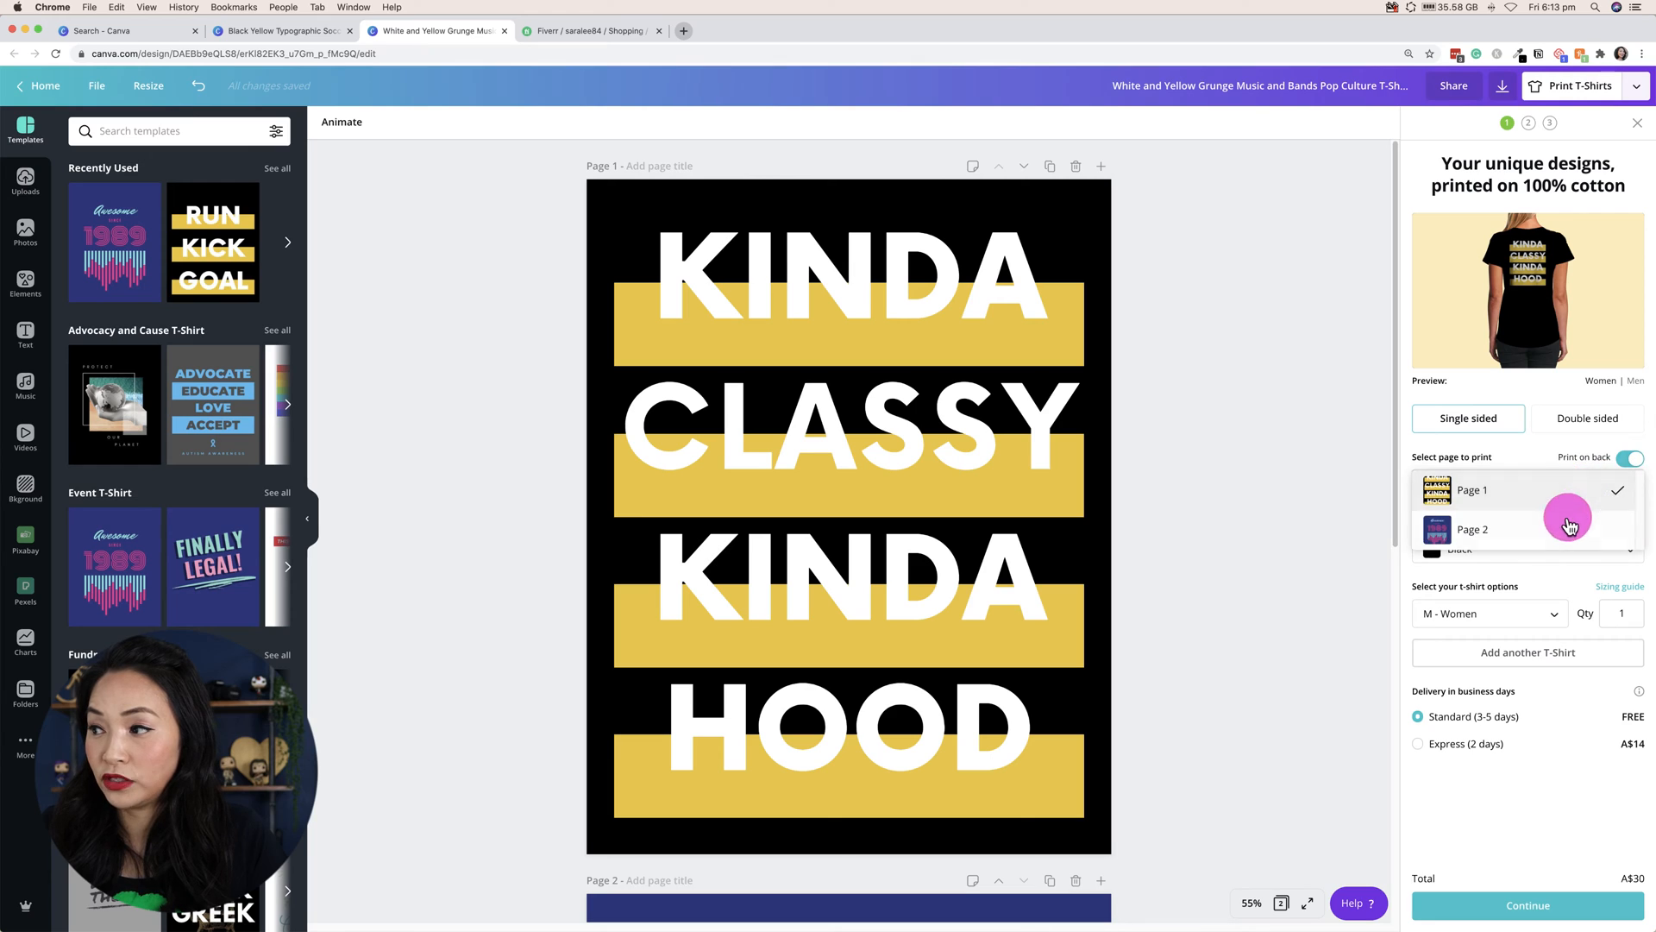
click(1565, 528)
scroll(1168, 660, down, 4)
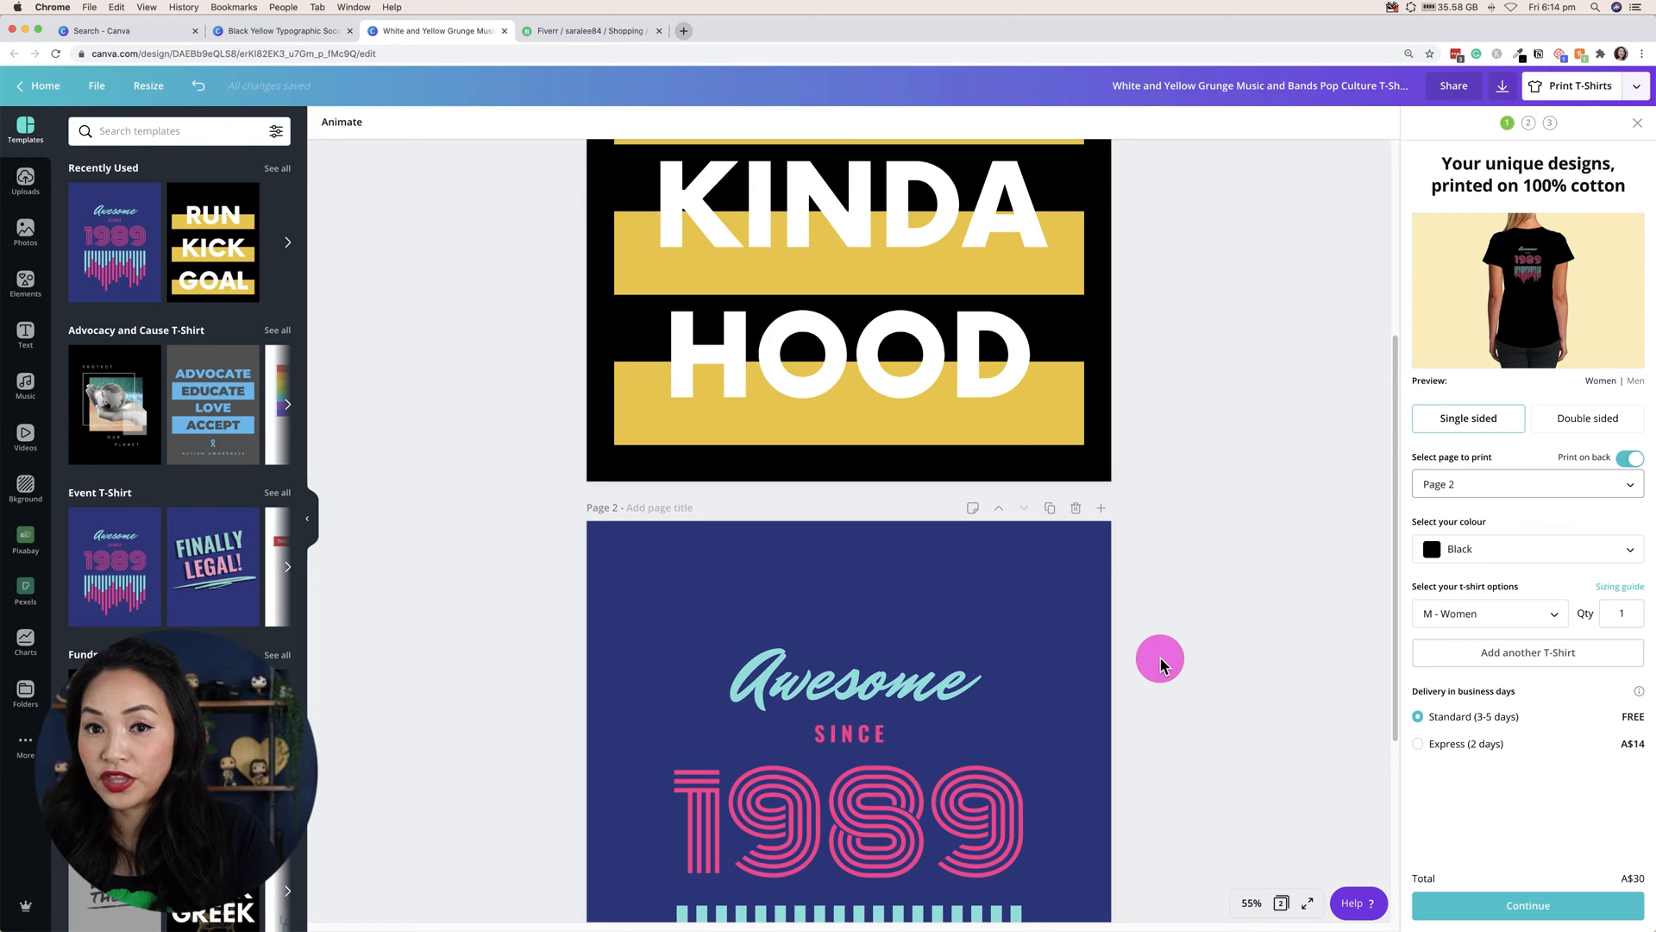
scroll(1161, 660, up, 4)
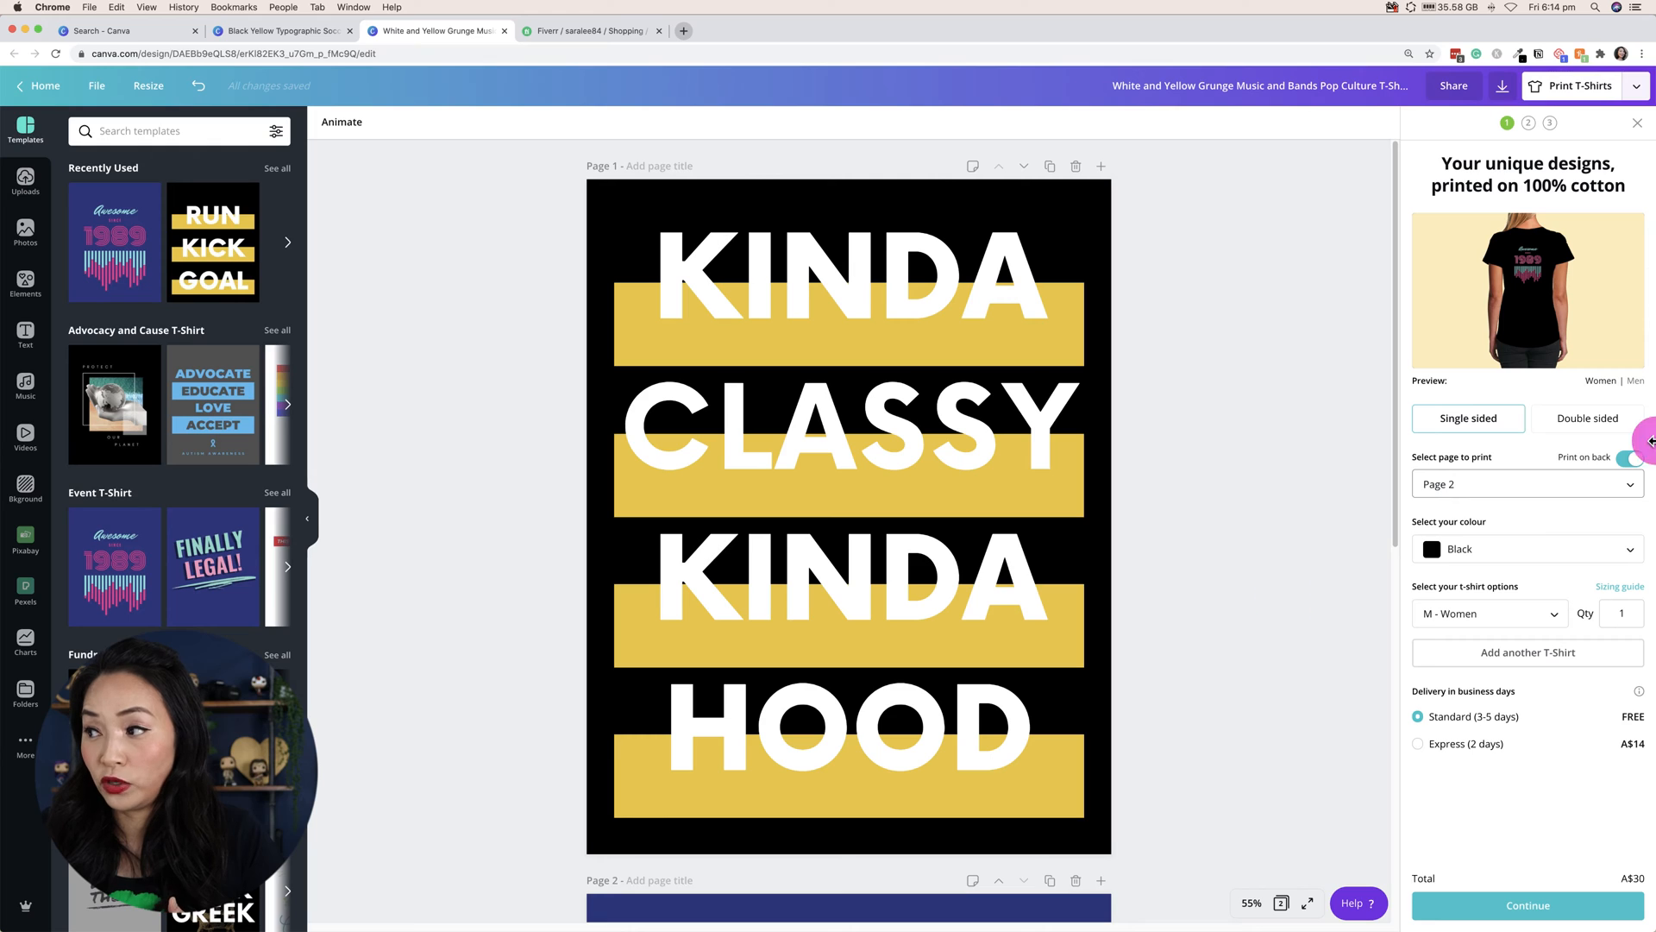
Compare single-sided and double-sided printing, and set the shirt to double sided with Page 1 on front and Page 2 on back
click(1574, 416)
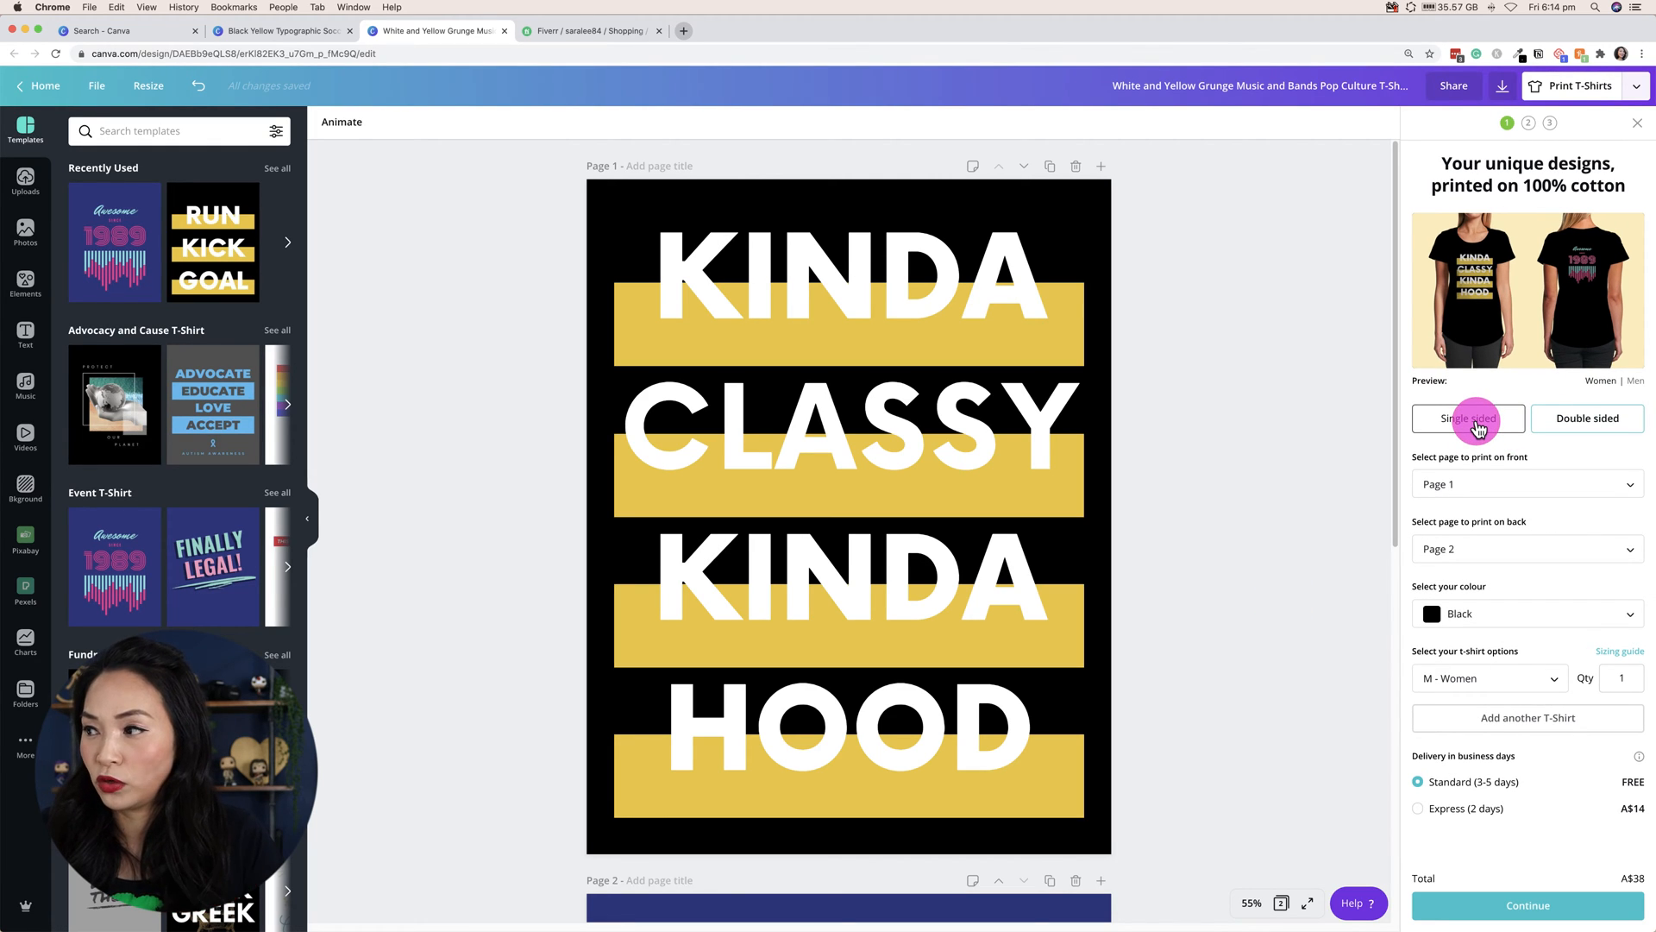
click(1476, 425)
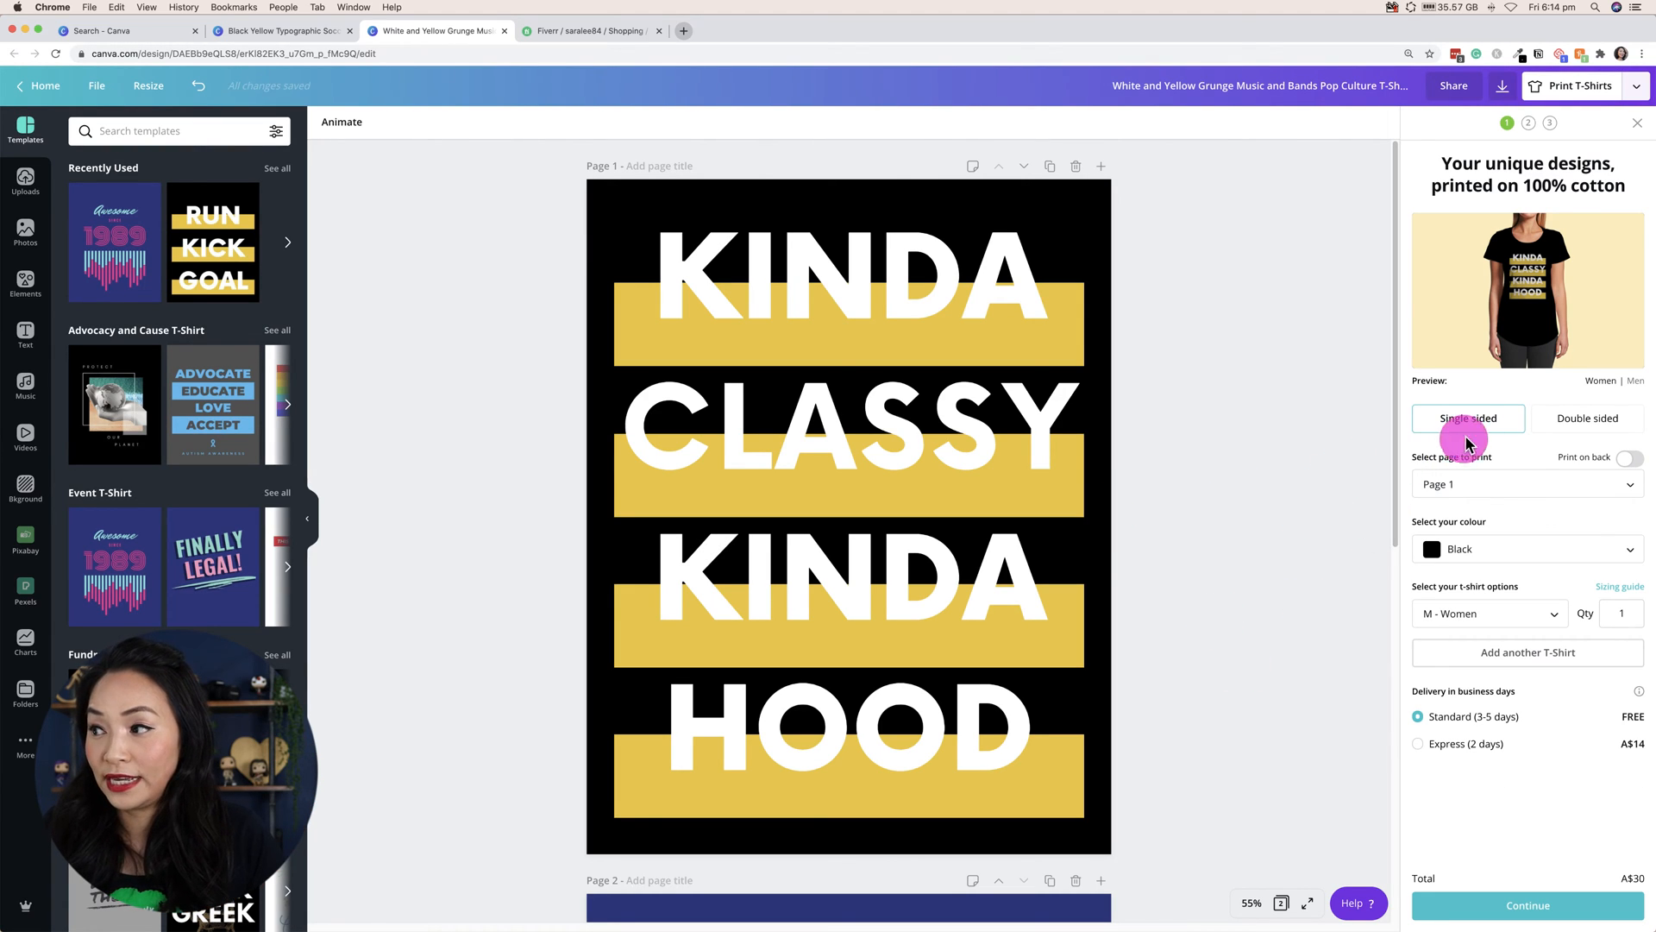
click(1603, 430)
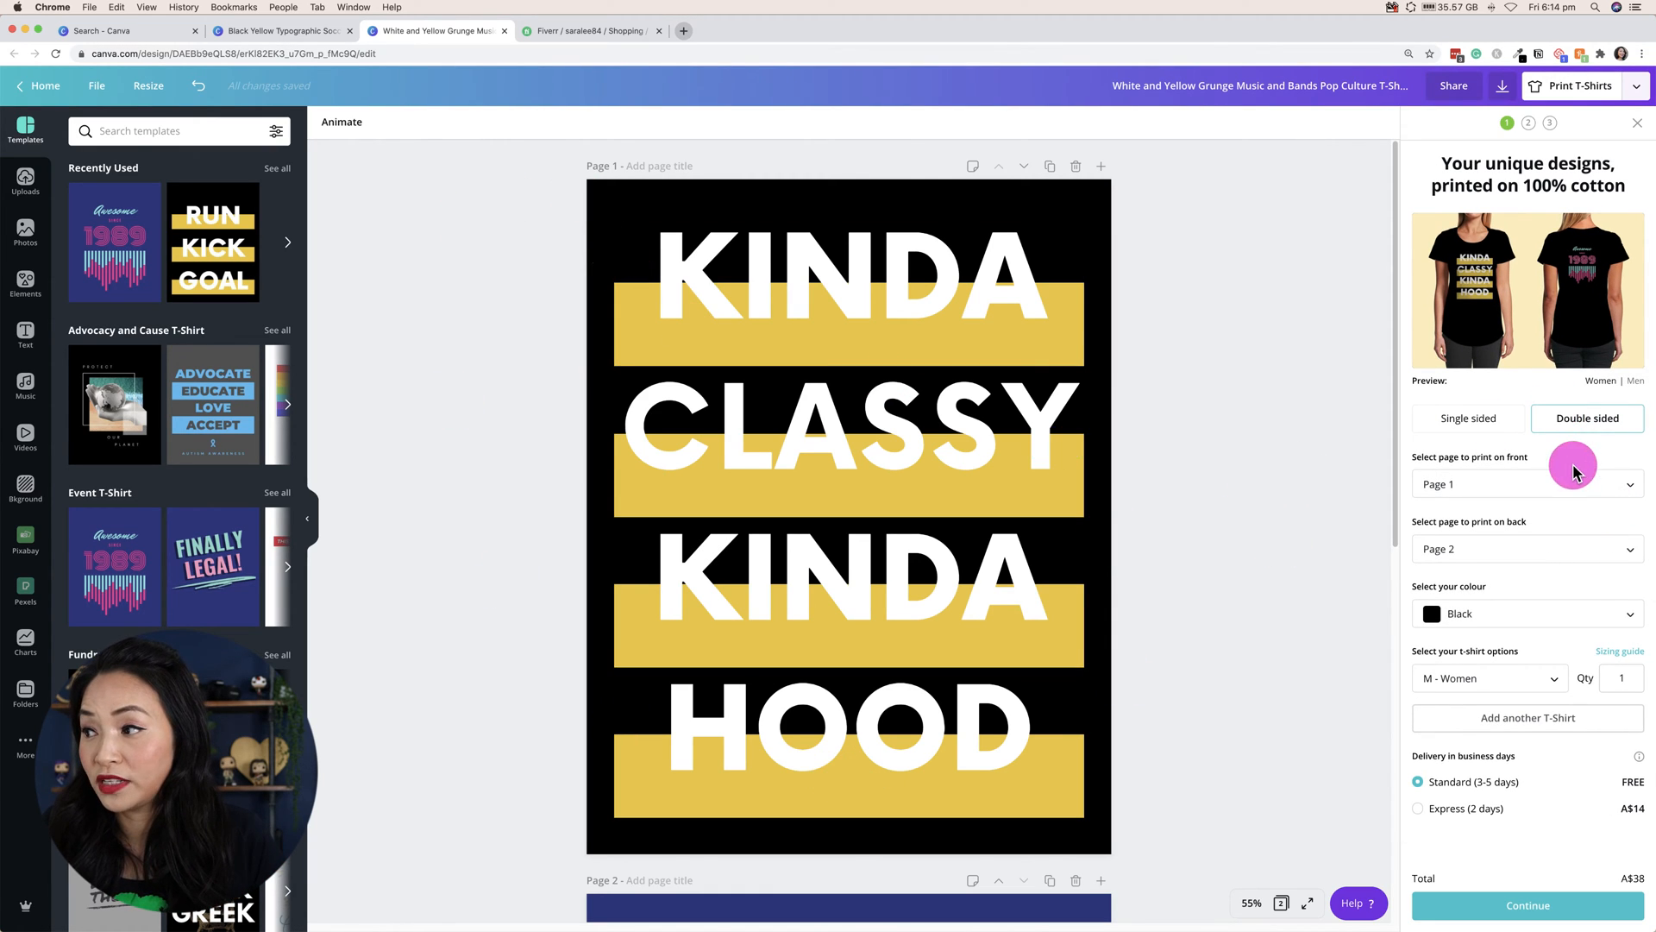
scroll(991, 647, down, 7)
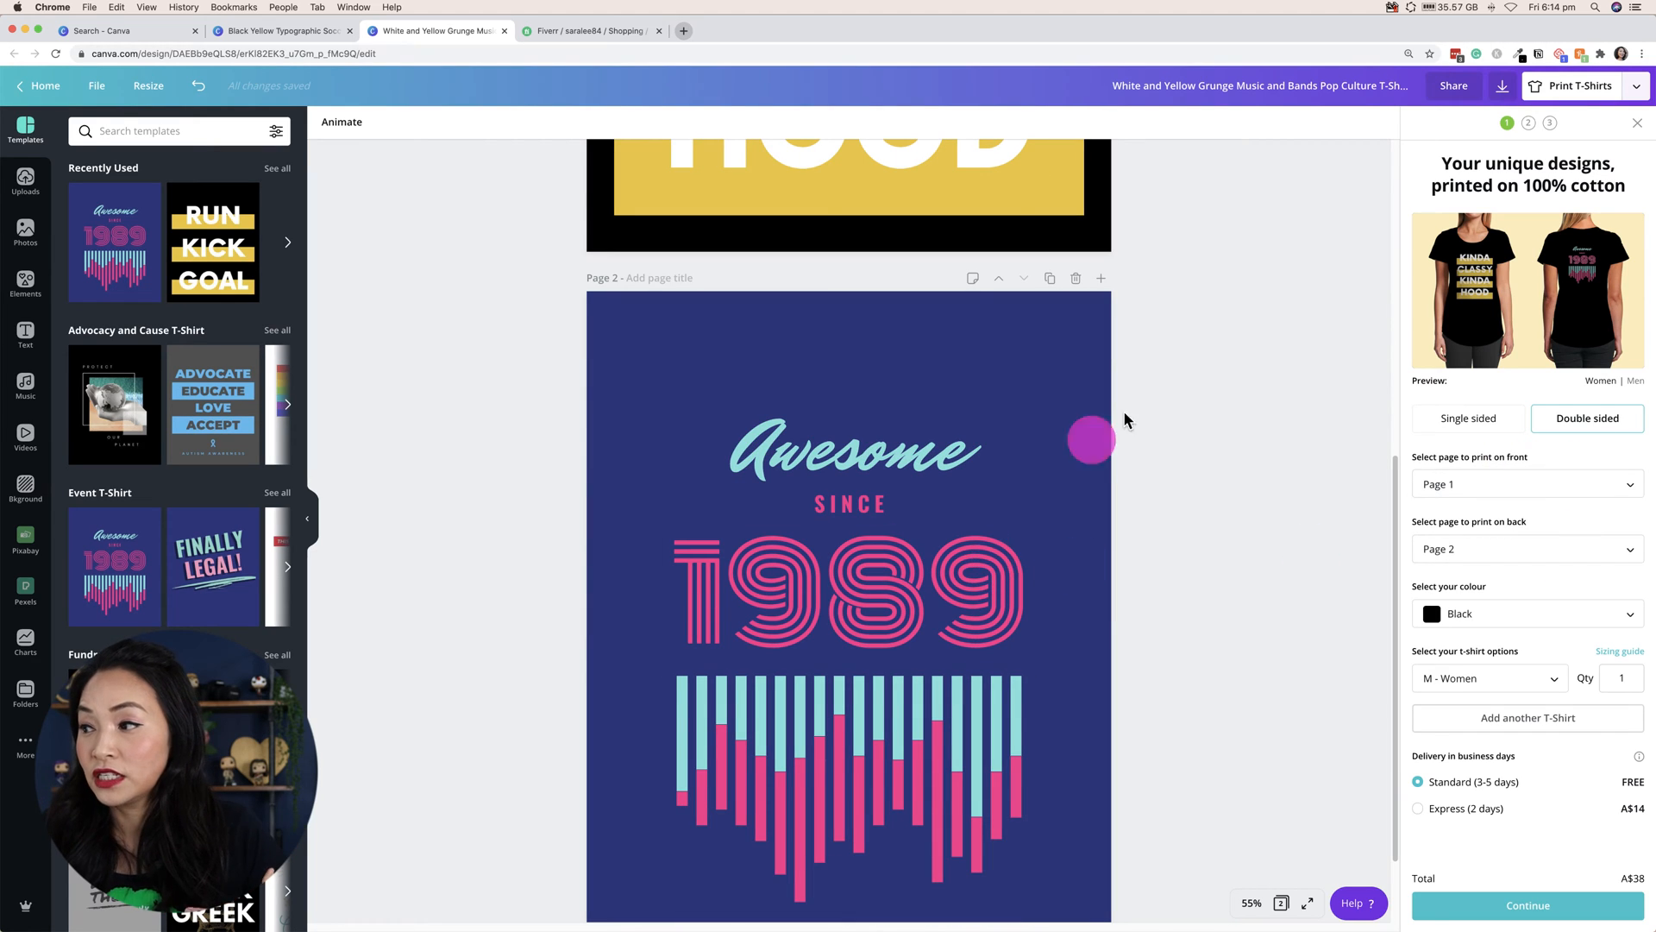
Look through the available shirt colours and the men's and women's sizes, keeping Black and M - Women
click(1534, 625)
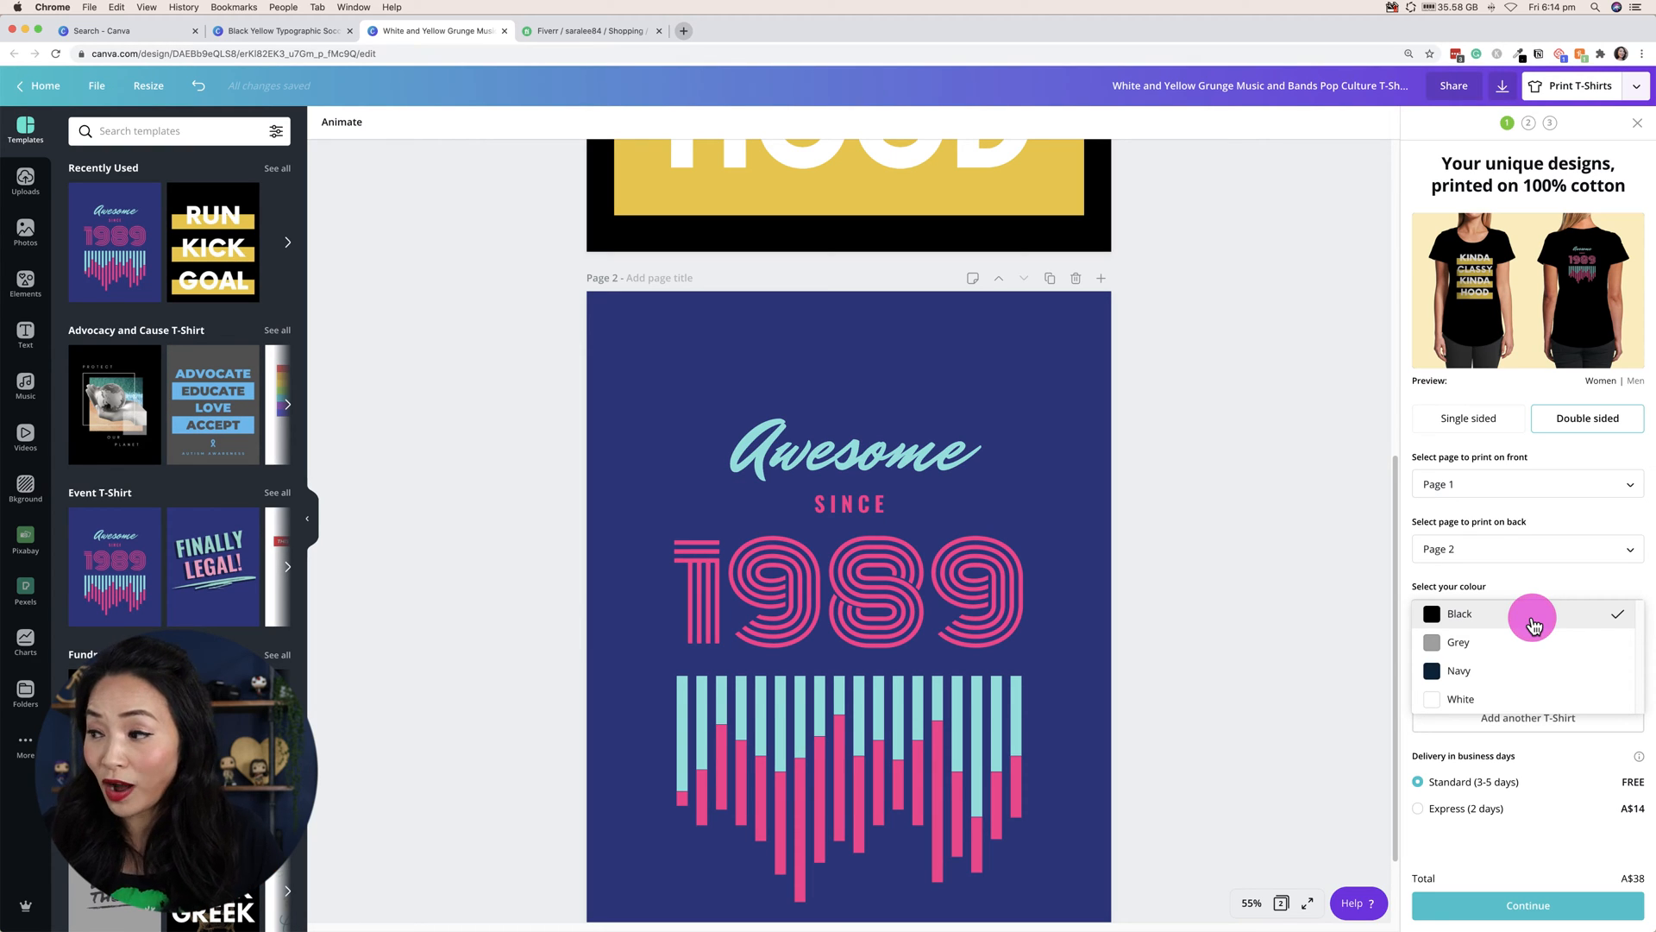
click(1532, 617)
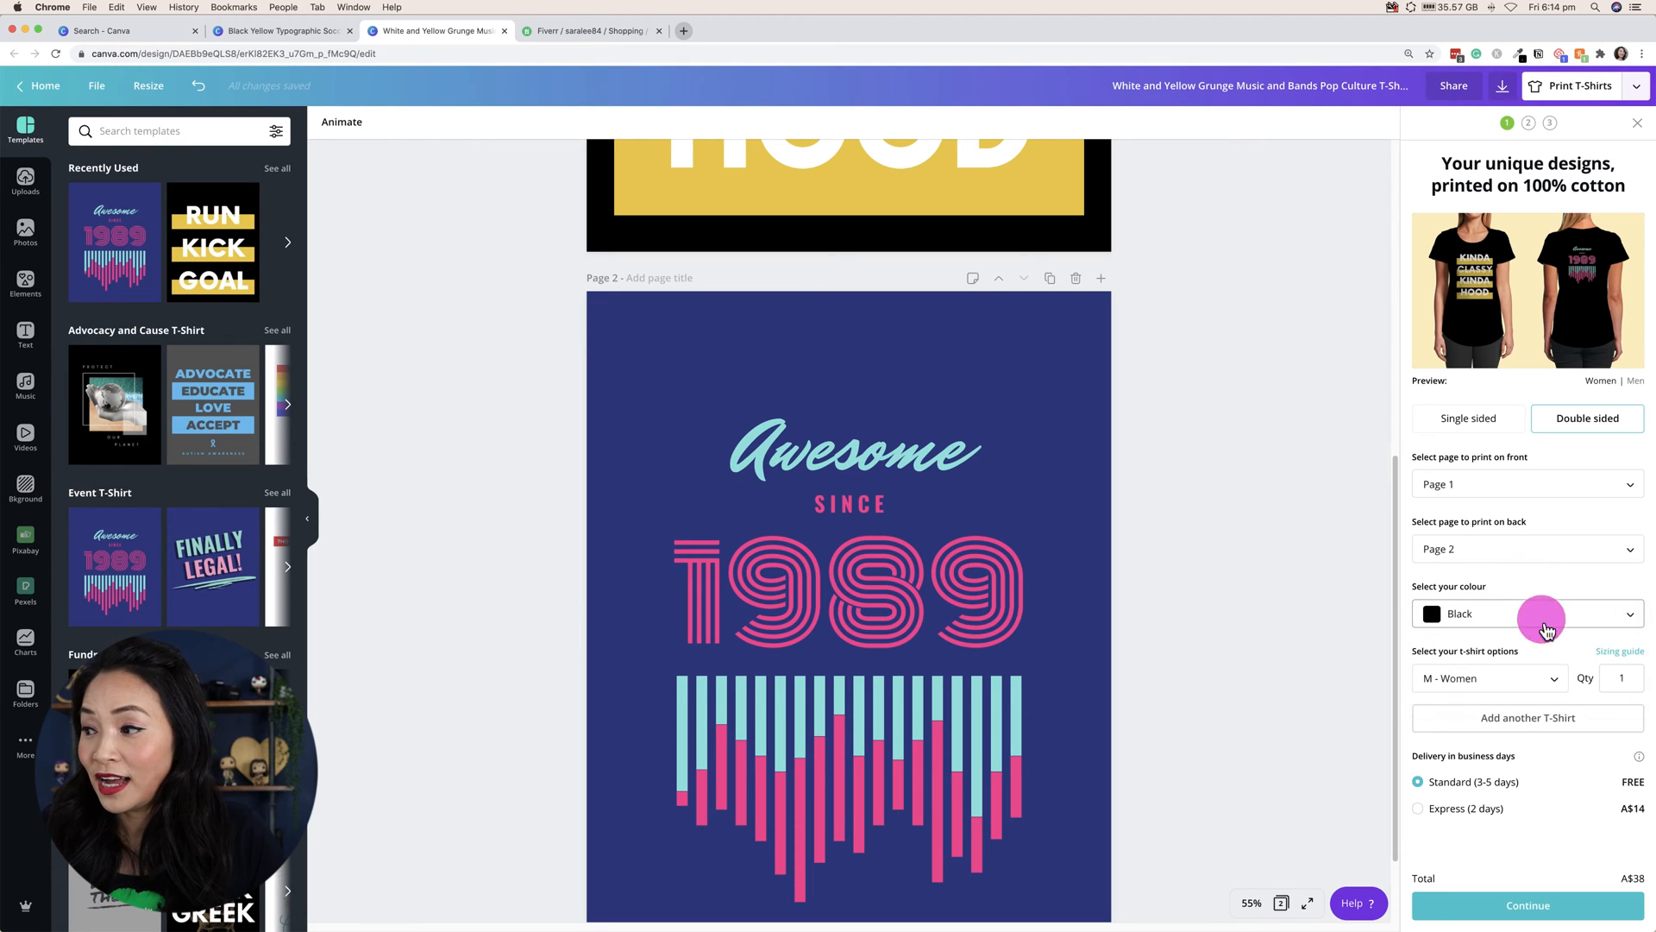
click(1560, 684)
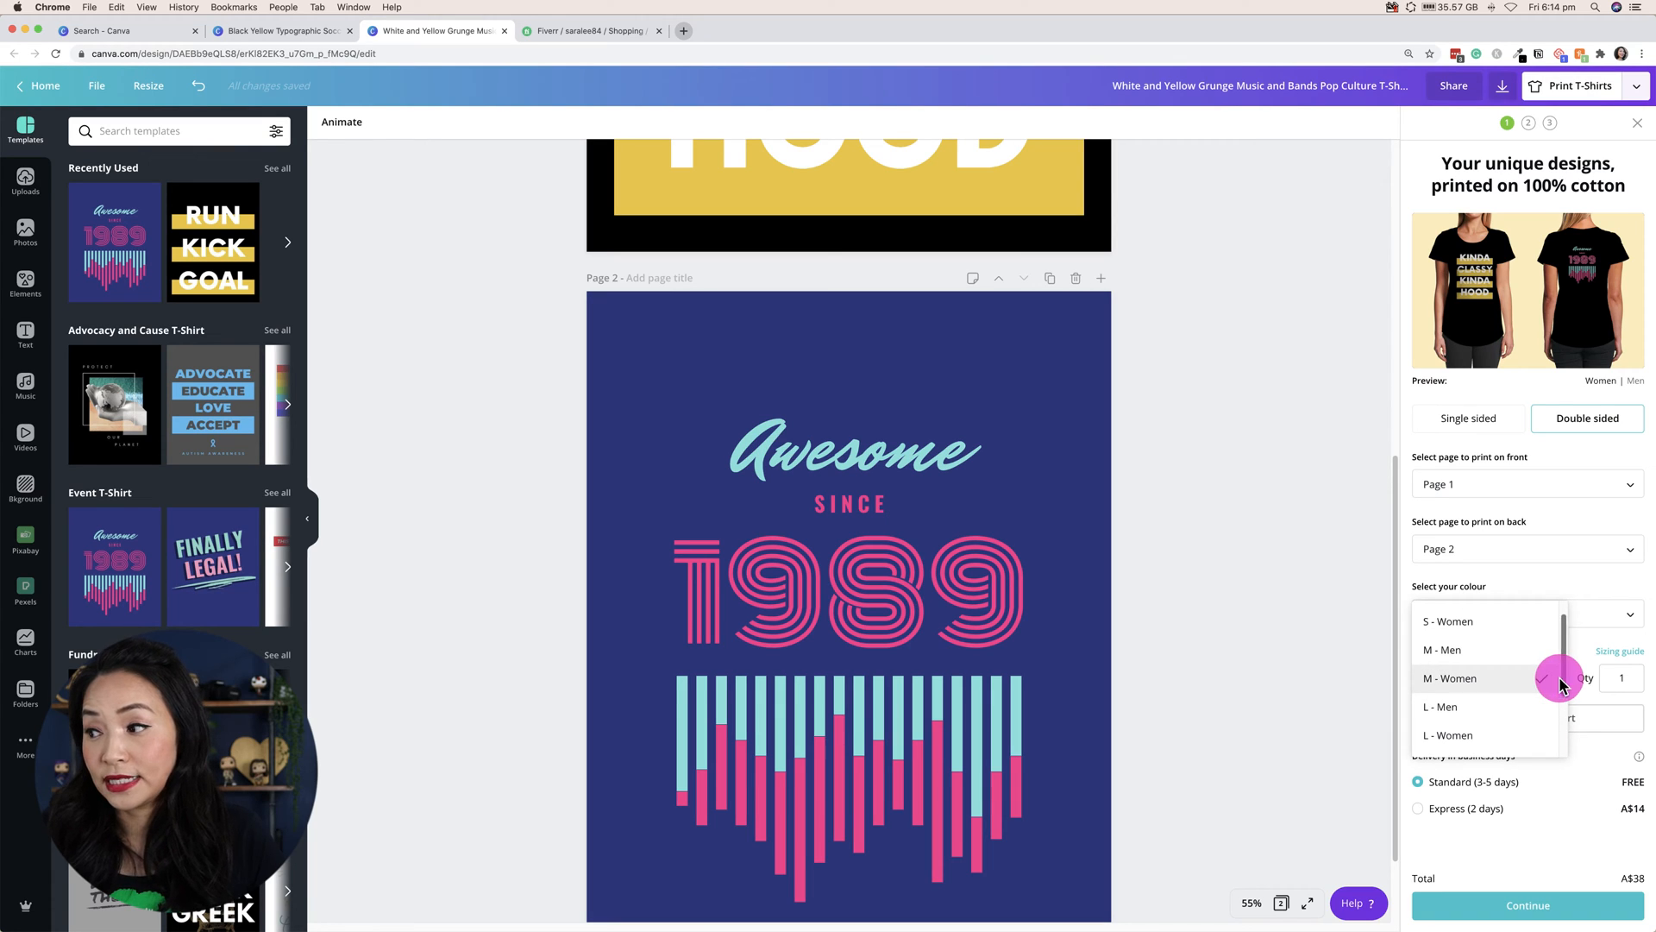
scroll(1544, 694, up, 2)
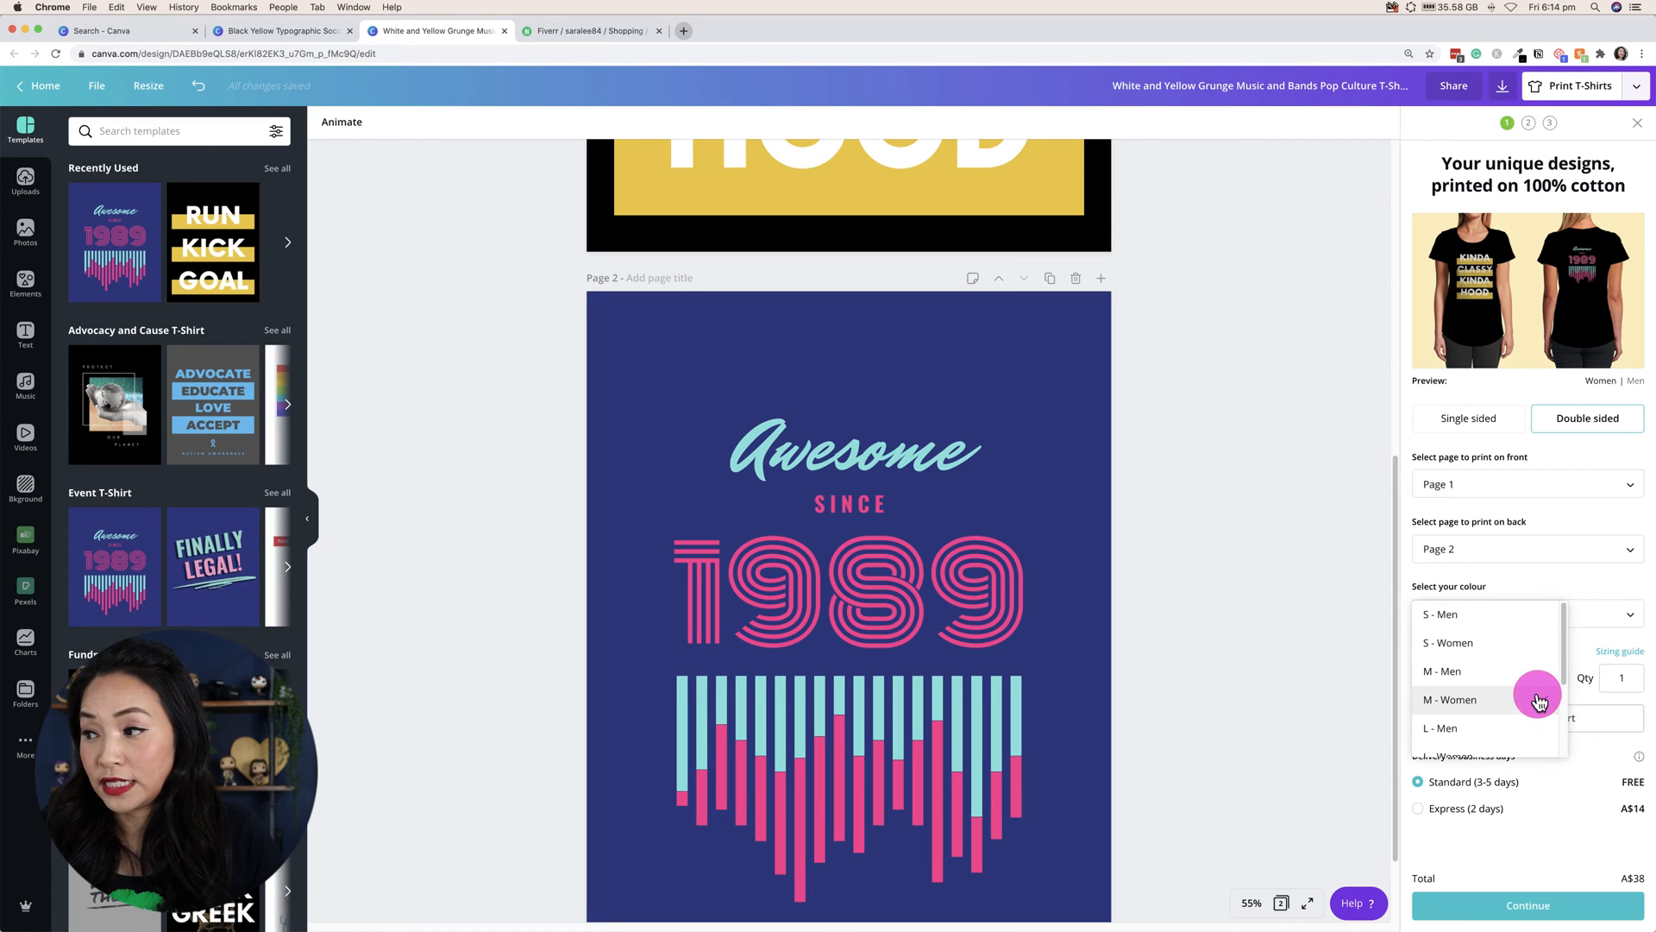
scroll(1539, 694, down, 3)
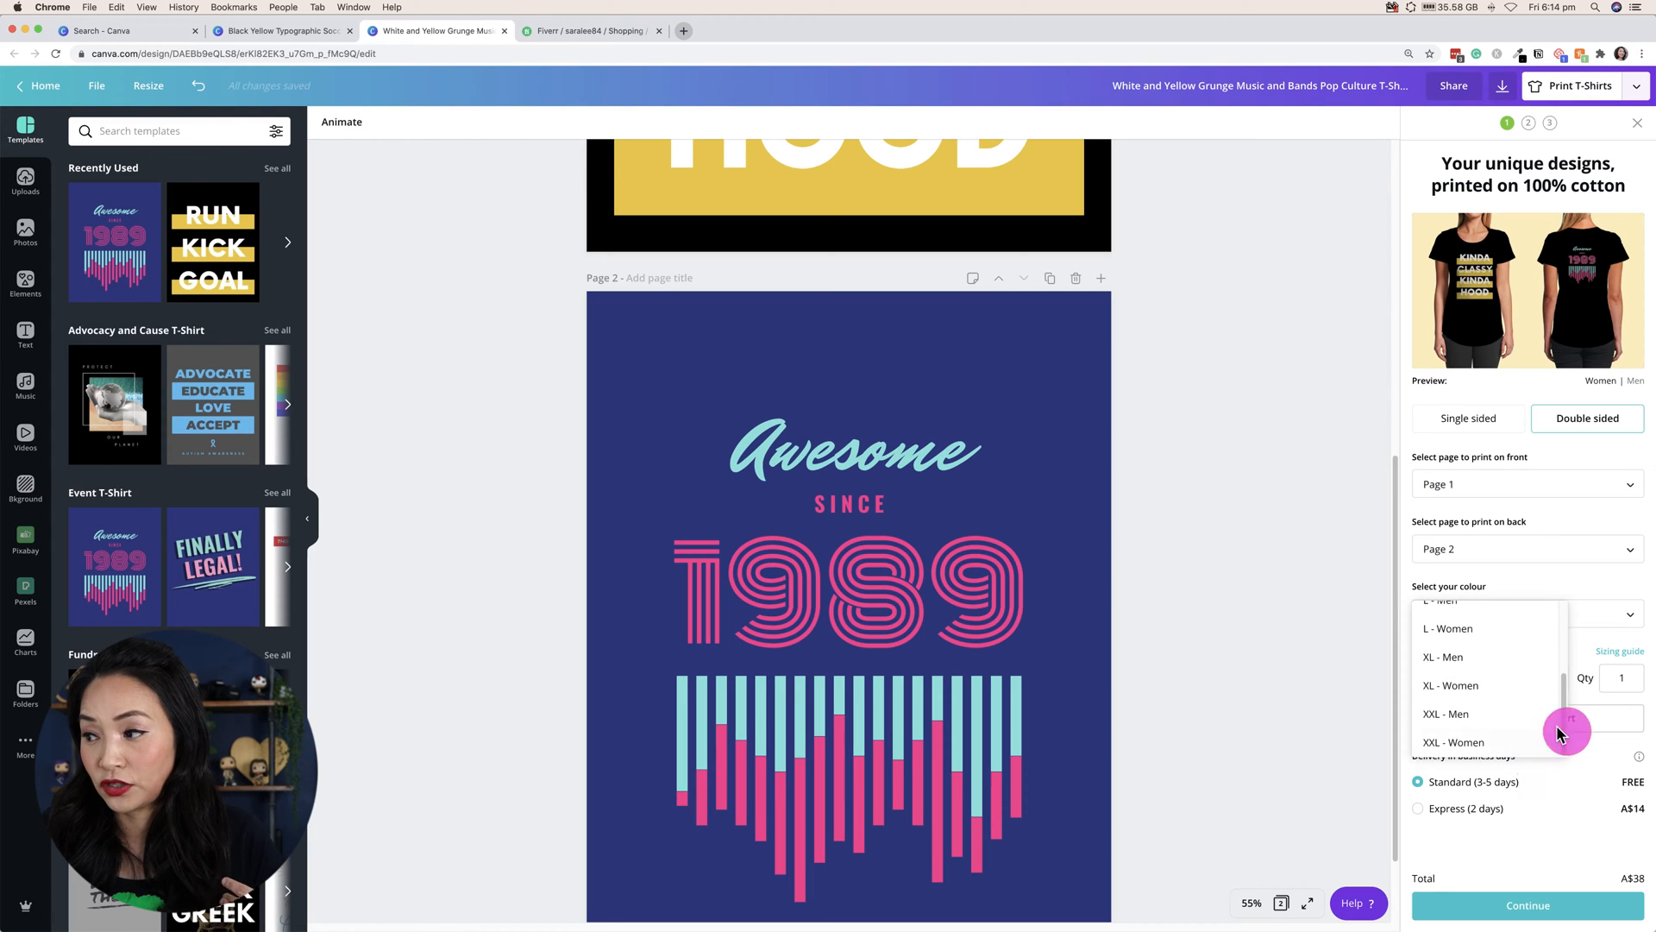
click(1593, 647)
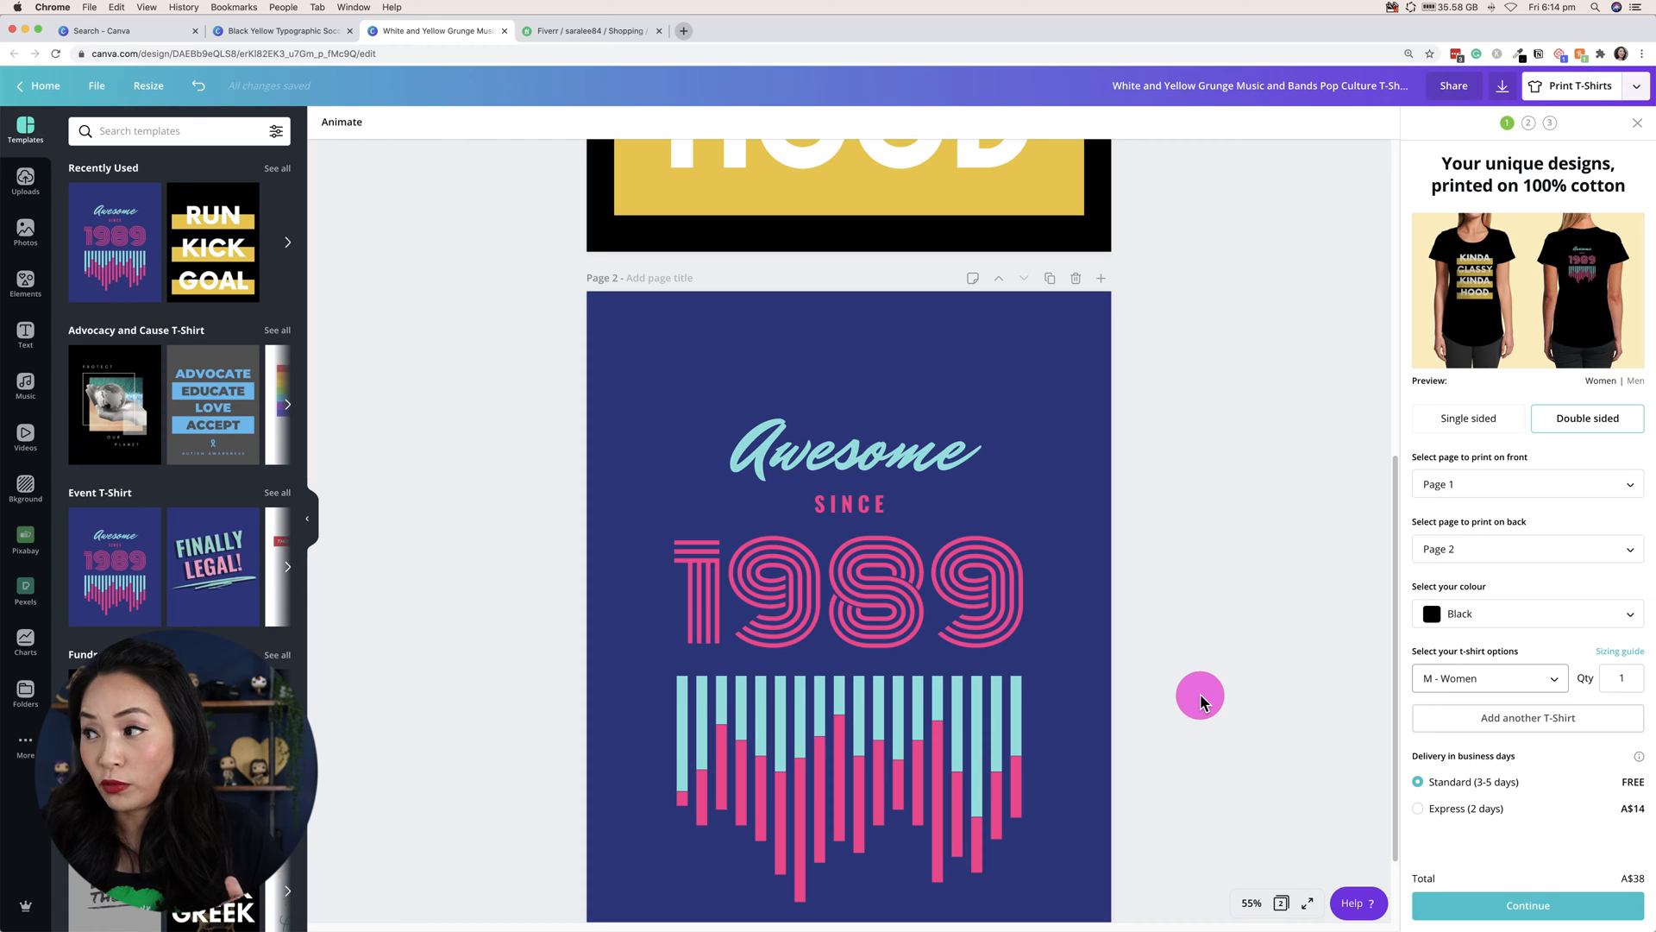
scroll(1199, 693, up, 8)
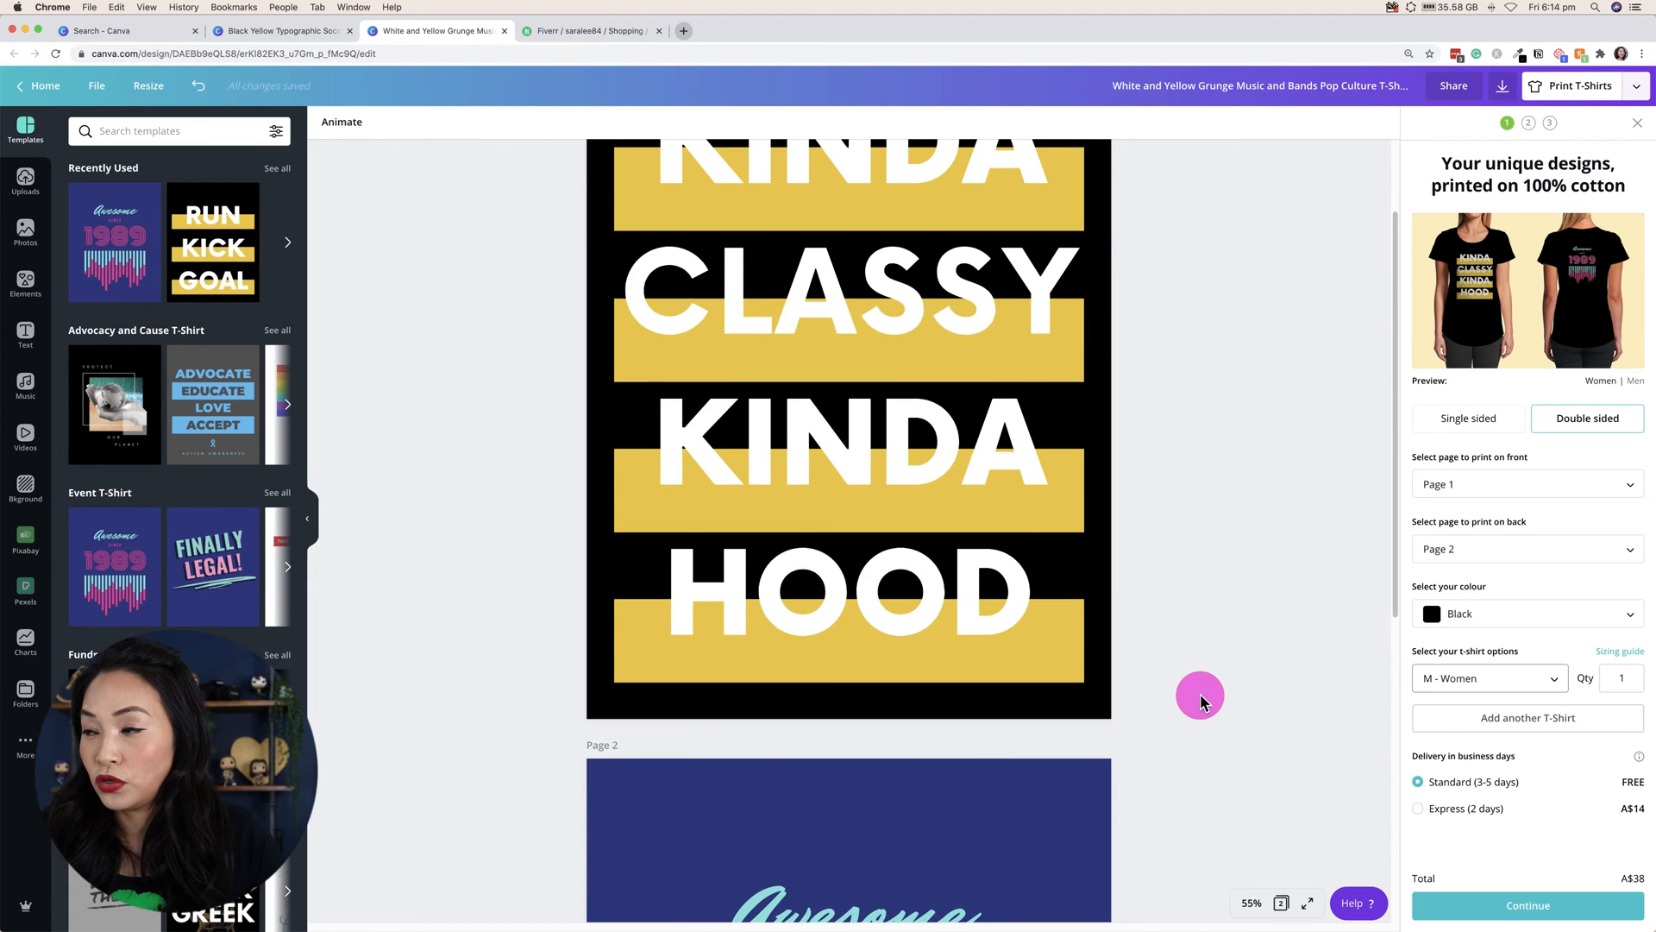
Delete the Awesome Since 1989 page and compare single-sided with double-sided printing, ending on Single sided
scroll(1199, 695, down, 9)
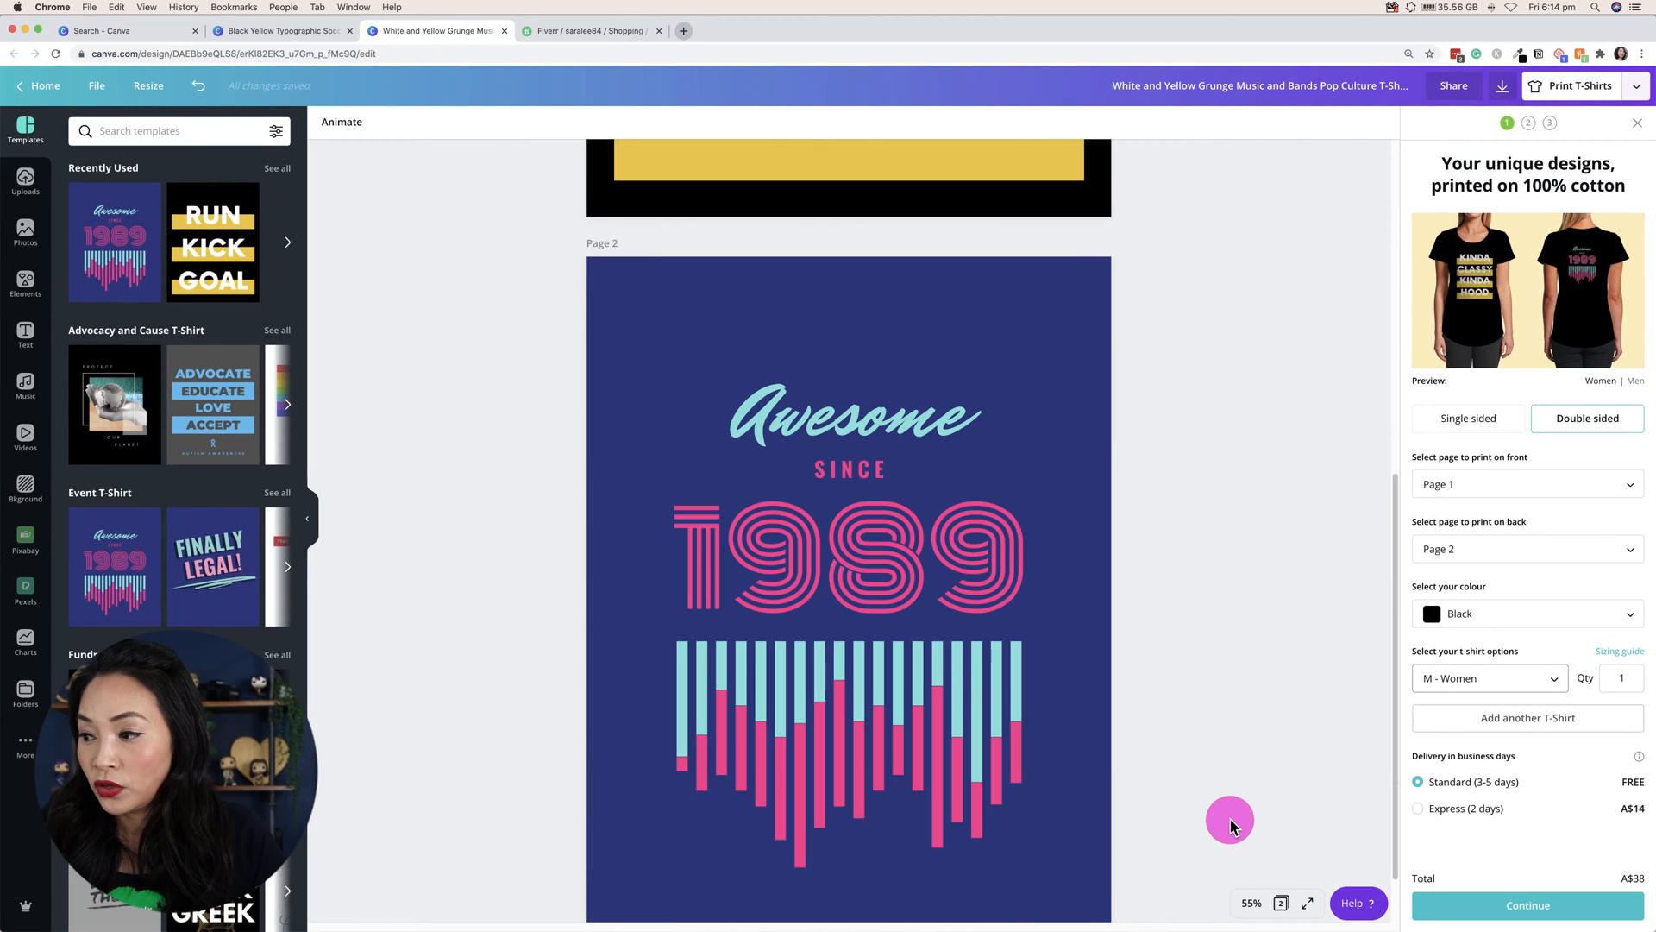
click(1075, 165)
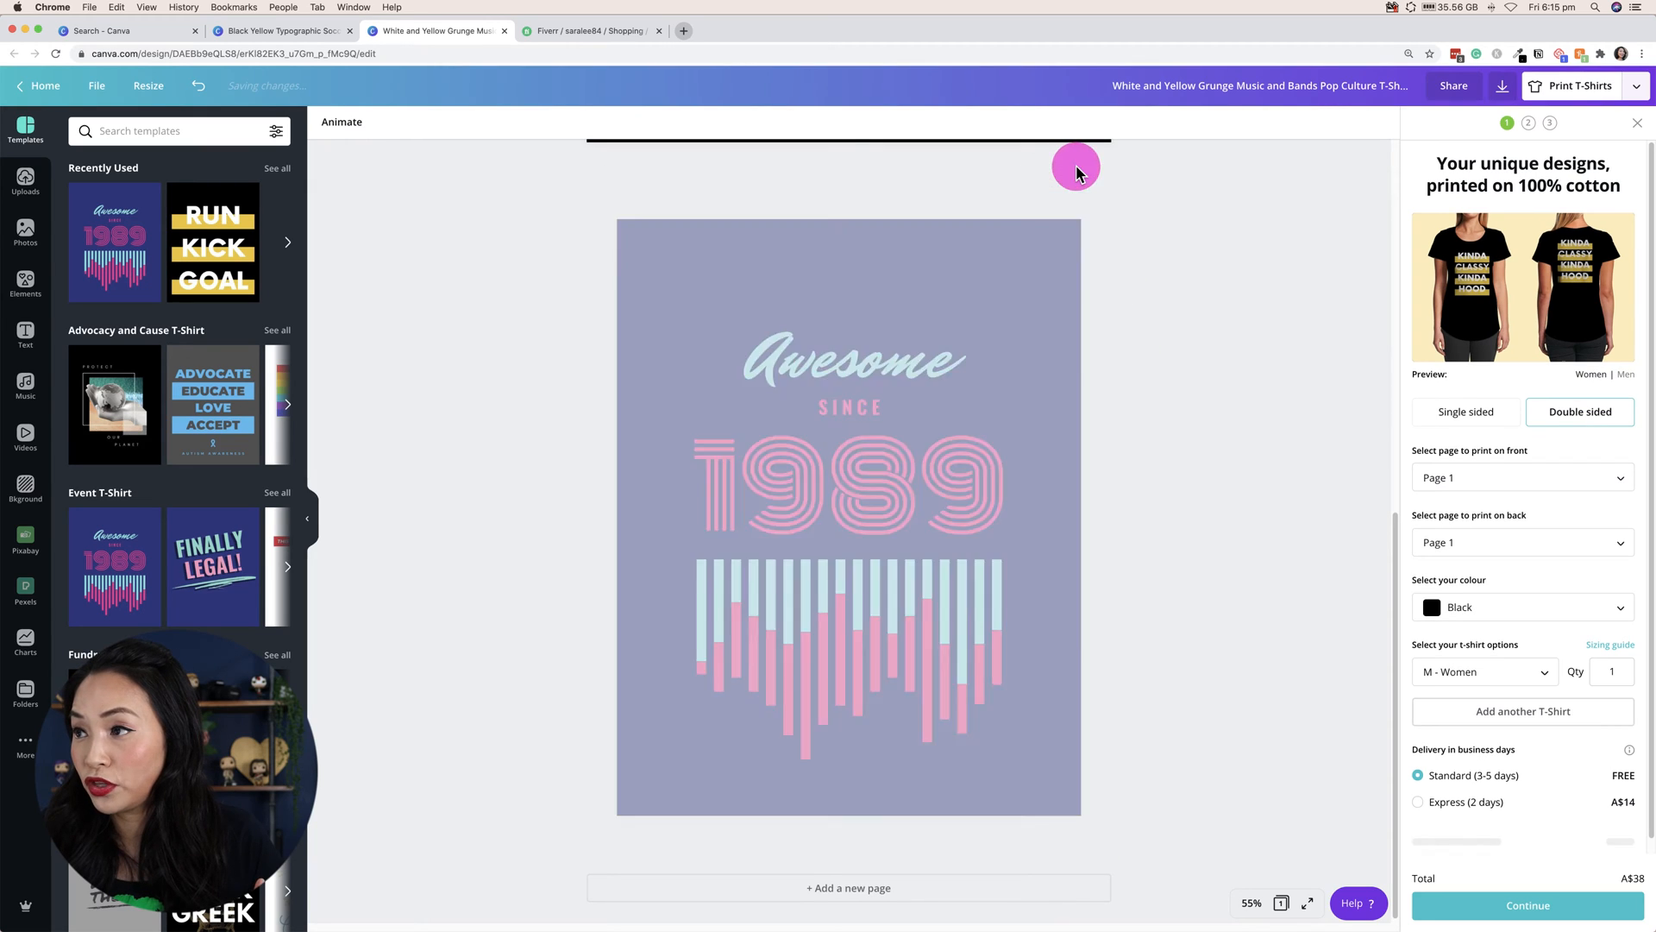
click(1442, 418)
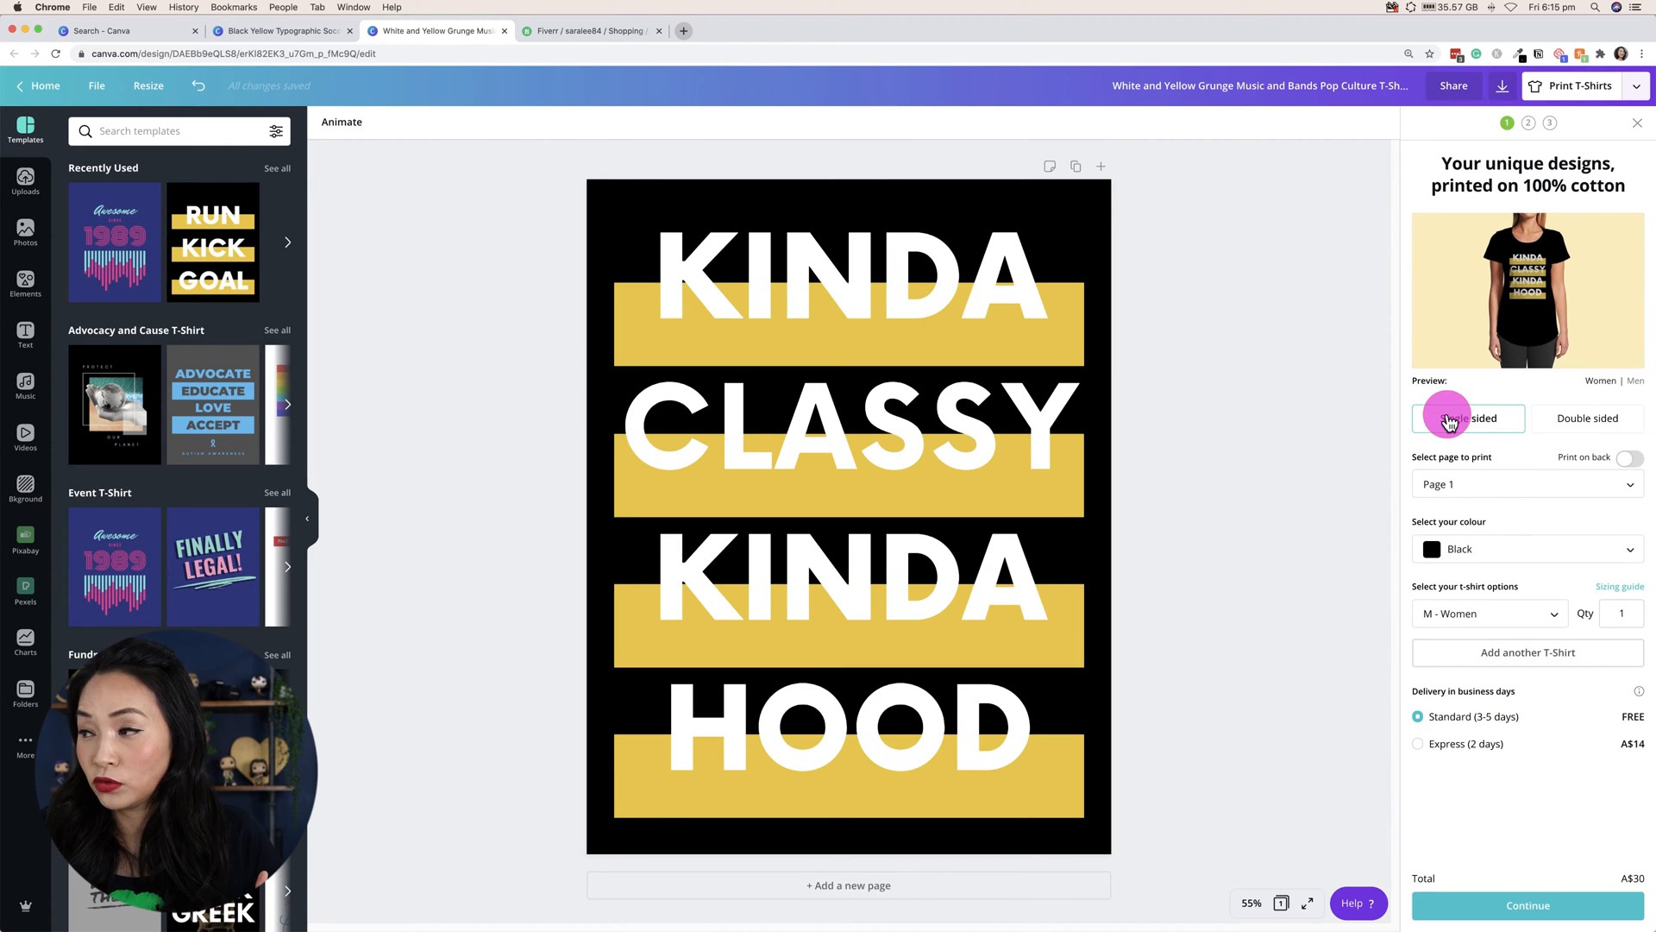
click(1553, 421)
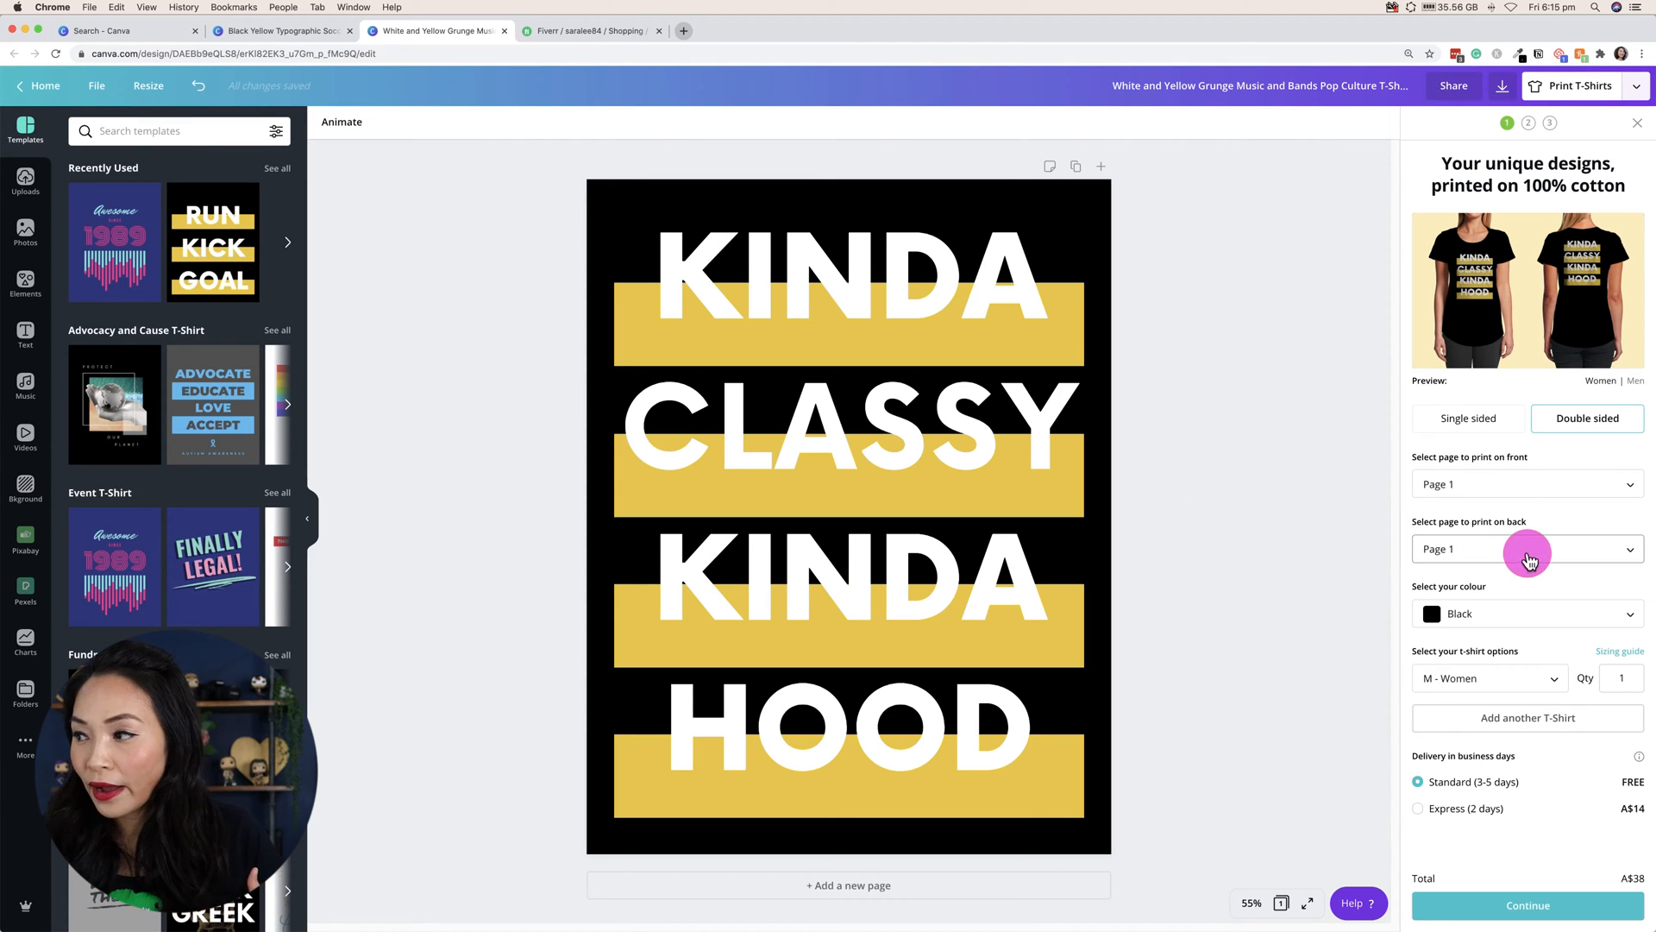
click(1463, 421)
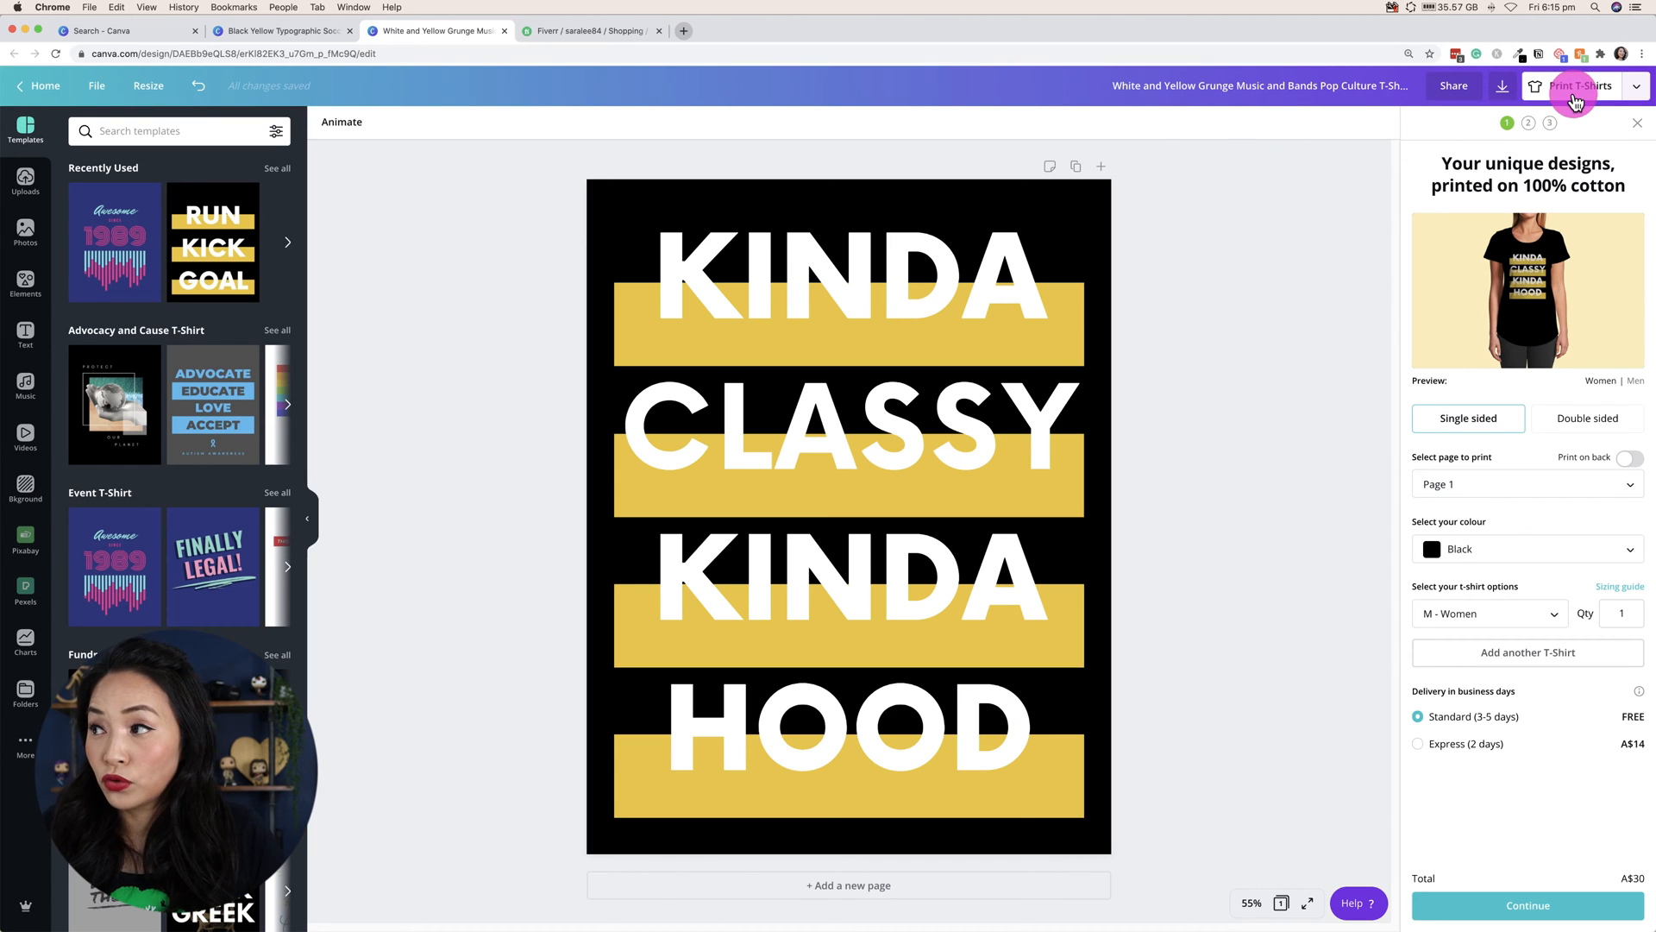
Continue the T-shirt order to the shipping details, and close the order without completing it
click(1485, 905)
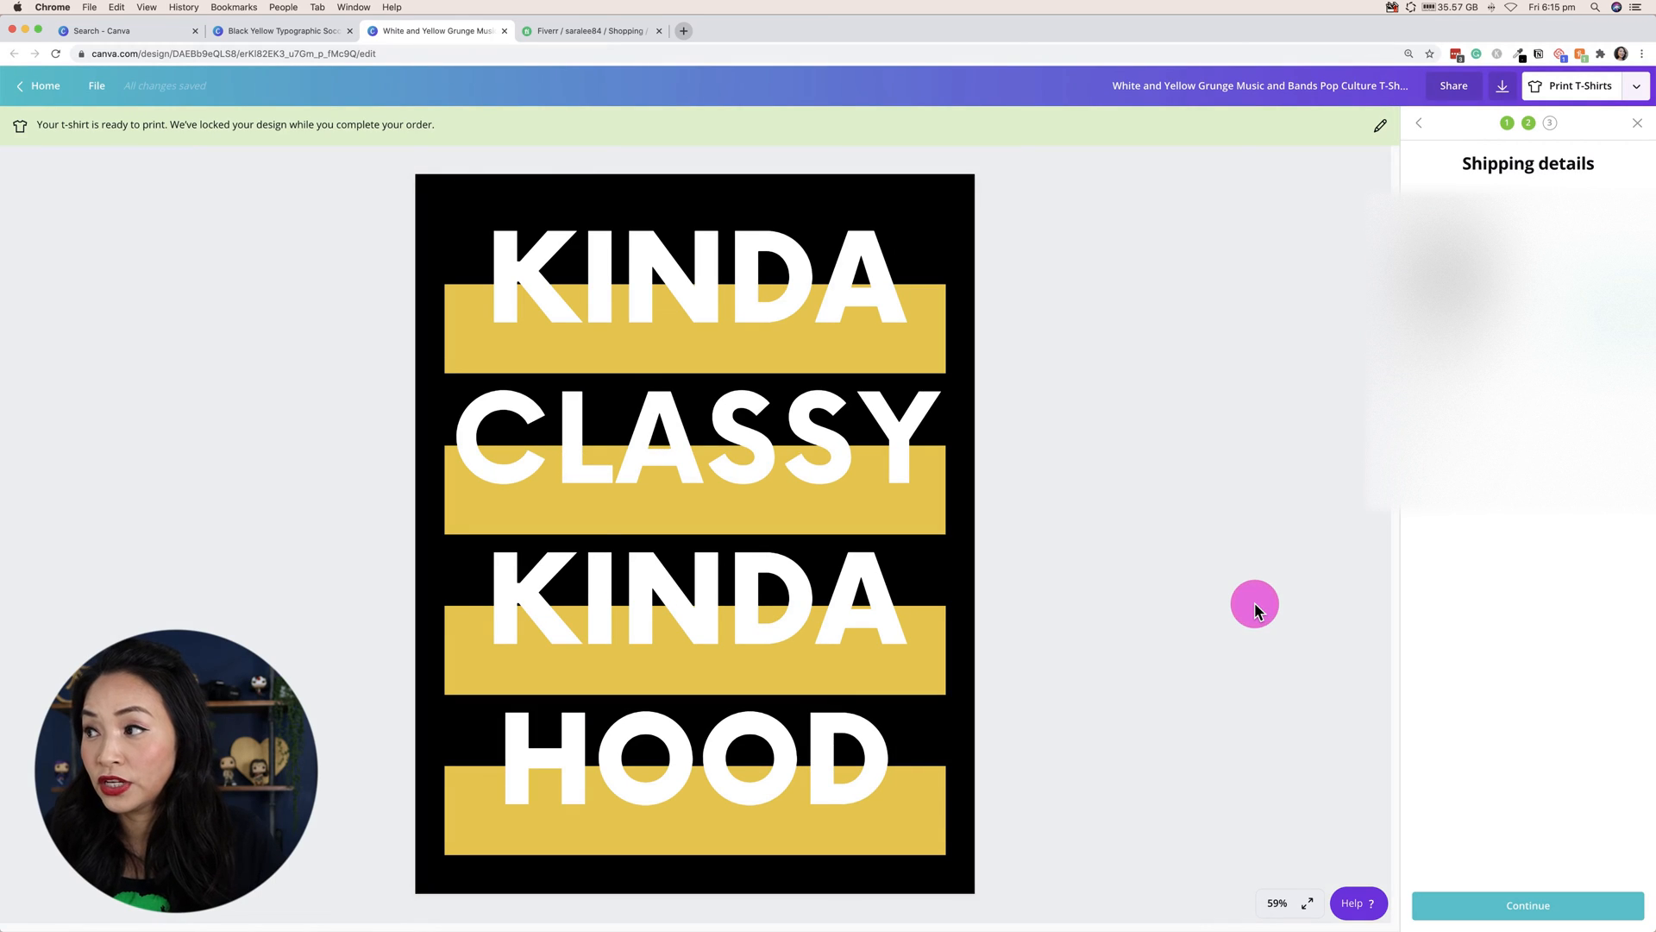
click(1637, 123)
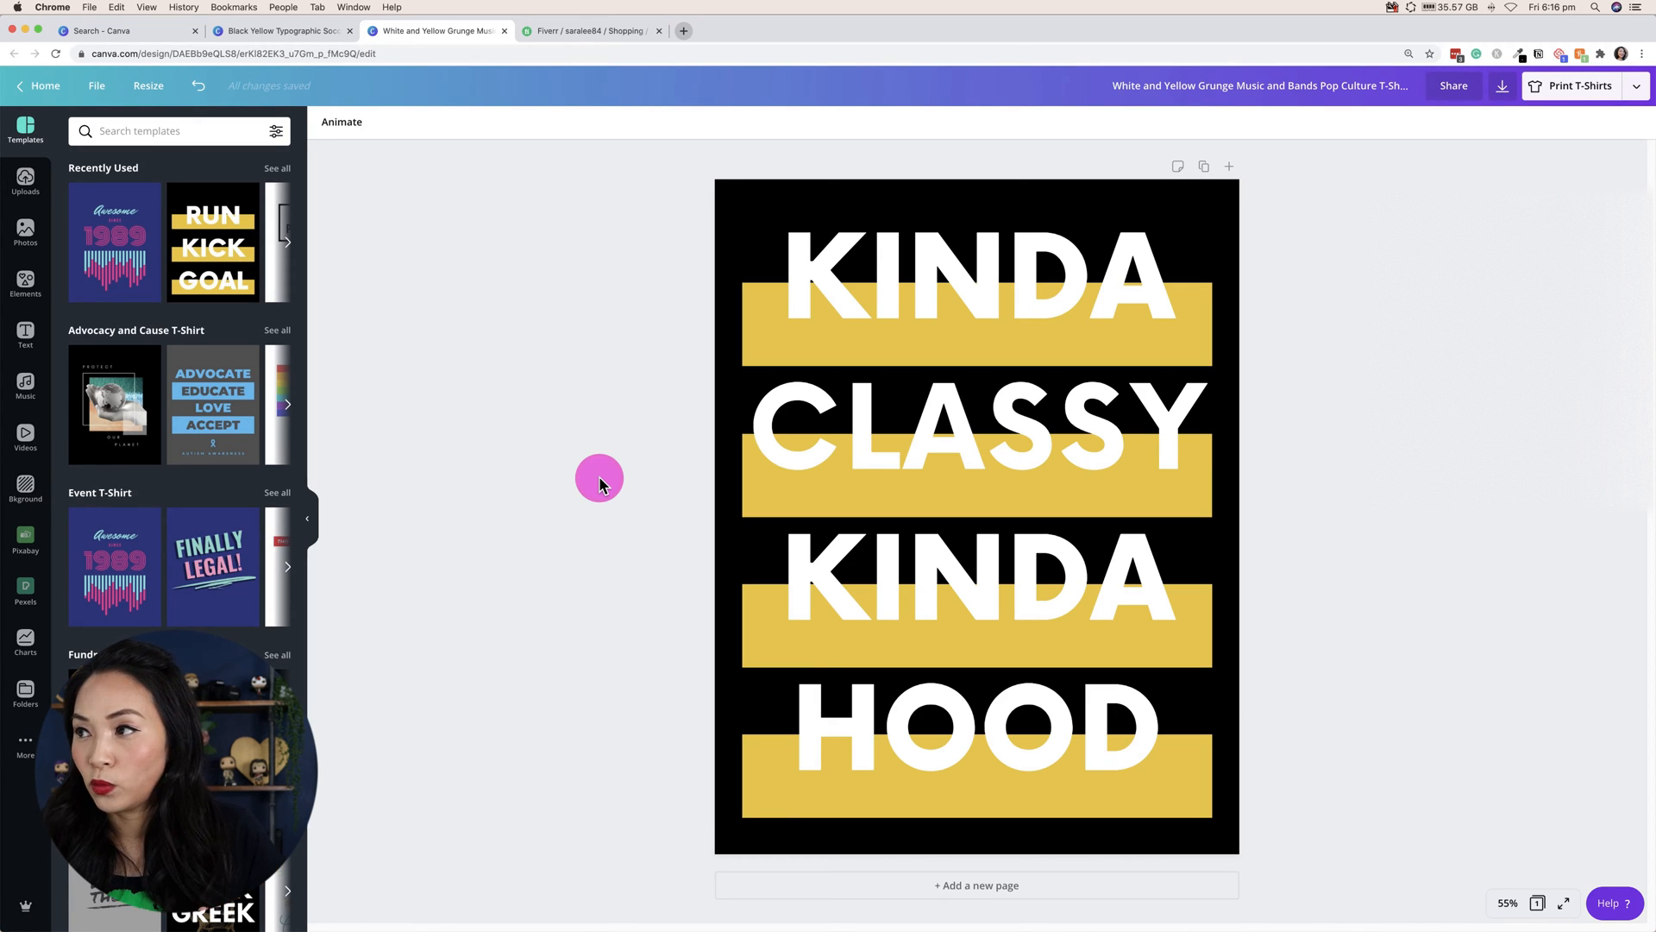
Add a new blank page after the Kinda Classy Kinda Hood design and delete that design's page
click(1011, 888)
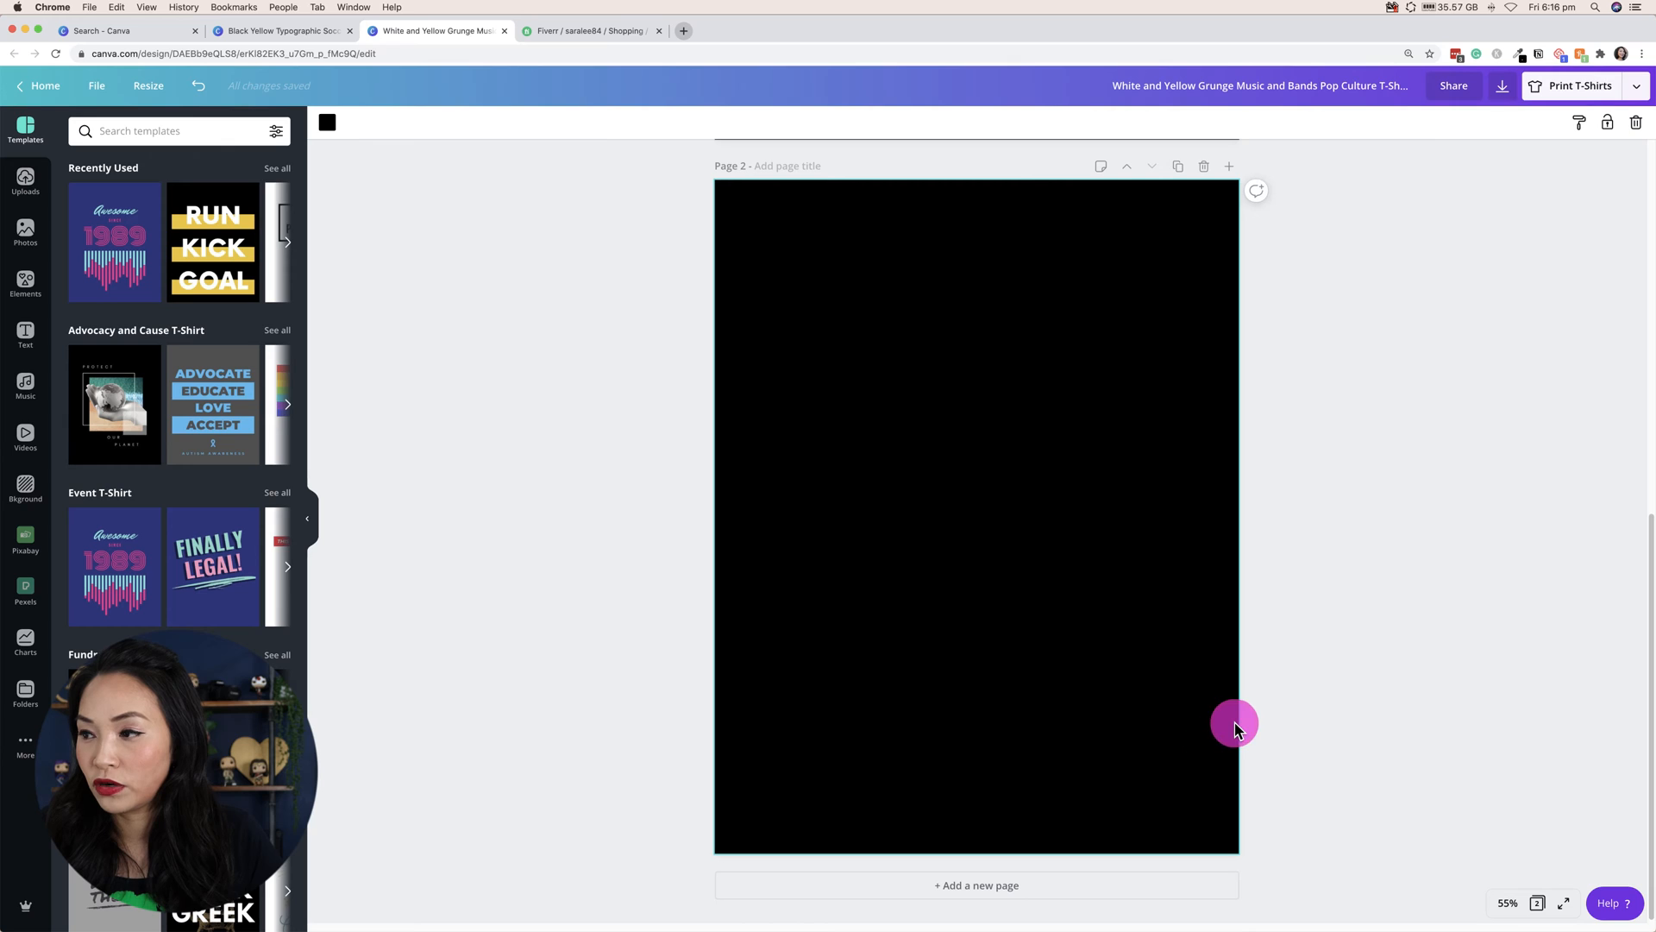
scroll(1305, 366, up, 5)
click(1204, 167)
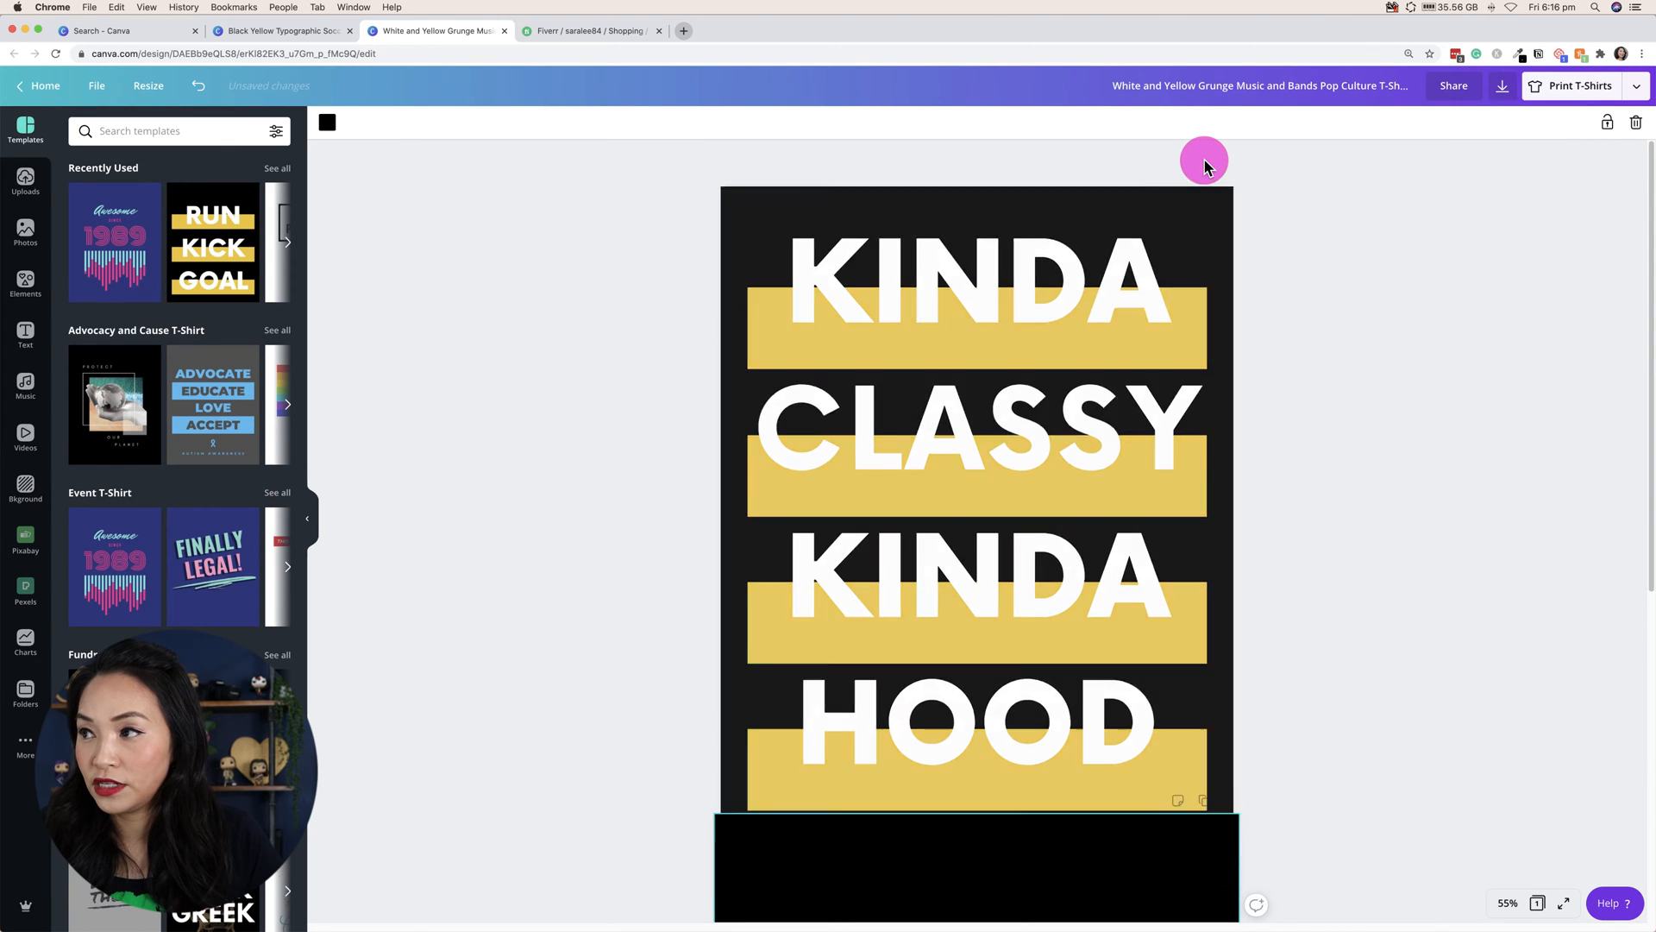
Switch to Fiverr to view the Square Root tree T-shirt mockup, and return to the Canva design
click(559, 38)
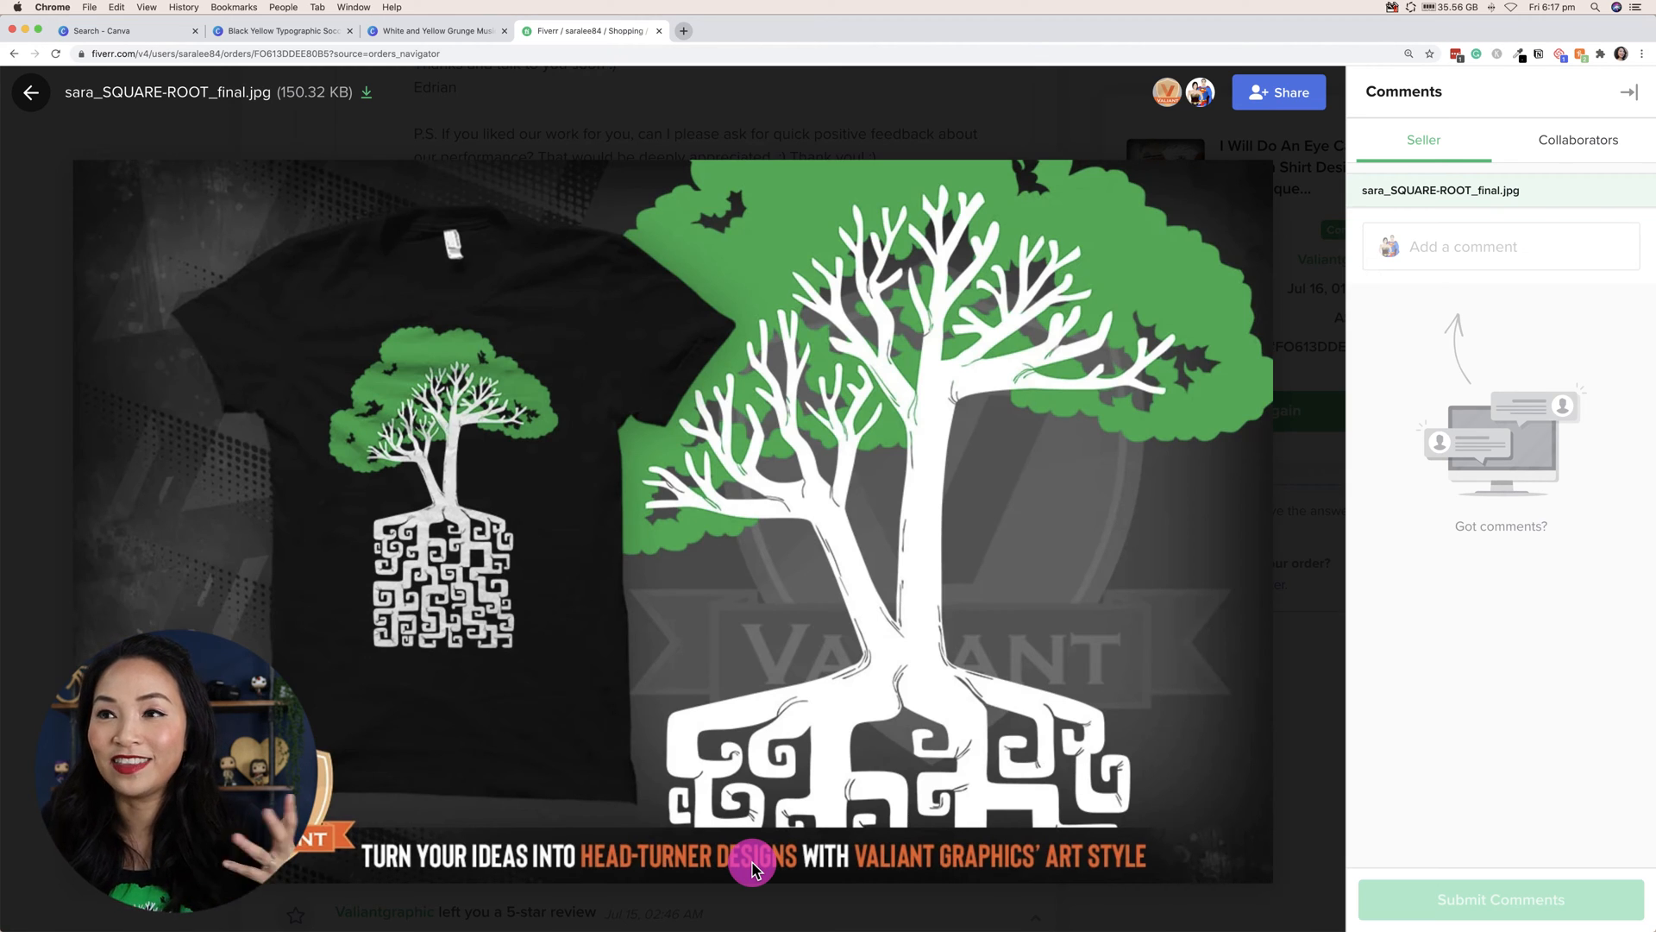
click(438, 30)
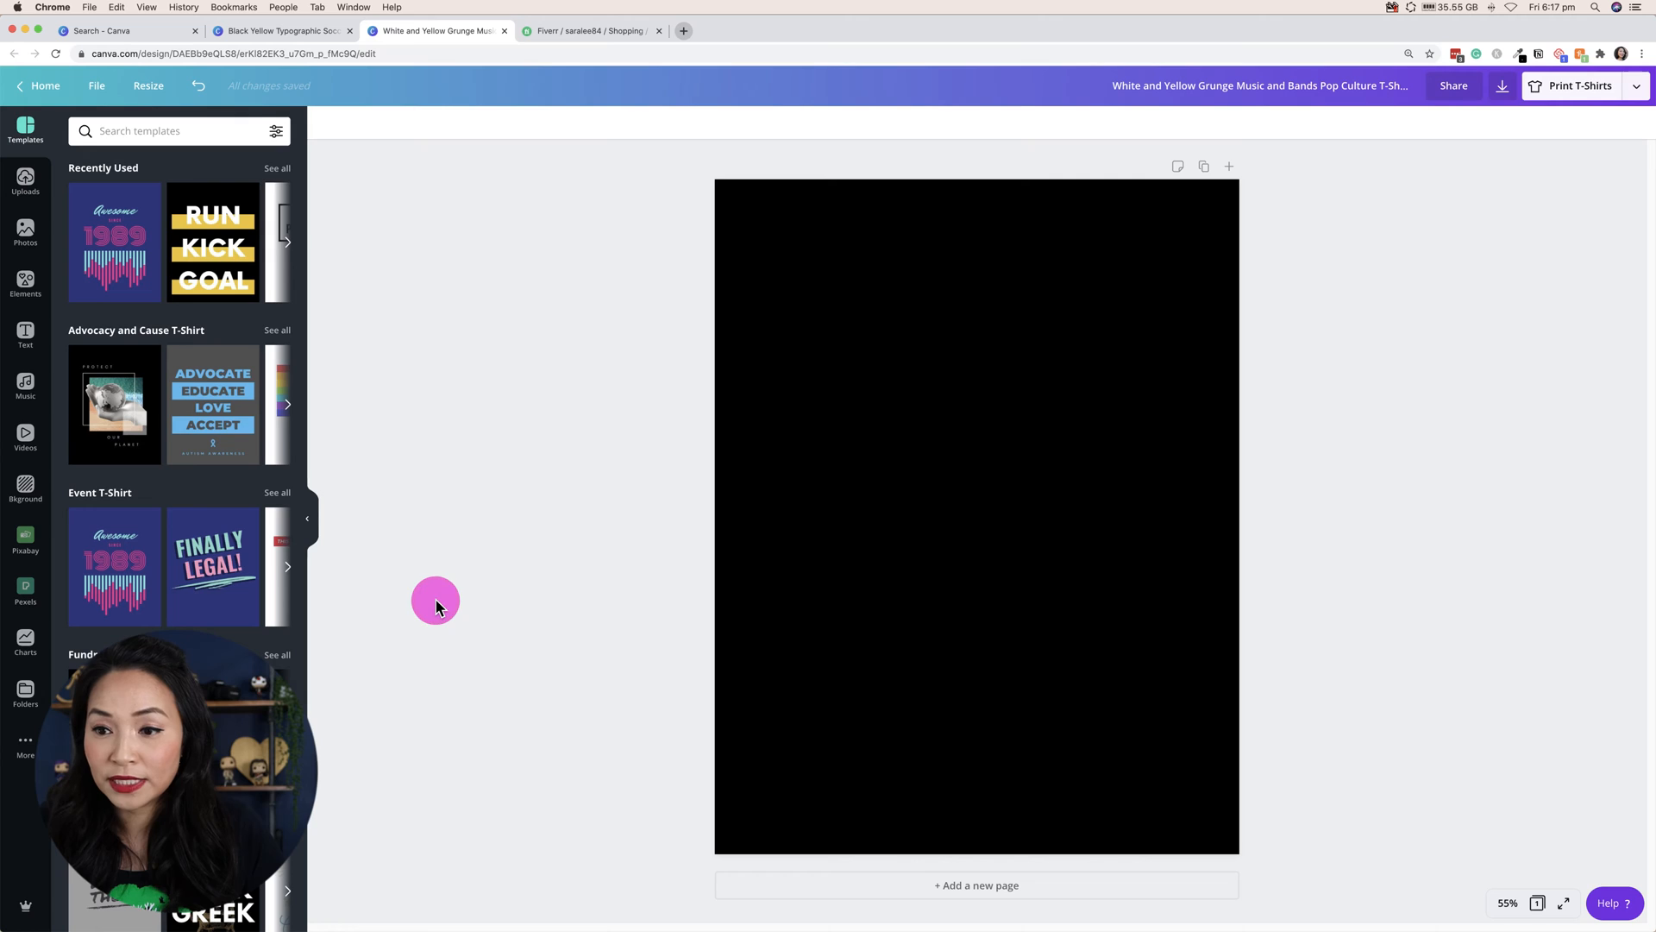
Upload the Square Root PNG from the valiantgraphic-attachments folder to the Canva uploads
click(25, 183)
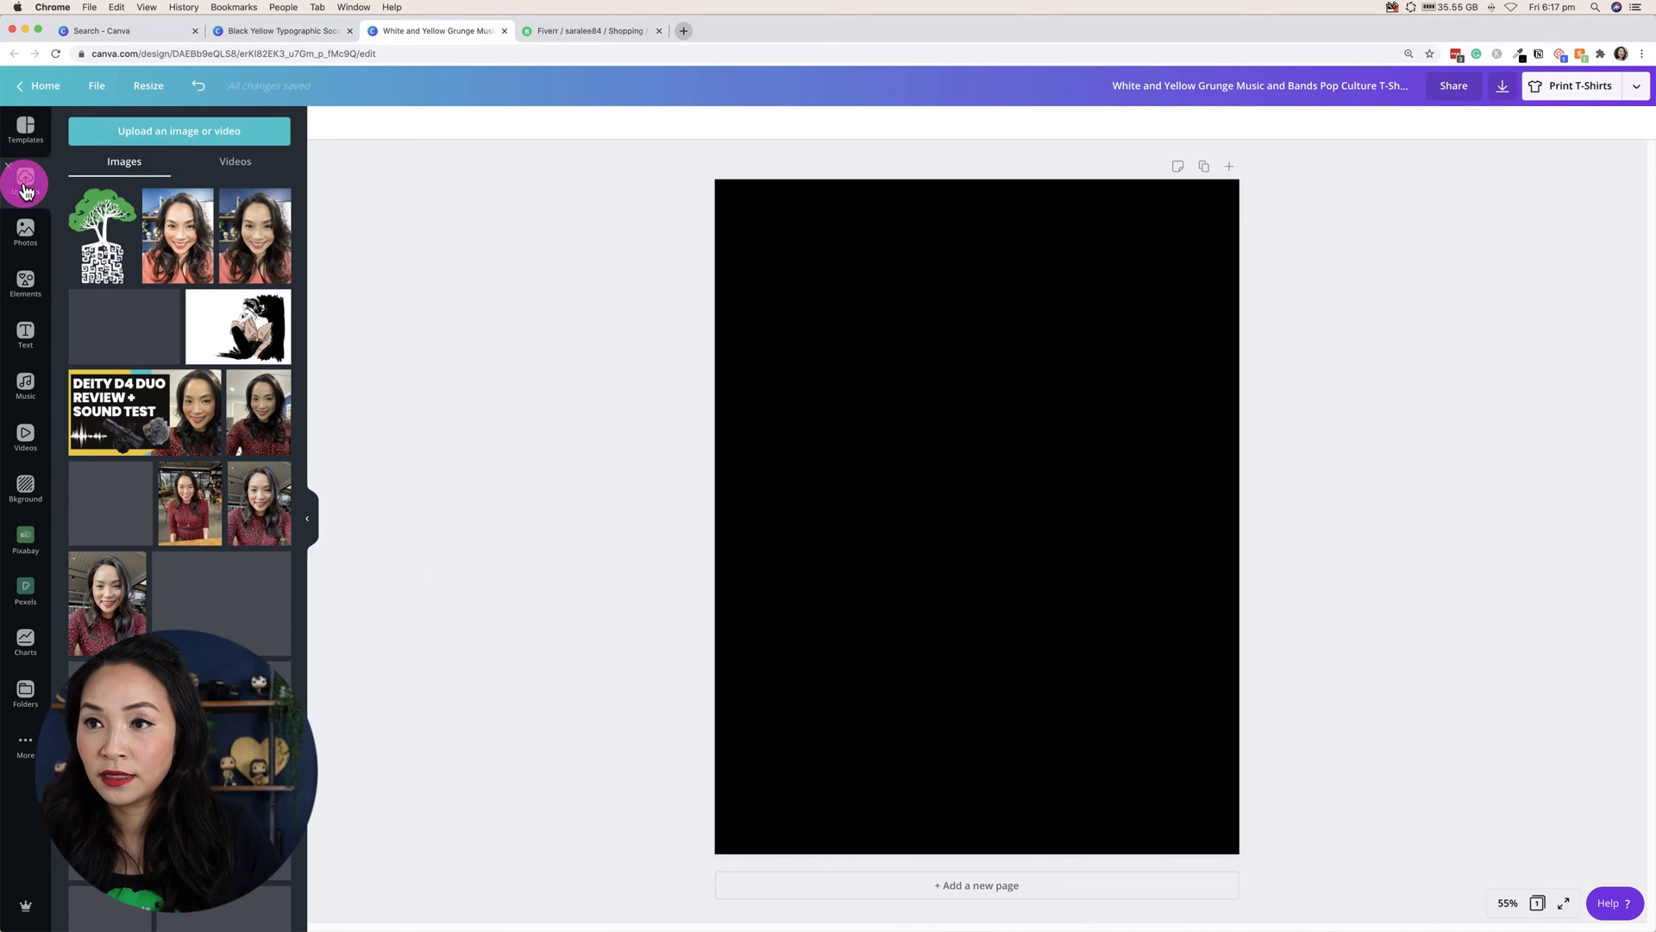
click(182, 136)
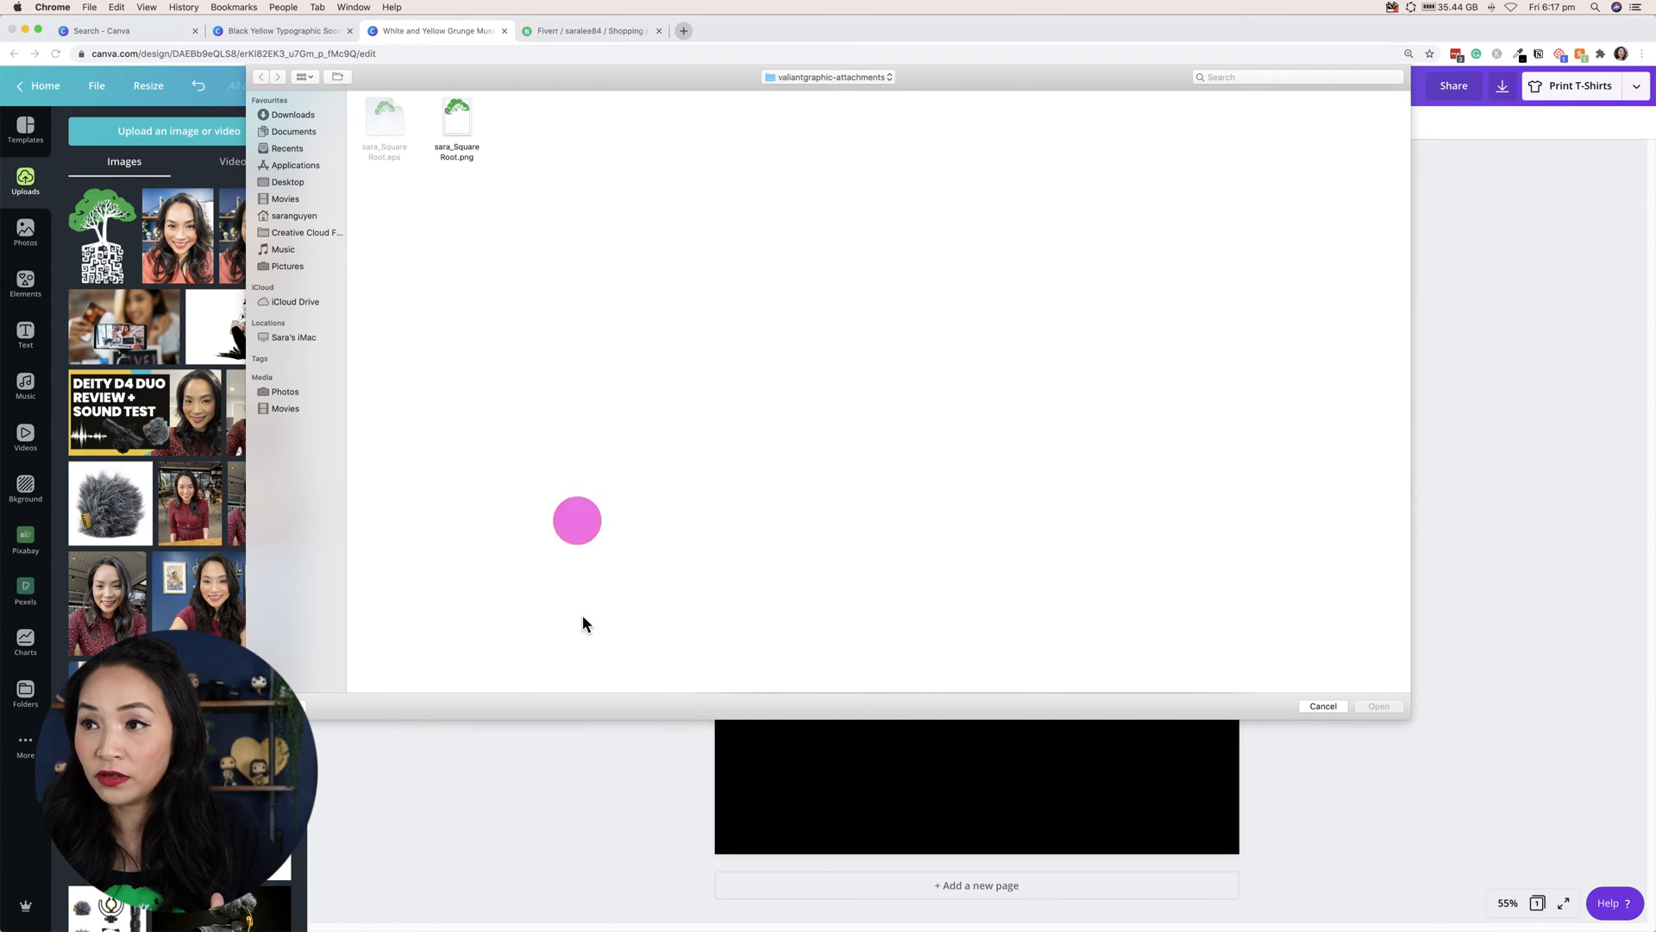
mouse_move(545, 926)
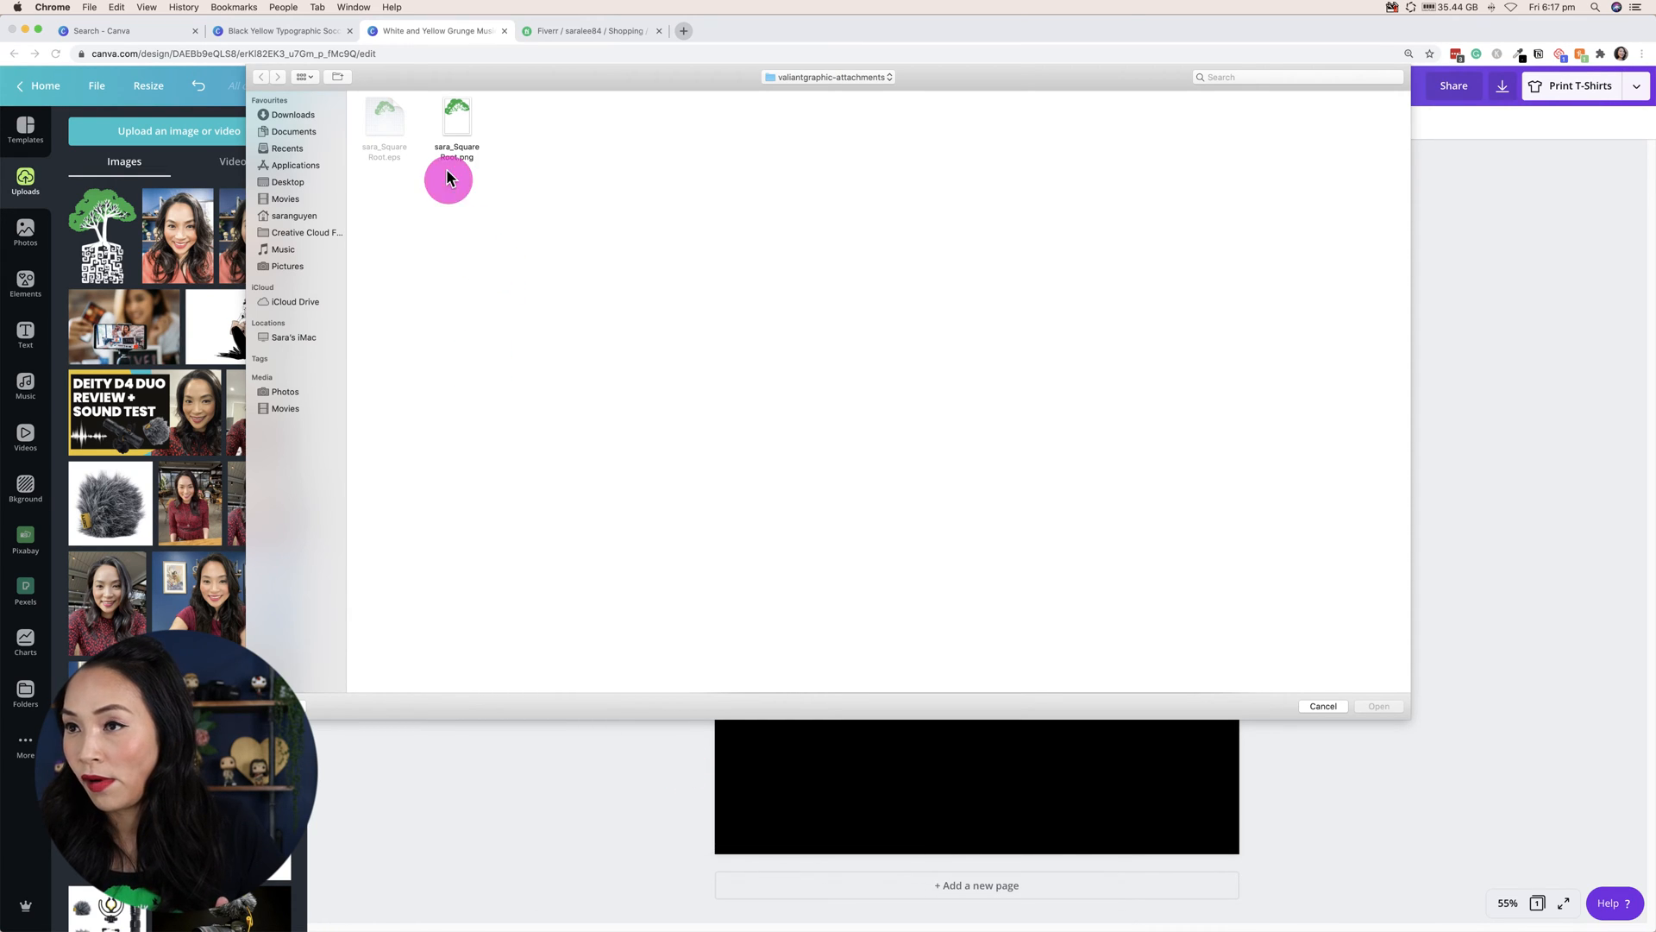
click(456, 129)
click(1378, 704)
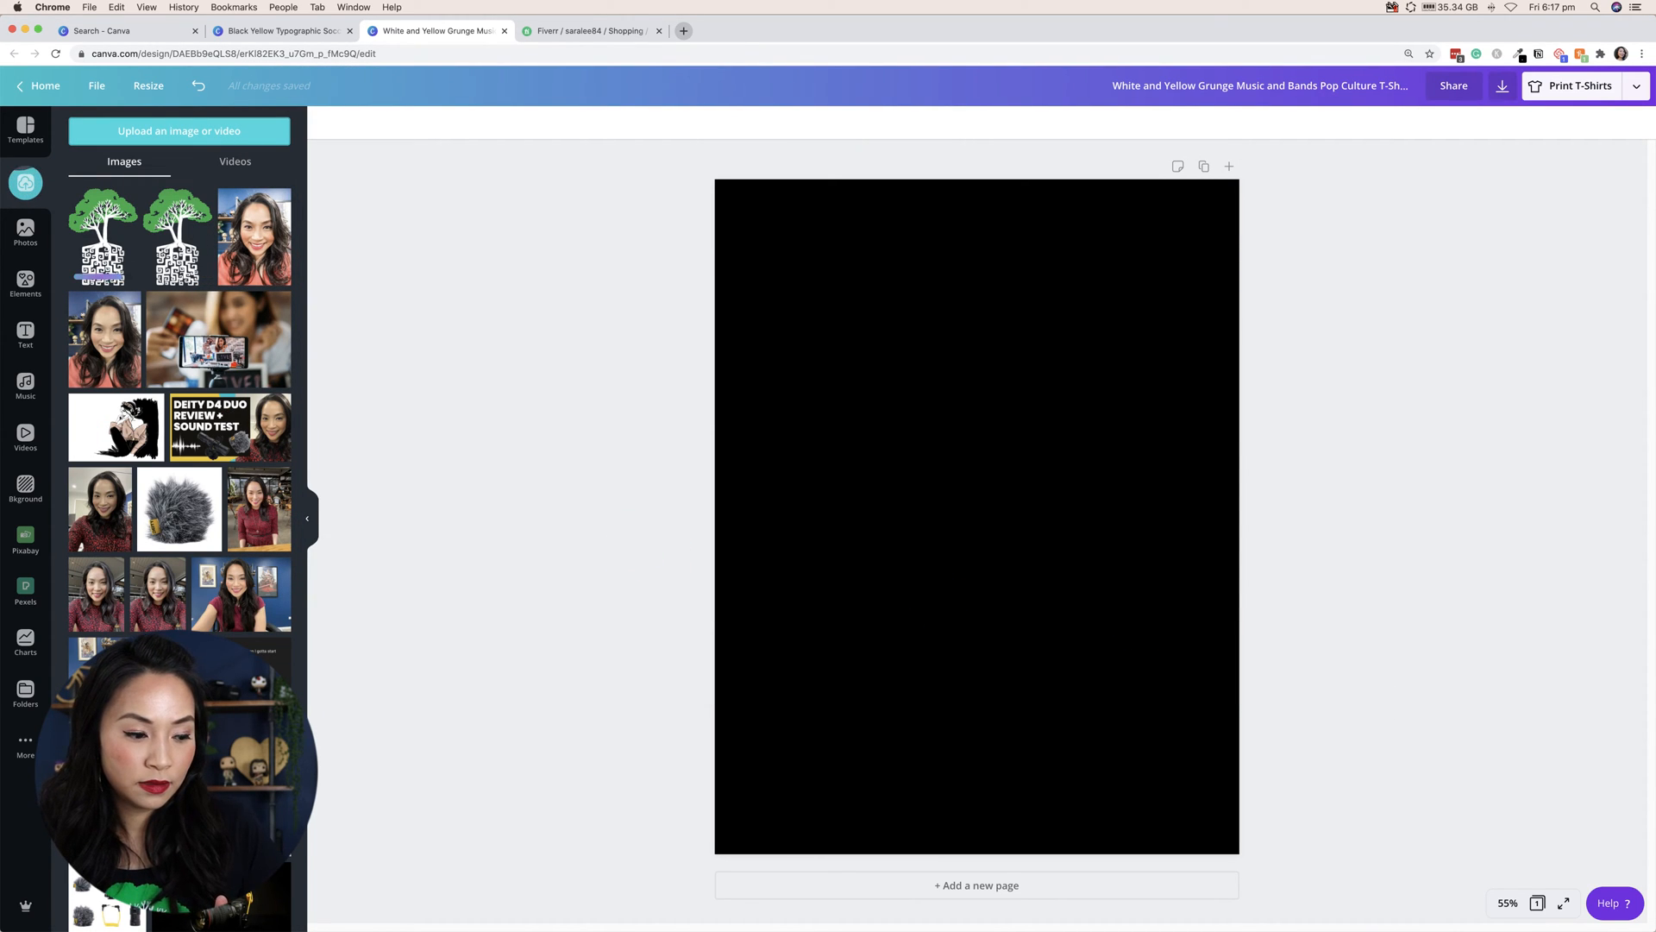
Switch to Finder, open the Square Root PNG in Preview to examine its transparent background, and return to Canva
key(super+Tab)
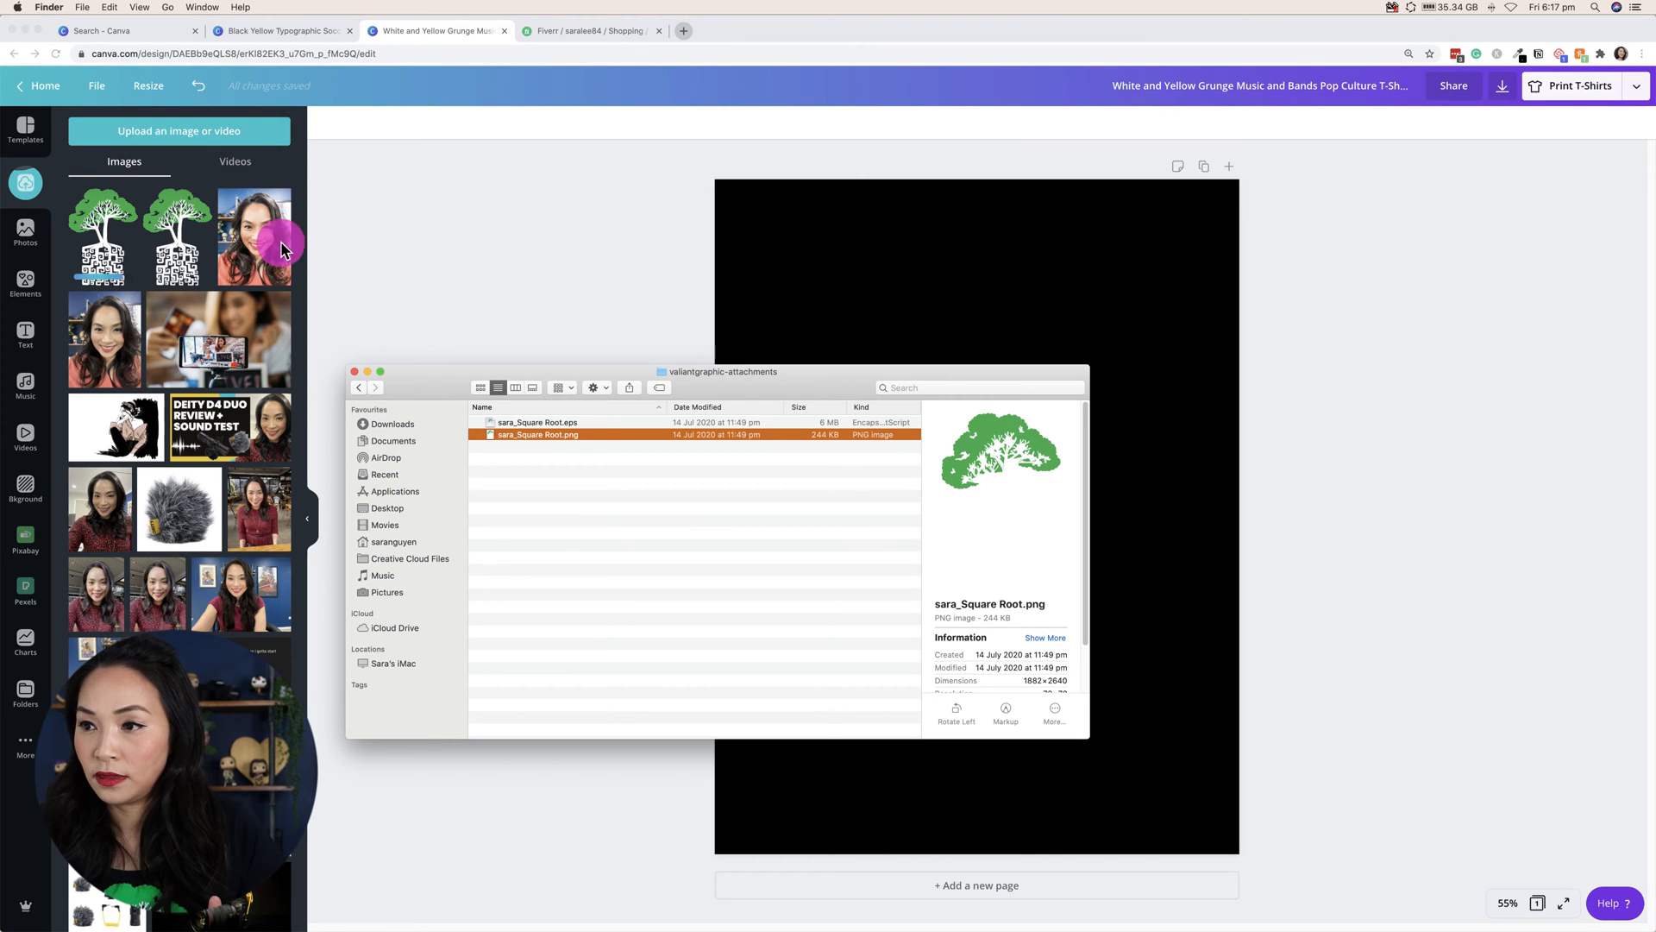
click(565, 285)
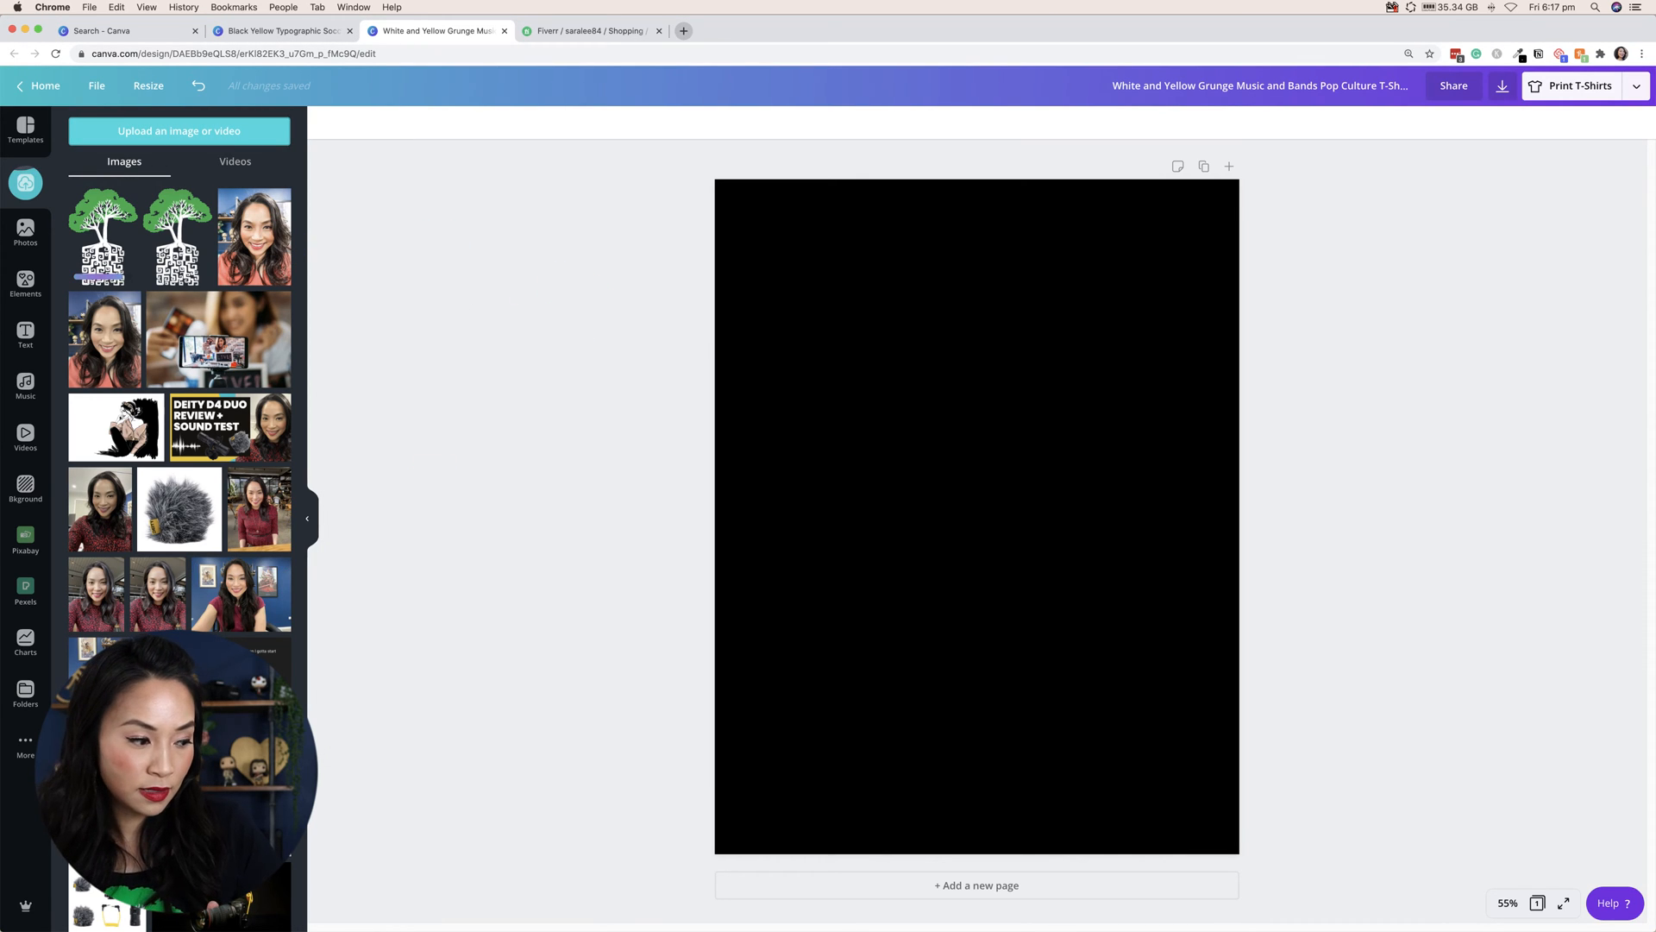
key(super+Tab)
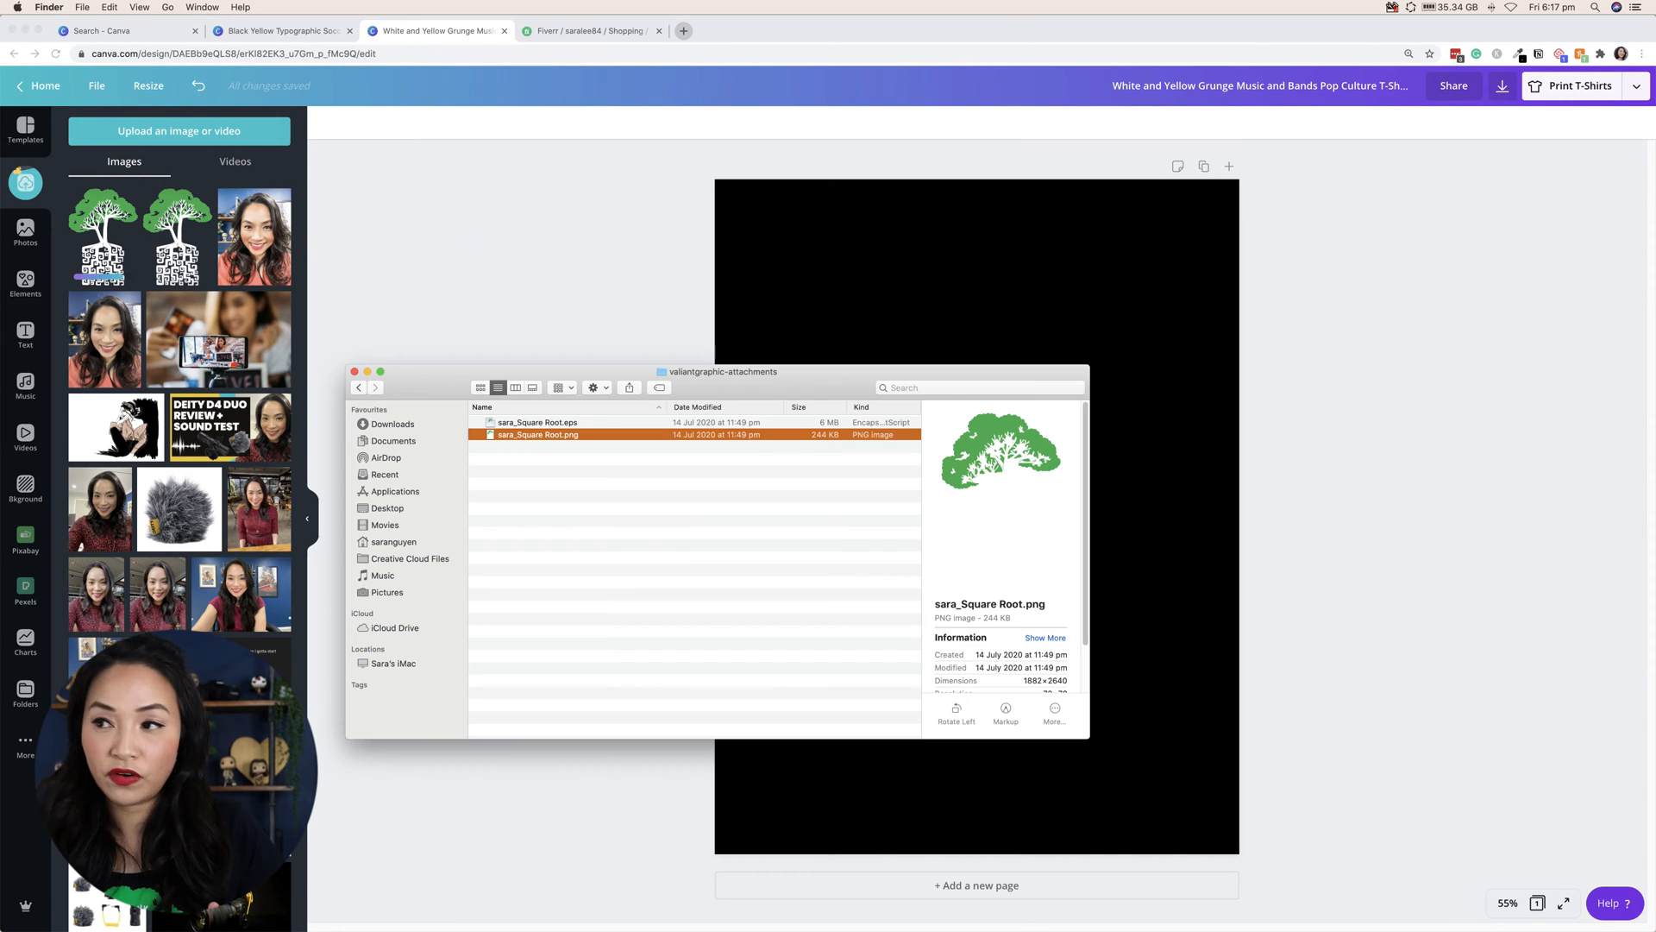
double_click(576, 436)
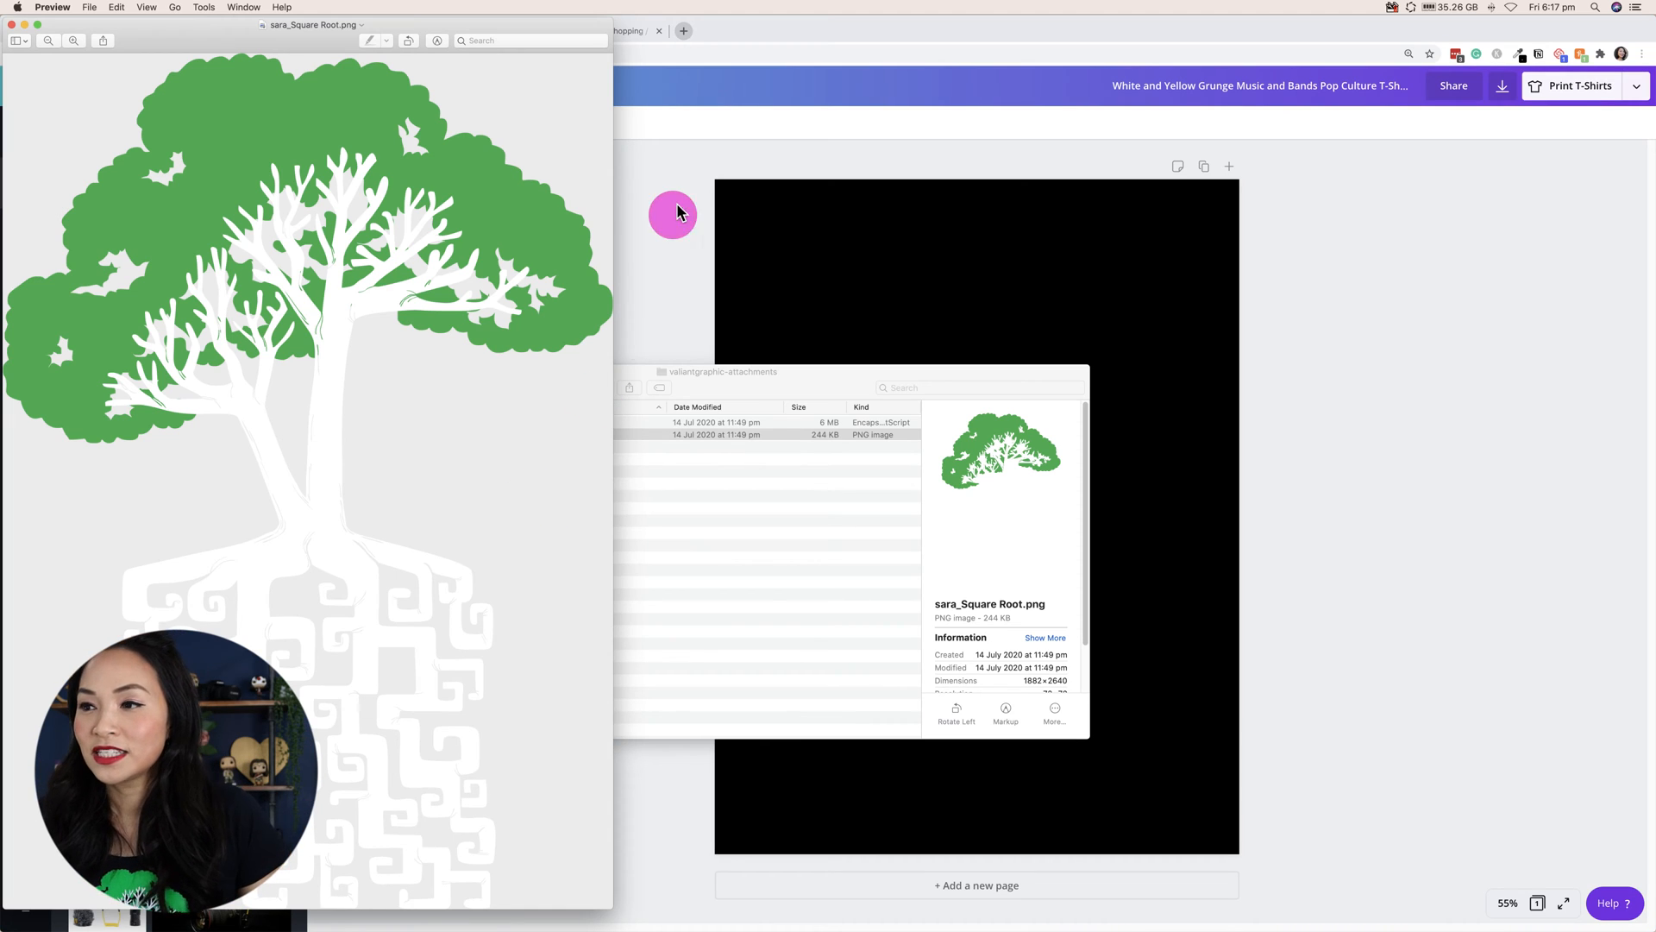
click(675, 231)
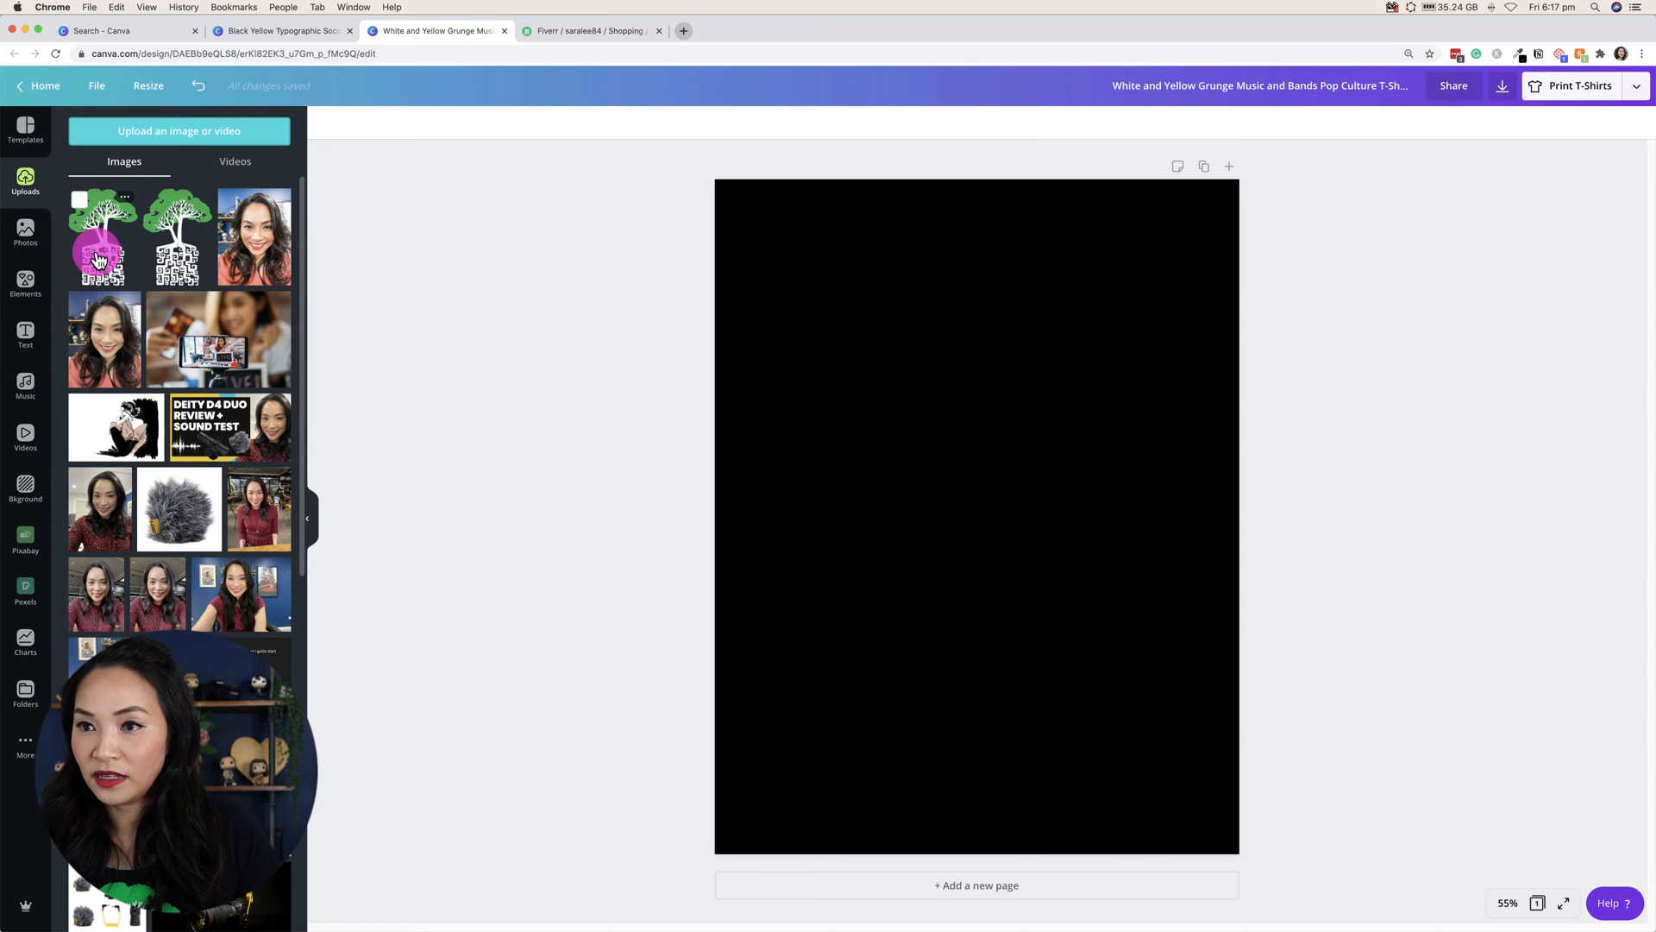
Place the uploaded tree artwork on the black page, enlarge it to nearly fill the page and centre it
click(99, 261)
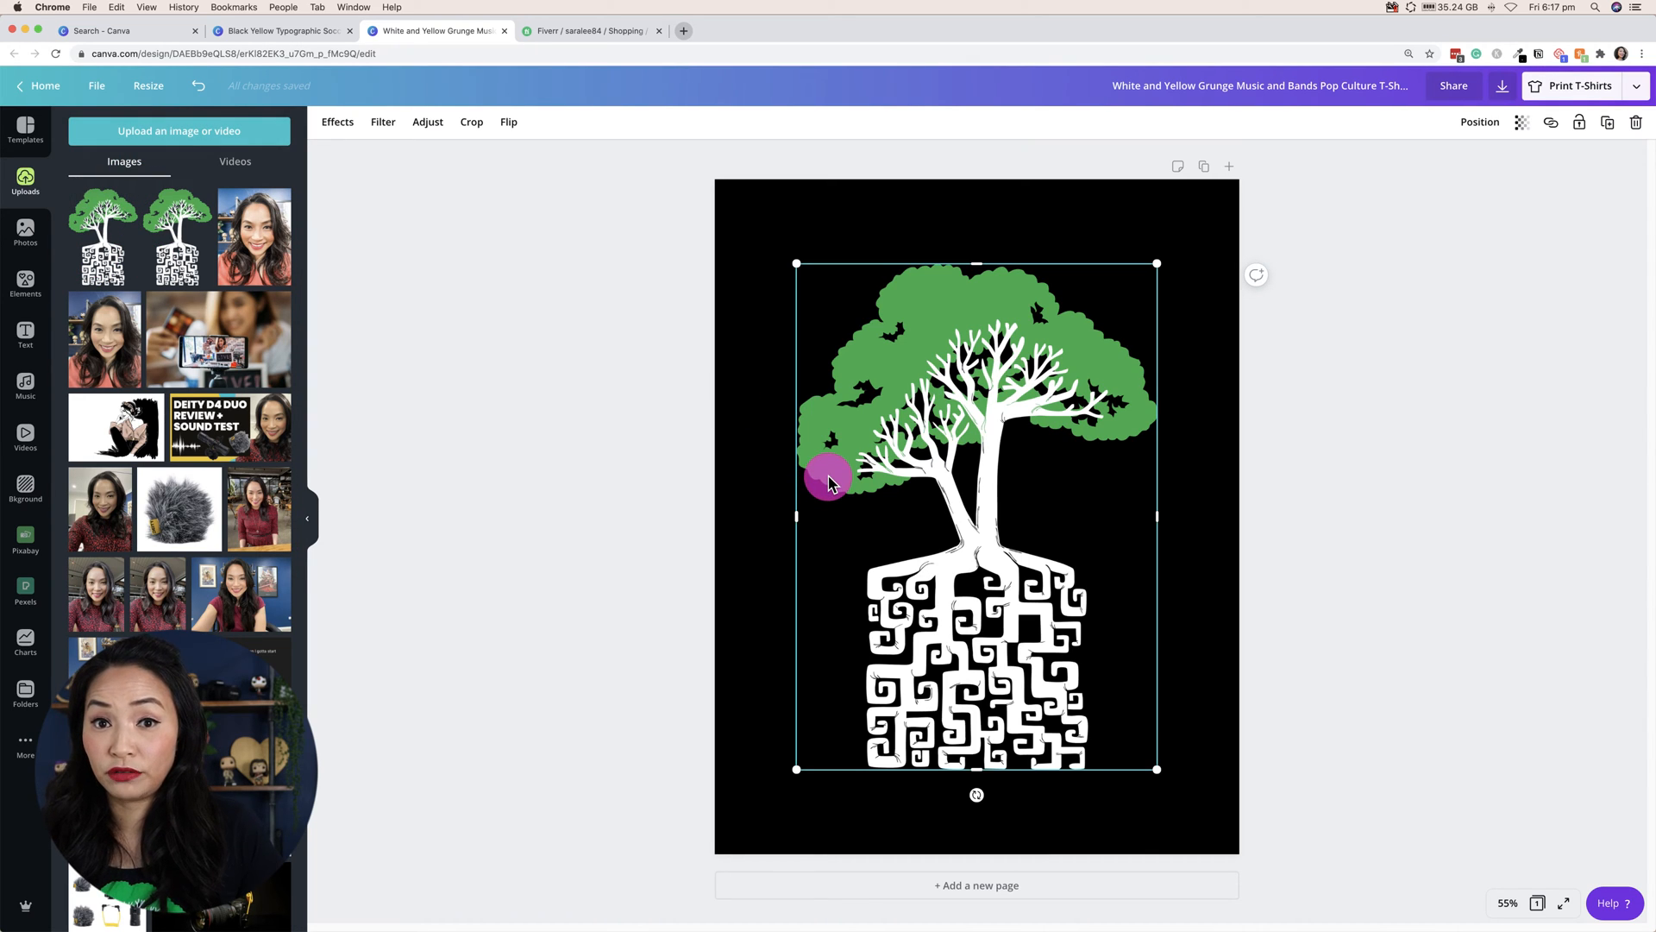
click(765, 422)
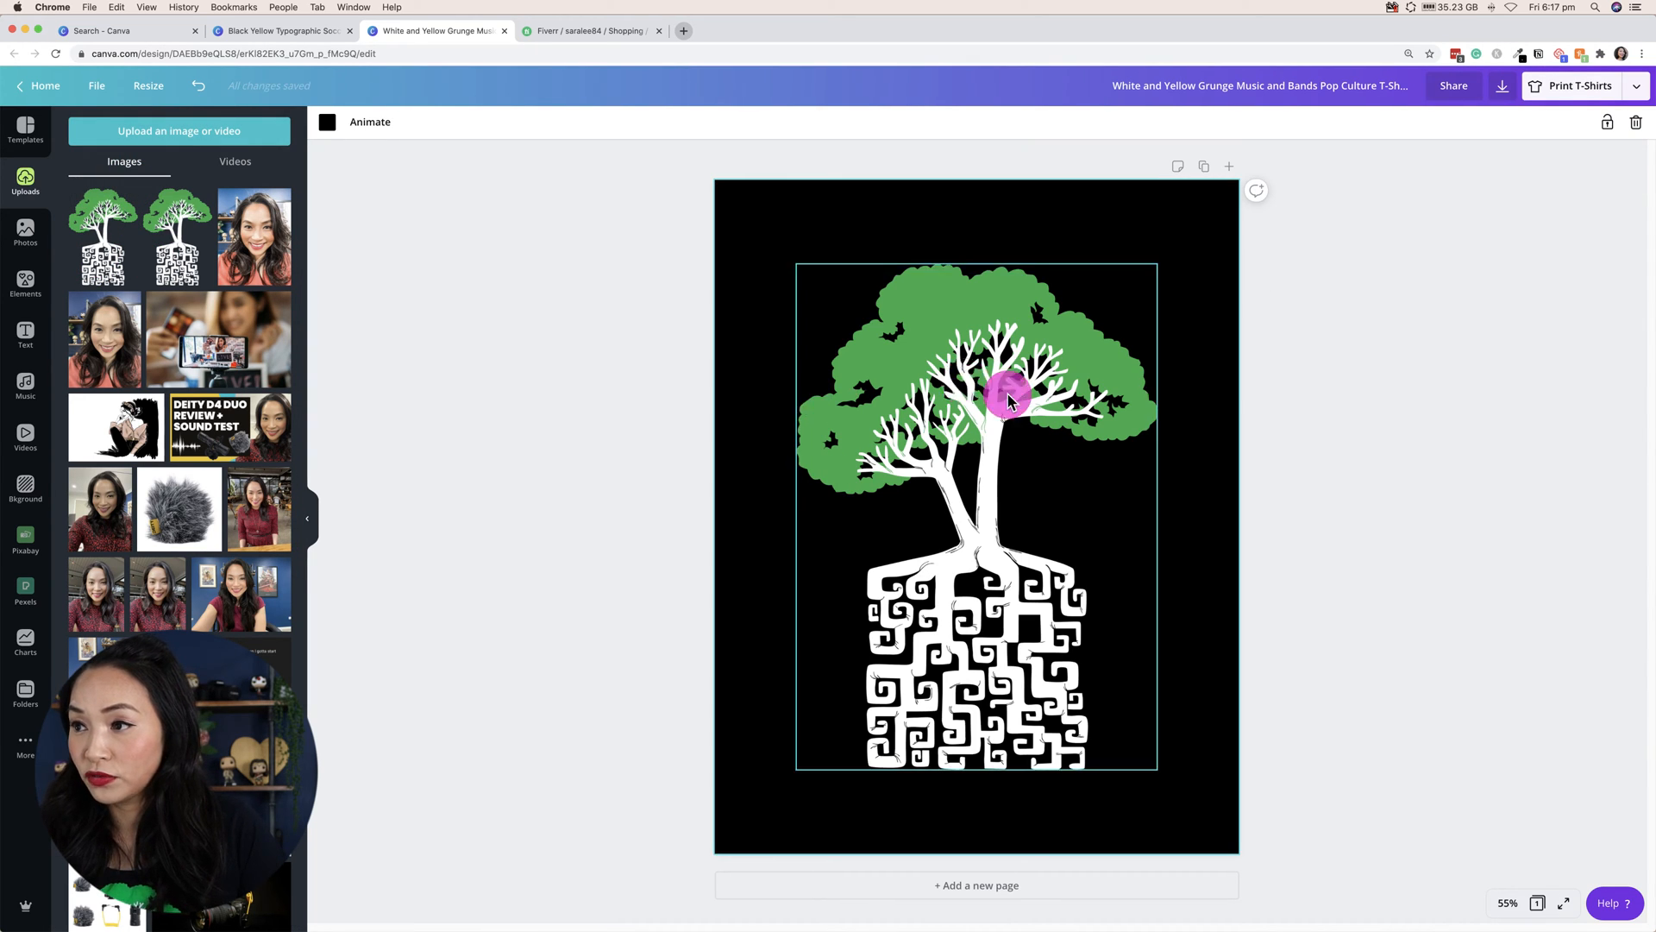
drag(974, 395, 909, 323)
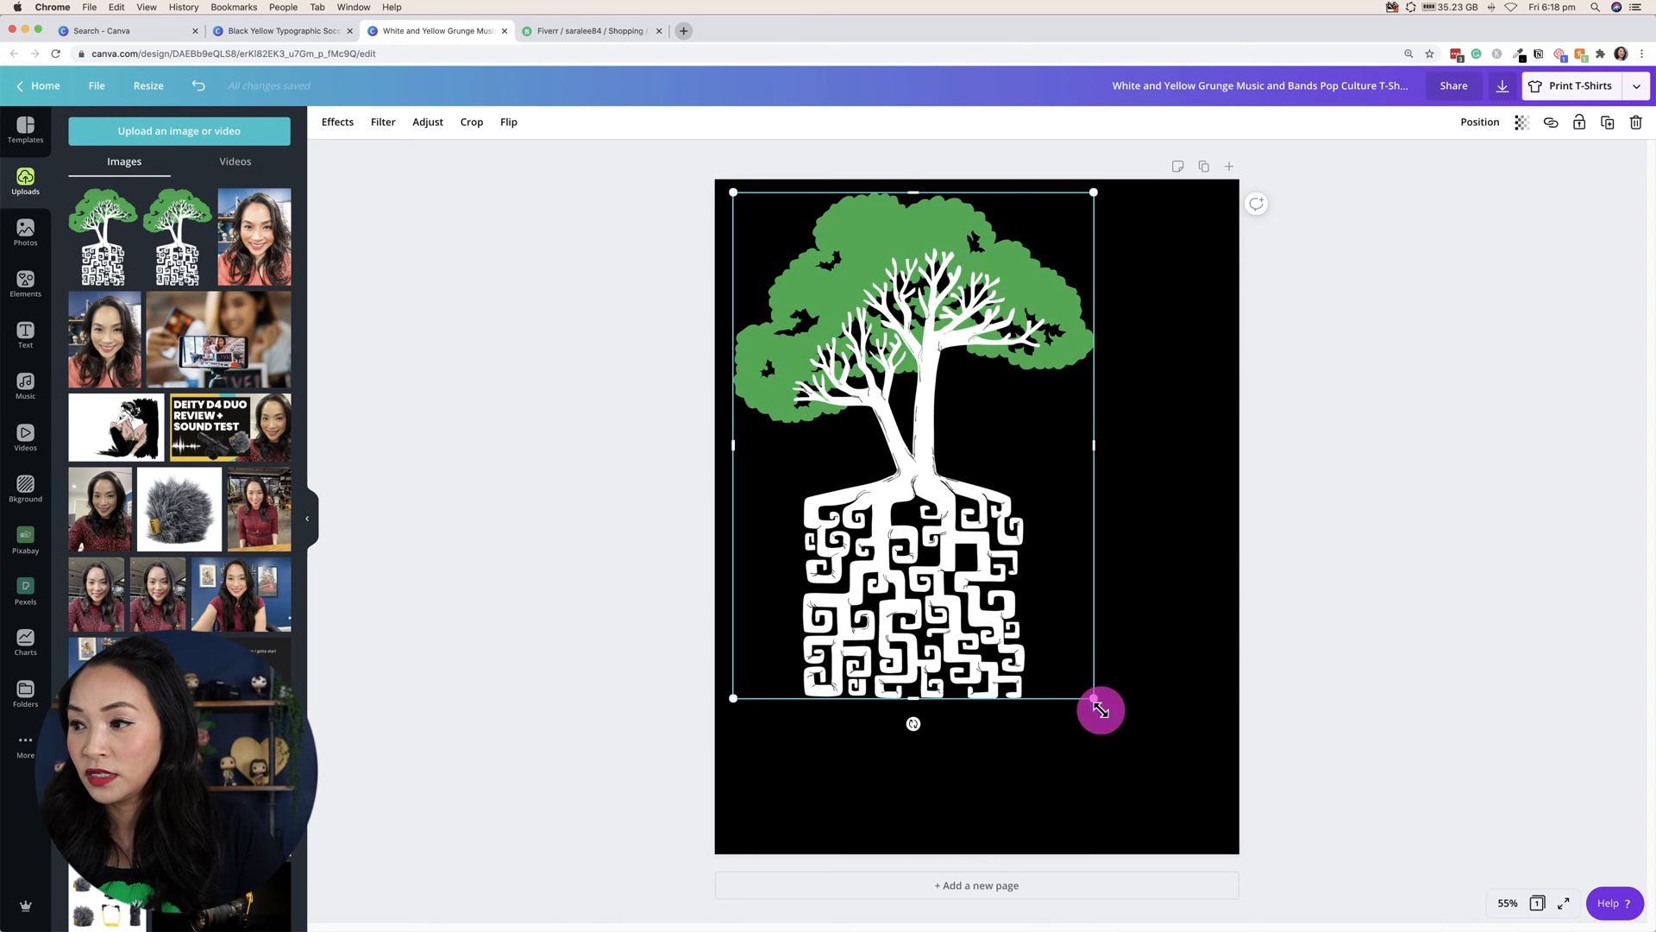
drag(1094, 698, 1220, 817)
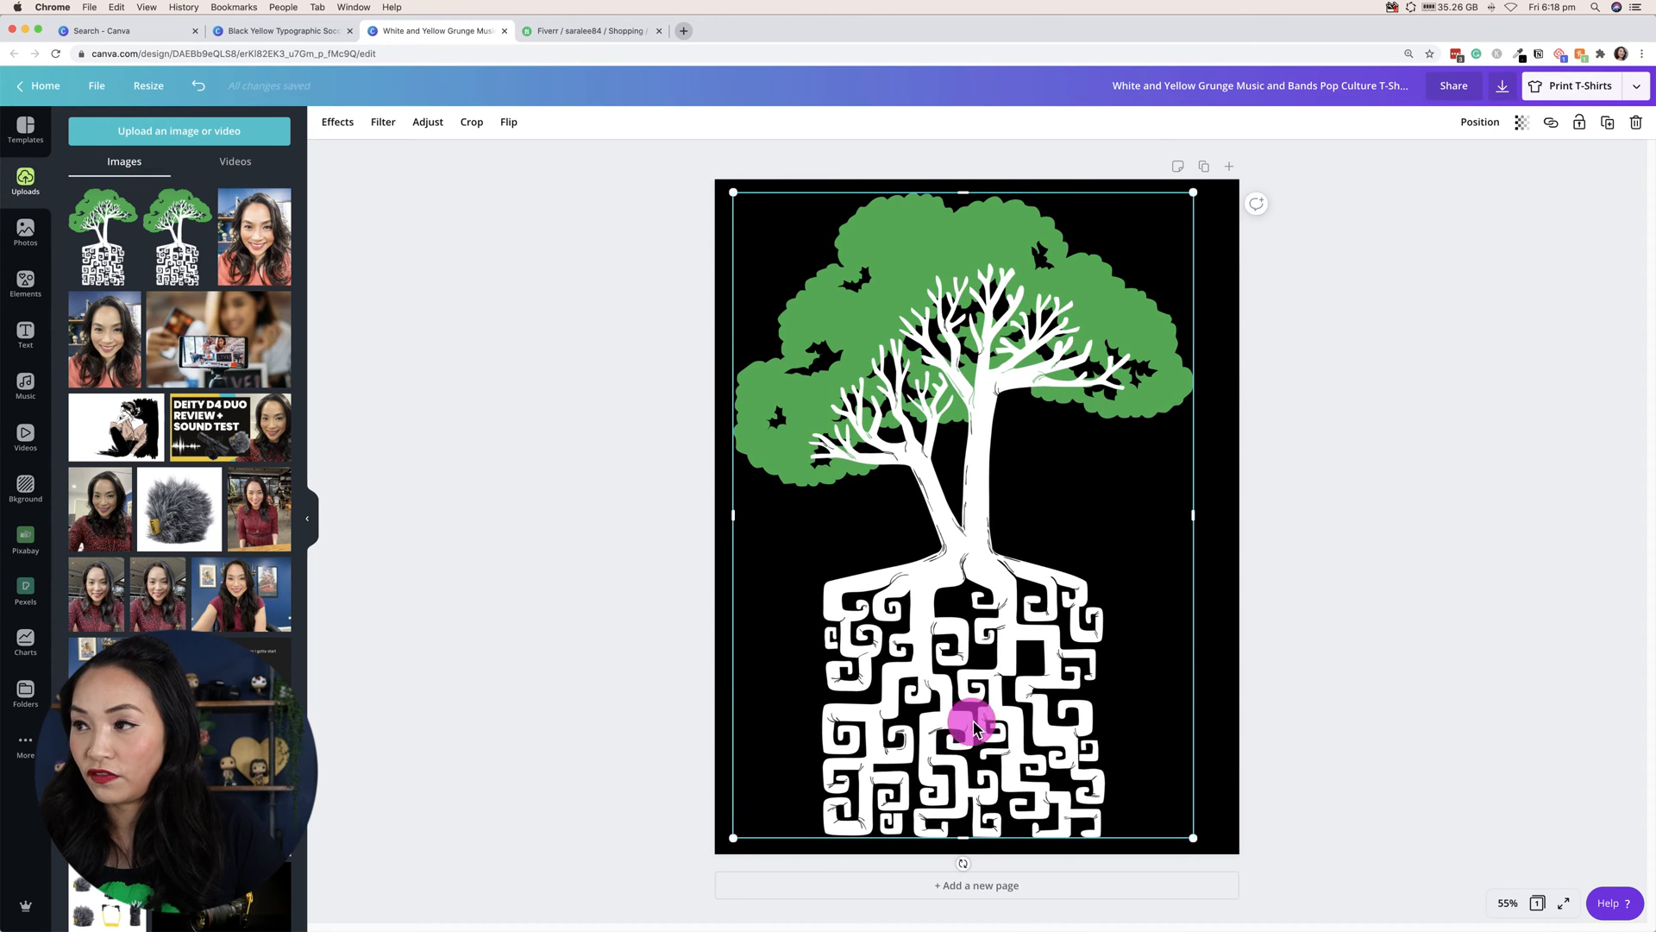
drag(969, 725, 982, 721)
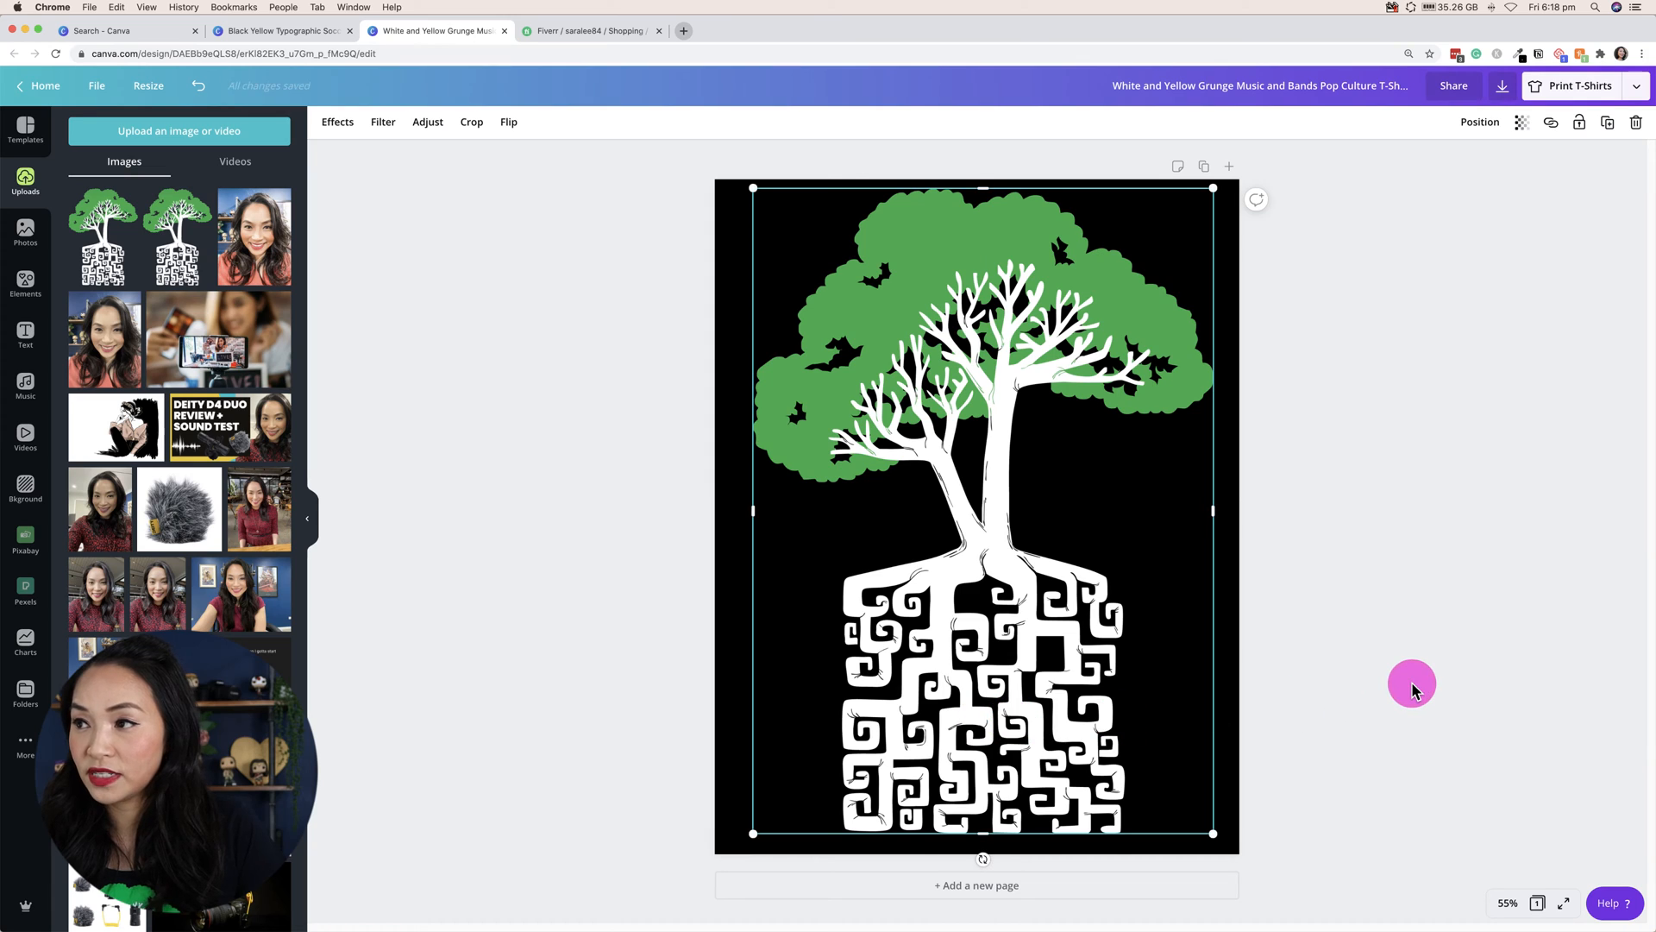
click(1411, 686)
Delete the black background behind the tree artwork and open the T-shirt printing options
click(734, 207)
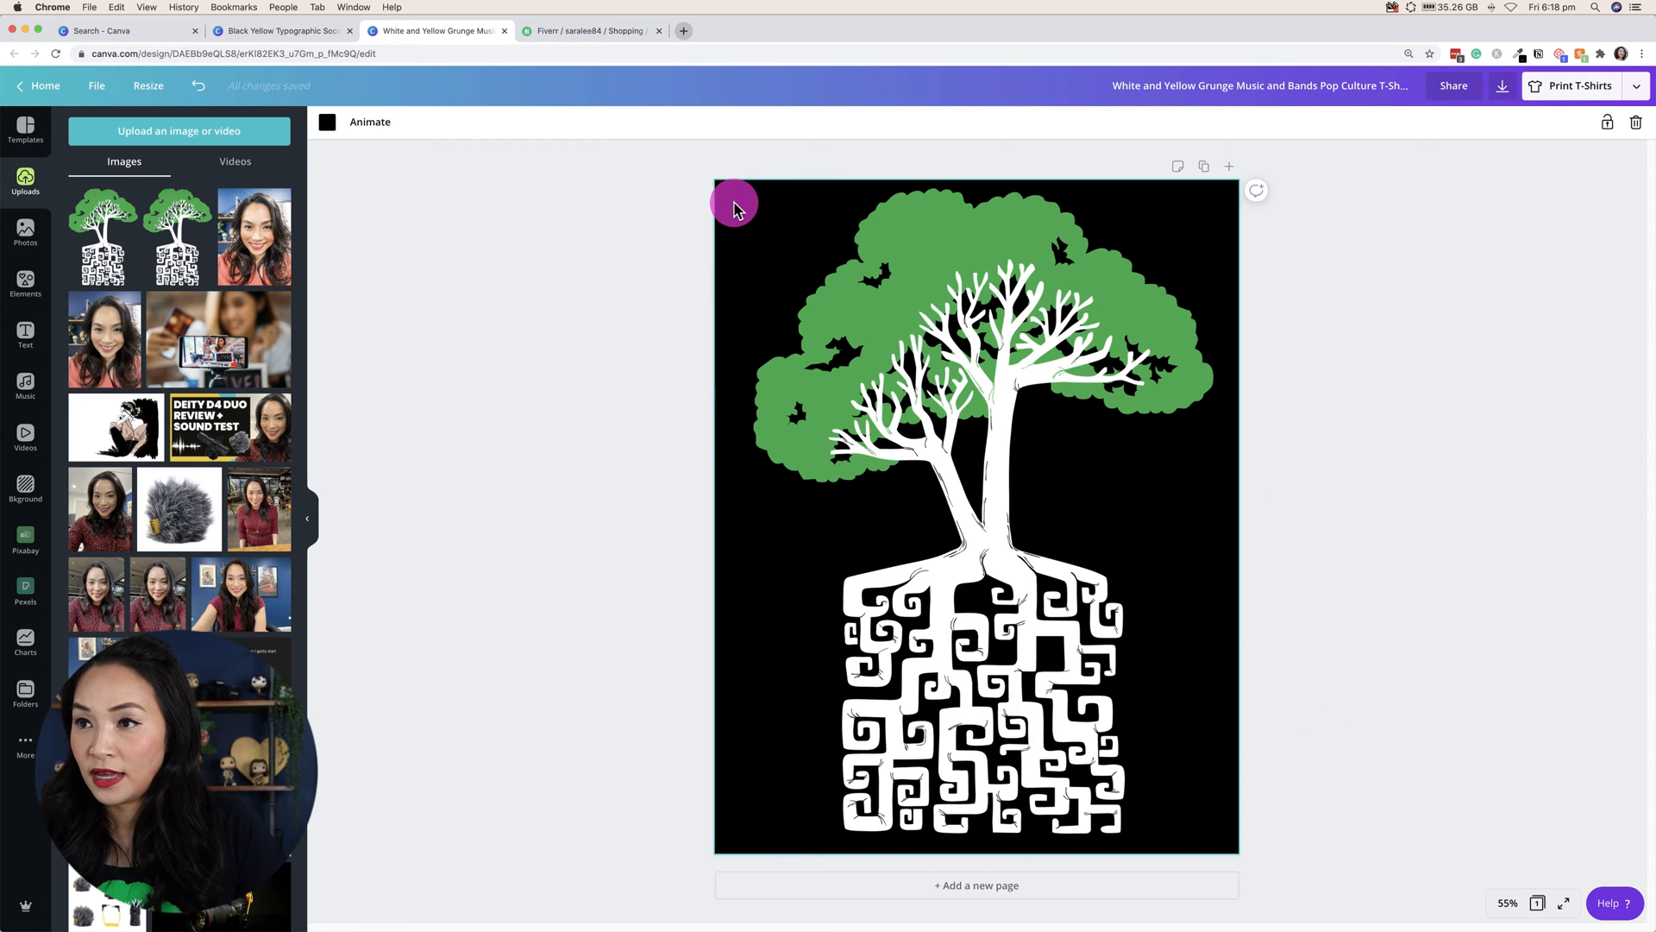
key(Delete)
click(1522, 309)
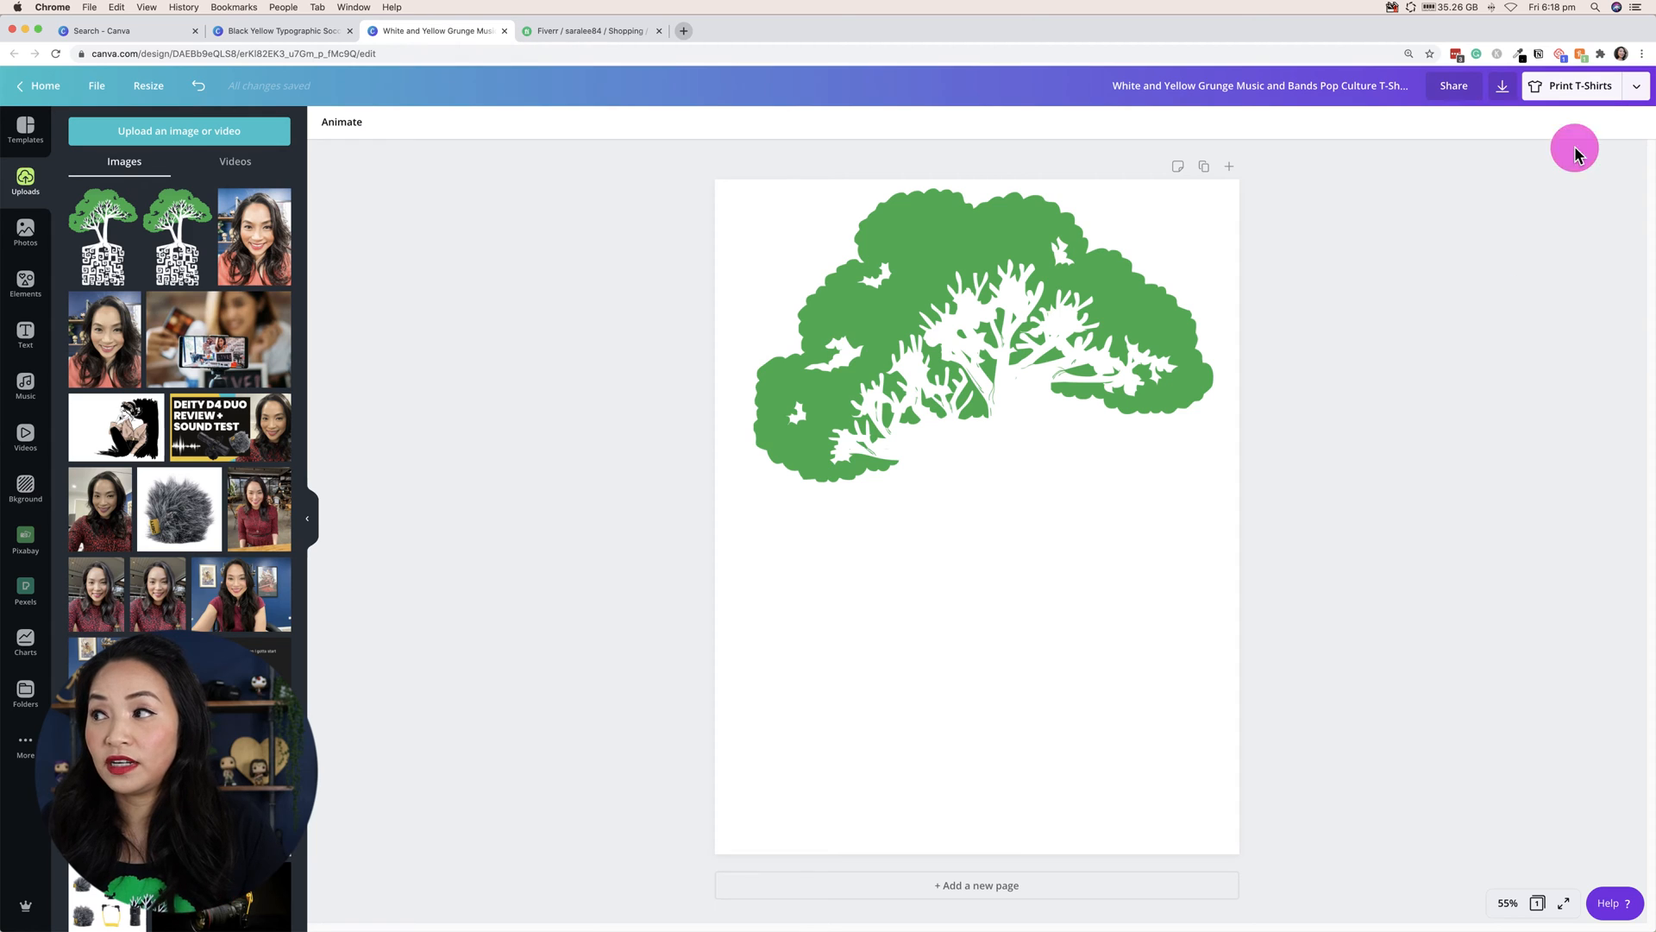
click(1587, 86)
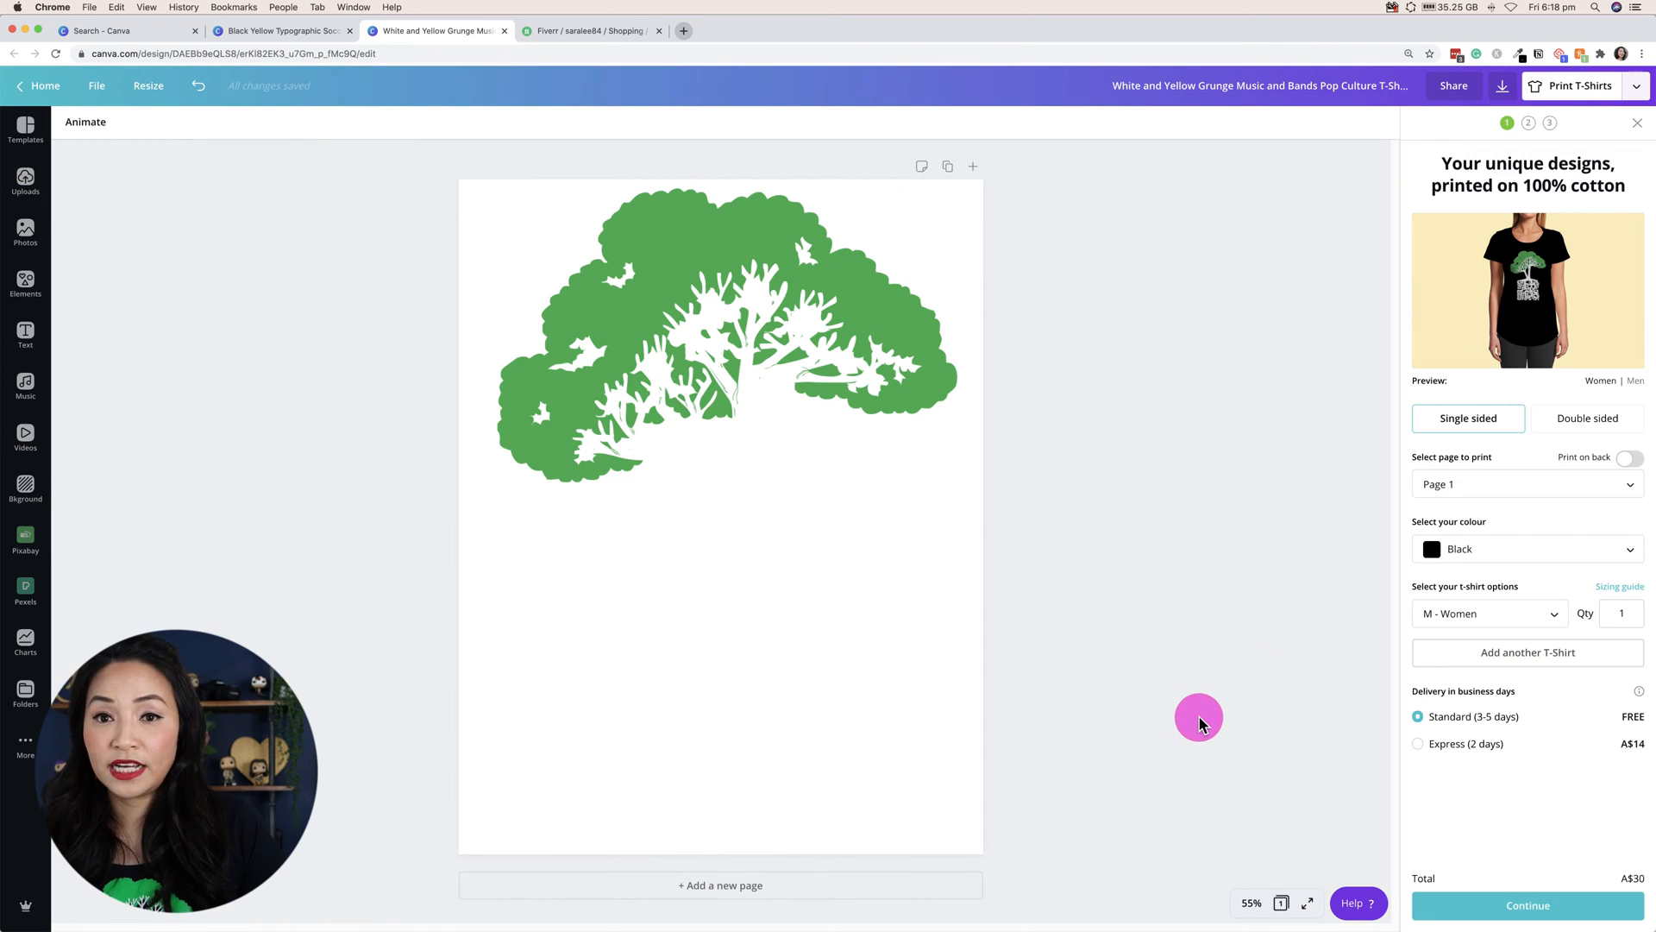
Set the shirt to double sided, and shrink the tree artwork slightly and recentre it on the page
click(1600, 426)
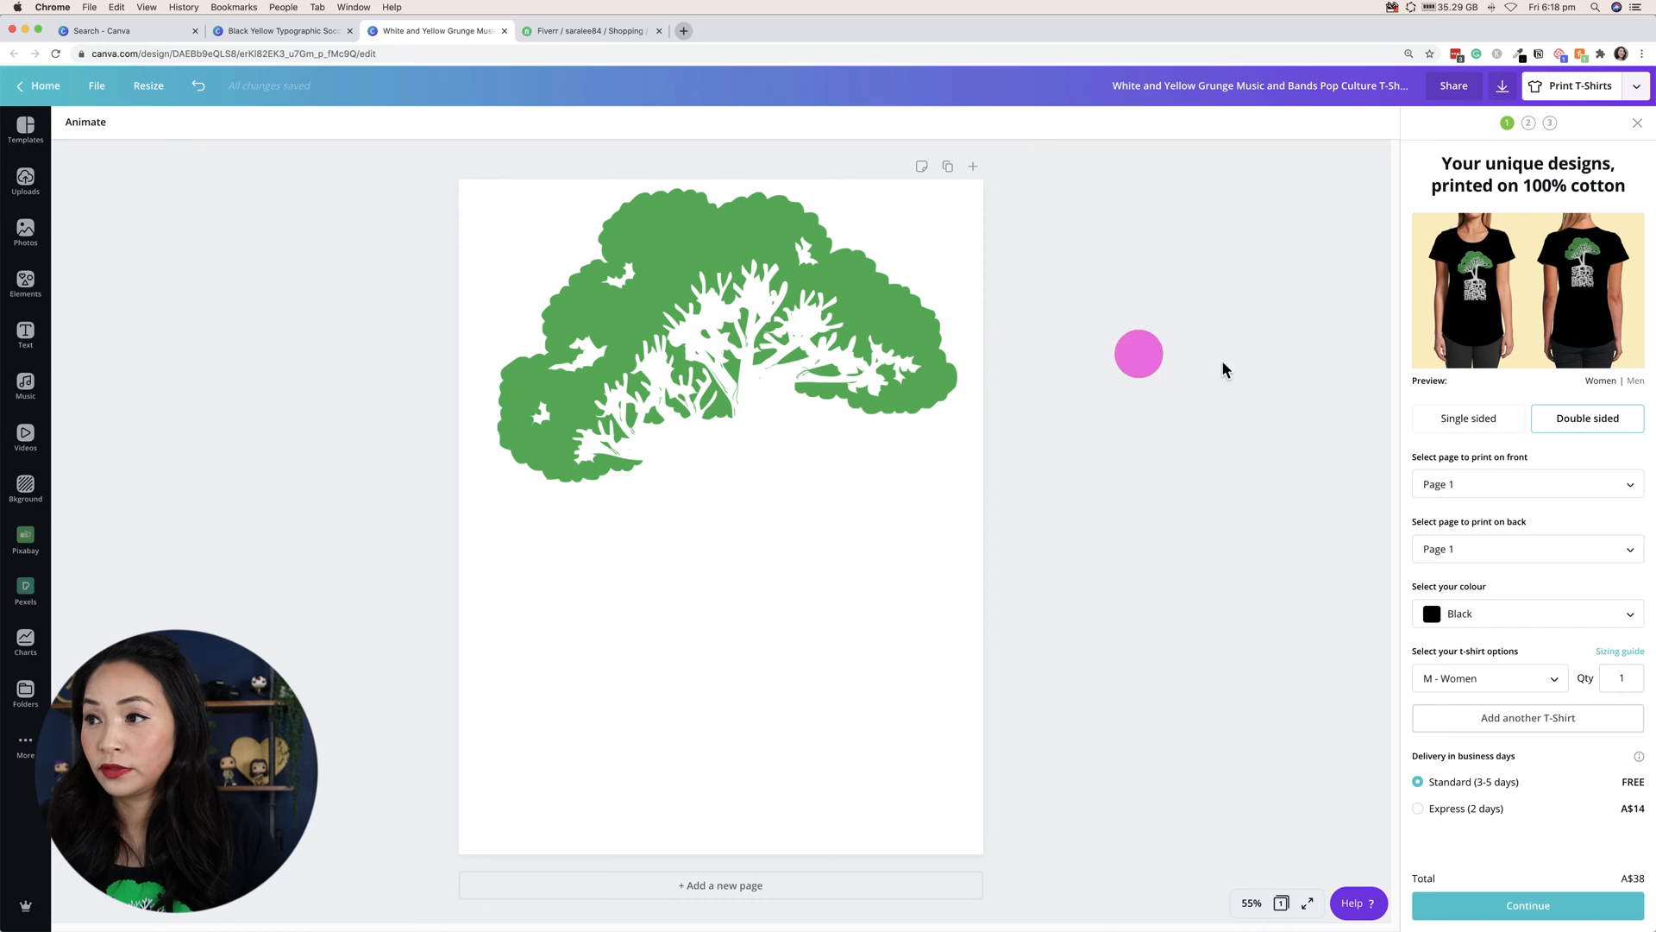
drag(826, 324, 809, 348)
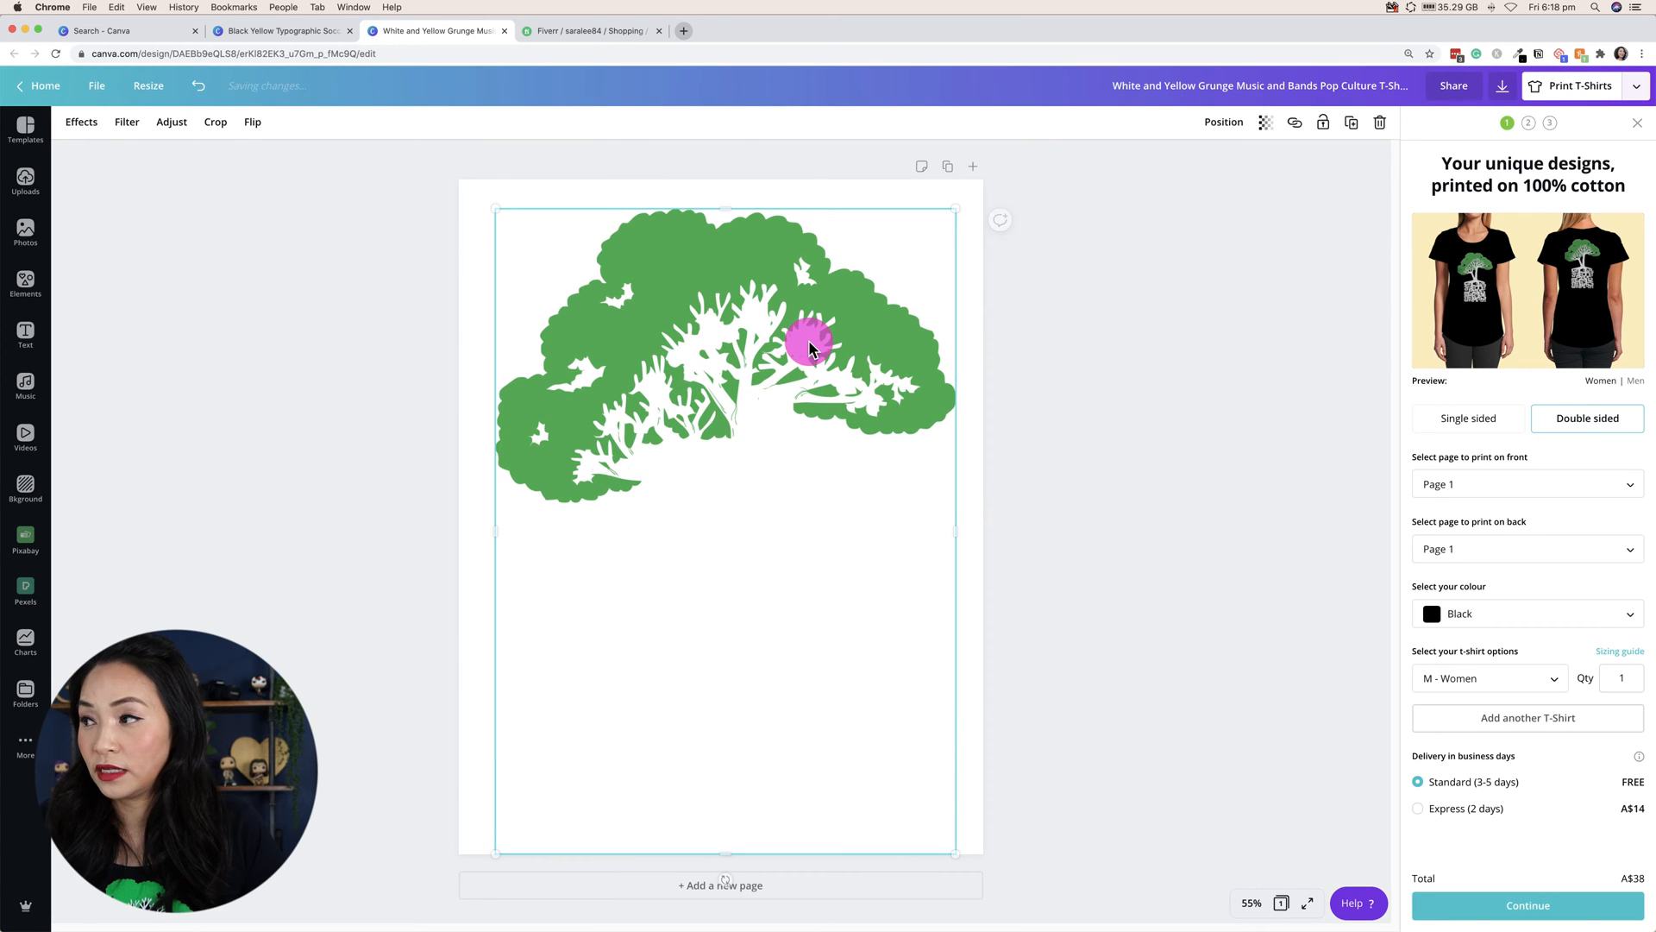
drag(954, 210, 920, 259)
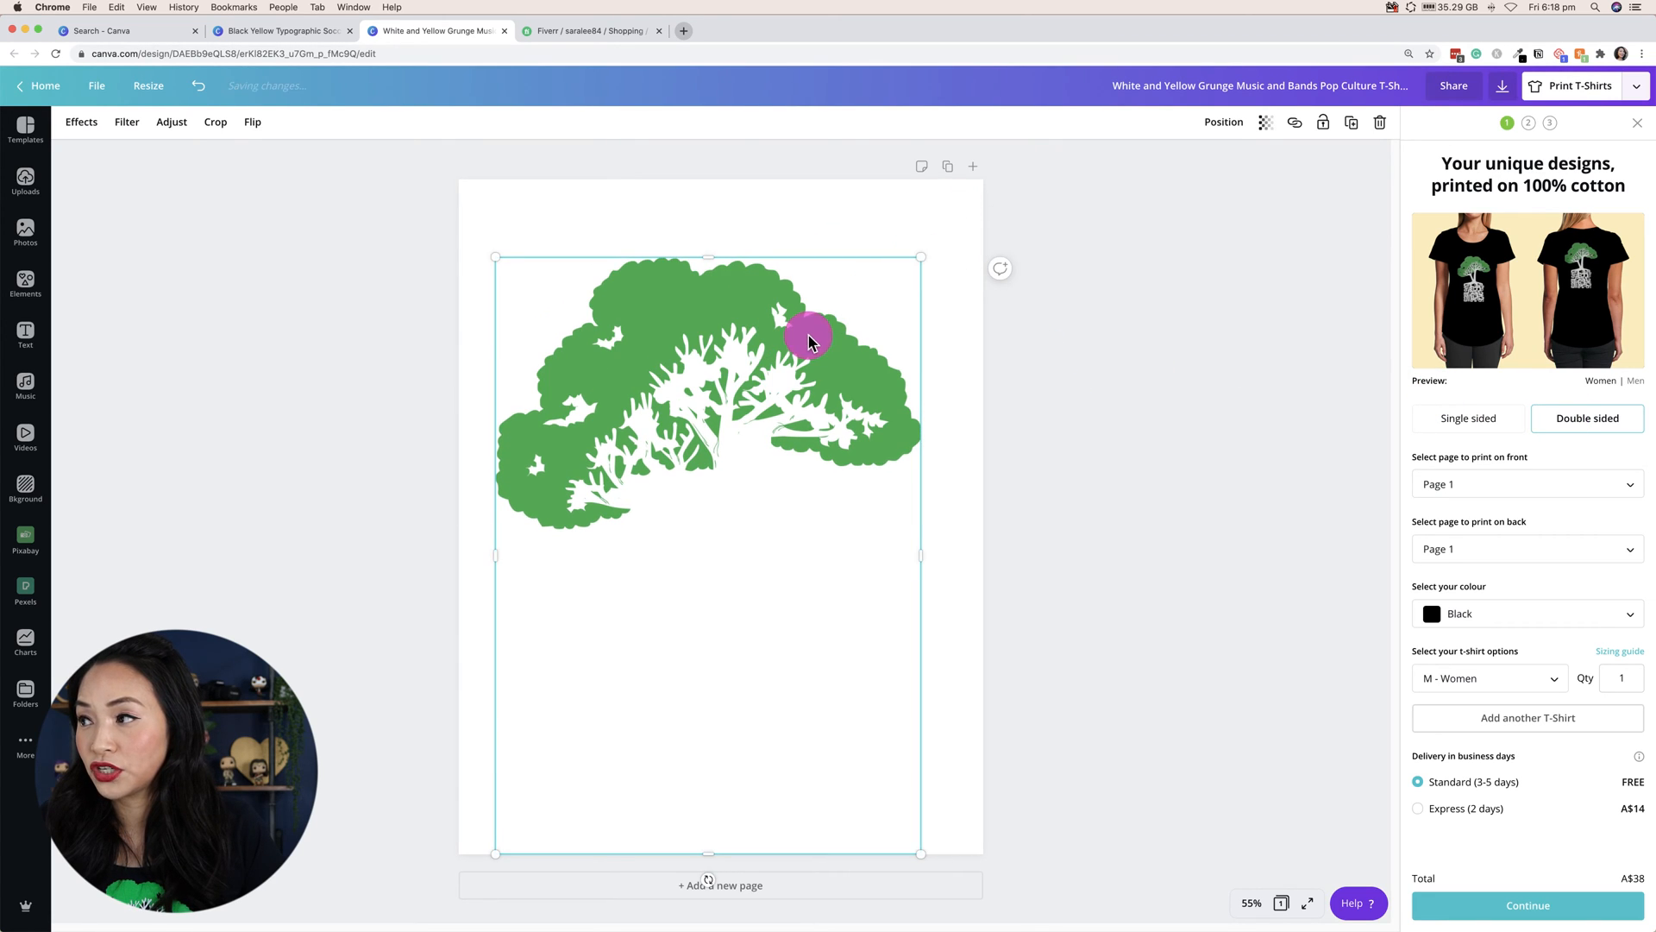
drag(805, 337, 824, 318)
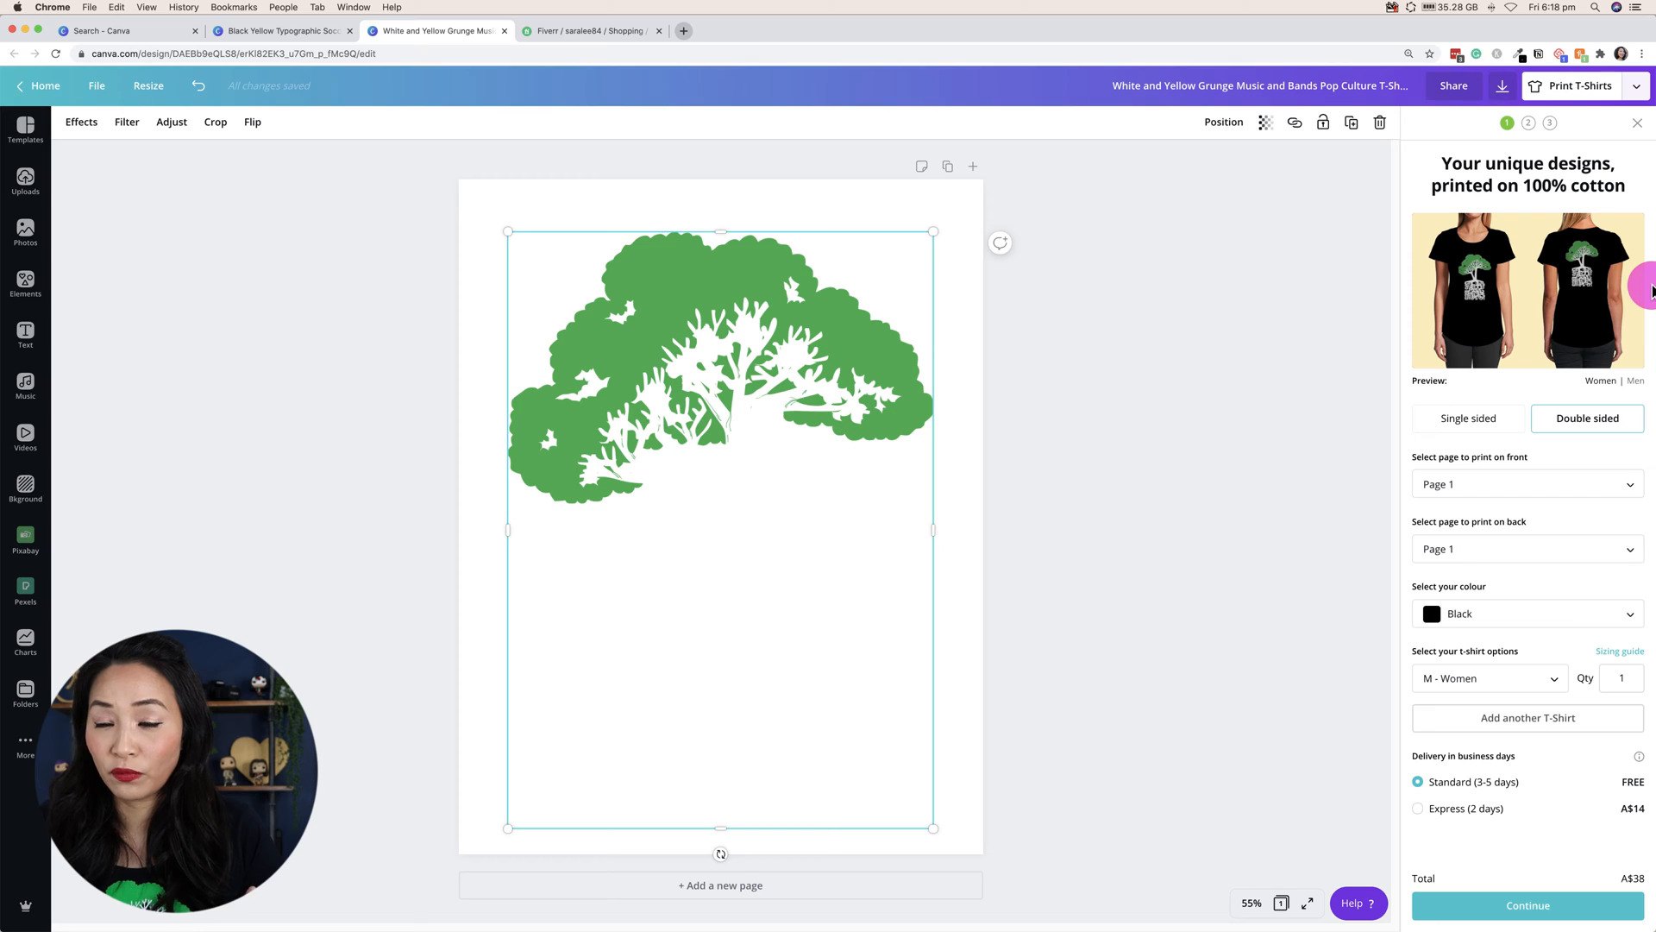
Set the shirt to single sided and choose Navy as its colour
click(1463, 420)
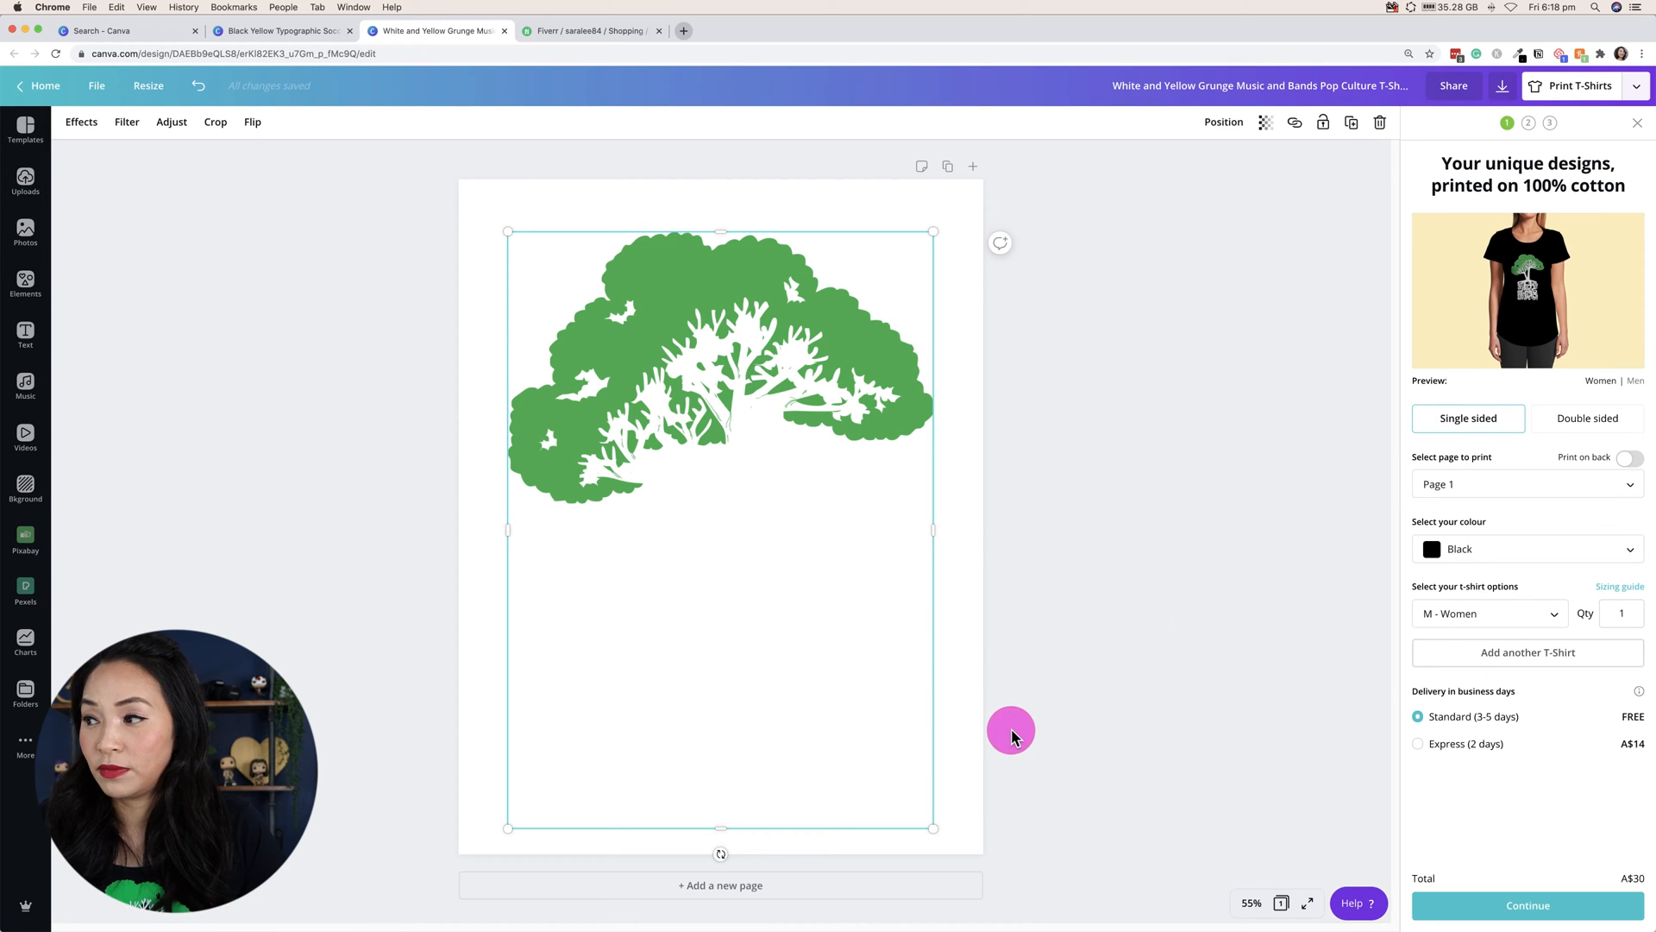
click(1613, 548)
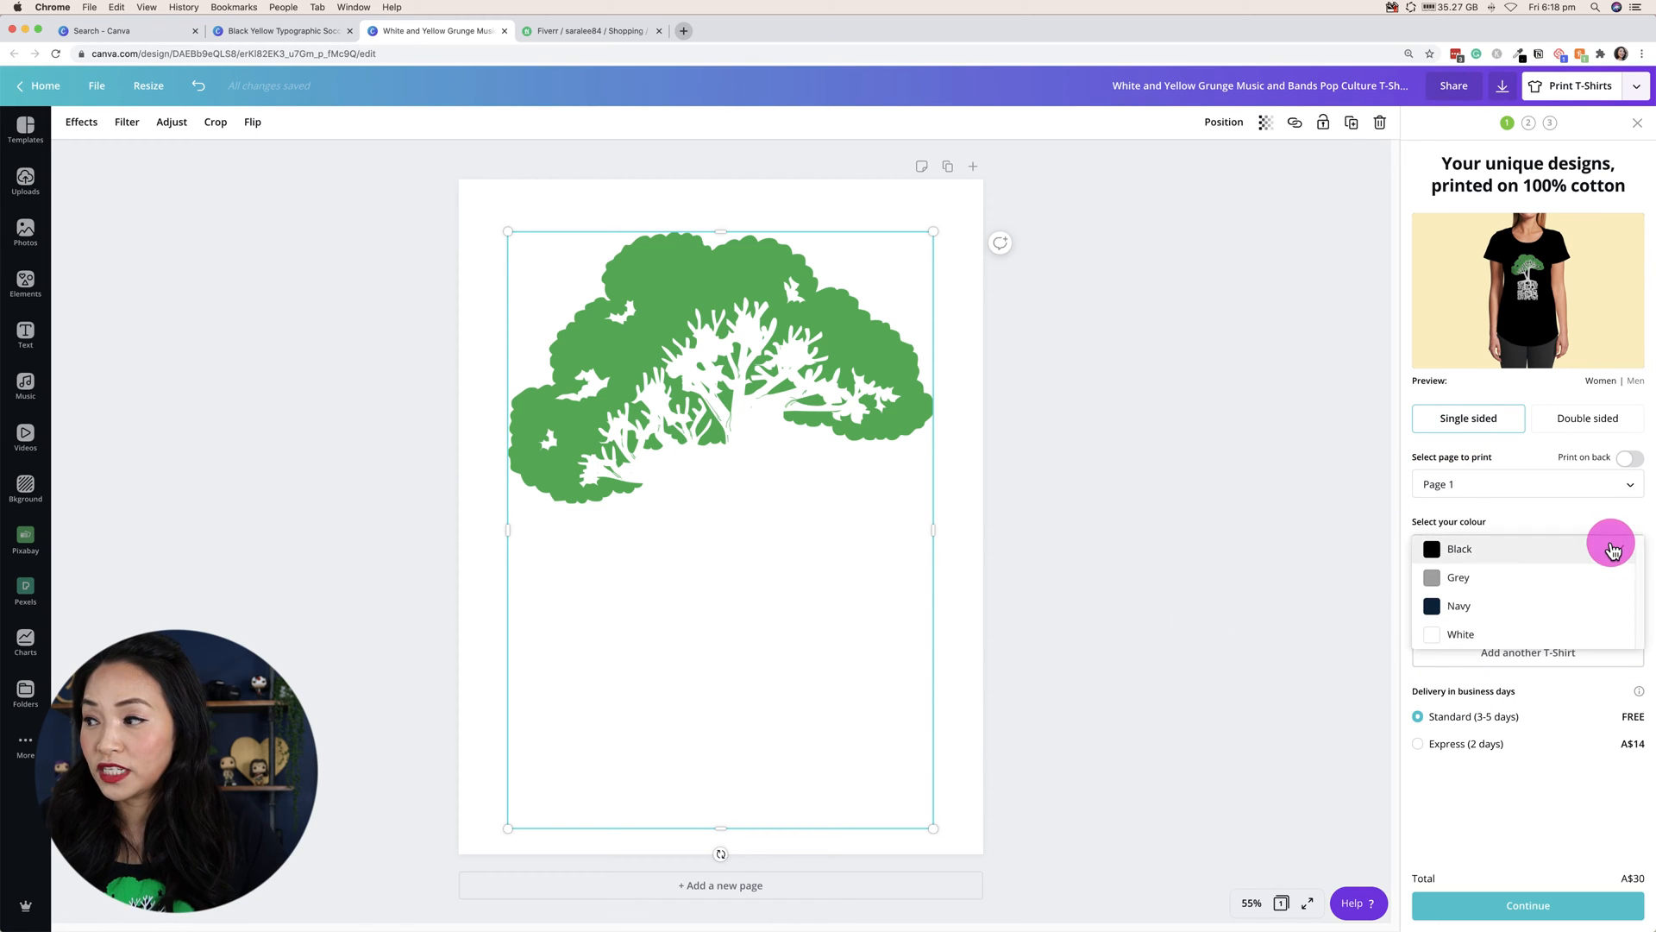
click(1570, 606)
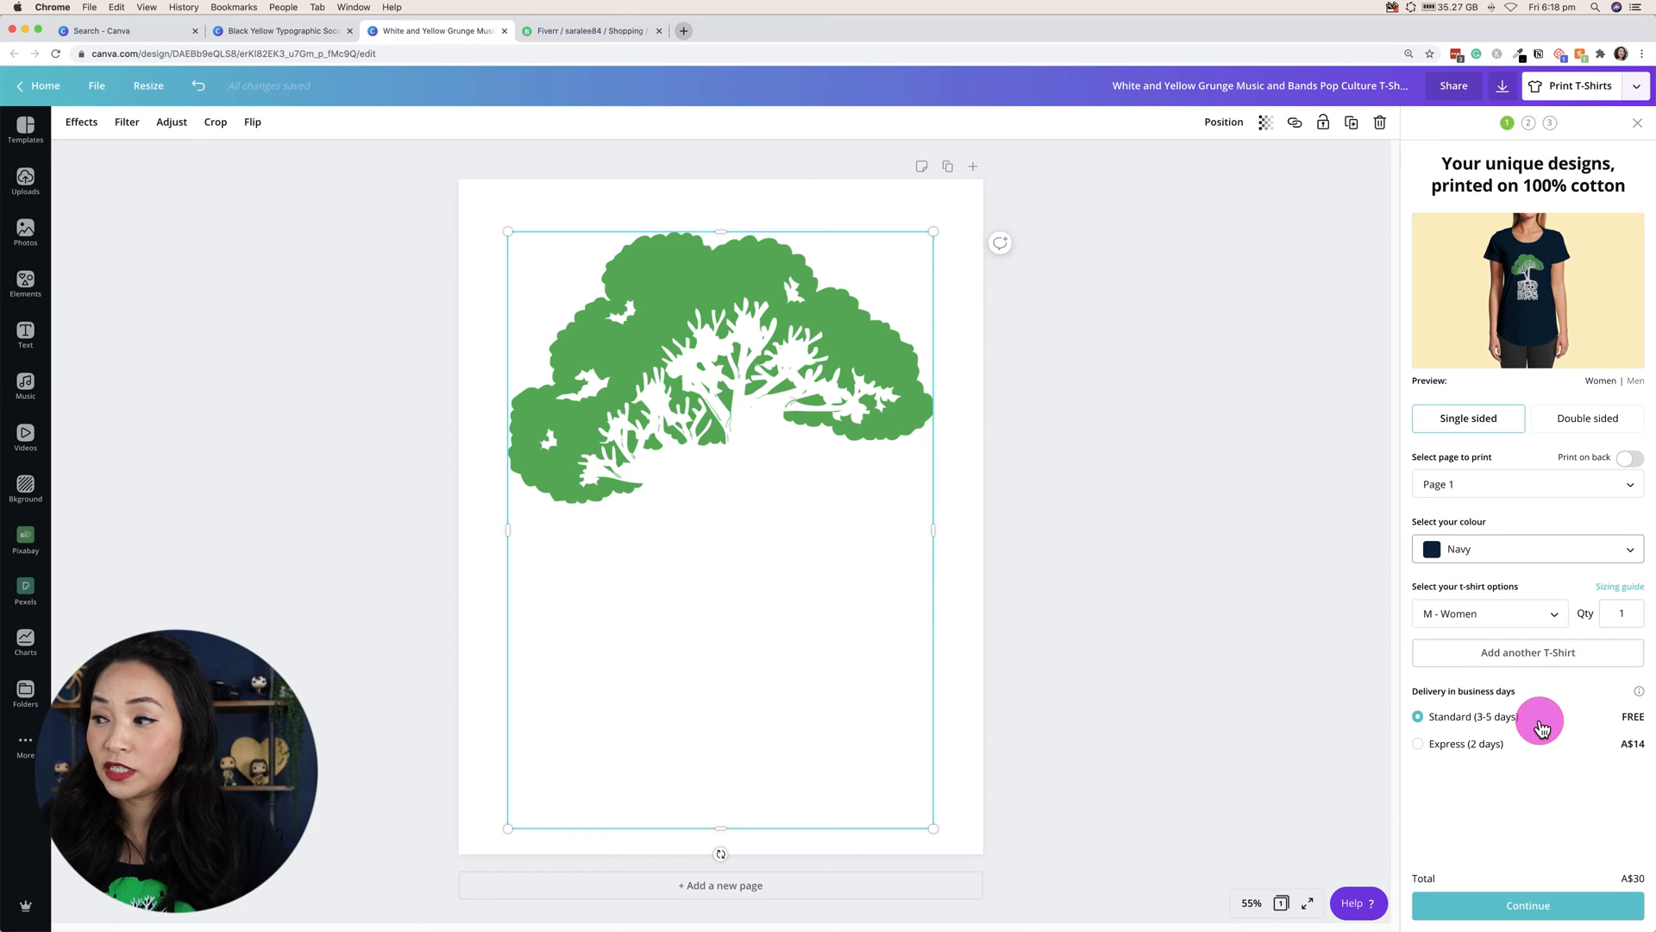
Set the first shirt size to S - Women and add a second shirt in M - Men
click(1489, 619)
click(1493, 569)
click(1600, 654)
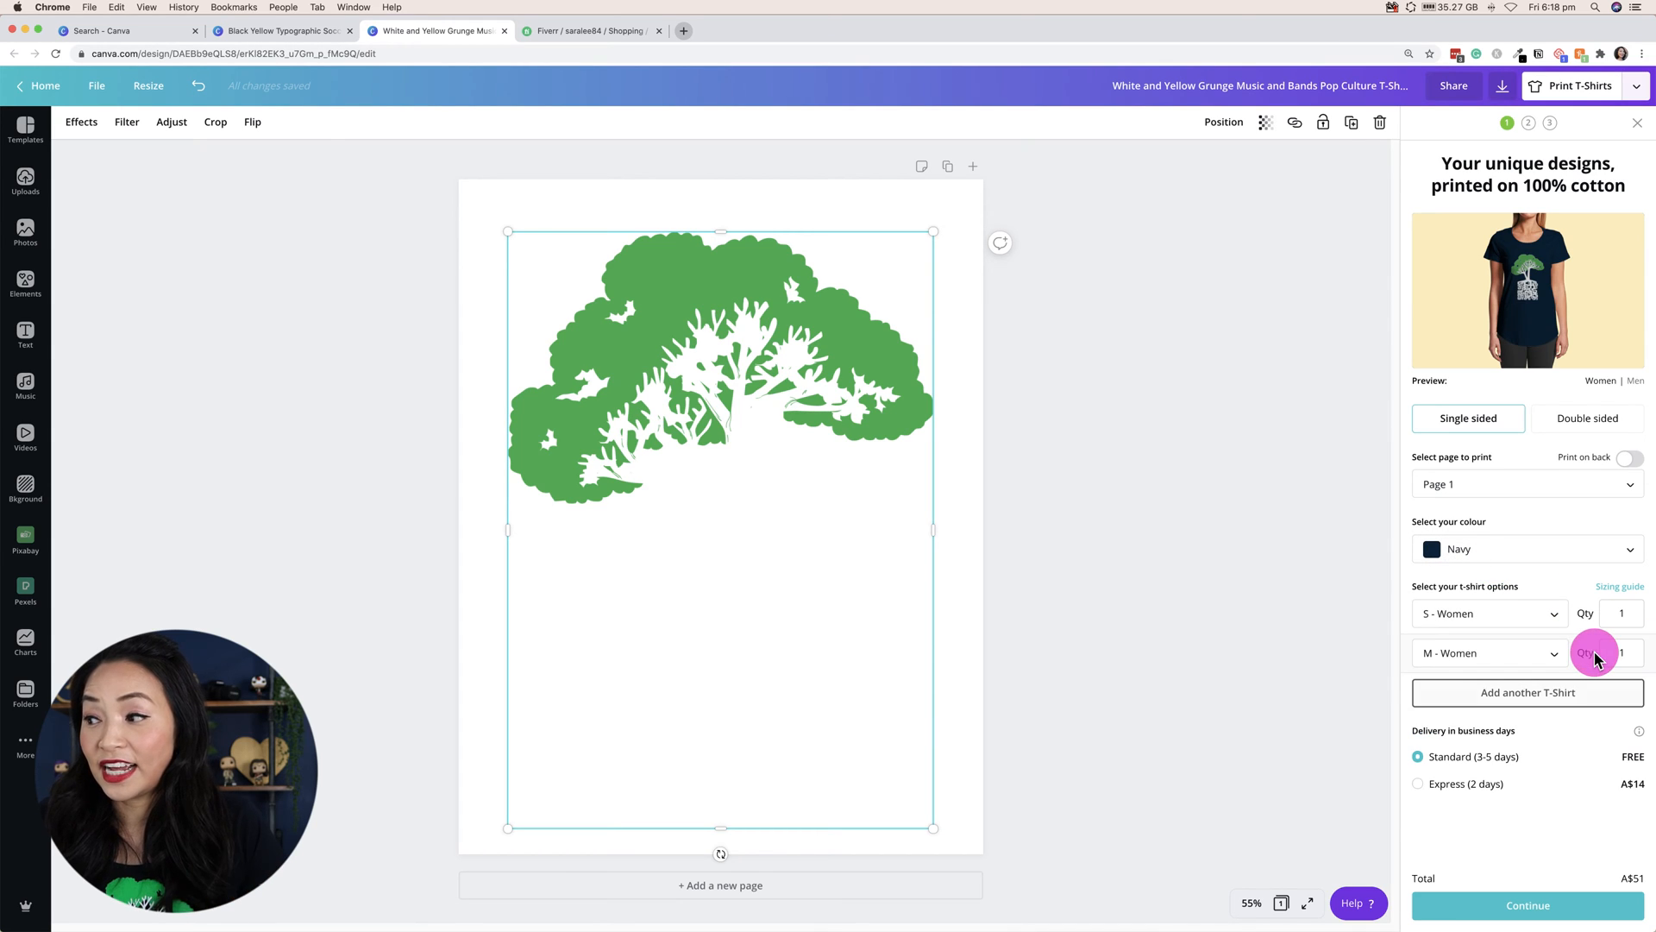
click(1535, 653)
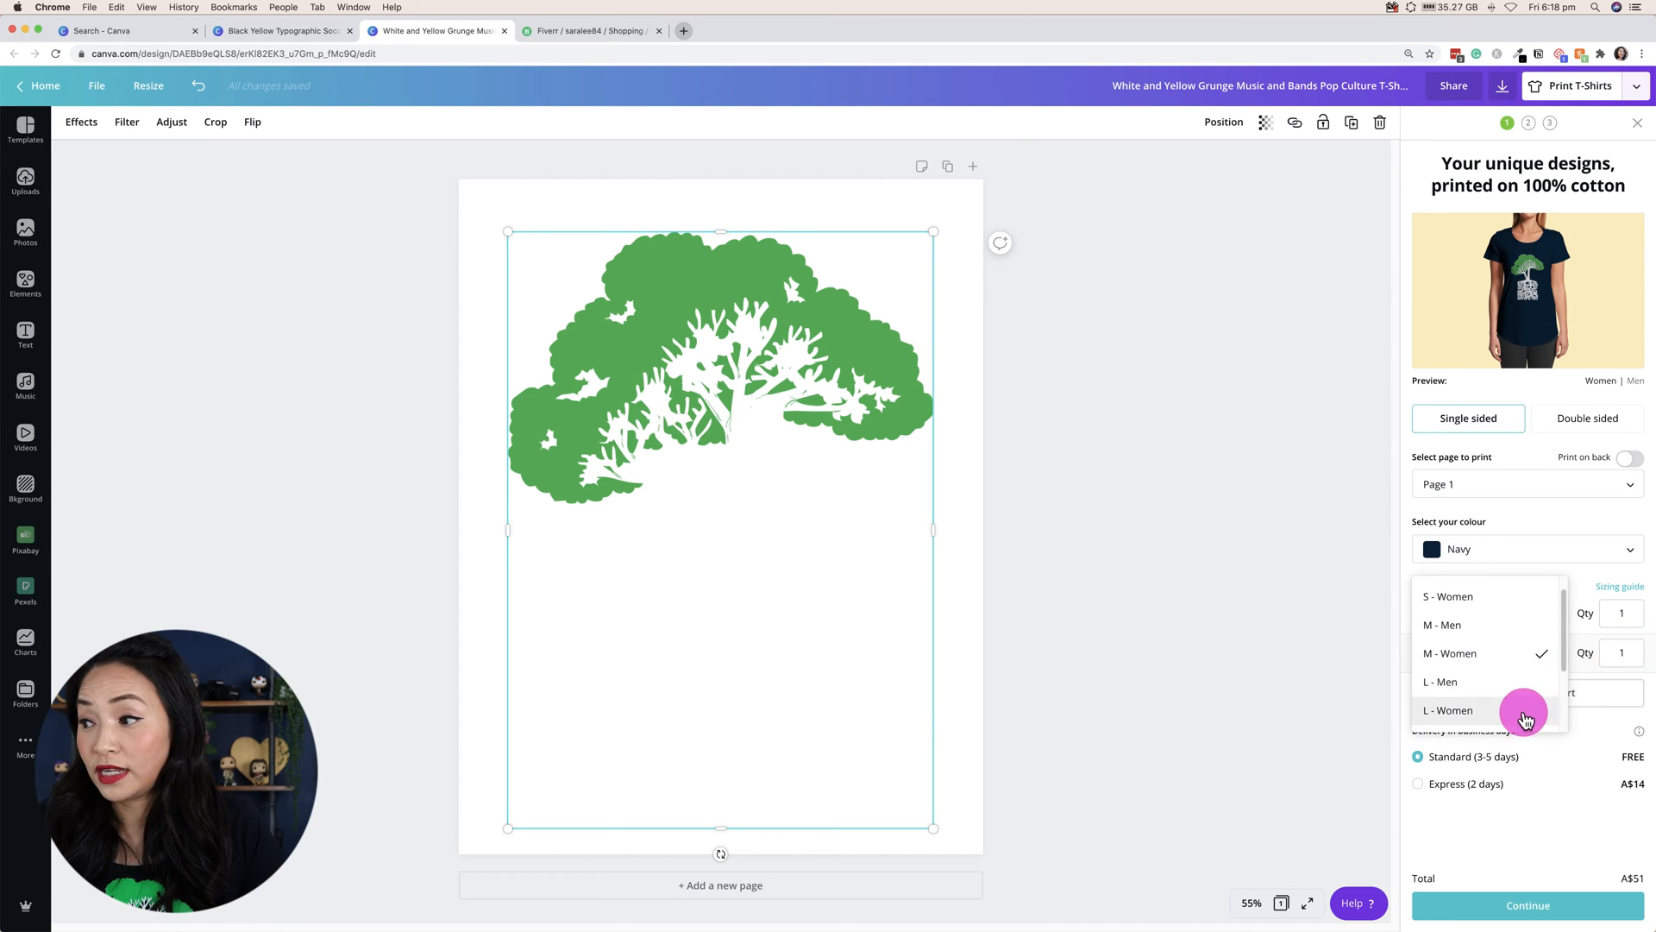
click(1497, 626)
click(1089, 867)
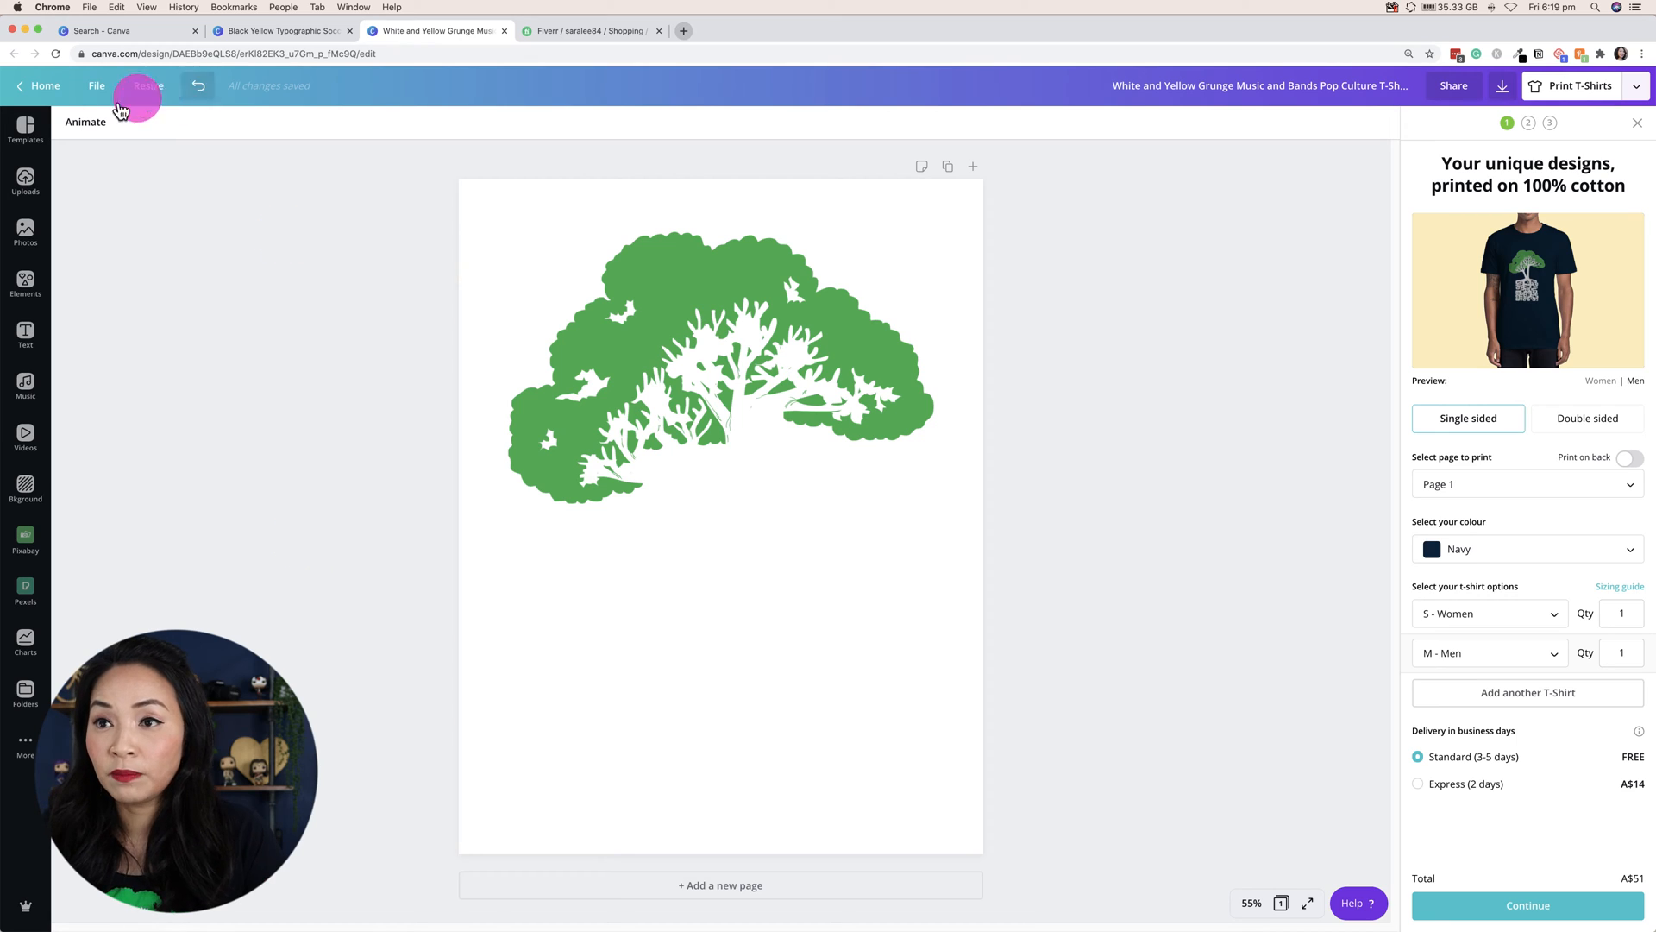
Start a new blank T-shirt design from the home page and add the uploaded iceberg sunset image to it
click(44, 86)
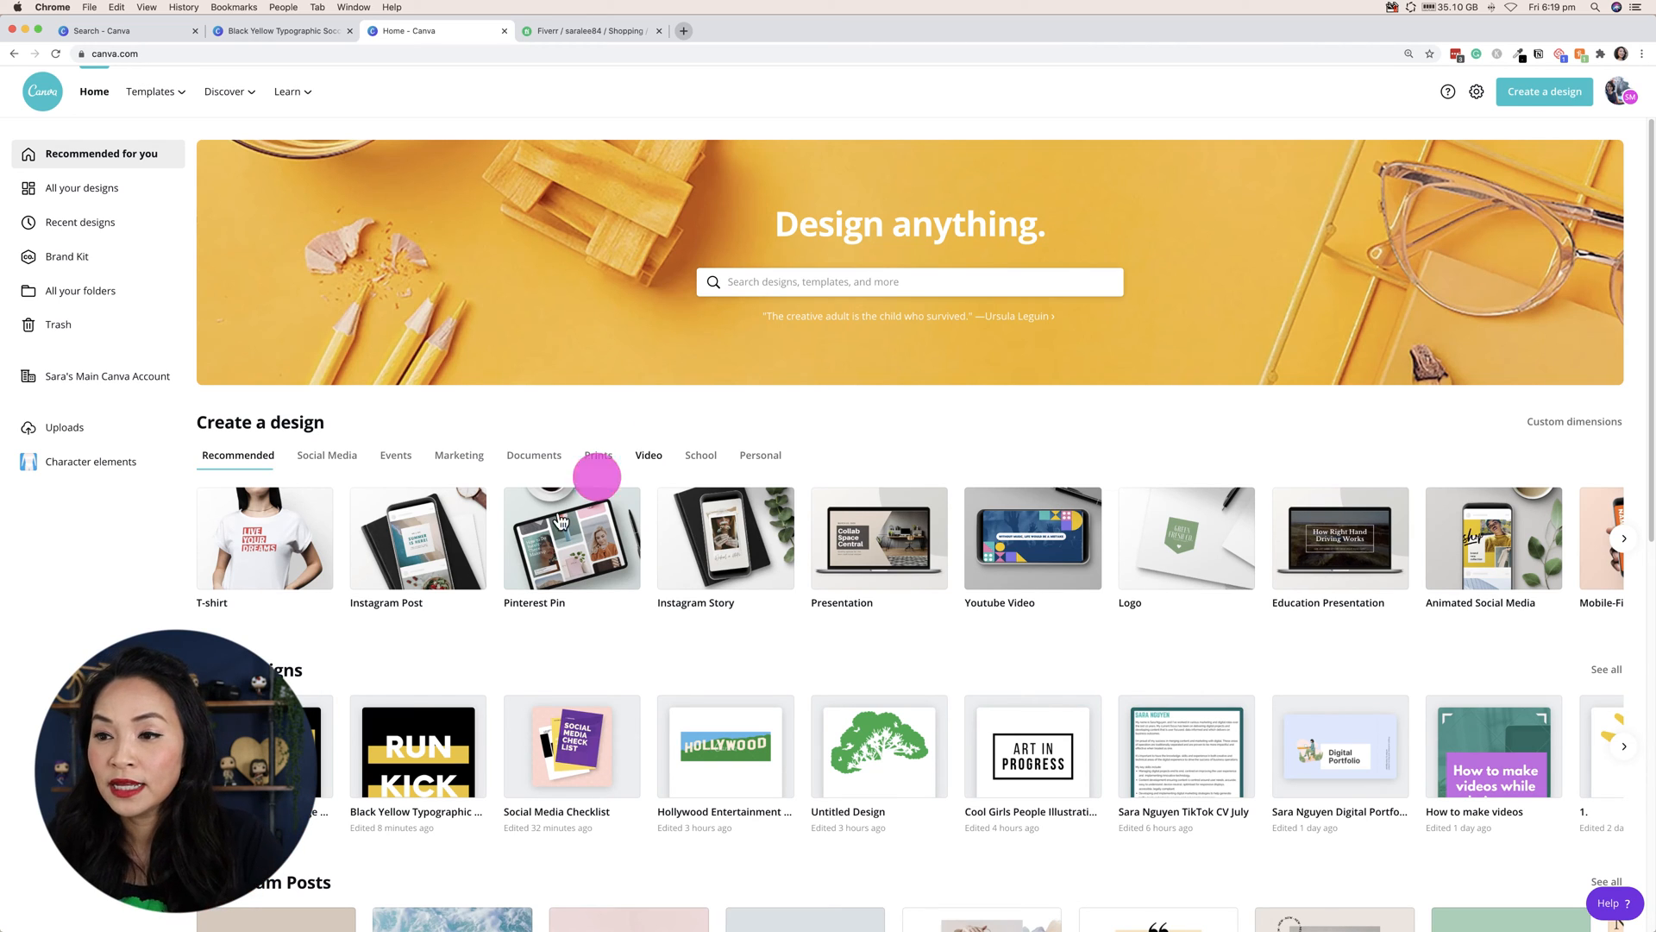
click(240, 522)
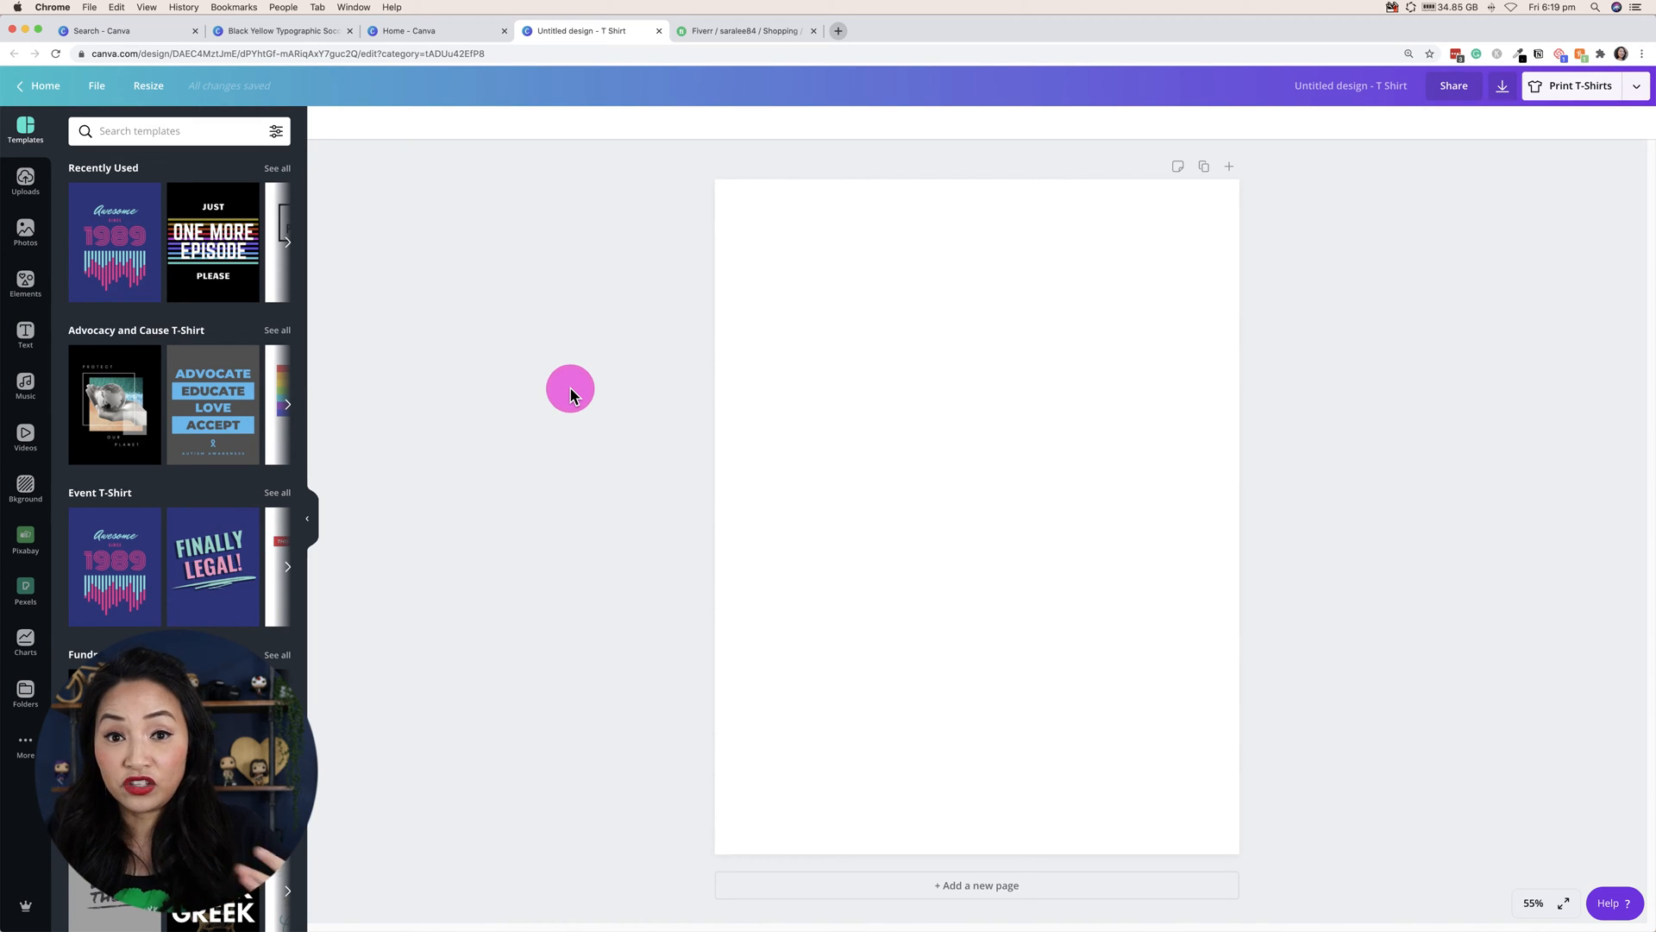
click(24, 183)
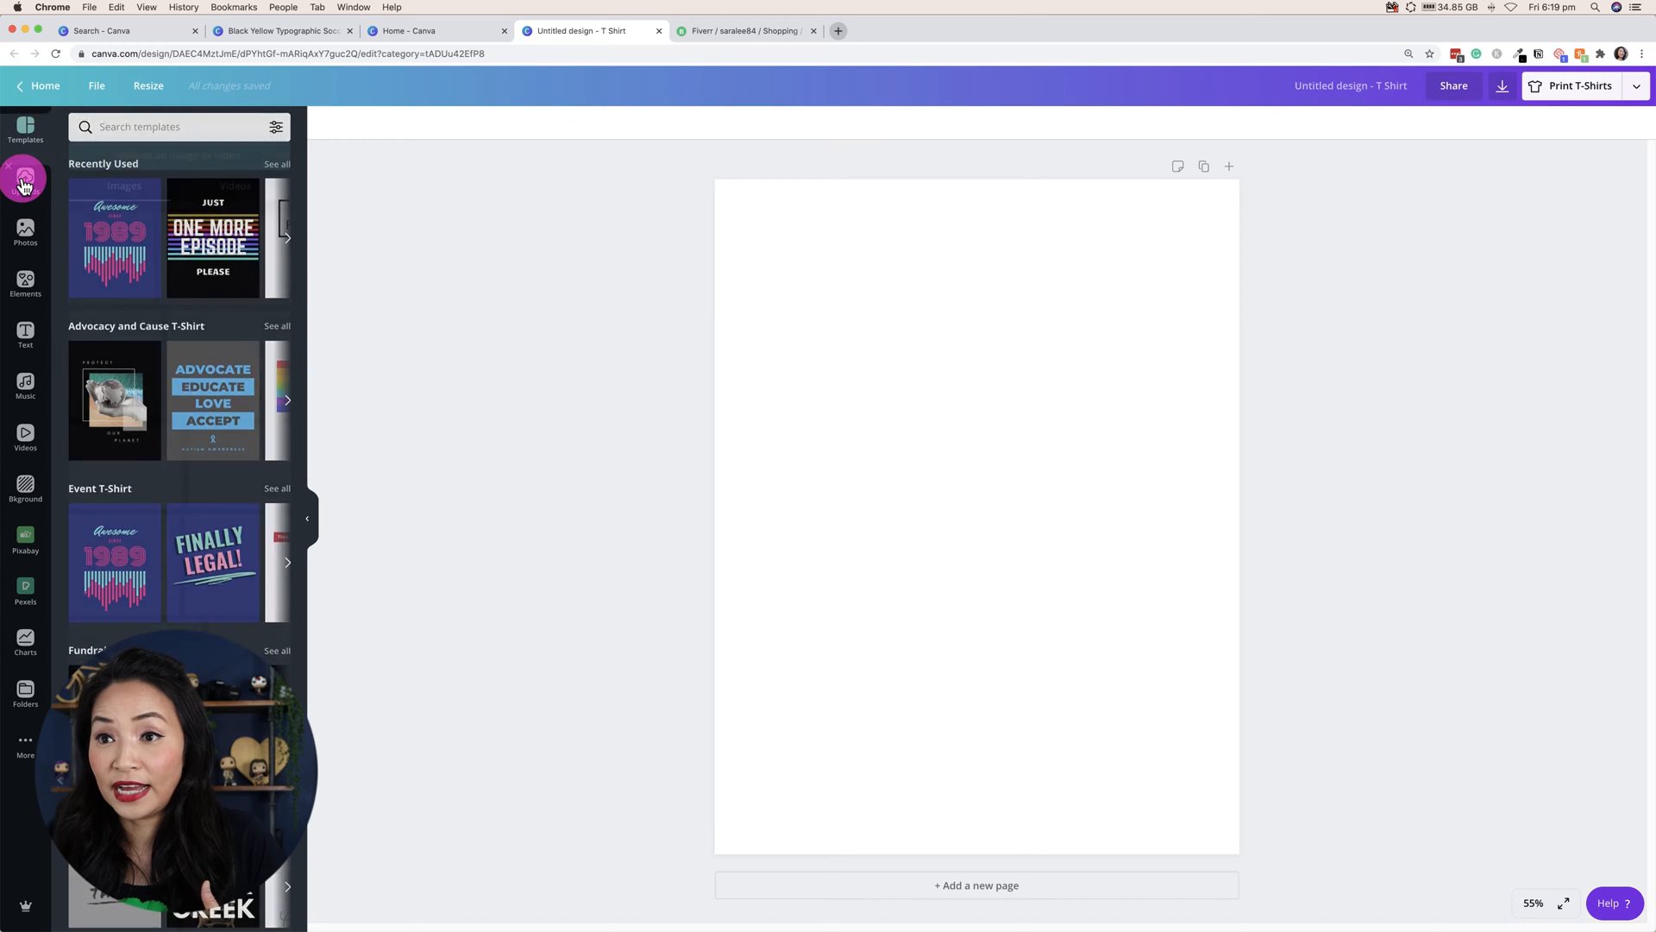
scroll(149, 517, down, 3)
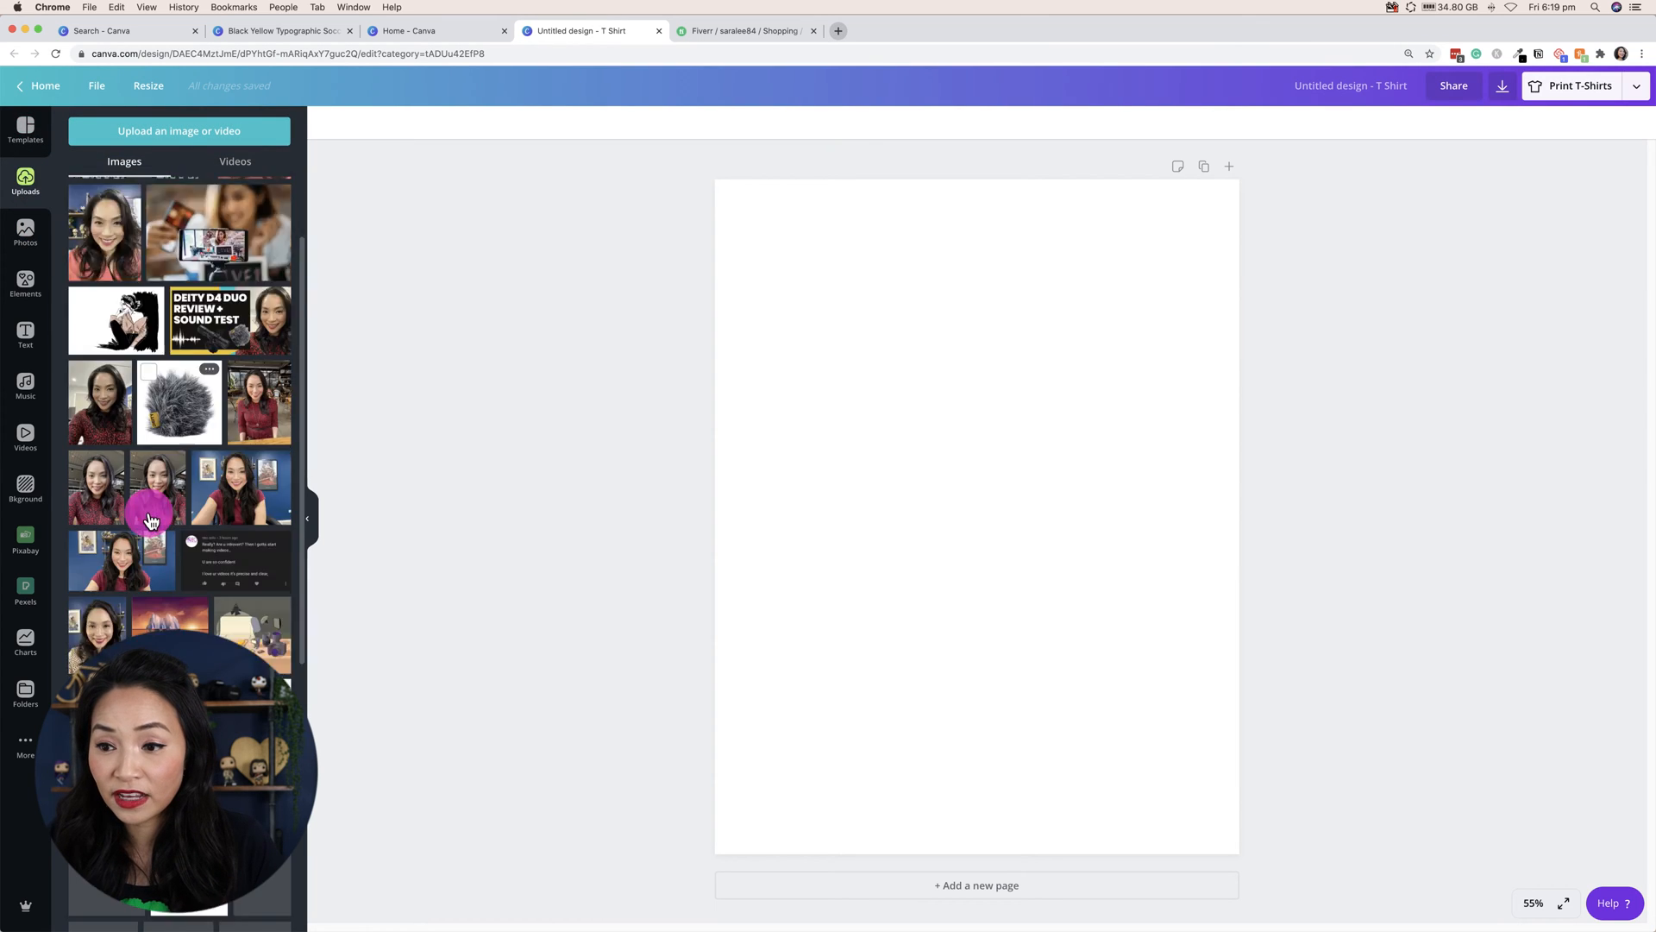
scroll(154, 526, down, 2)
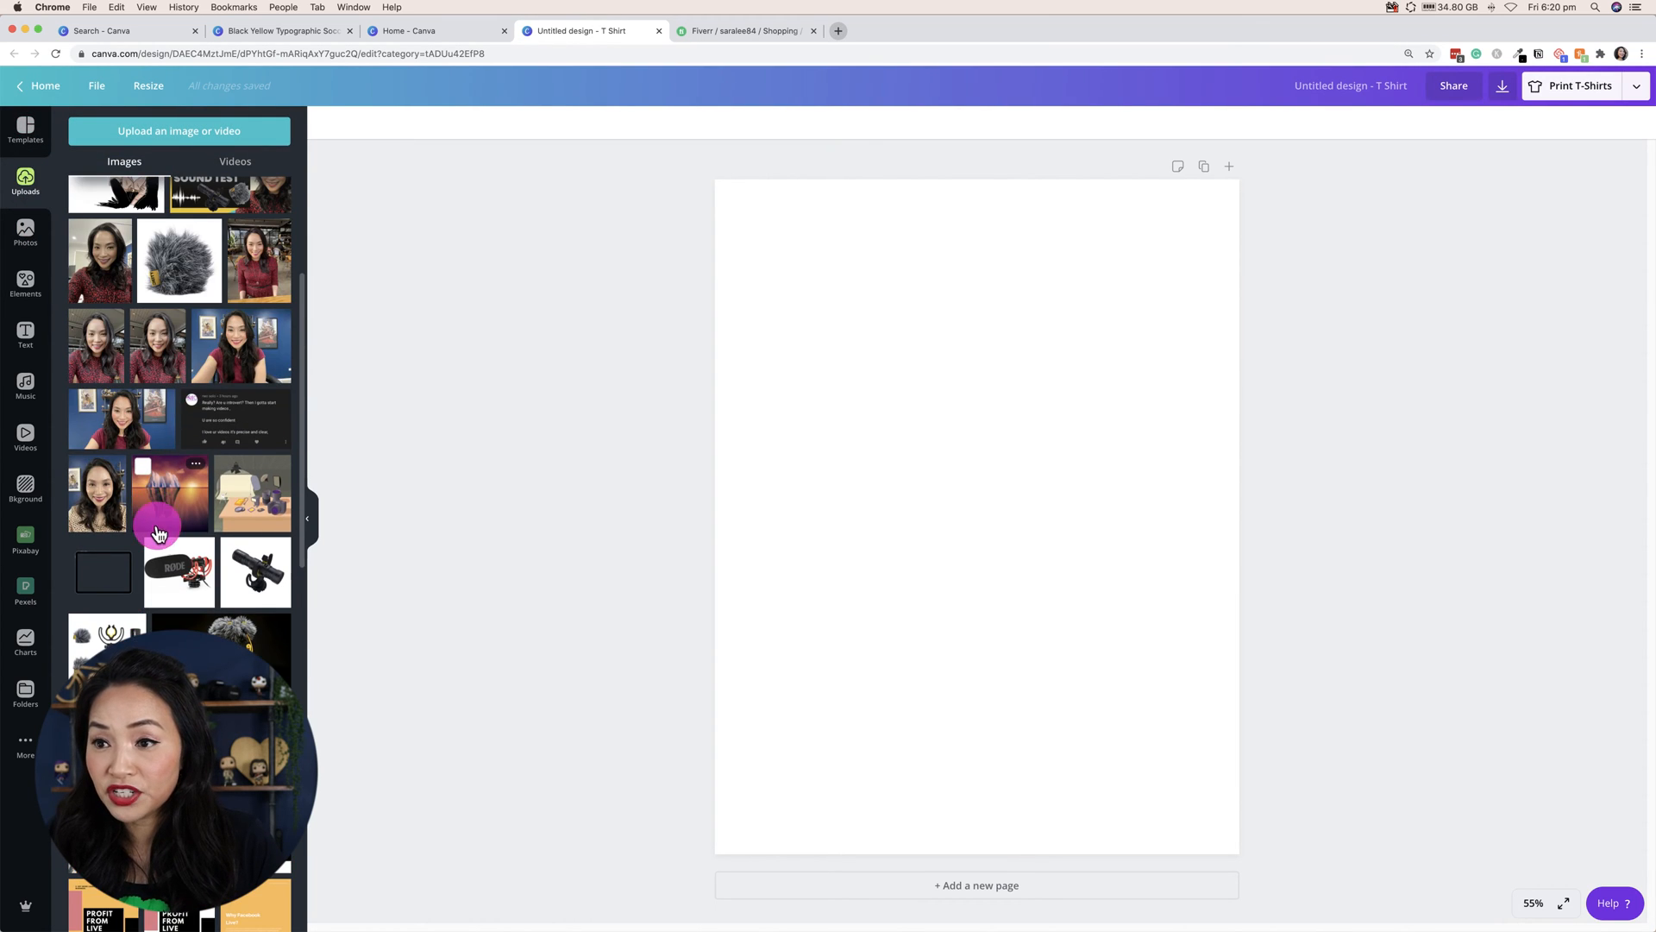
click(158, 532)
Enlarge and reposition the iceberg image until it covers the whole page, keeping the iceberg and sun within the page
drag(953, 551, 868, 403)
drag(1093, 571, 998, 561)
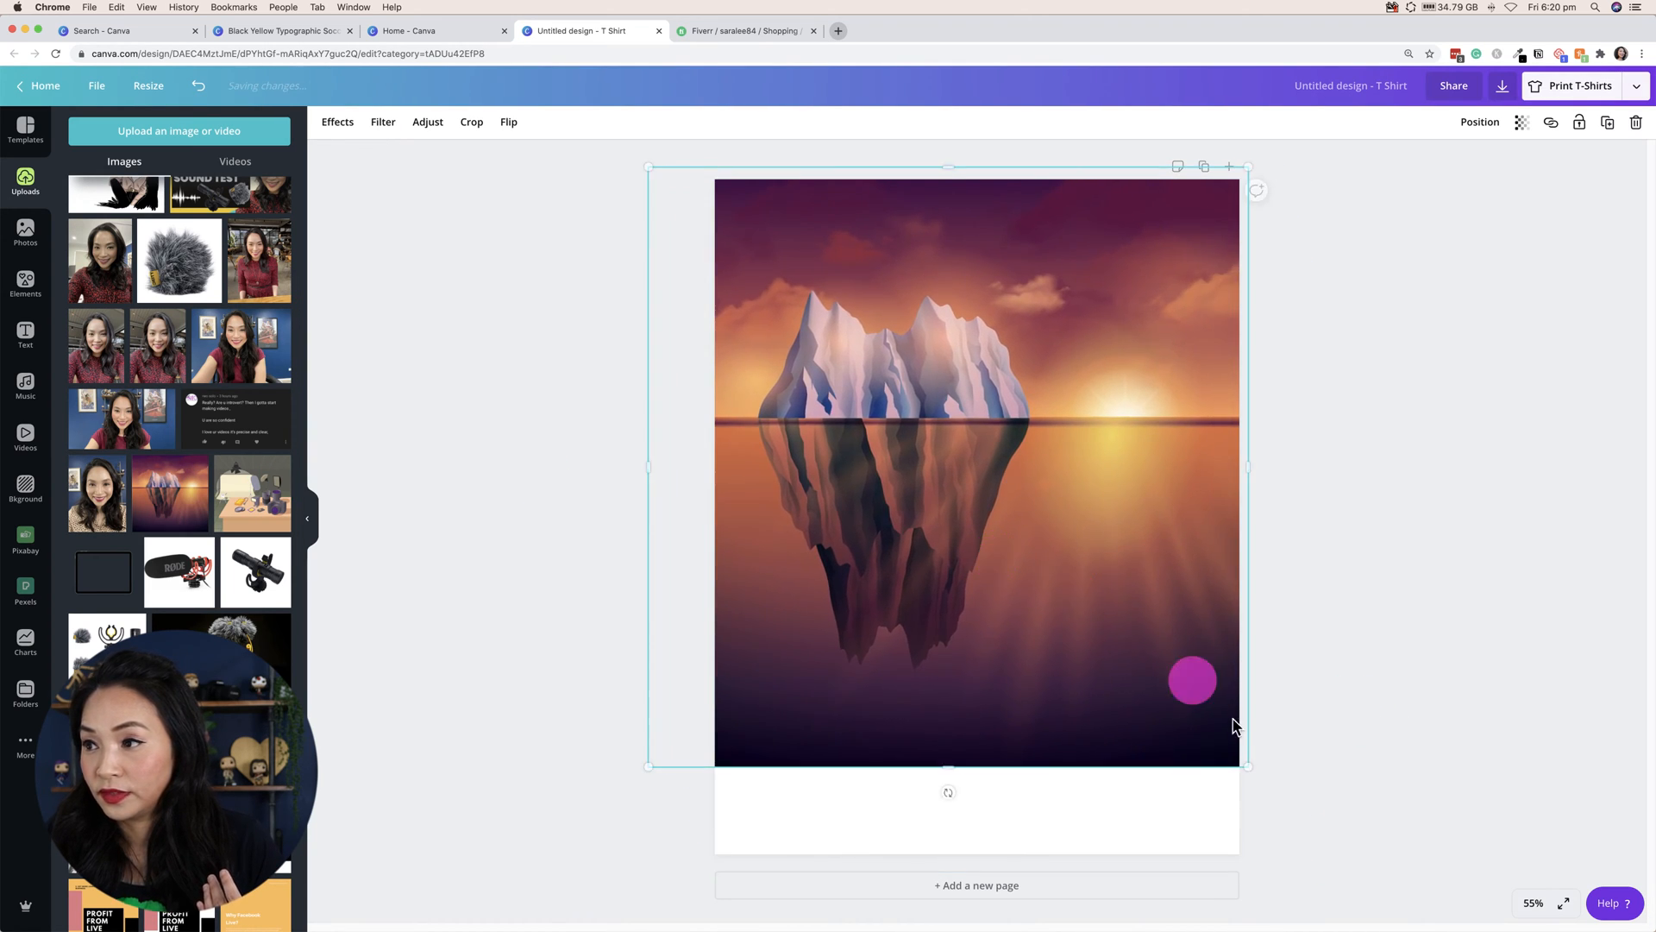
drag(1245, 761, 1353, 857)
drag(1101, 710, 1021, 695)
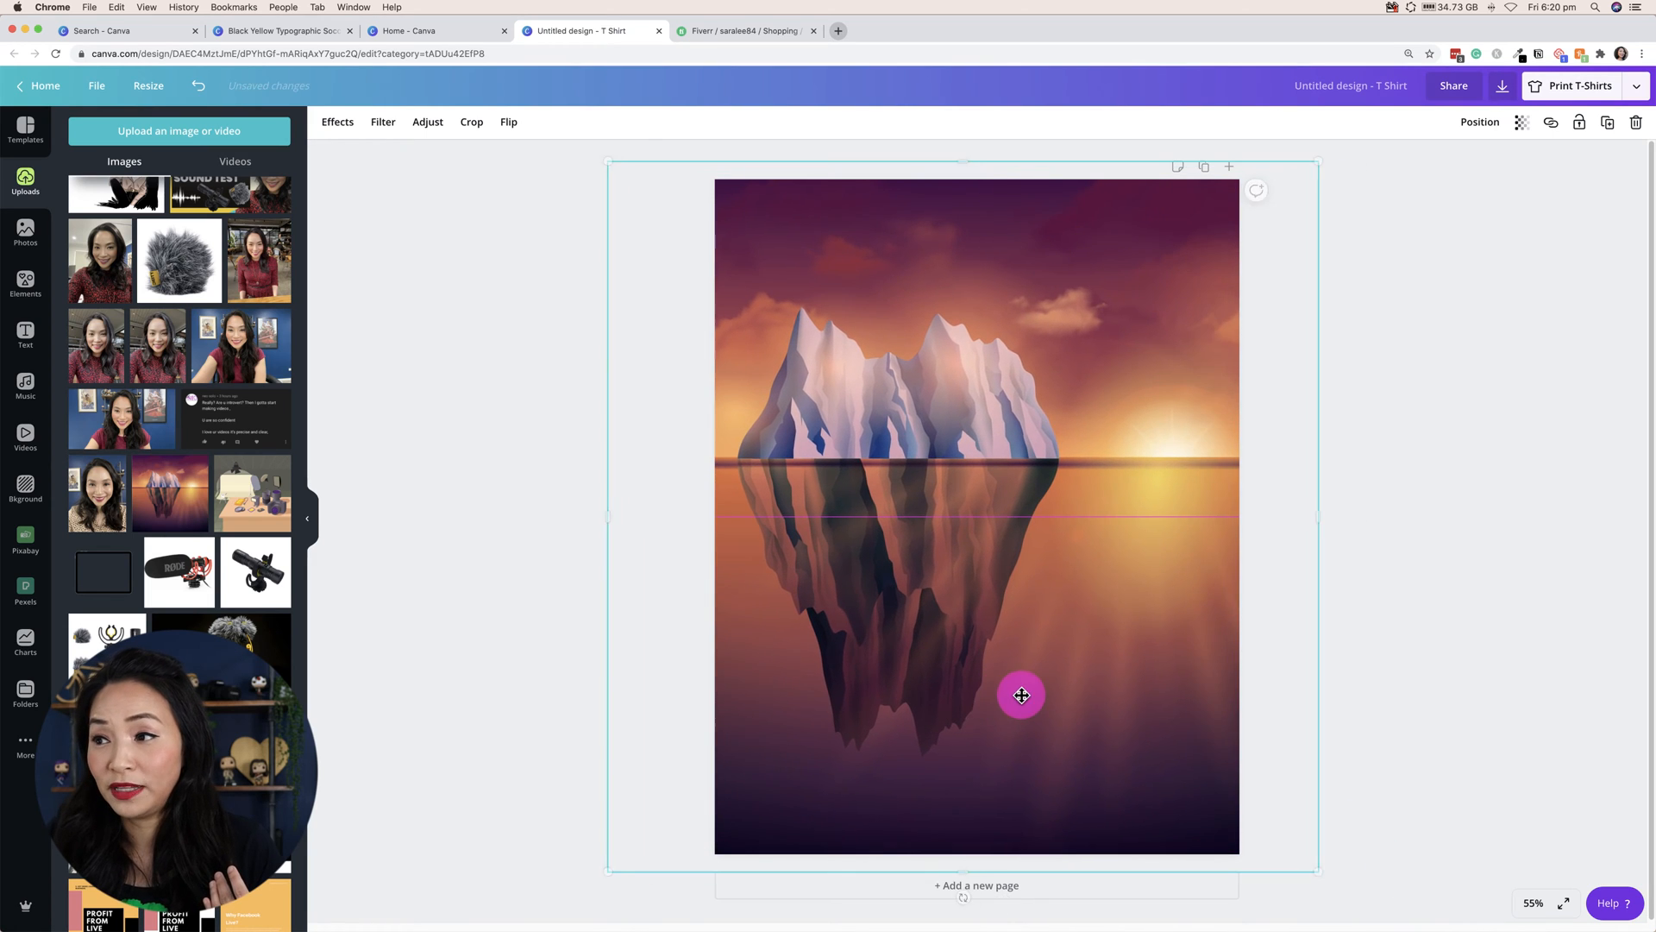
click(499, 695)
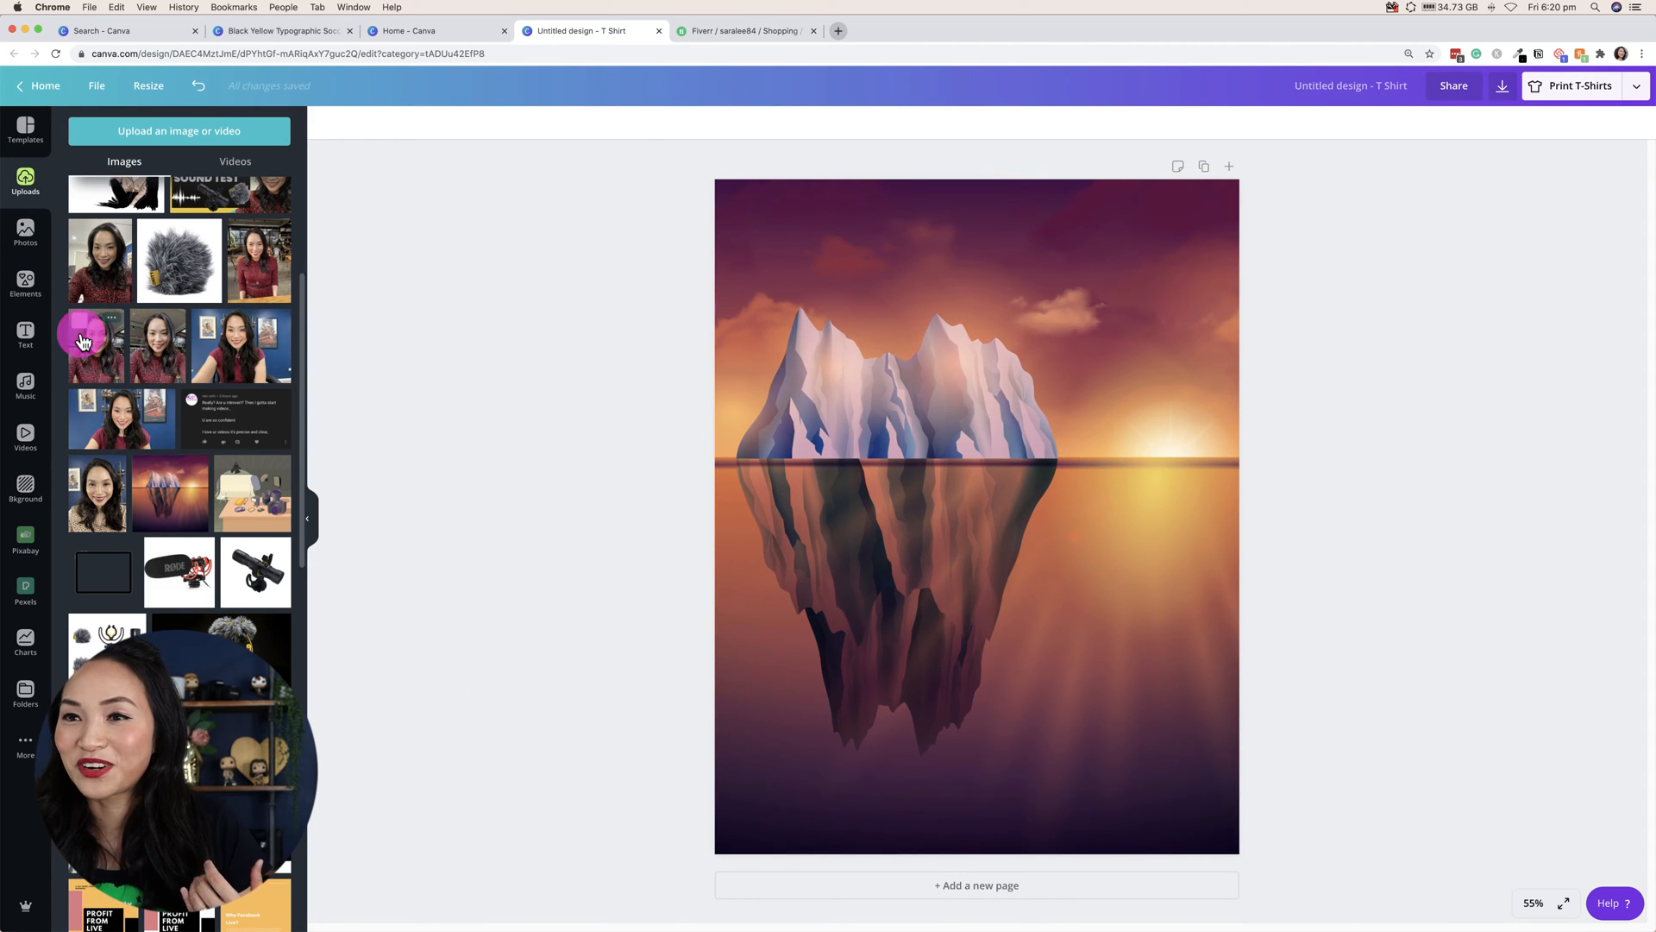
Add a heading reading "Text" and place it in the sky to the right of the iceberg peaks
click(26, 335)
click(196, 191)
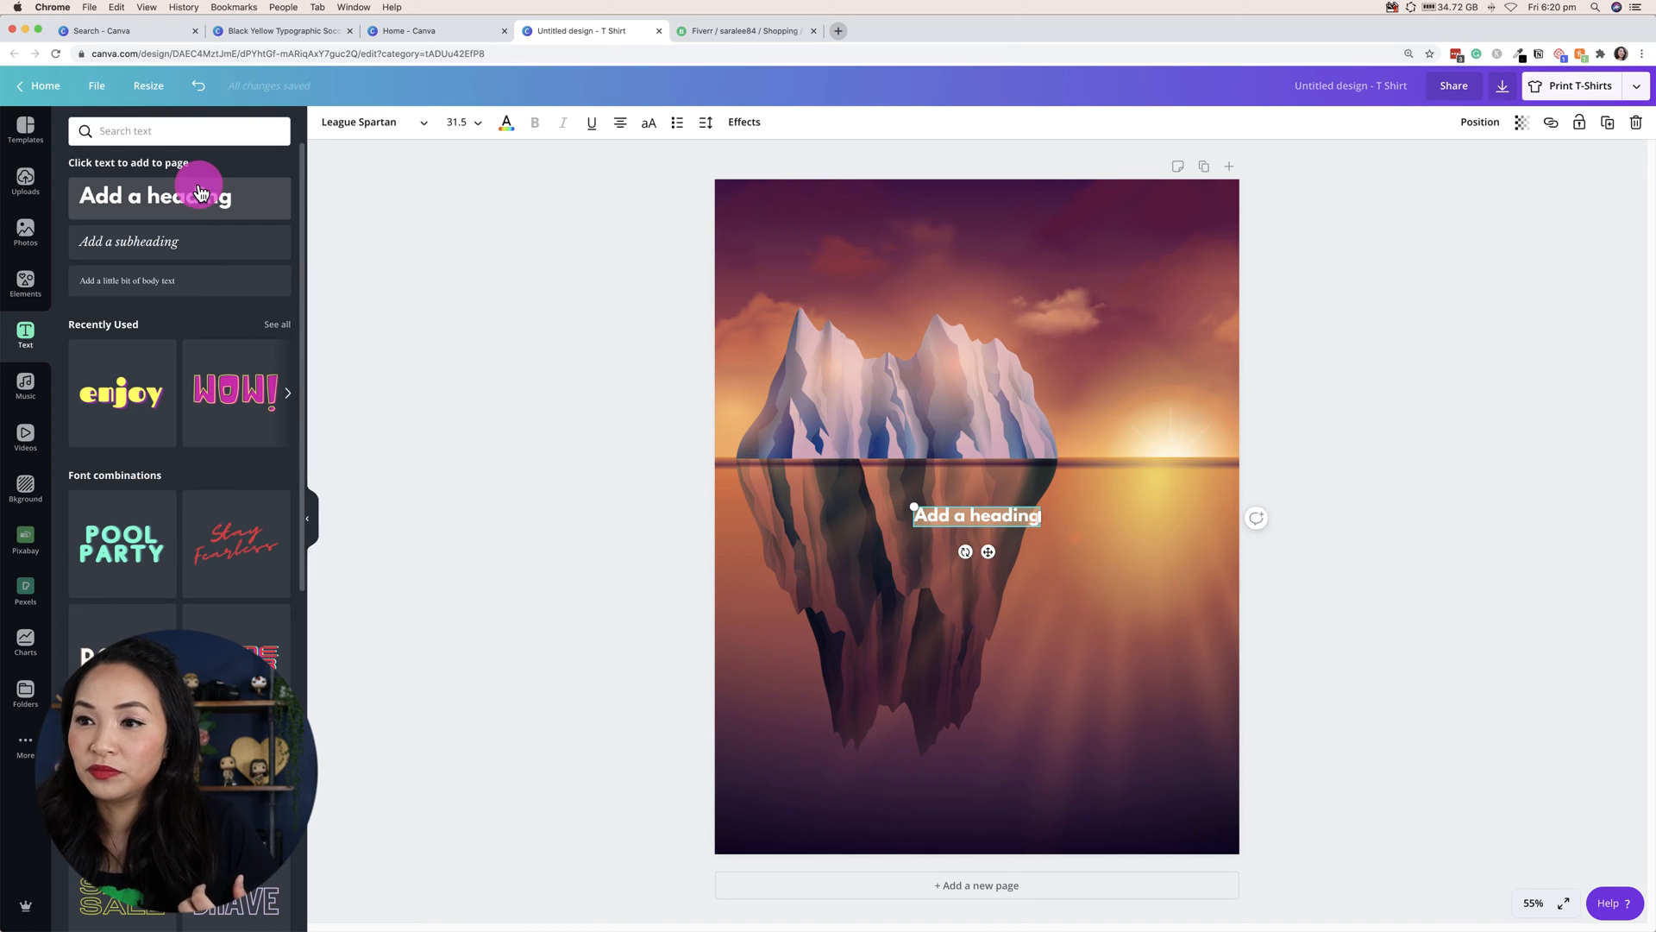
text(Text)
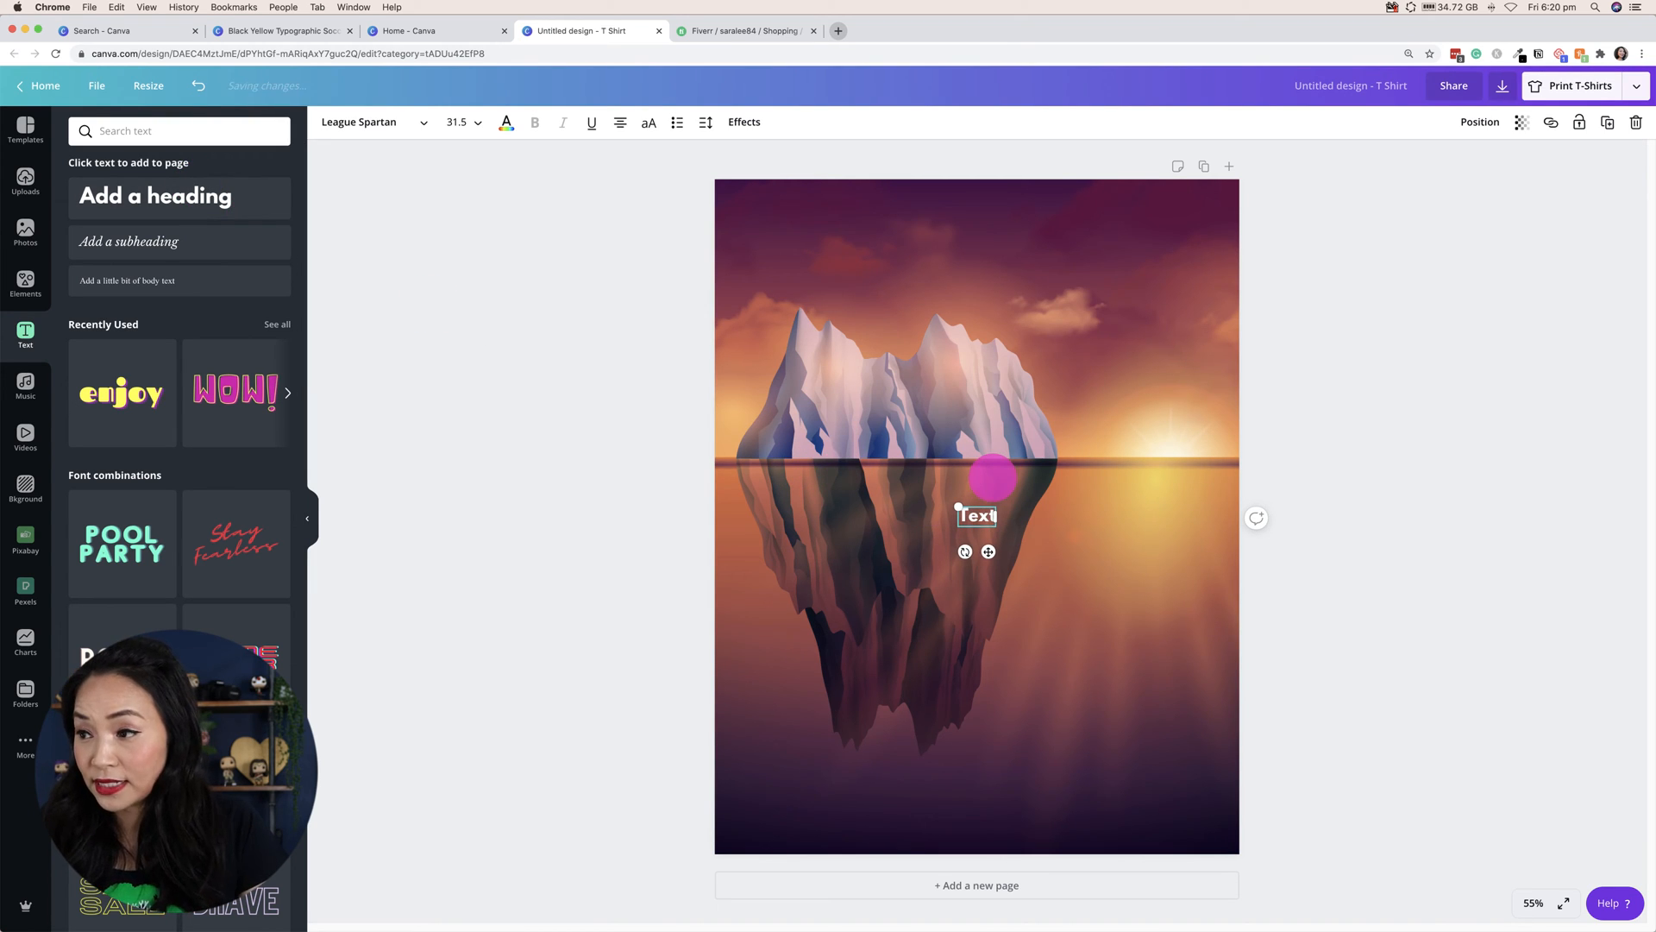
click(495, 618)
drag(983, 515, 1097, 297)
Search the elements for "sun", add the yellow sun with a jagged orange rim, shrink it and place it in the page's upper-right corner
click(25, 287)
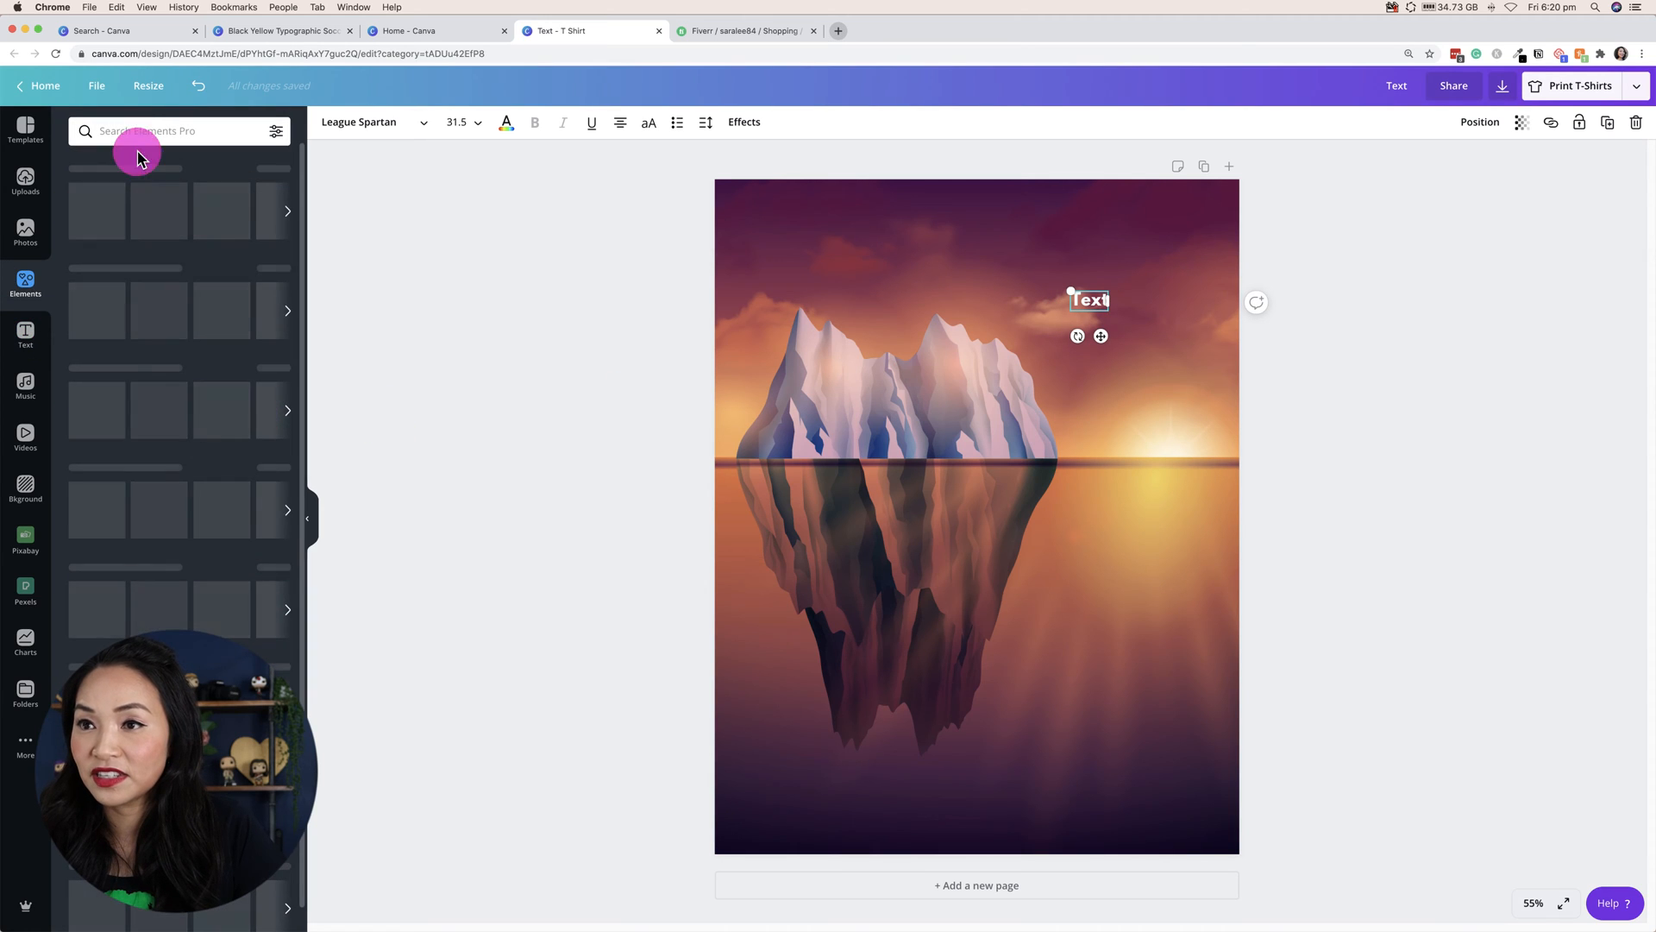
click(136, 134)
text(sun)
key(Return)
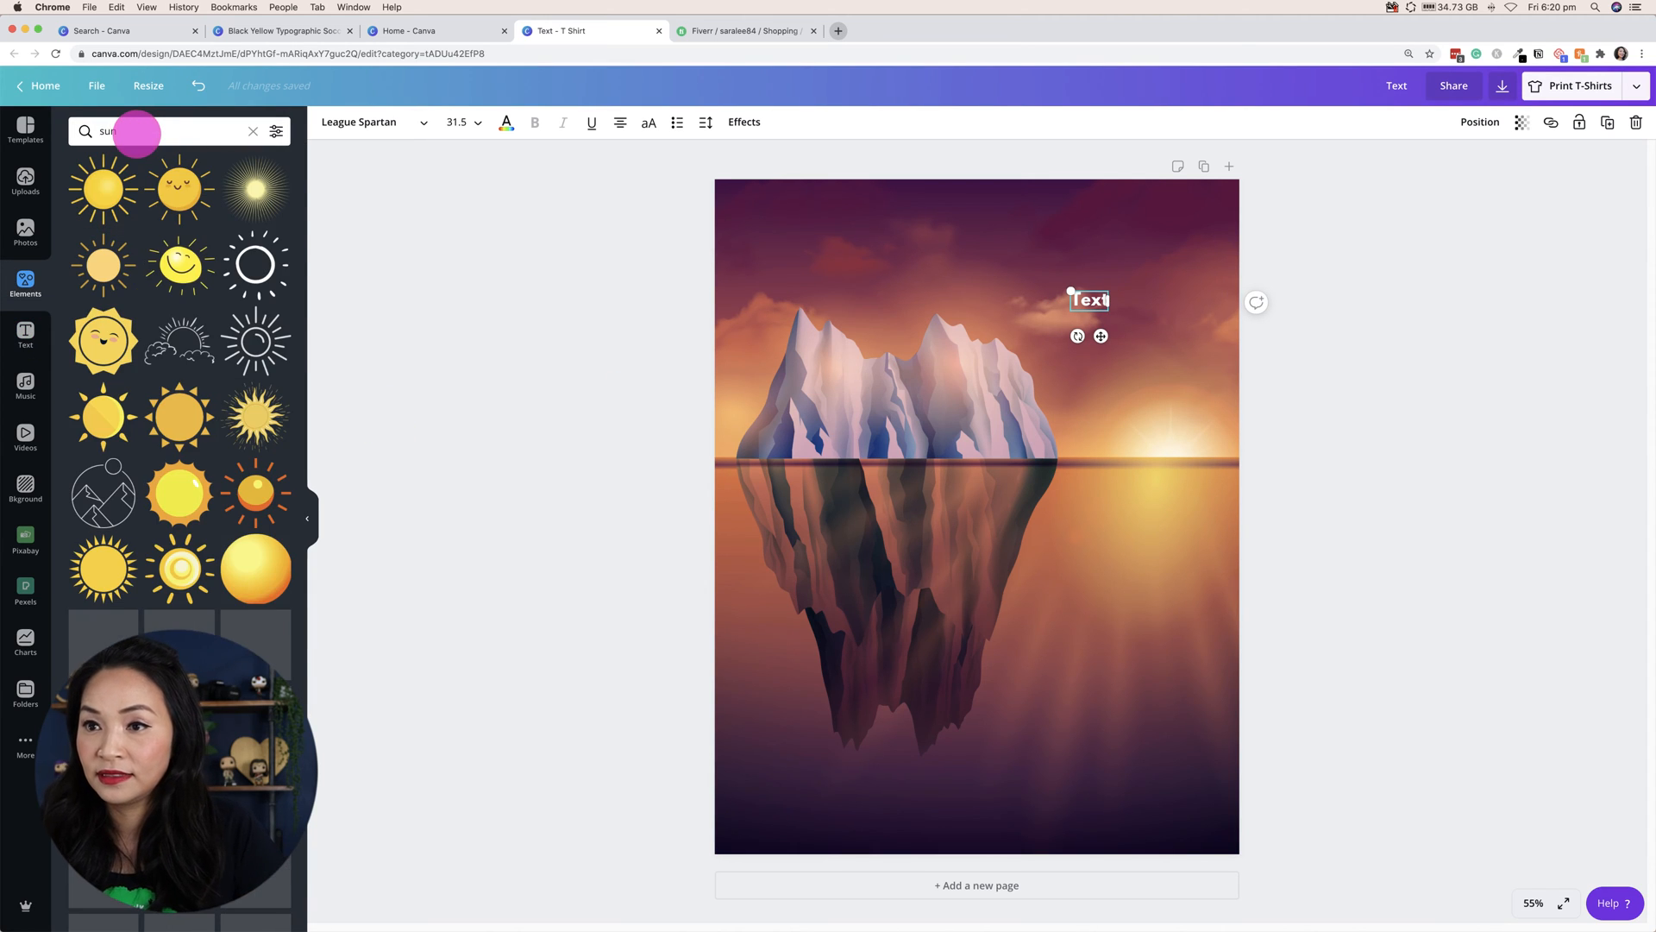
click(179, 492)
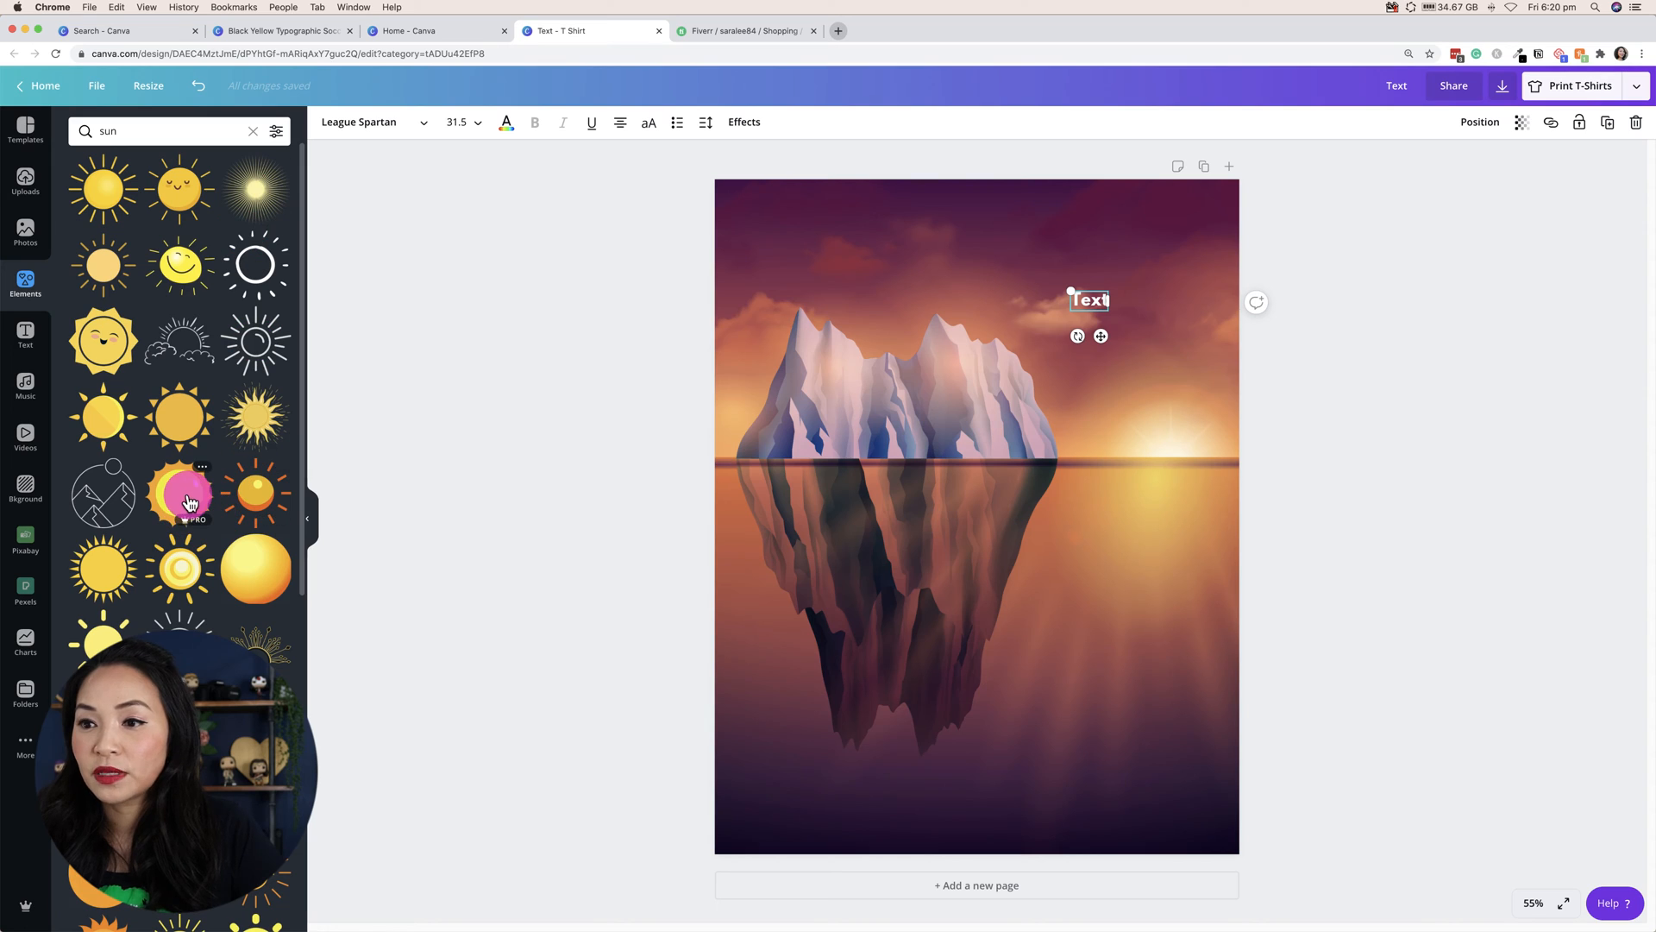
drag(1082, 622, 975, 518)
drag(917, 463, 1166, 235)
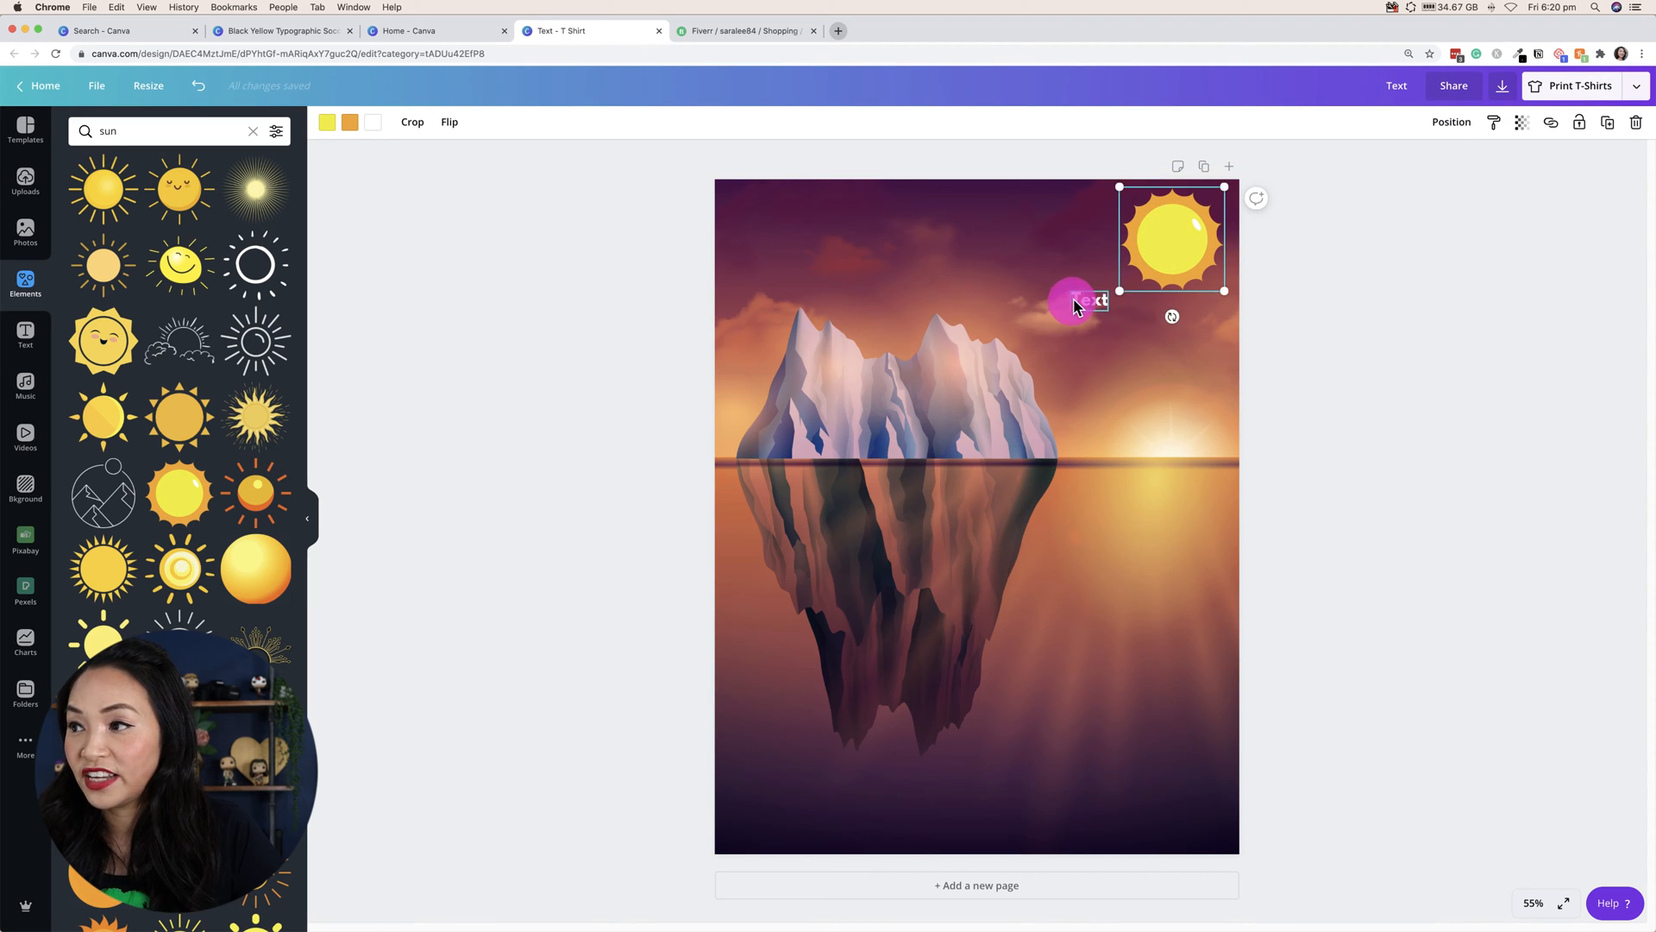
Move the "Text" heading above the iceberg's left peak, then shift the sun graphic slightly inward and enlarge it
drag(1078, 297, 817, 277)
drag(1182, 238, 1156, 253)
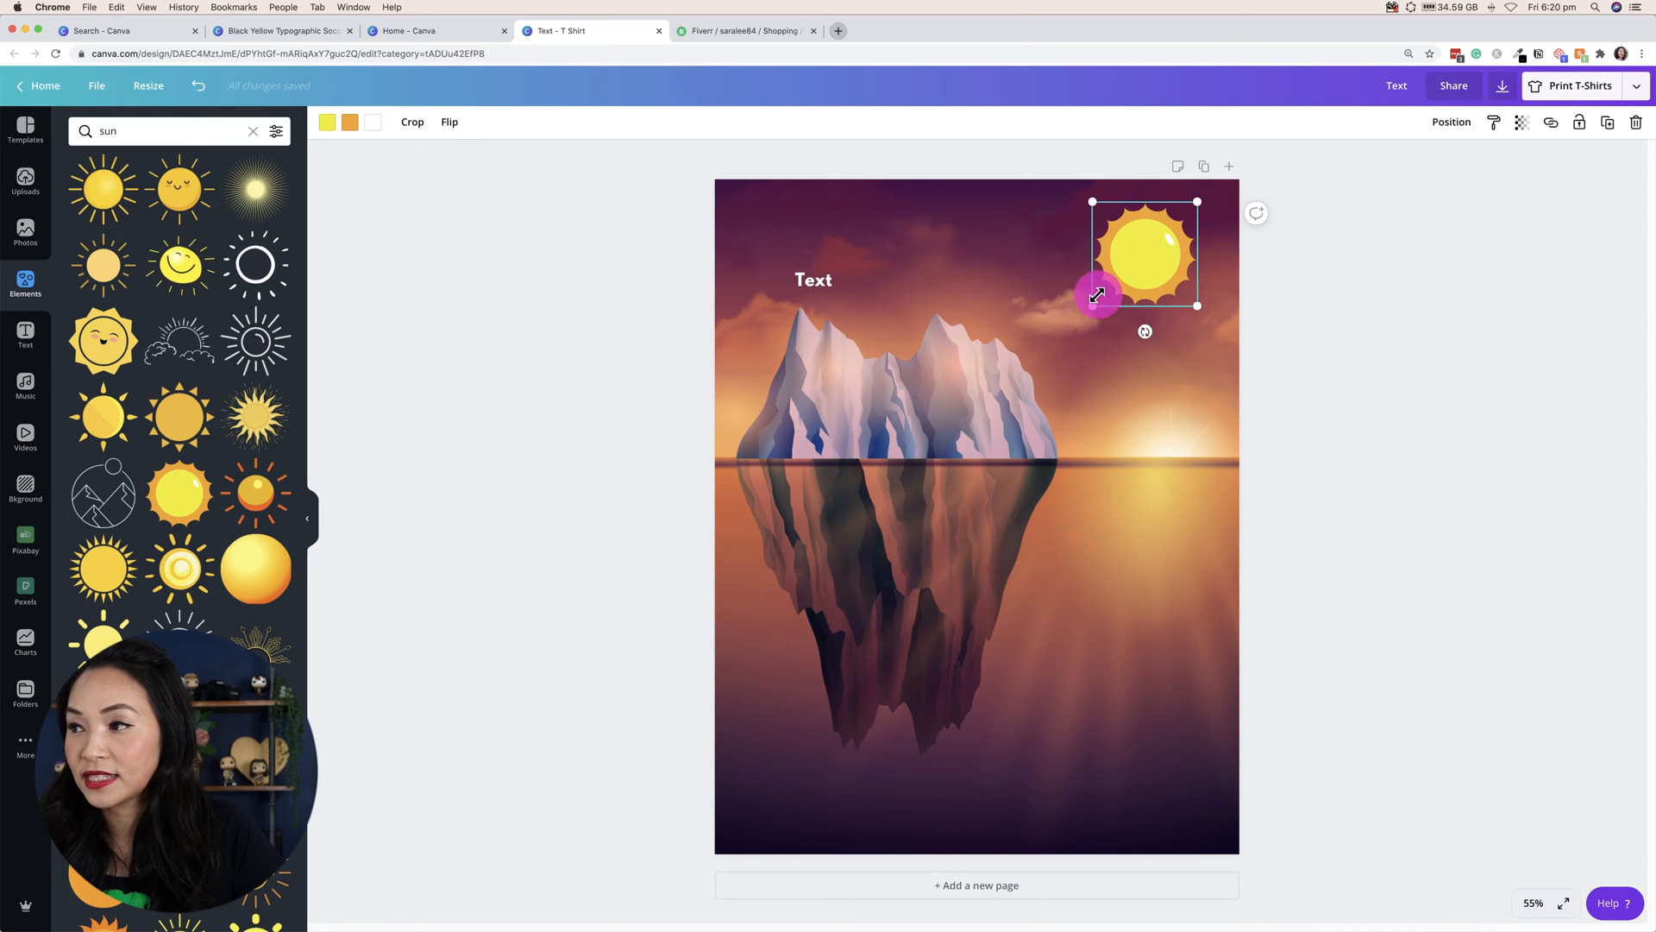
drag(1088, 303, 1066, 333)
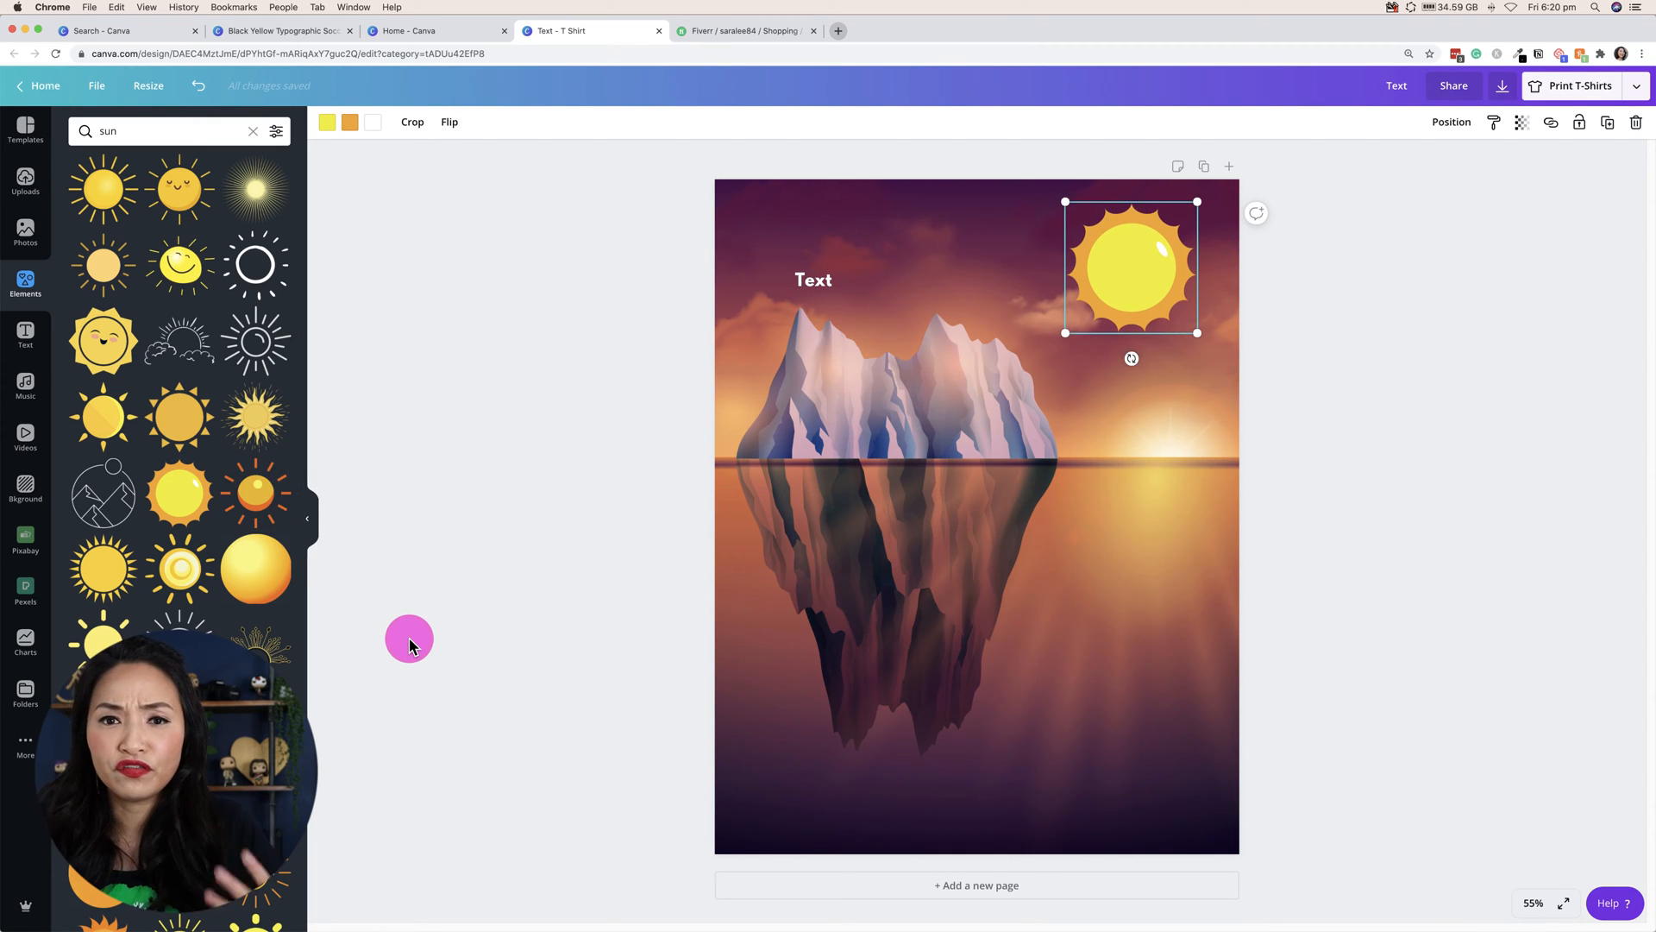